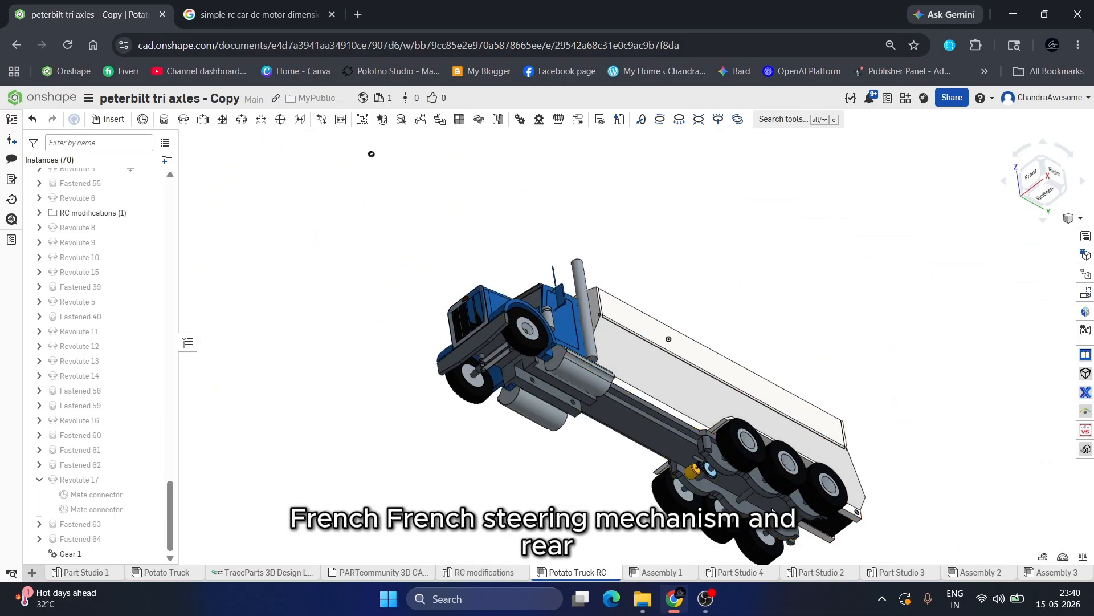
Examine the truck assembly's rear drive motor gears and the front steering linkage from below.
{"action": "scroll", "coordinate": [678, 485], "scroll_direction": "up", "scroll_amount": 5}
{"action": "scroll", "coordinate": [666, 462], "scroll_direction": "up", "scroll_amount": 3}
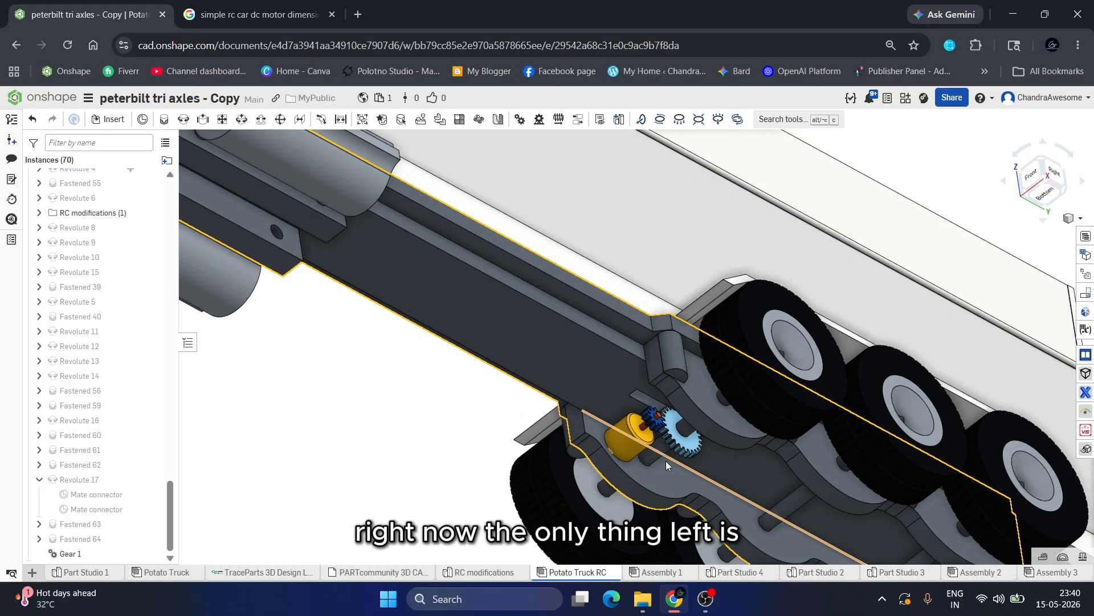
{"action": "scroll", "coordinate": [666, 461], "scroll_direction": "down", "scroll_amount": 8}
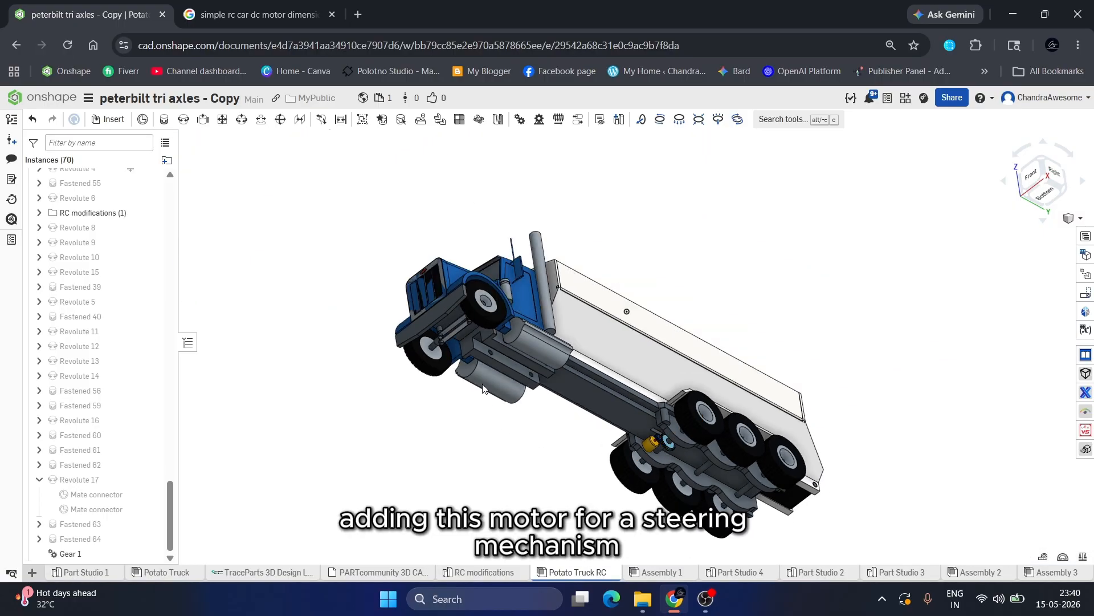
{"action": "scroll", "coordinate": [482, 388], "scroll_direction": "up", "scroll_amount": 5}
{"action": "right_click_drag", "start_coordinate": [468, 319], "coordinate": [397, 322]}
{"action": "scroll", "coordinate": [425, 298], "scroll_direction": "up", "scroll_amount": 5}
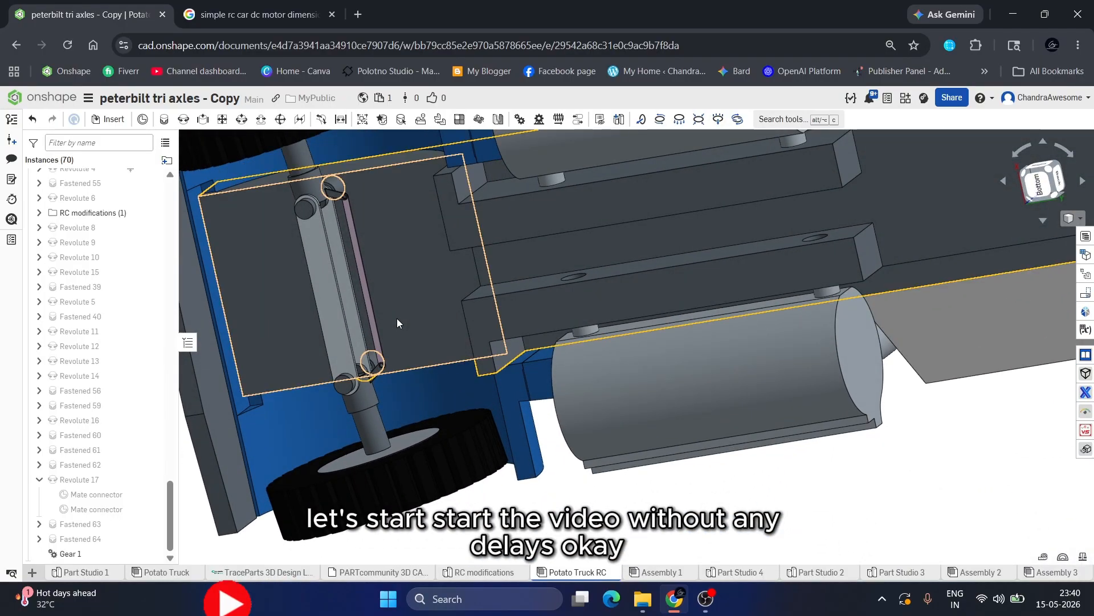
{"action": "scroll", "coordinate": [397, 322], "scroll_direction": "down", "scroll_amount": 5}
{"action": "right_click_drag", "start_coordinate": [450, 395], "coordinate": [478, 400]}
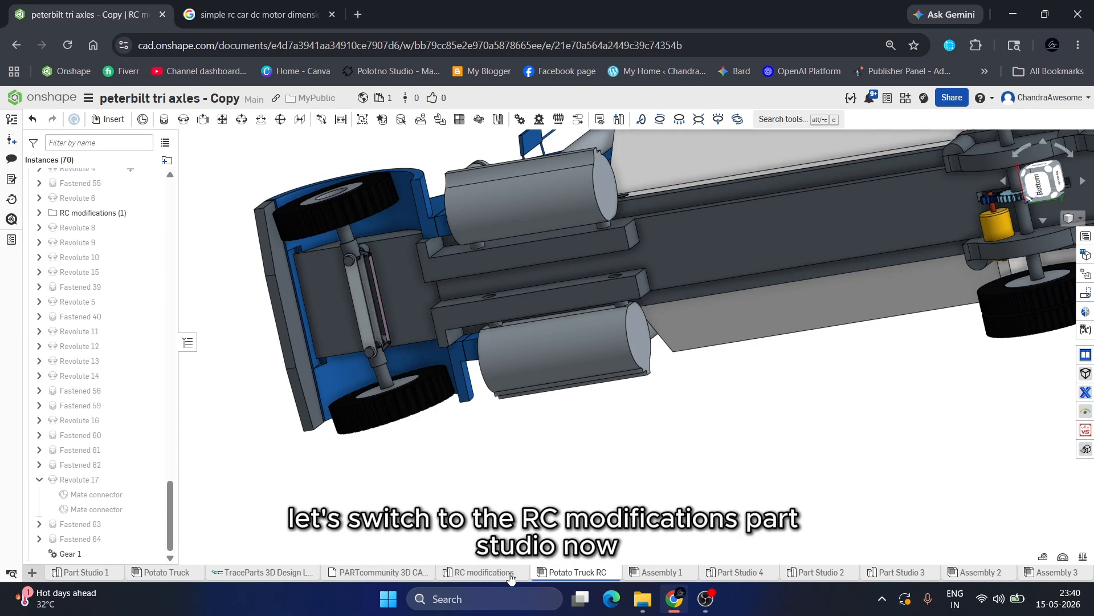
Open the RC modifications part studio at the front end of the chassis.
{"action": "left_click", "coordinate": [484, 572]}
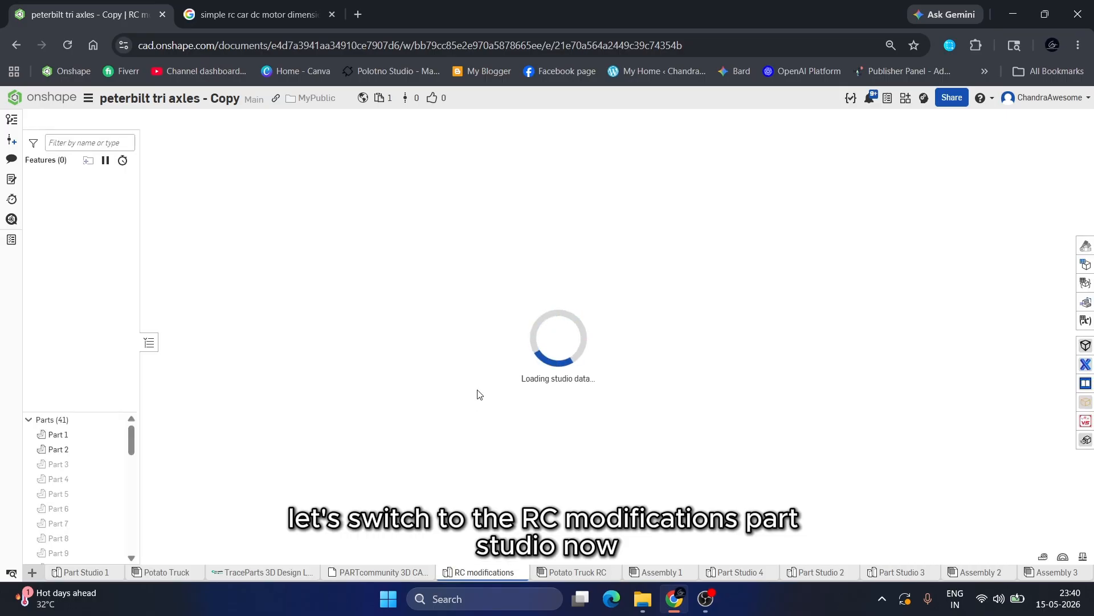
{"action": "scroll", "coordinate": [500, 264], "scroll_direction": "down", "scroll_amount": 5}
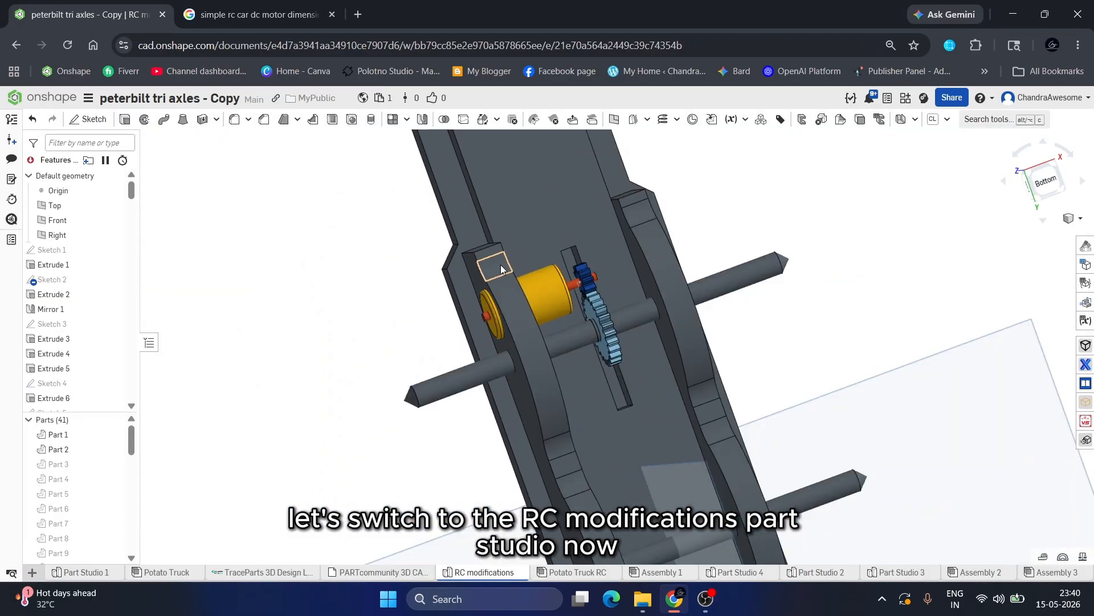
{"action": "scroll", "coordinate": [501, 265], "scroll_direction": "down", "scroll_amount": 5}
{"action": "scroll", "coordinate": [516, 170], "scroll_direction": "up", "scroll_amount": 3}
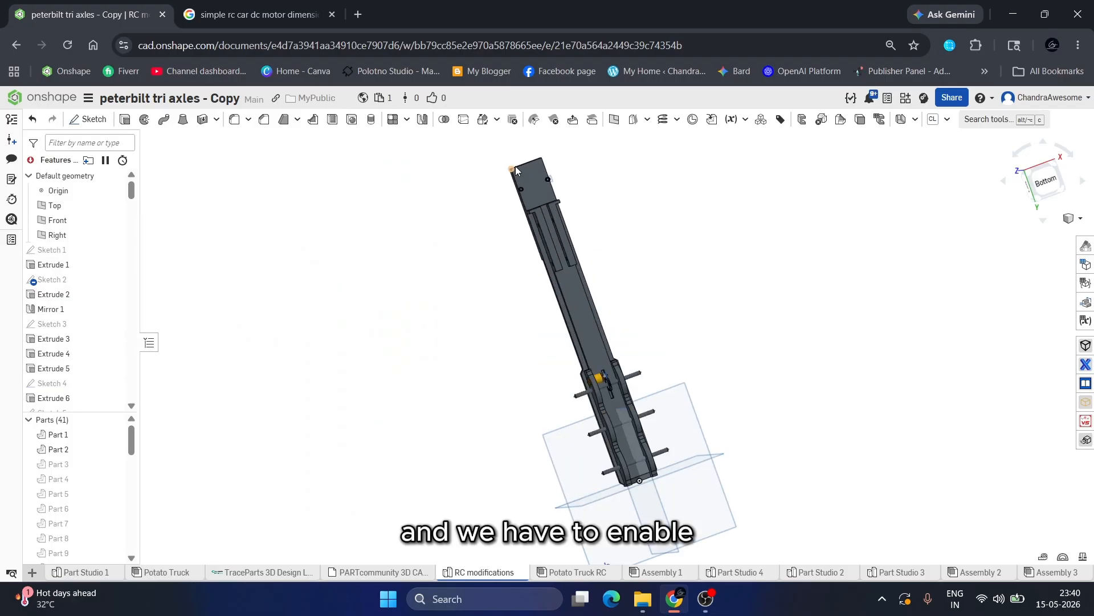
{"action": "scroll", "coordinate": [521, 189], "scroll_direction": "up", "scroll_amount": 4}
{"action": "right_click_drag", "start_coordinate": [542, 221], "coordinate": [571, 222]}
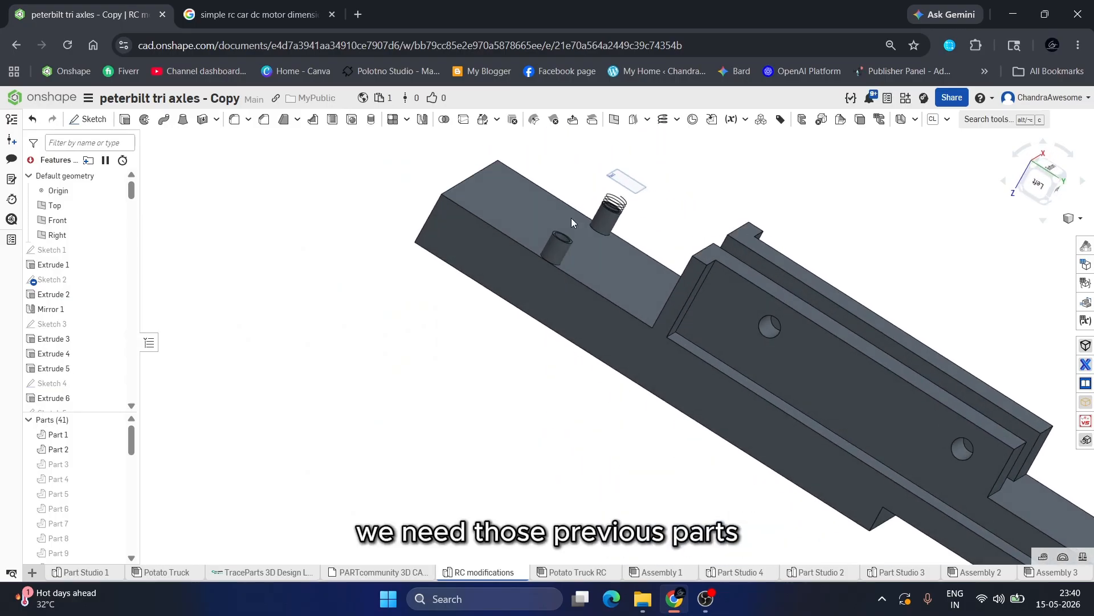
Show all hidden parts in the part studio, including the front steering linkage and wheels.
{"action": "right_click", "coordinate": [301, 243]}
{"action": "left_click", "coordinate": [338, 254]}
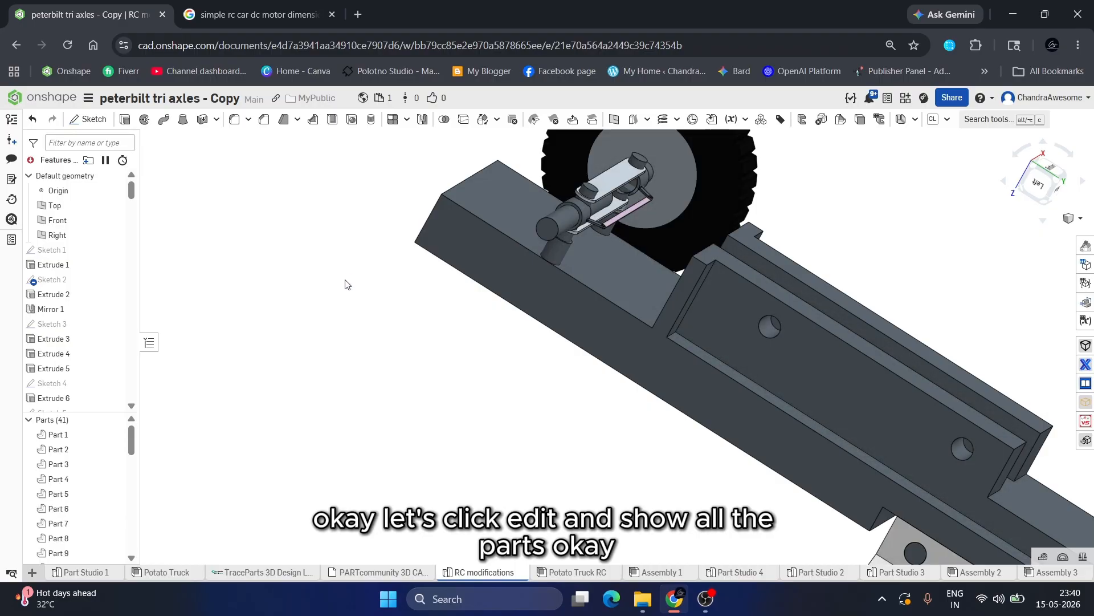
{"action": "scroll", "coordinate": [437, 257], "scroll_direction": "down", "scroll_amount": 4}
{"action": "scroll", "coordinate": [481, 244], "scroll_direction": "up", "scroll_amount": 8}
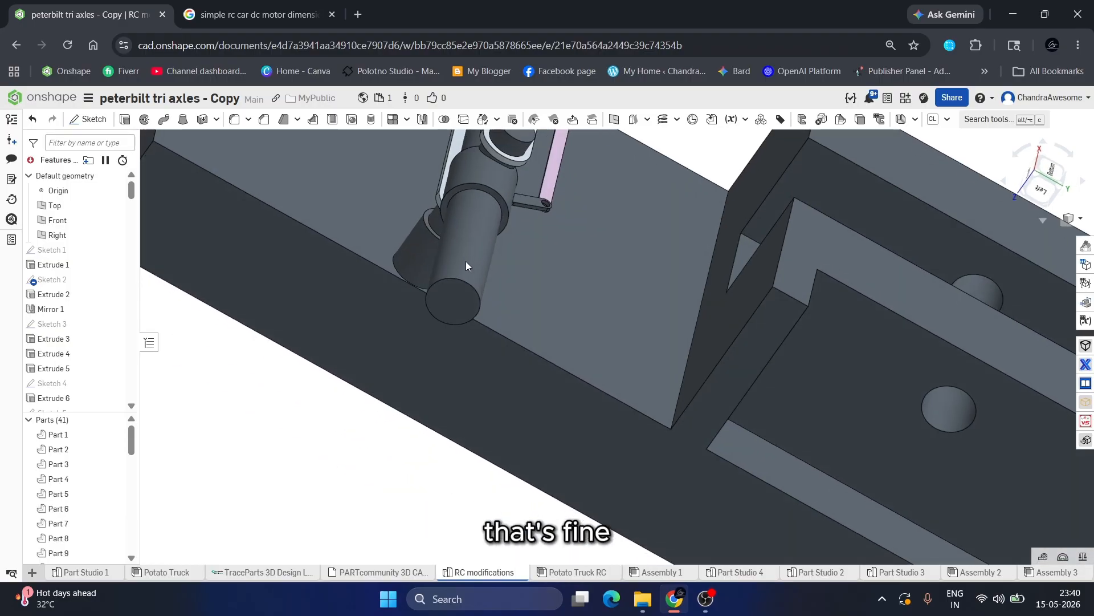
{"action": "scroll", "coordinate": [457, 258], "scroll_direction": "down", "scroll_amount": 3}
{"action": "right_click_drag", "start_coordinate": [457, 258], "coordinate": [514, 227]}
Search Google Images for "steering mechanism of truck" in a new browser tab.
{"action": "left_click", "coordinate": [307, 7]}
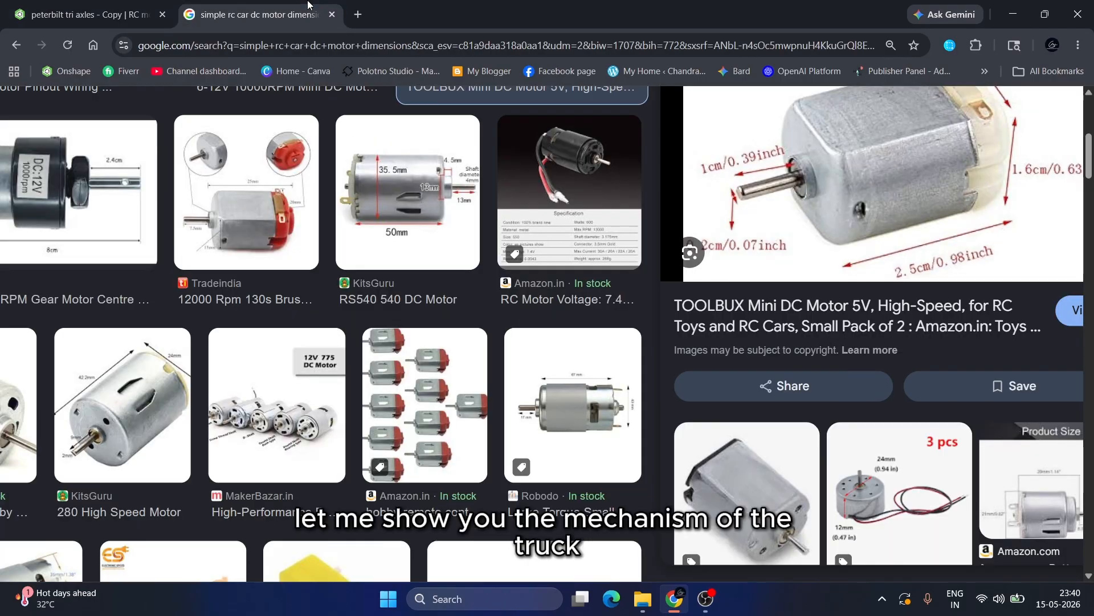
{"action": "left_click", "coordinate": [359, 12]}
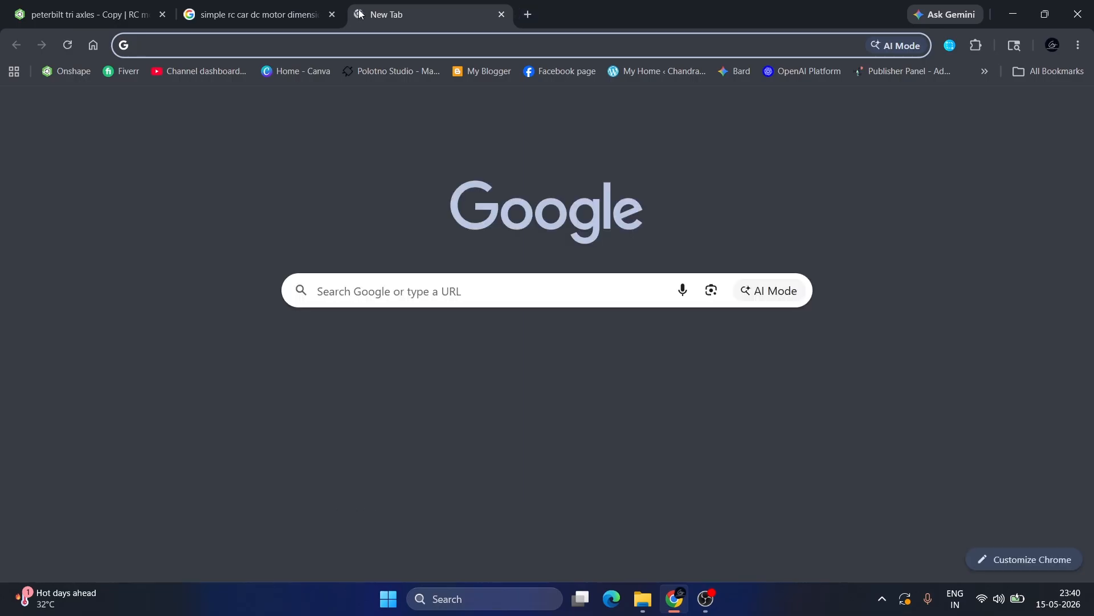
{"action": "type", "text": "steering"}
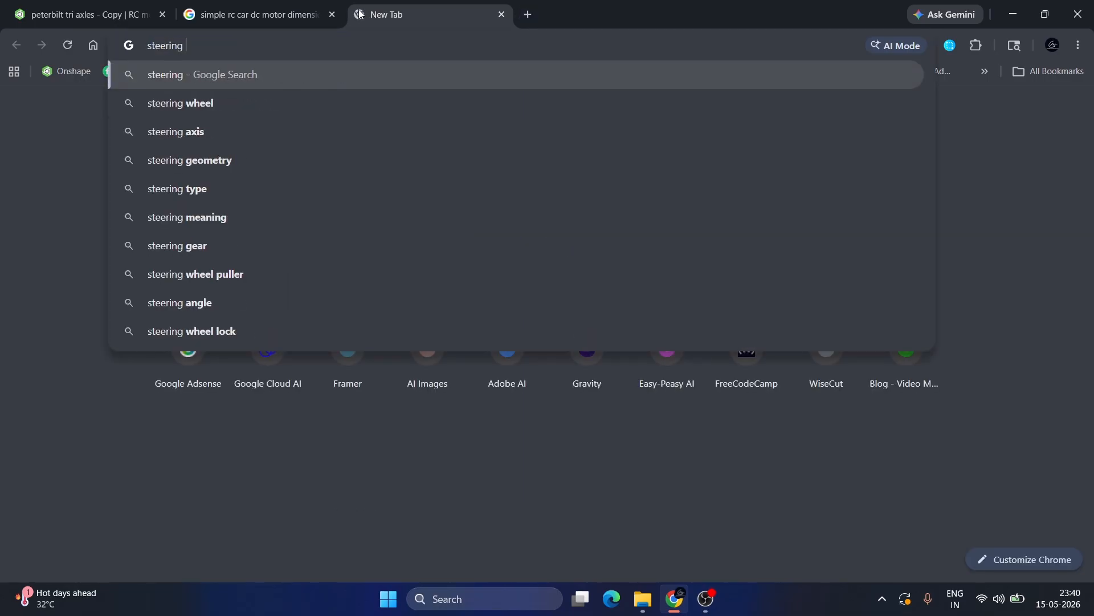
{"action": "type", "text": " mecha"}
{"action": "key", "text": "BackSpace"}
{"action": "key", "text": "BackSpace"}
{"action": "key", "text": "BackSpace"}
{"action": "key", "text": "BackSpace"}
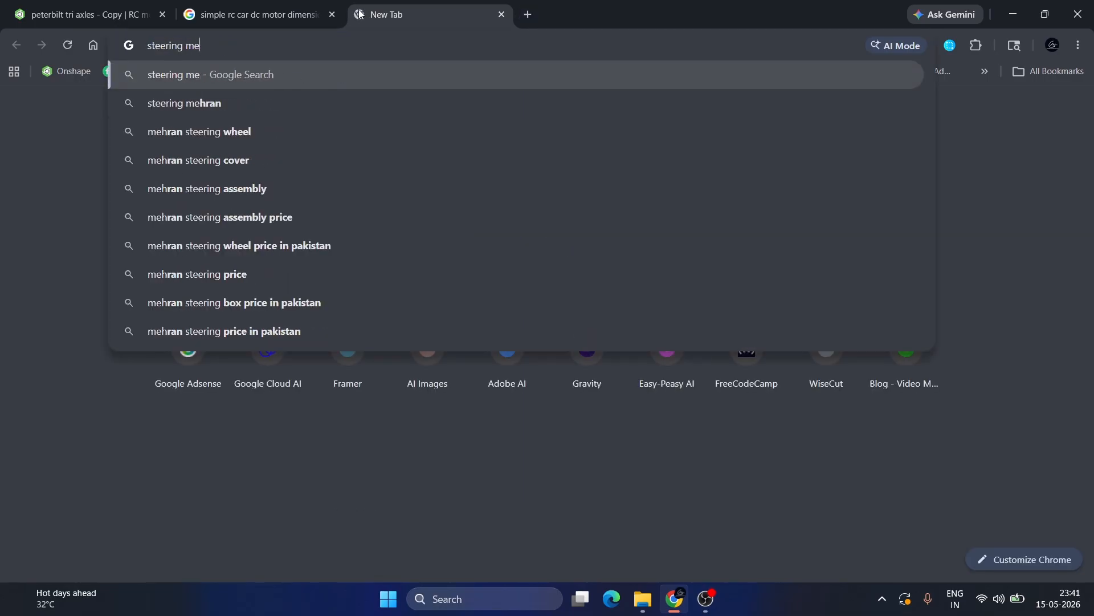
{"action": "type", "text": "c"}
{"action": "key", "text": "BackSpace"}
{"action": "type", "text": "eca"}
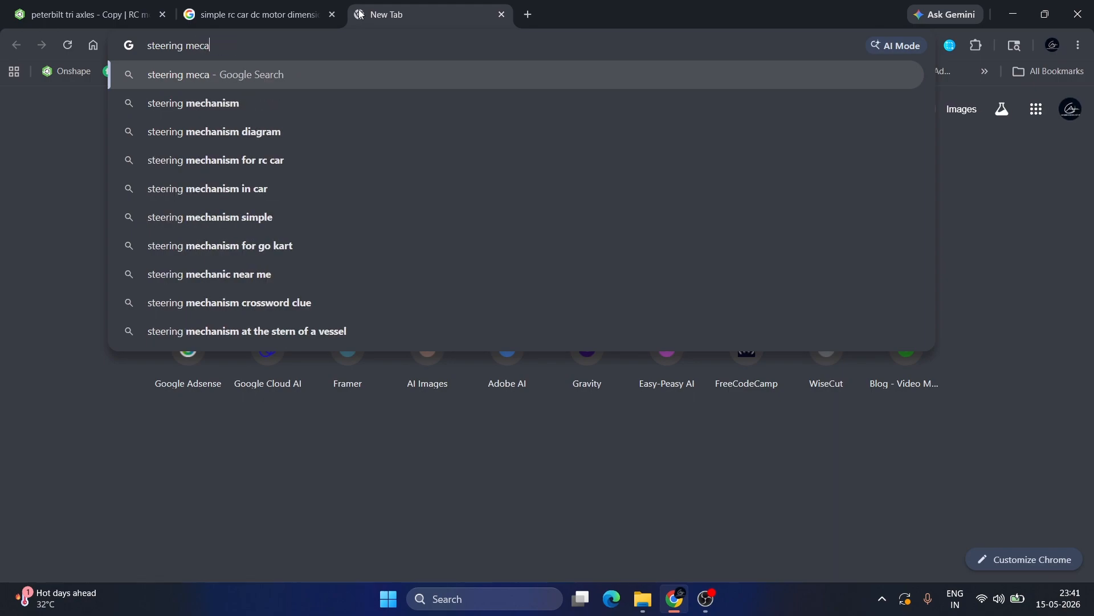
{"action": "key", "text": "BackSpace"}
{"action": "type", "text": "hanism "}
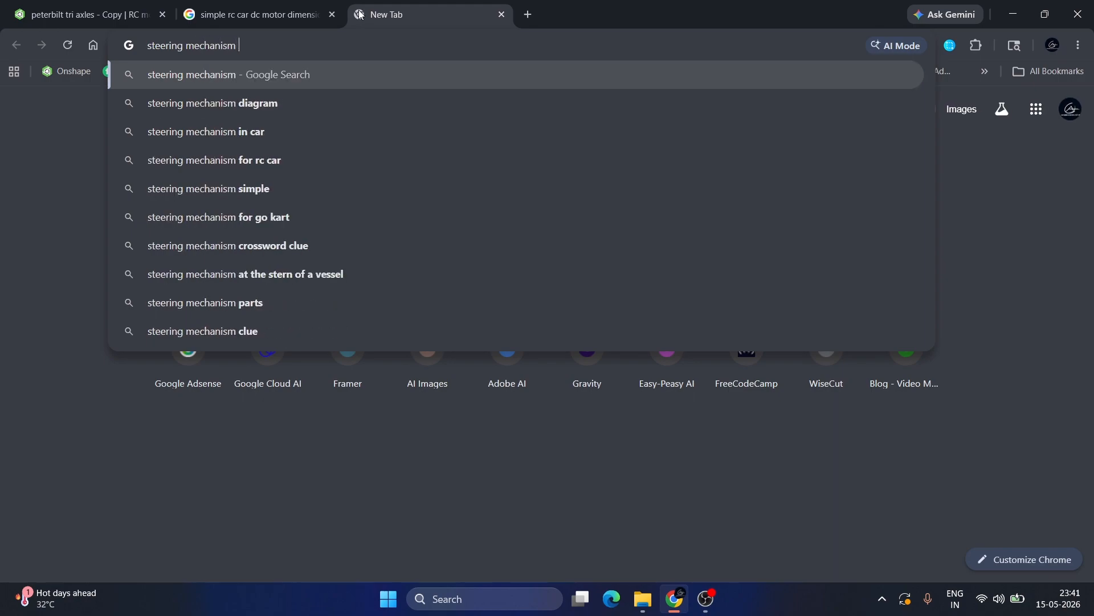
{"action": "type", "text": "of trucl"}
{"action": "key", "text": "Return"}
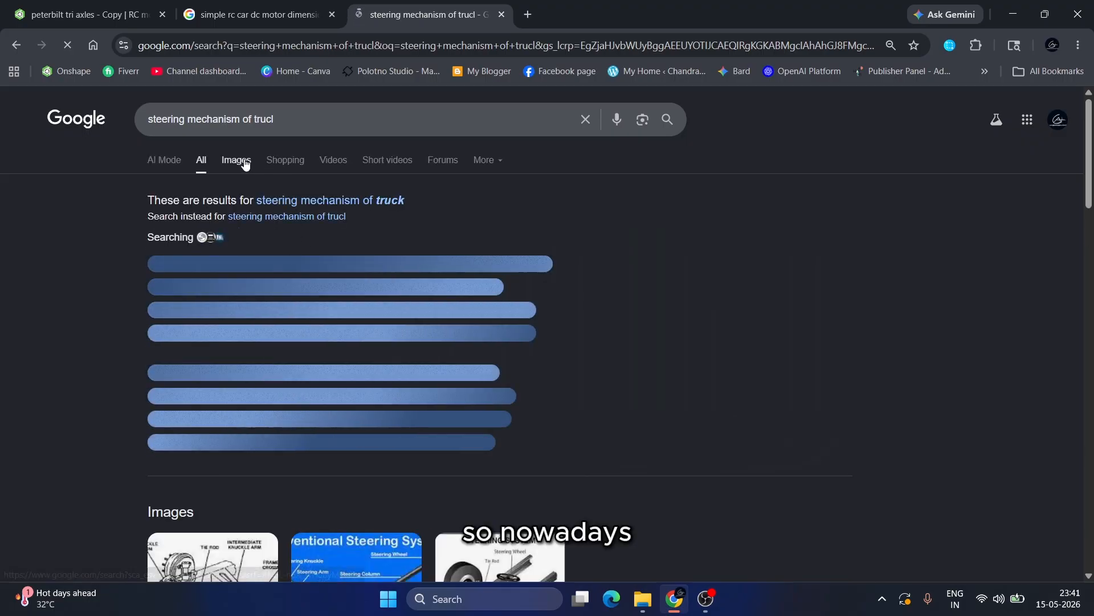
{"action": "left_click", "coordinate": [244, 162]}
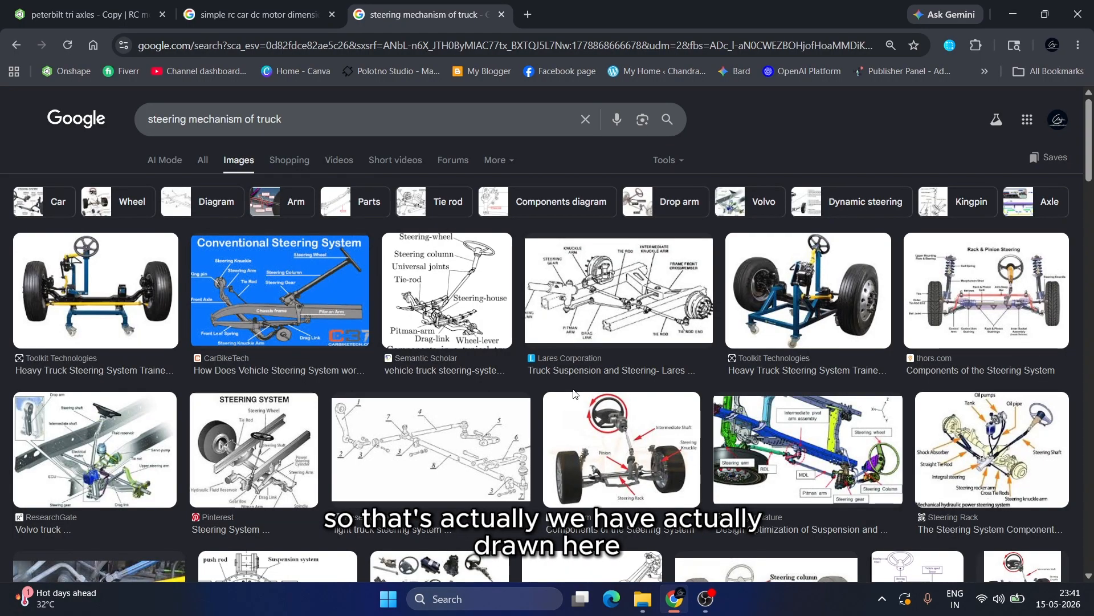
Find the How a Car Works steering system image and examine its drop arm and idler arm enlarged.
{"action": "scroll", "coordinate": [574, 393], "scroll_direction": "down", "scroll_amount": 3}
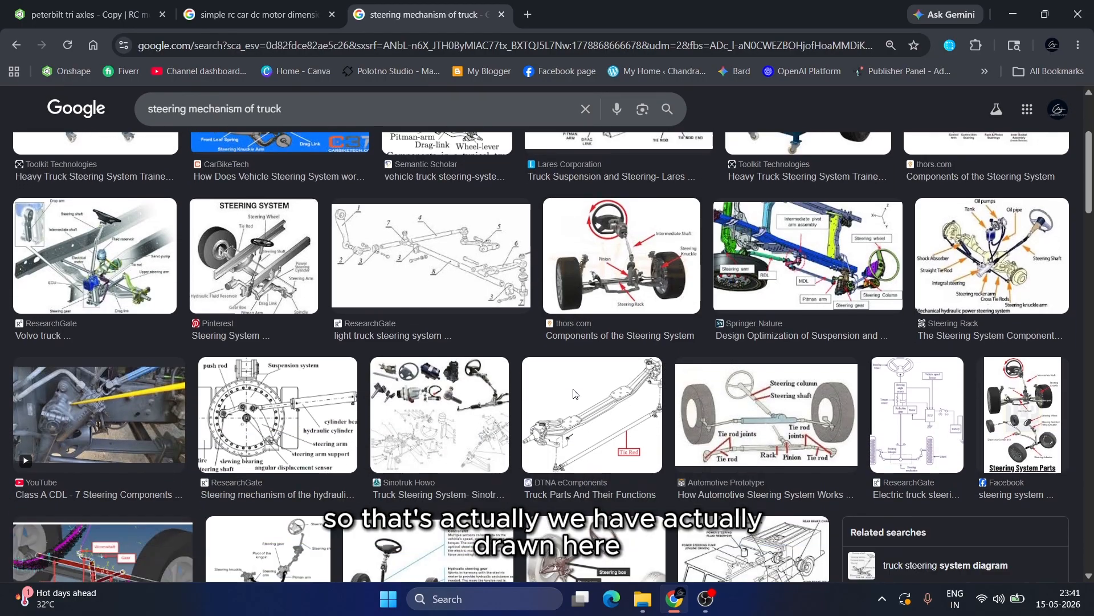
{"action": "scroll", "coordinate": [573, 393], "scroll_direction": "down", "scroll_amount": 1}
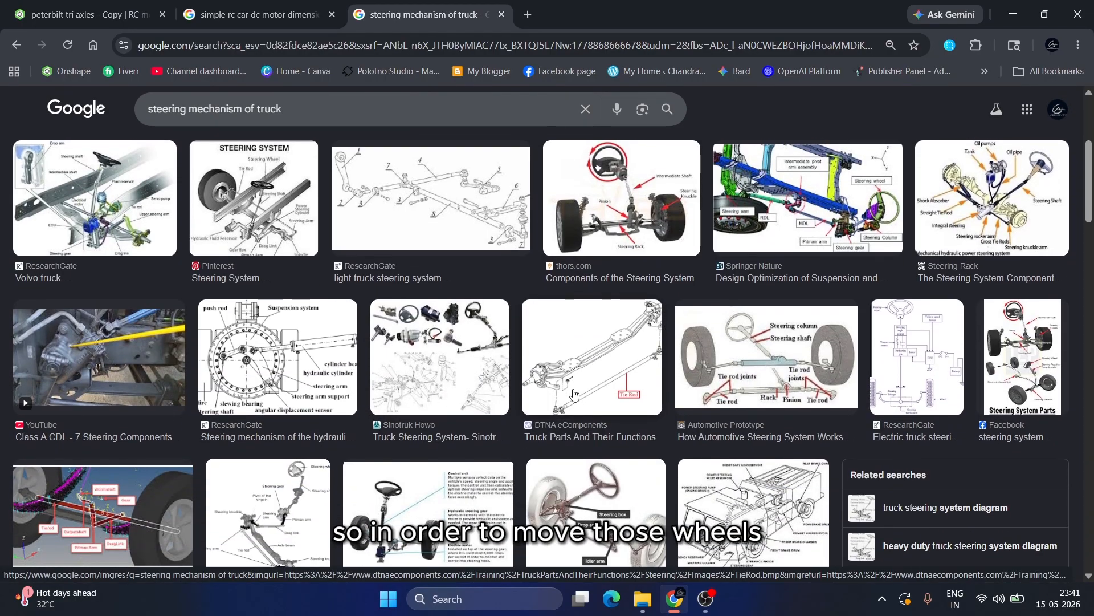
{"action": "scroll", "coordinate": [573, 393], "scroll_direction": "down", "scroll_amount": 2}
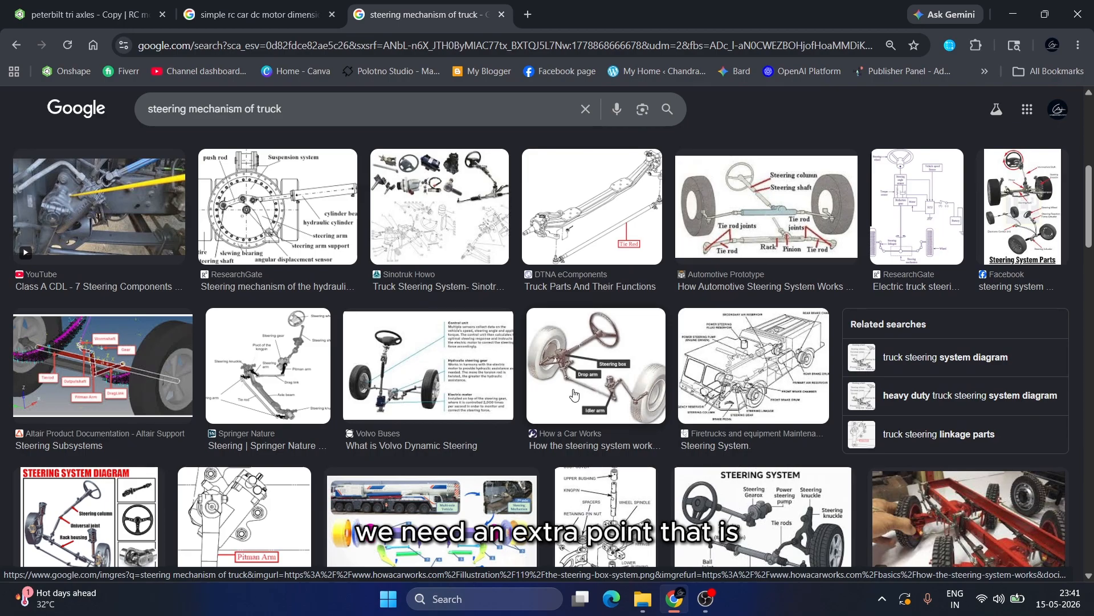
{"action": "left_click", "coordinate": [566, 371]}
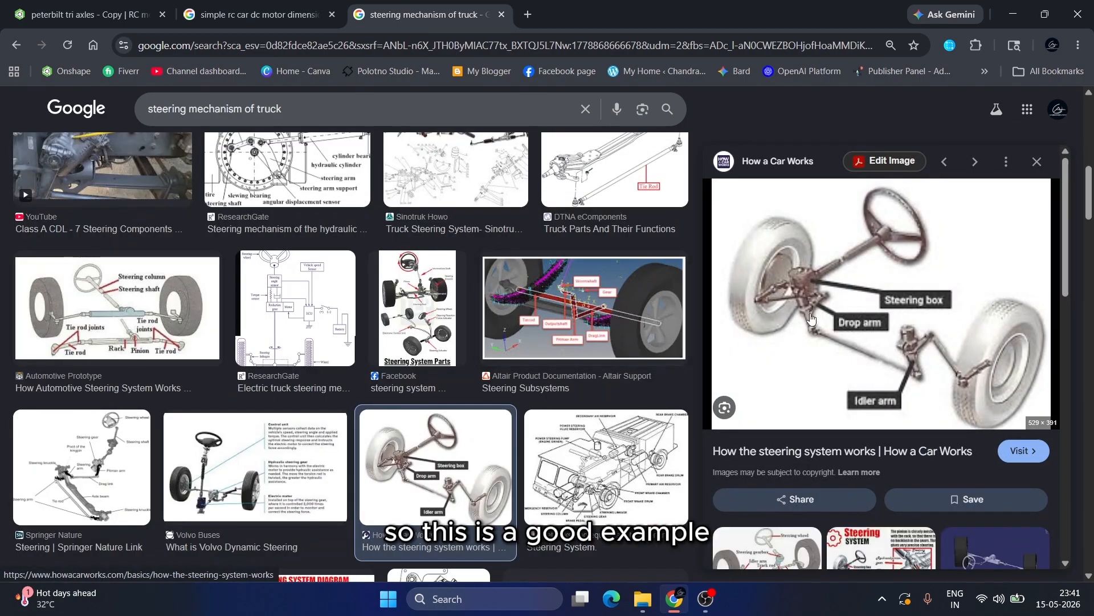
{"action": "scroll", "coordinate": [848, 304], "scroll_direction": "up", "scroll_amount": 5, "text": "ctrl"}
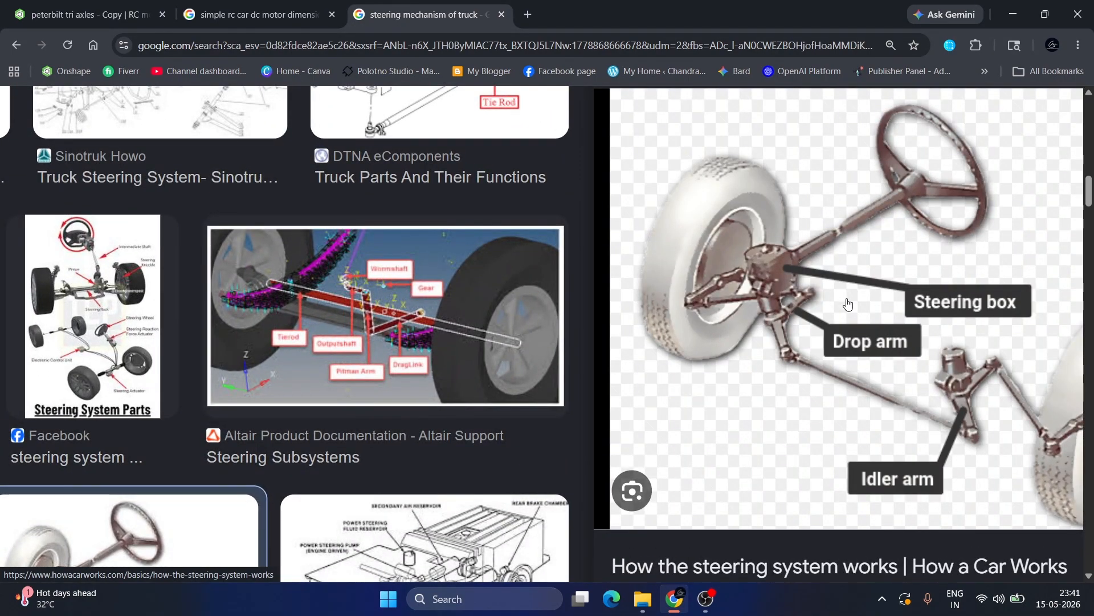
{"action": "scroll", "coordinate": [848, 304], "scroll_direction": "down", "scroll_amount": 5, "text": "ctrl"}
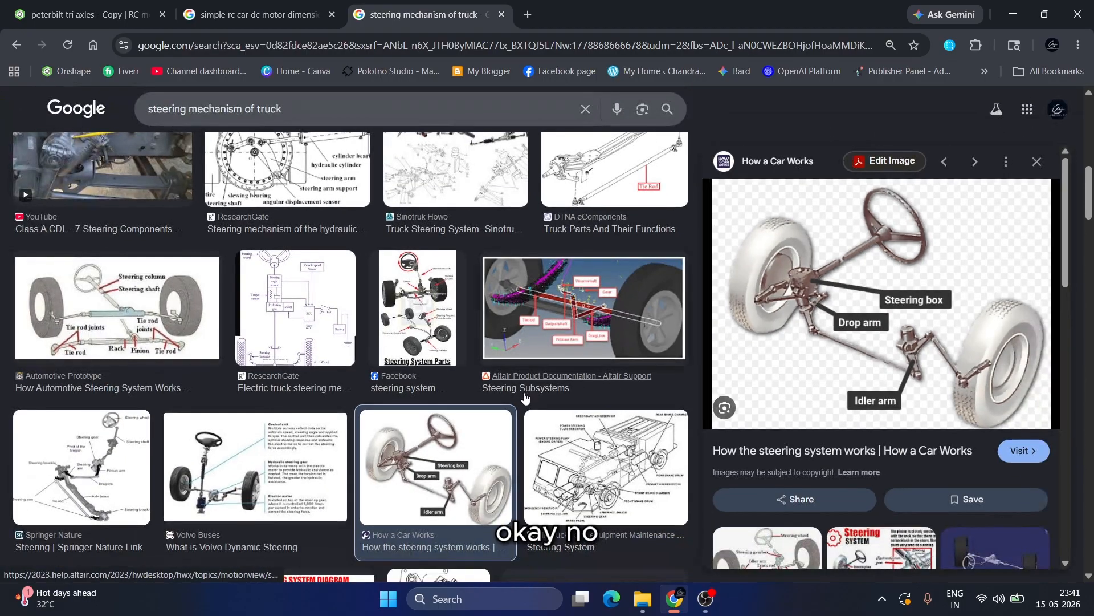
Look through further truck steering diagrams, starting with Volvo Dynamic Steering, and return to the Onshape part studio.
{"action": "left_click", "coordinate": [249, 457]}
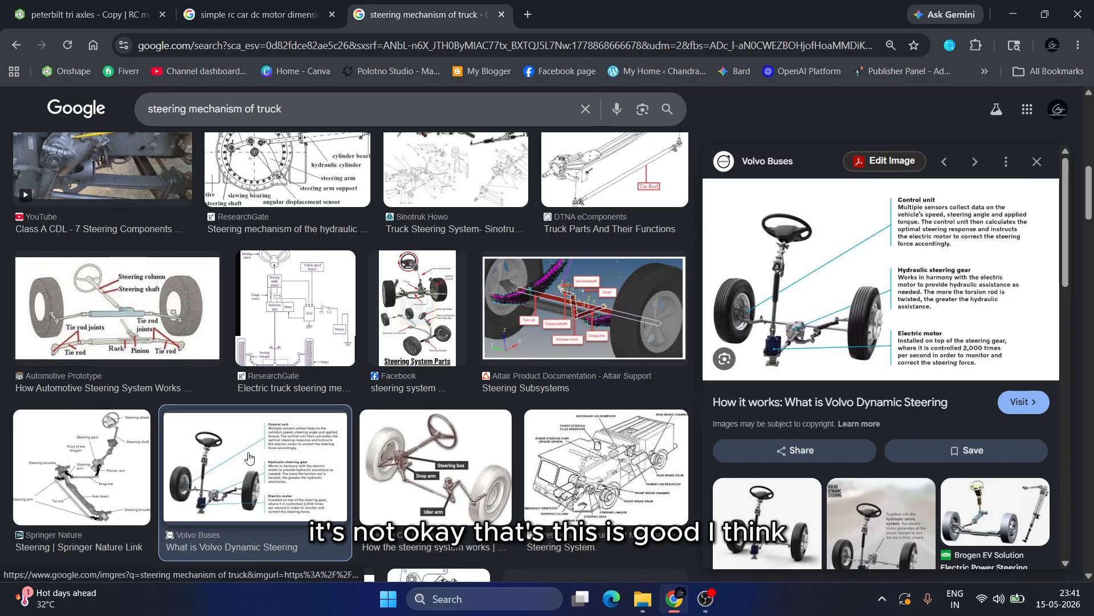
{"action": "scroll", "coordinate": [492, 453], "scroll_direction": "down", "scroll_amount": 1}
{"action": "scroll", "coordinate": [492, 453], "scroll_direction": "down", "scroll_amount": 1}
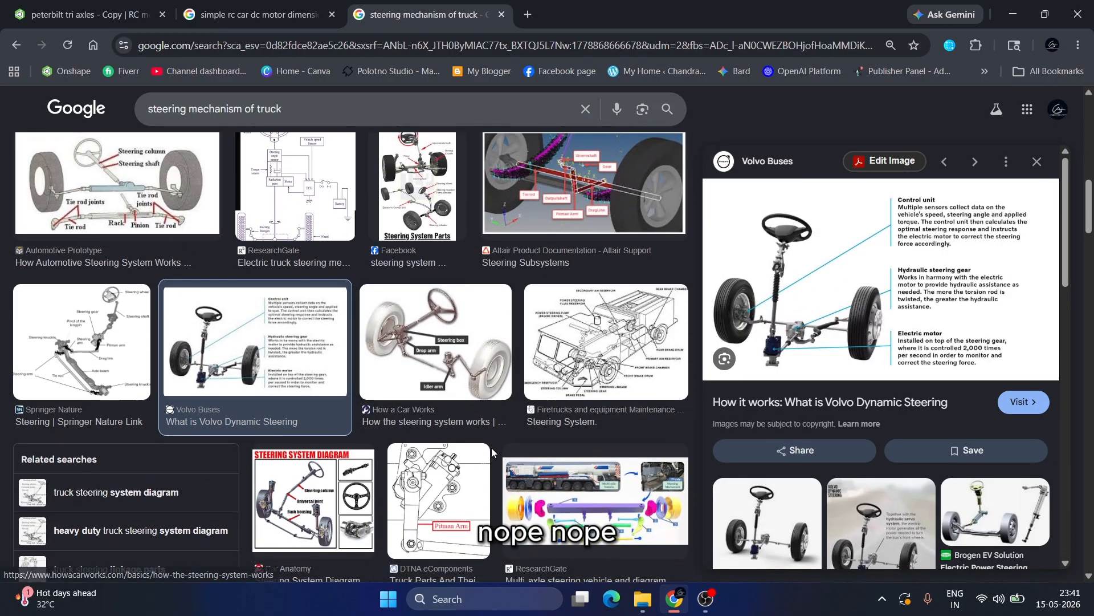
{"action": "scroll", "coordinate": [491, 446], "scroll_direction": "down", "scroll_amount": 3}
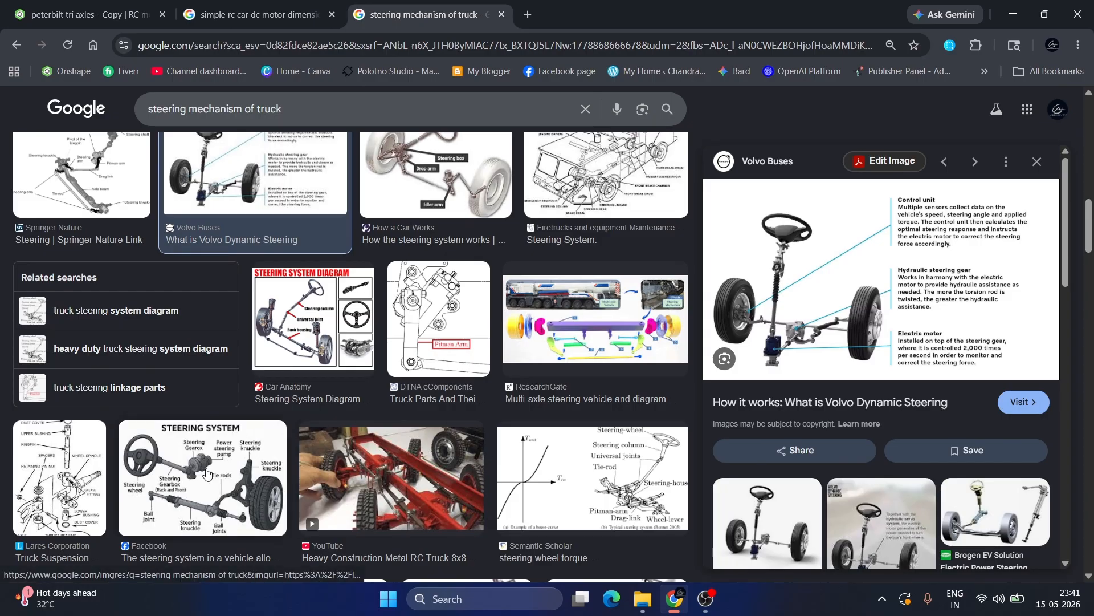
{"action": "scroll", "coordinate": [206, 474], "scroll_direction": "down", "scroll_amount": 6}
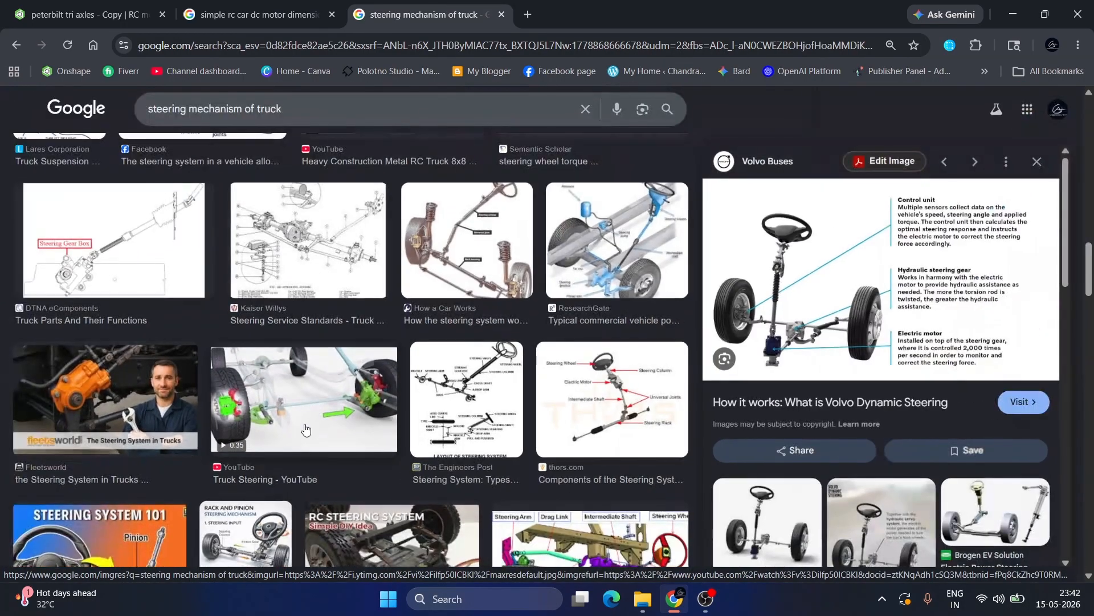
{"action": "scroll", "coordinate": [305, 428], "scroll_direction": "down", "scroll_amount": 3}
{"action": "scroll", "coordinate": [511, 453], "scroll_direction": "down", "scroll_amount": 3}
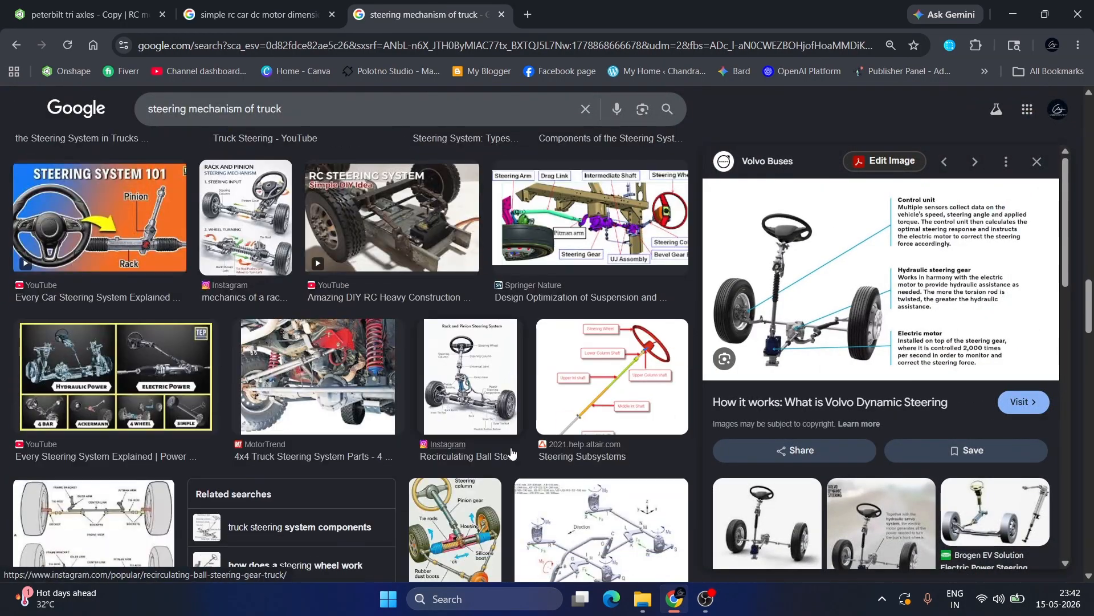
{"action": "scroll", "coordinate": [512, 453], "scroll_direction": "down", "scroll_amount": 1}
{"action": "scroll", "coordinate": [511, 453], "scroll_direction": "down", "scroll_amount": 2}
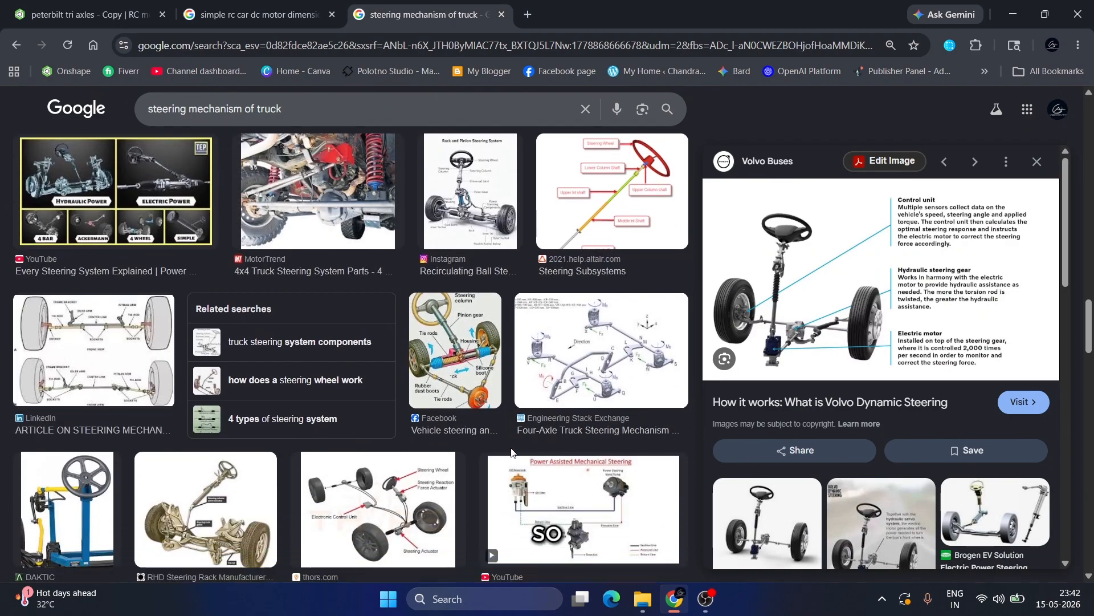
{"action": "scroll", "coordinate": [511, 453], "scroll_direction": "down", "scroll_amount": 2}
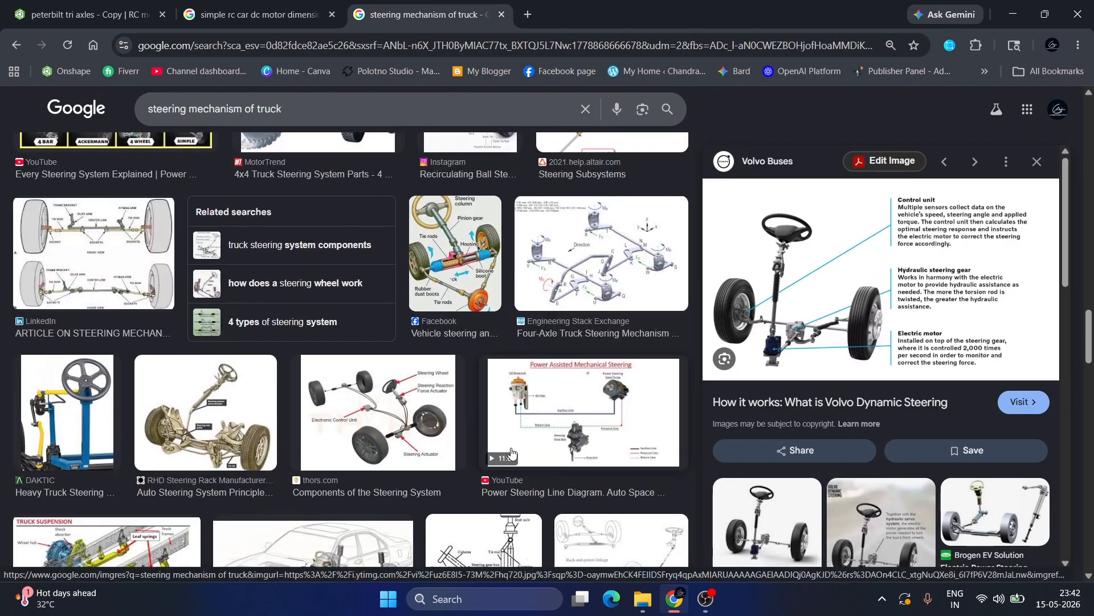
{"action": "scroll", "coordinate": [511, 453], "scroll_direction": "down", "scroll_amount": 5}
{"action": "scroll", "coordinate": [511, 453], "scroll_direction": "down", "scroll_amount": 4}
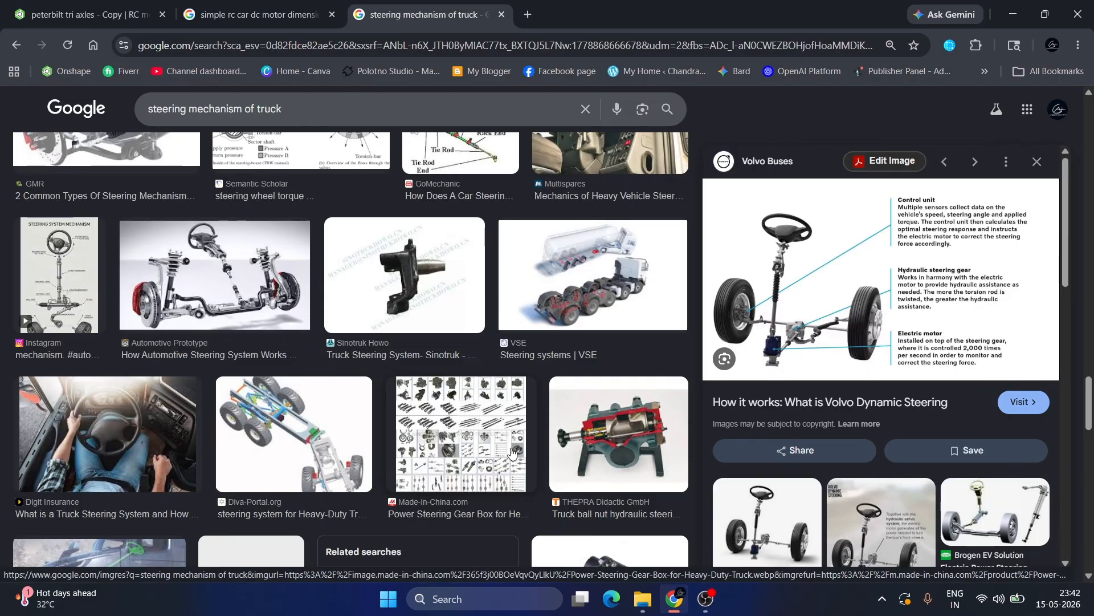
{"action": "scroll", "coordinate": [511, 454], "scroll_direction": "down", "scroll_amount": 6}
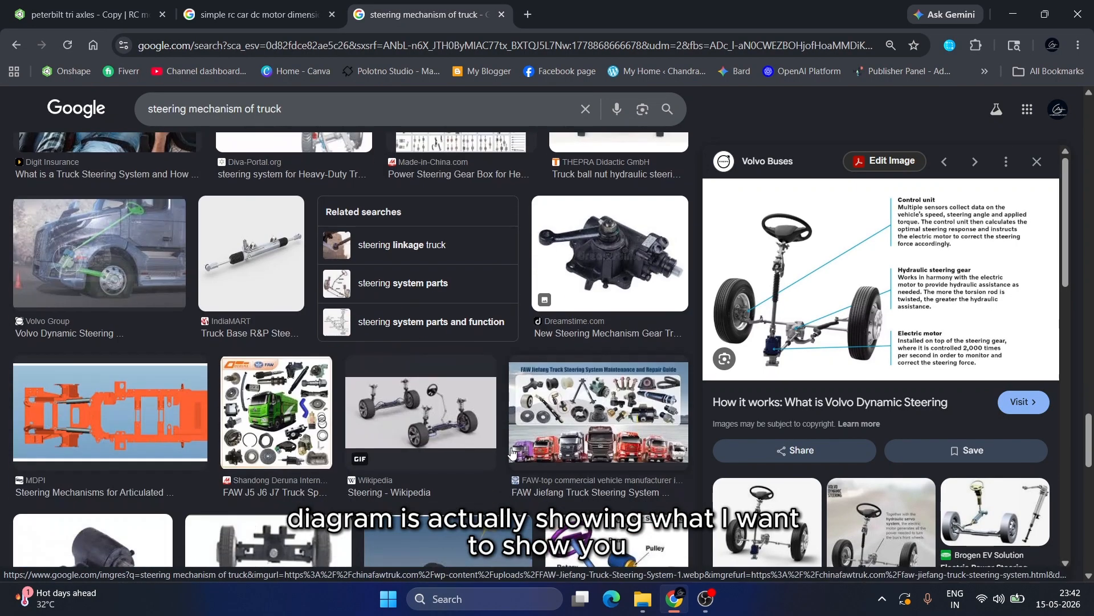
{"action": "scroll", "coordinate": [511, 453], "scroll_direction": "down", "scroll_amount": 5}
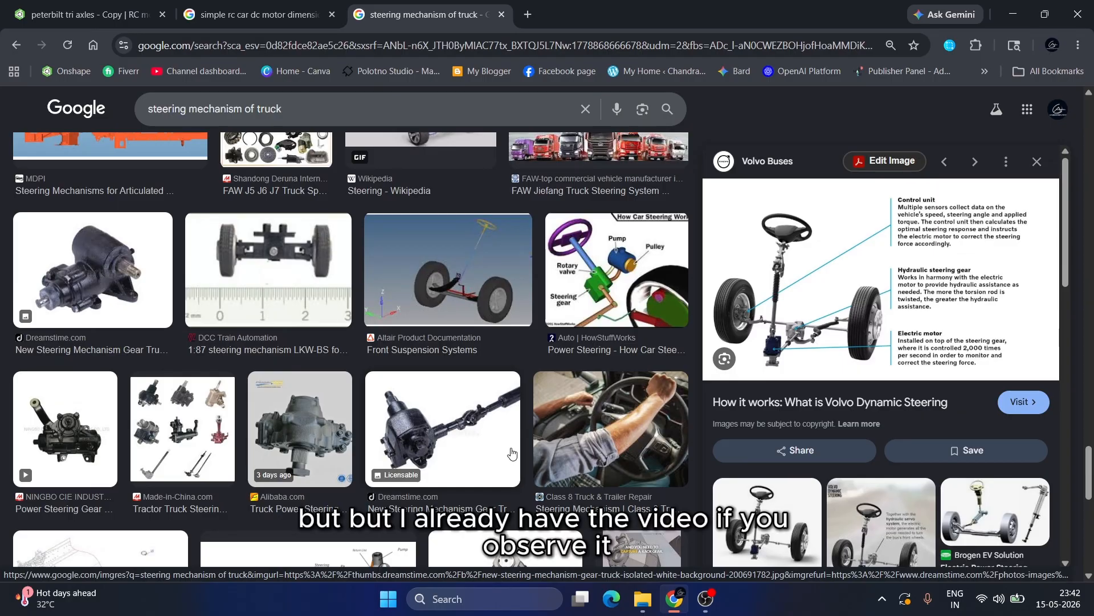
{"action": "left_click", "coordinate": [76, 13]}
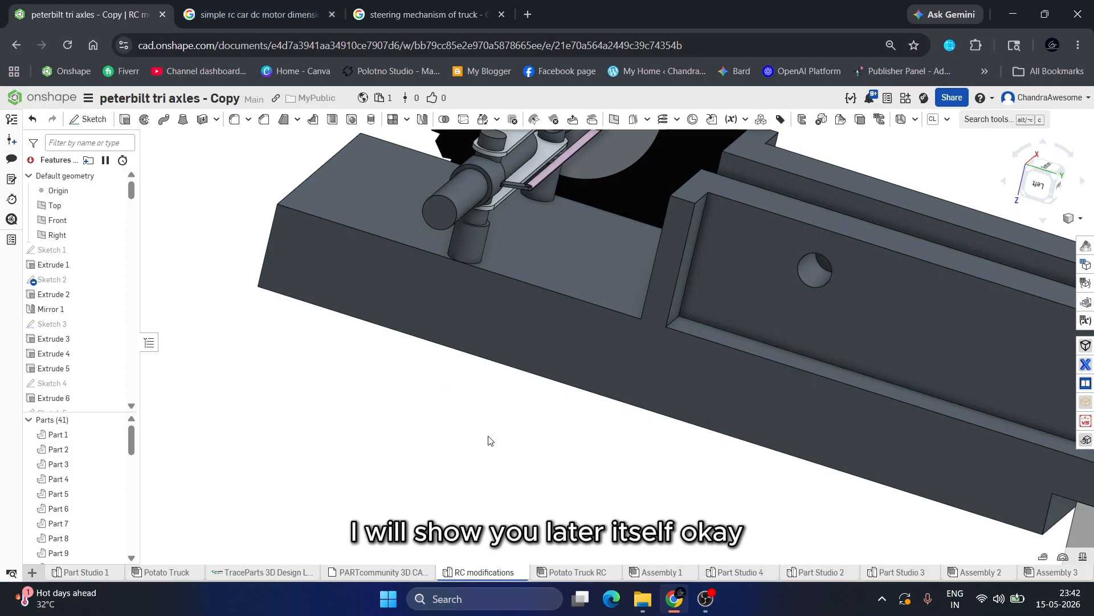
Examine the front axle linkage and the pivot post on the side without a wheel from several angles.
{"action": "scroll", "coordinate": [489, 439], "scroll_direction": "down", "scroll_amount": 5}
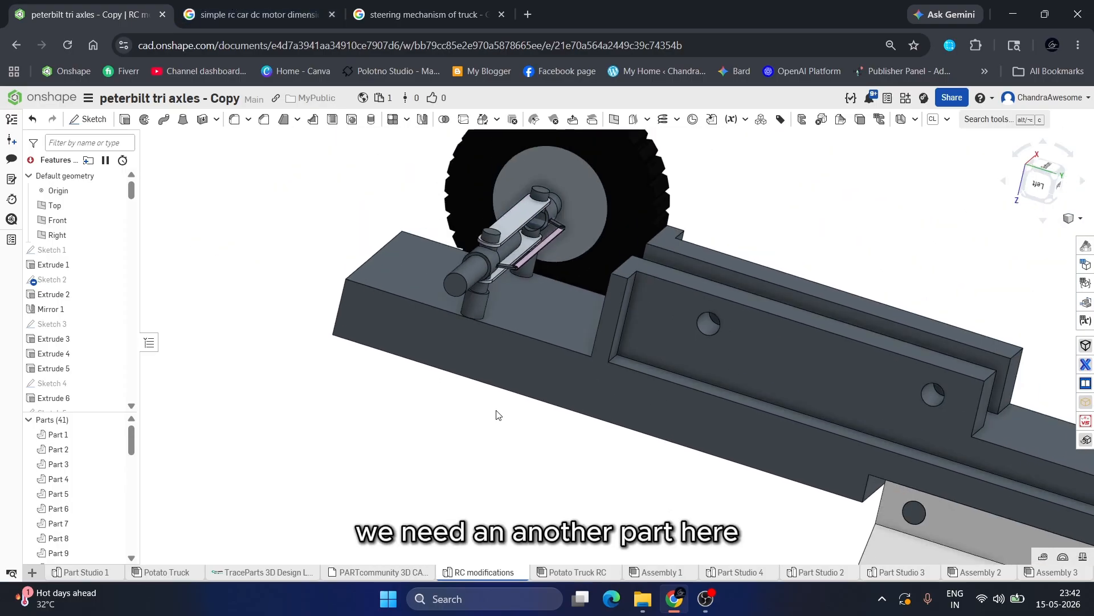
{"action": "scroll", "coordinate": [496, 416], "scroll_direction": "up", "scroll_amount": 5}
{"action": "right_click_drag", "start_coordinate": [460, 378], "coordinate": [485, 367]}
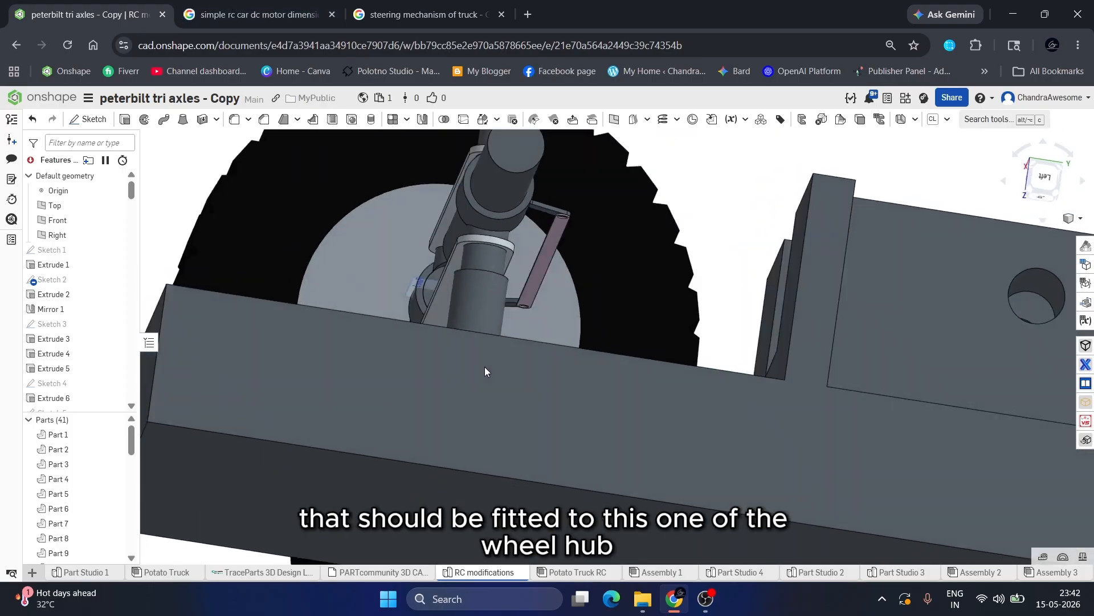
{"action": "mouse_move", "coordinate": [503, 307]}
{"action": "right_mouse_down"}
{"action": "mouse_move", "coordinate": [513, 322]}
{"action": "mouse_move", "coordinate": [501, 297]}
{"action": "right_mouse_up"}
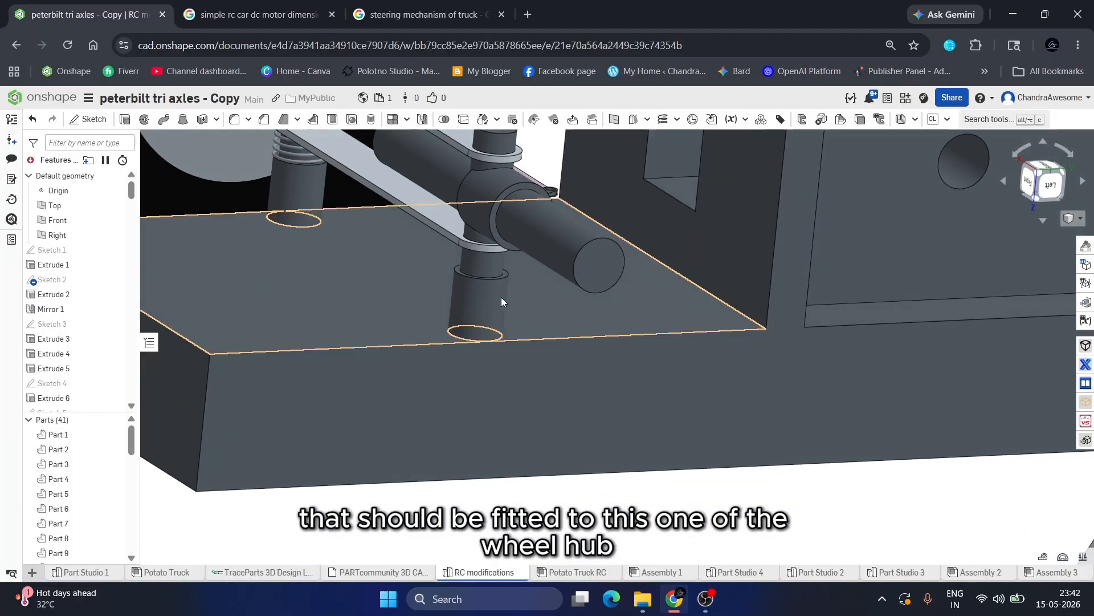
{"action": "left_click", "coordinate": [486, 269]}
{"action": "scroll", "coordinate": [465, 282], "scroll_direction": "down", "scroll_amount": 5}
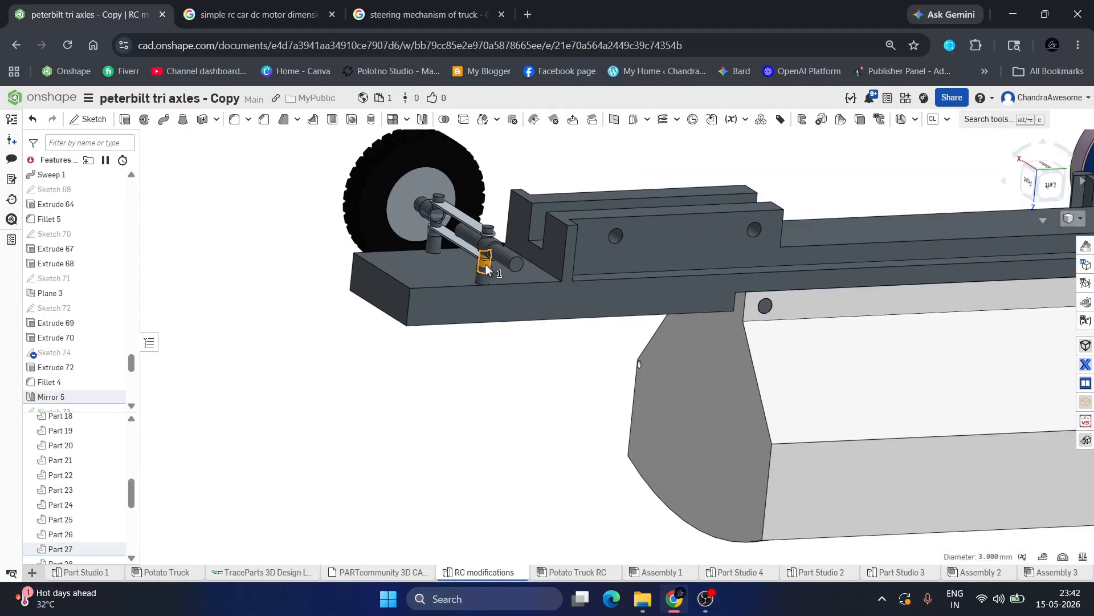
{"action": "scroll", "coordinate": [471, 358], "scroll_direction": "up", "scroll_amount": 5}
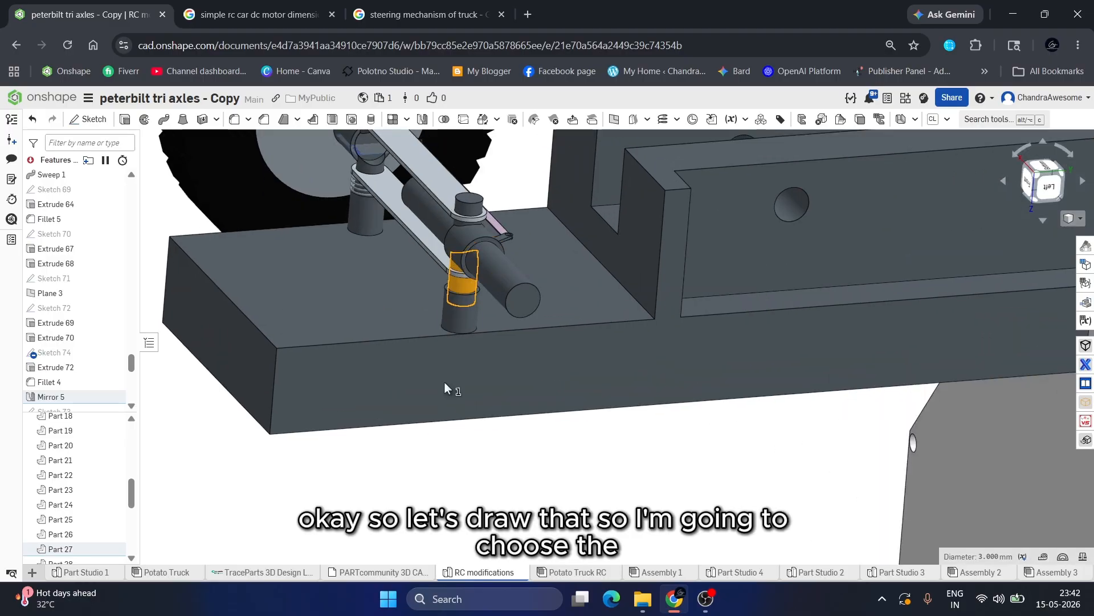
{"action": "left_click", "coordinate": [440, 474]}
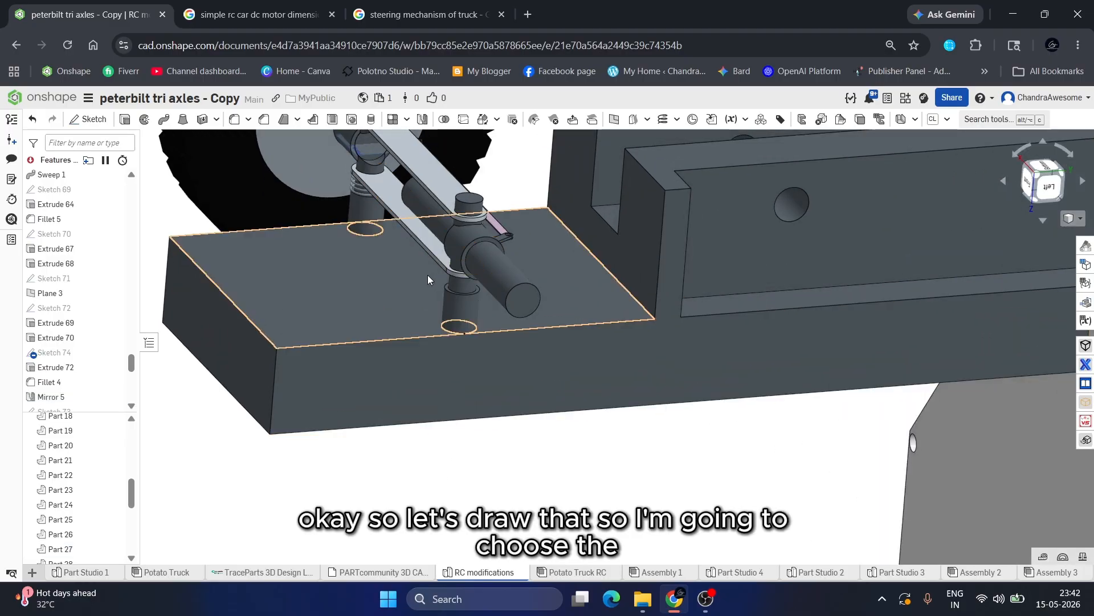
{"action": "scroll", "coordinate": [435, 256], "scroll_direction": "up", "scroll_amount": 3}
{"action": "right_click_drag", "start_coordinate": [436, 254], "coordinate": [459, 220]}
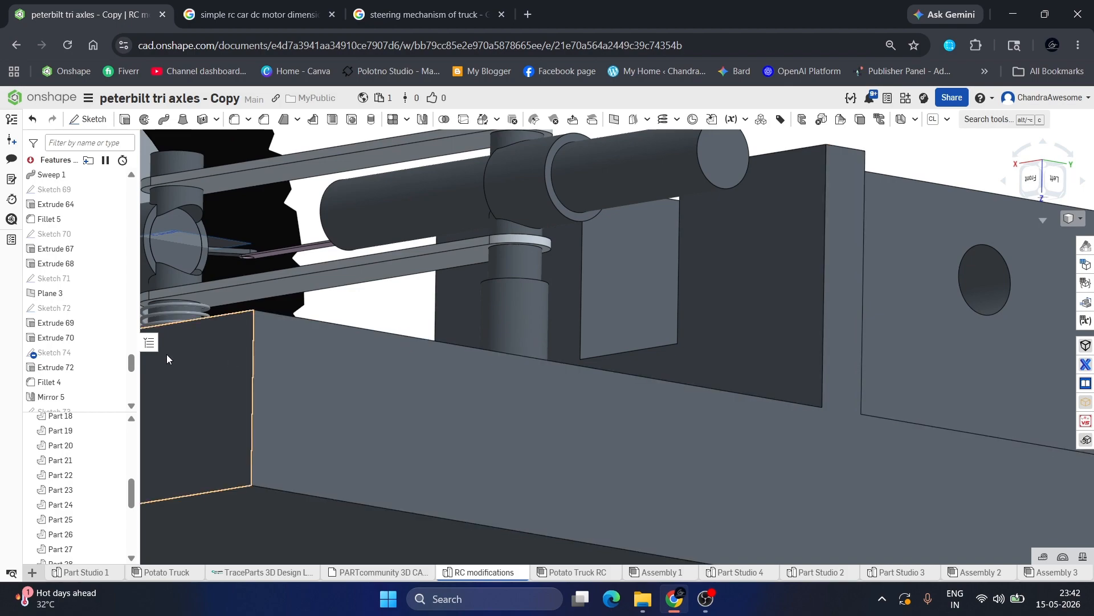
Filter the feature list by "plane" and check where Plane 3 lies relative to the front axle posts.
{"action": "left_click", "coordinate": [100, 148]}
{"action": "type", "text": "plane"}
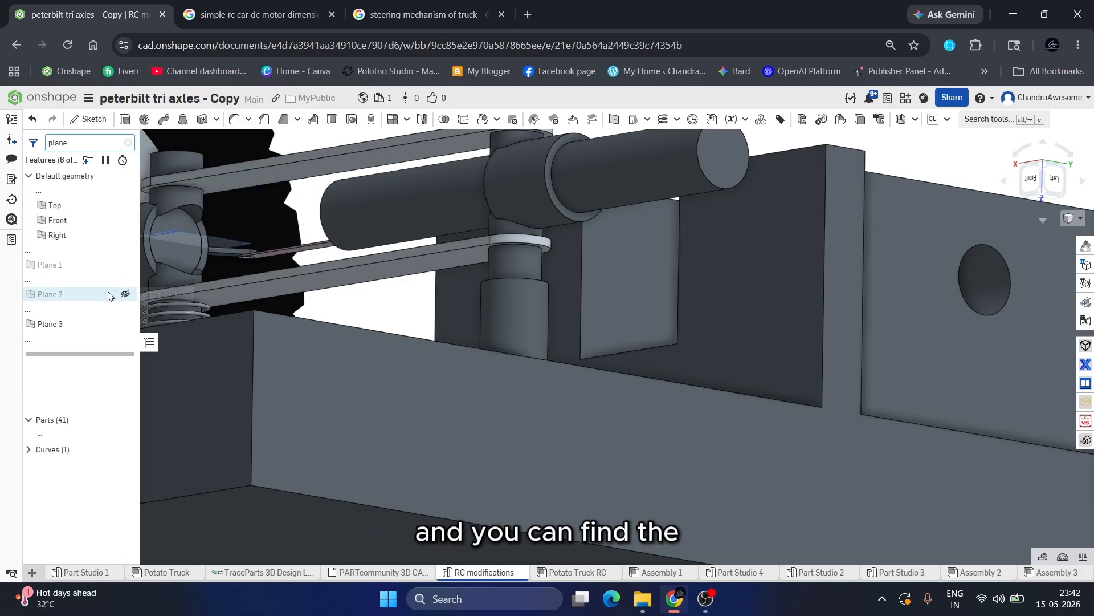
{"action": "scroll", "coordinate": [341, 309], "scroll_direction": "down", "scroll_amount": 3}
{"action": "scroll", "coordinate": [341, 308], "scroll_direction": "down", "scroll_amount": 2}
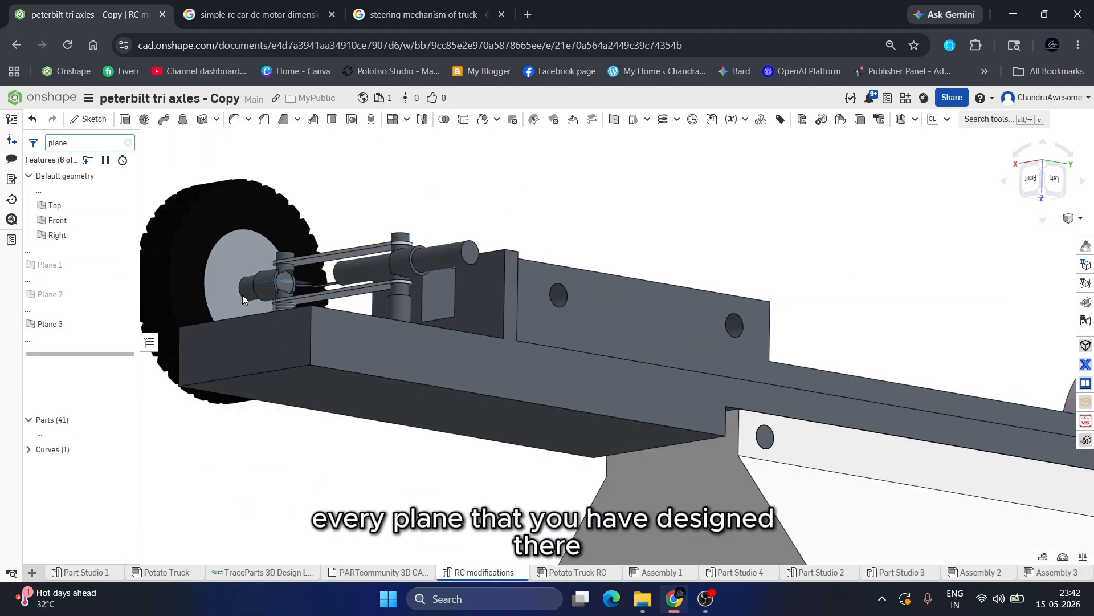
{"action": "right_click_drag", "start_coordinate": [242, 295], "coordinate": [408, 323]}
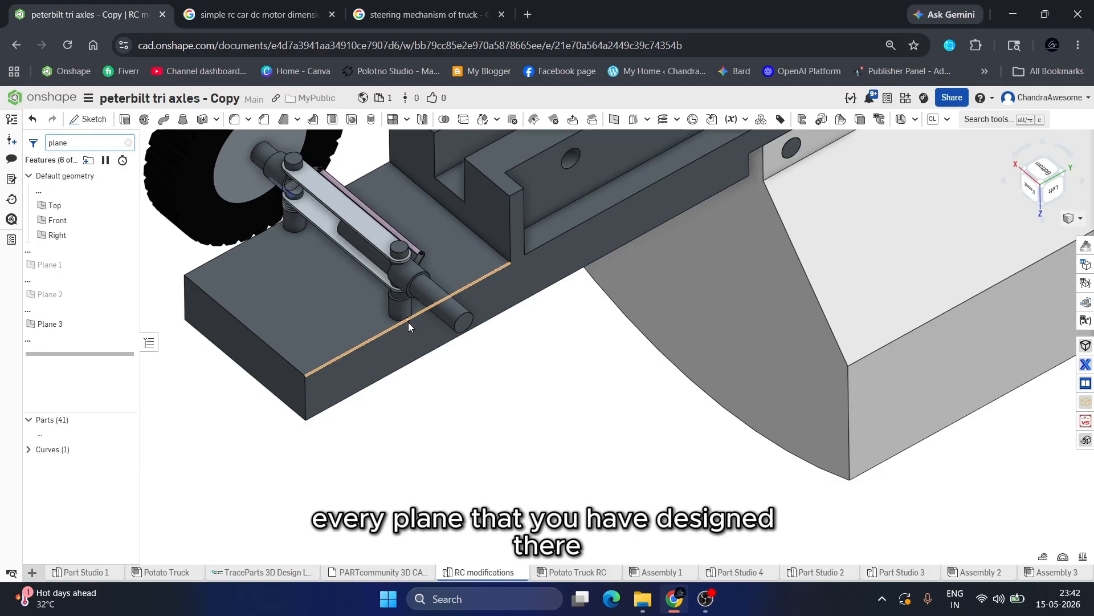
{"action": "left_click", "coordinate": [101, 326]}
{"action": "scroll", "coordinate": [282, 171], "scroll_direction": "up", "scroll_amount": 3}
{"action": "right_click_drag", "start_coordinate": [302, 199], "coordinate": [460, 269]}
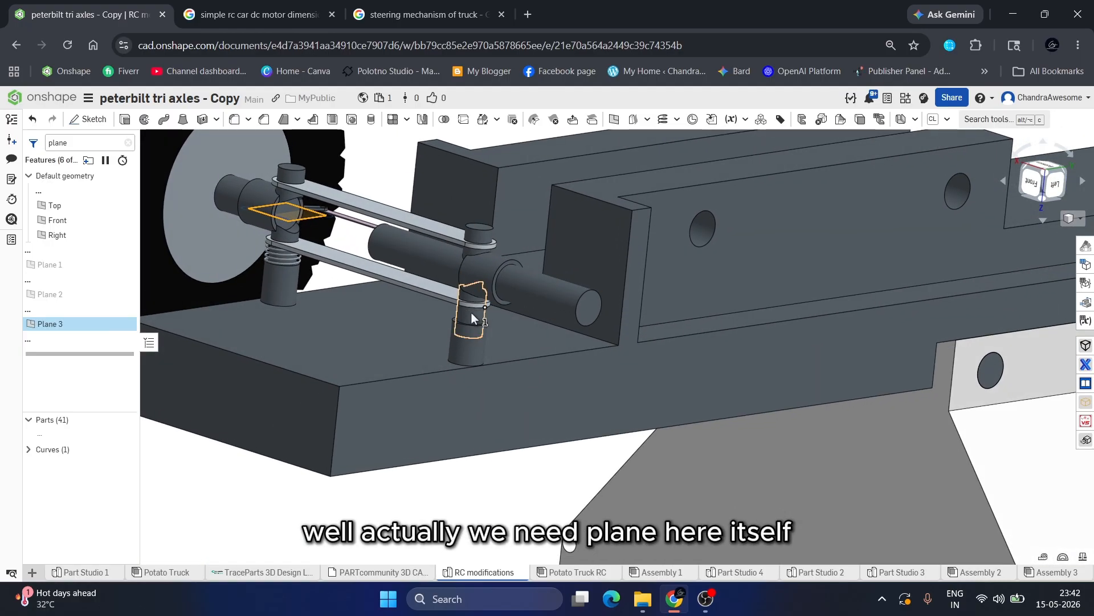
{"action": "scroll", "coordinate": [471, 316], "scroll_direction": "down", "scroll_amount": 5}
{"action": "left_click", "coordinate": [293, 397]}
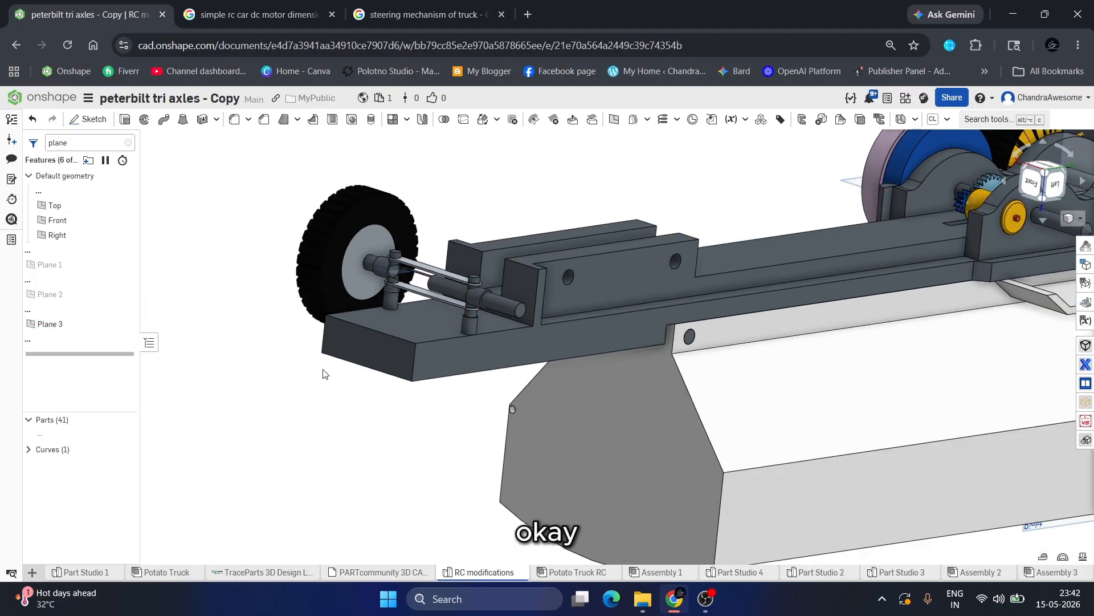
Clear the feature filter, start a sketch on the wheel-less side post's ring-shaped shoulder face, and project its outer circular edge.
{"action": "scroll", "coordinate": [477, 312], "scroll_direction": "up", "scroll_amount": 10}
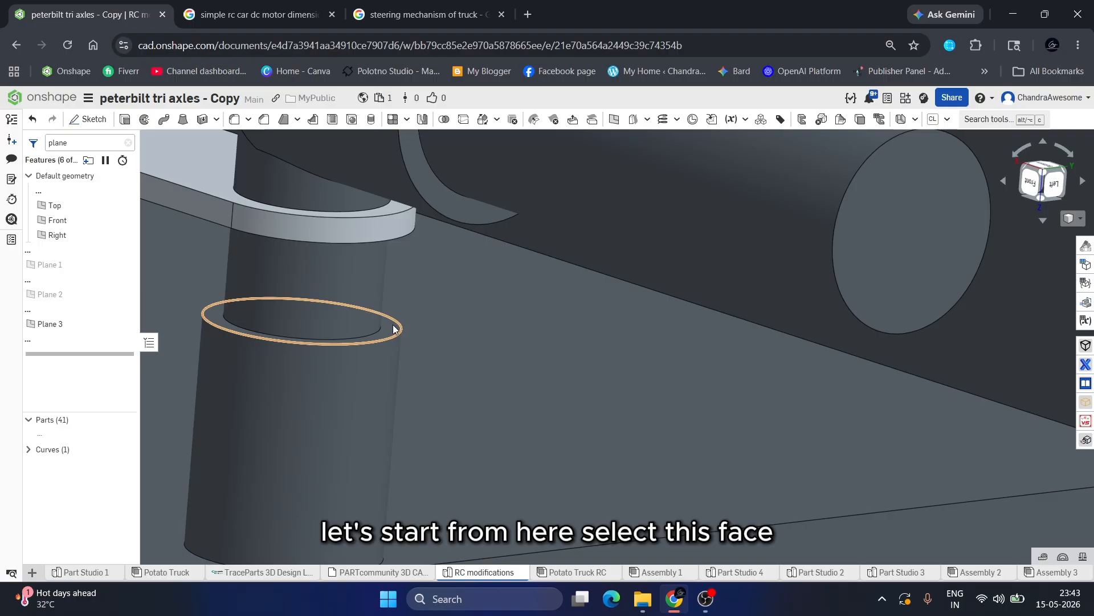
{"action": "left_click", "coordinate": [389, 327]}
{"action": "scroll", "coordinate": [392, 330], "scroll_direction": "down", "scroll_amount": 8}
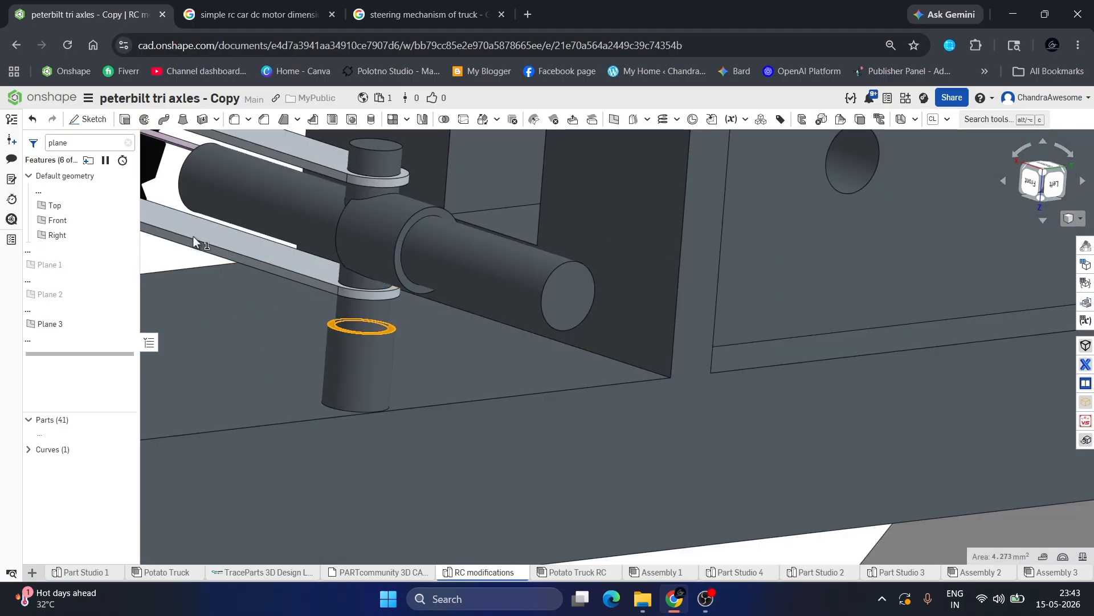
{"action": "left_click", "coordinate": [128, 143]}
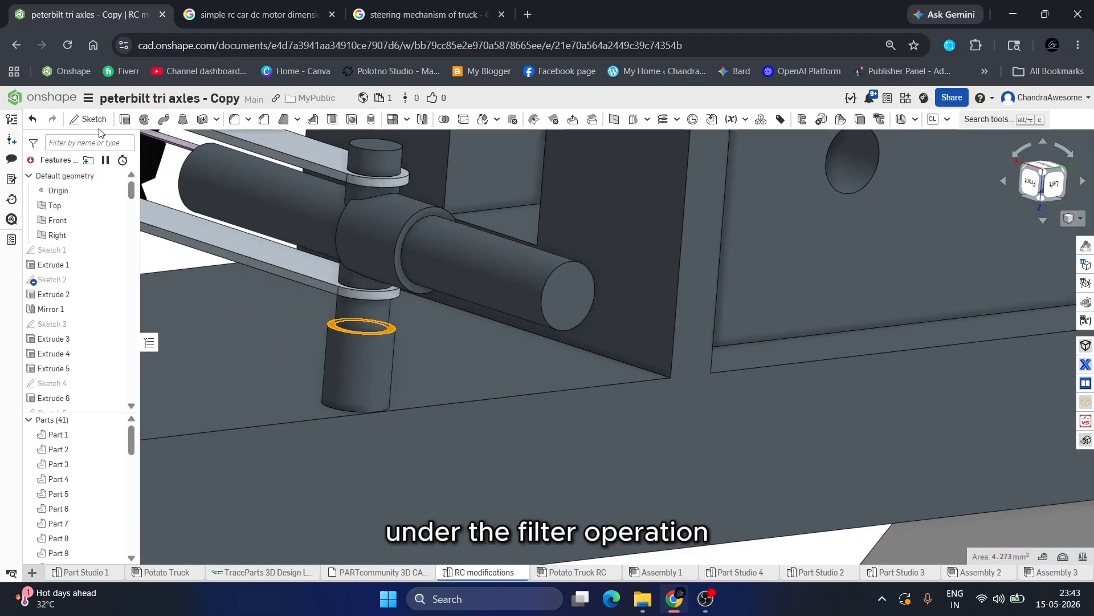
{"action": "key", "text": "shift+s"}
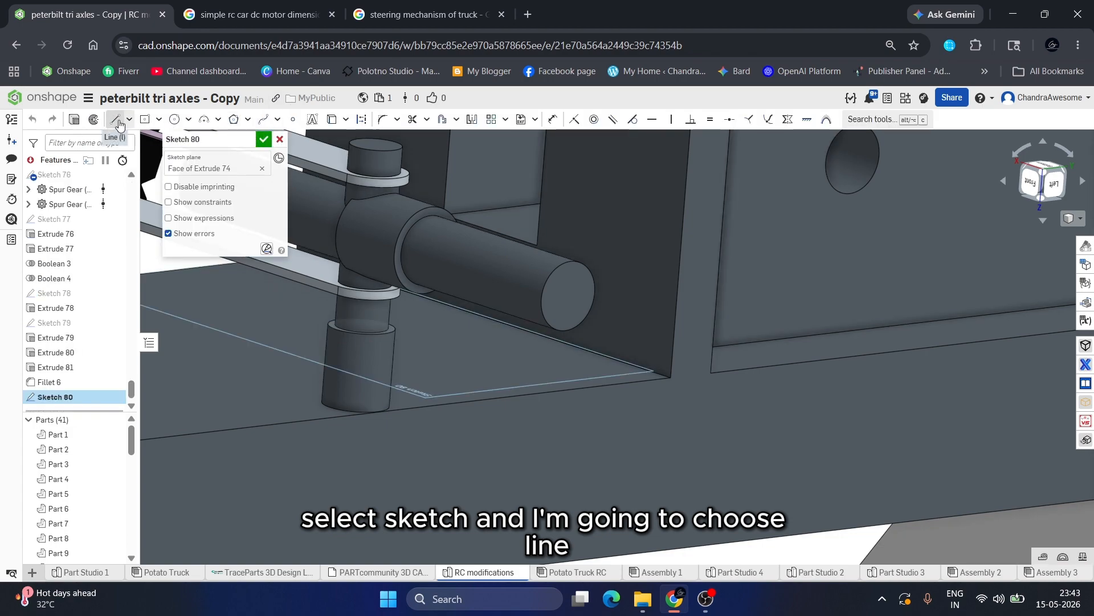
{"action": "left_click", "coordinate": [332, 119]}
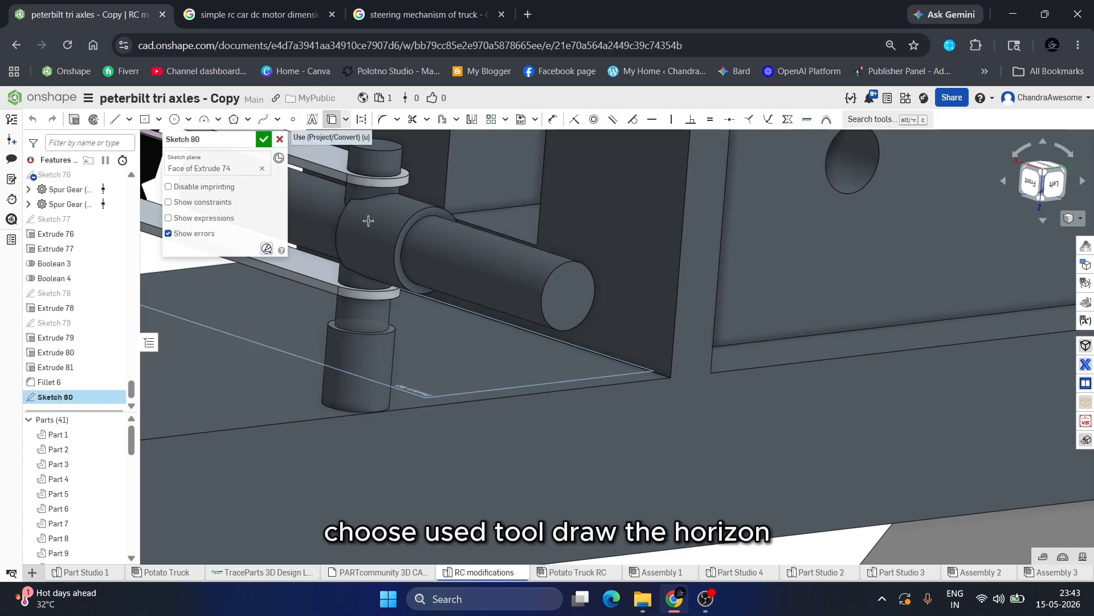
{"action": "left_click", "coordinate": [329, 321]}
{"action": "scroll", "coordinate": [329, 320], "scroll_direction": "up", "scroll_amount": 5}
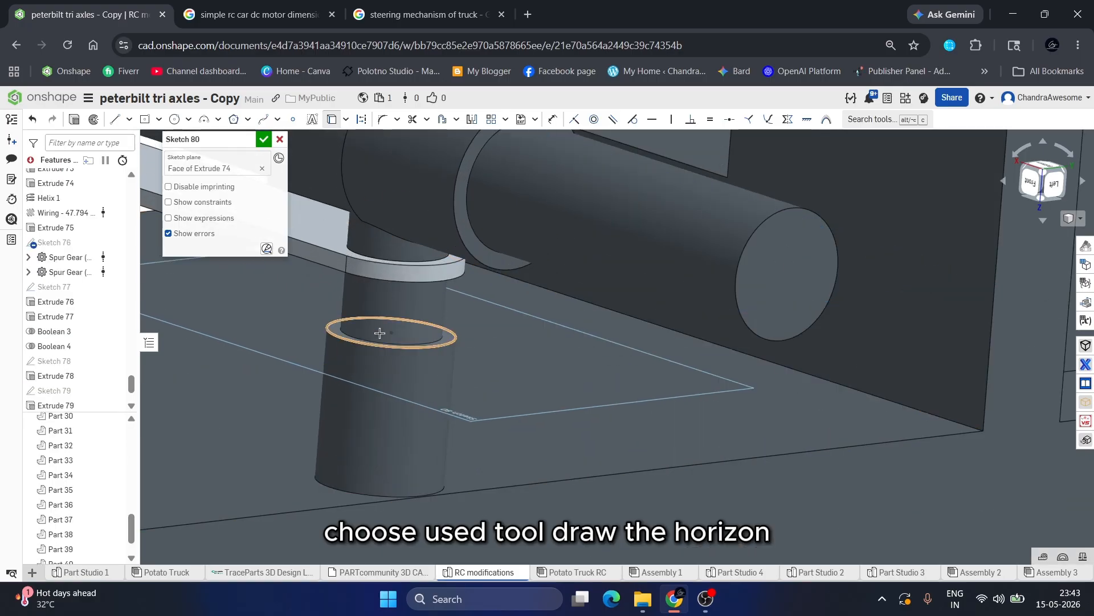
Sketch a horizontal line about 7 mm long from the projected circle's centre inward along the axle, viewed from the bottom.
{"action": "left_click", "coordinate": [1051, 165]}
{"action": "scroll", "coordinate": [684, 330], "scroll_direction": "down", "scroll_amount": 3}
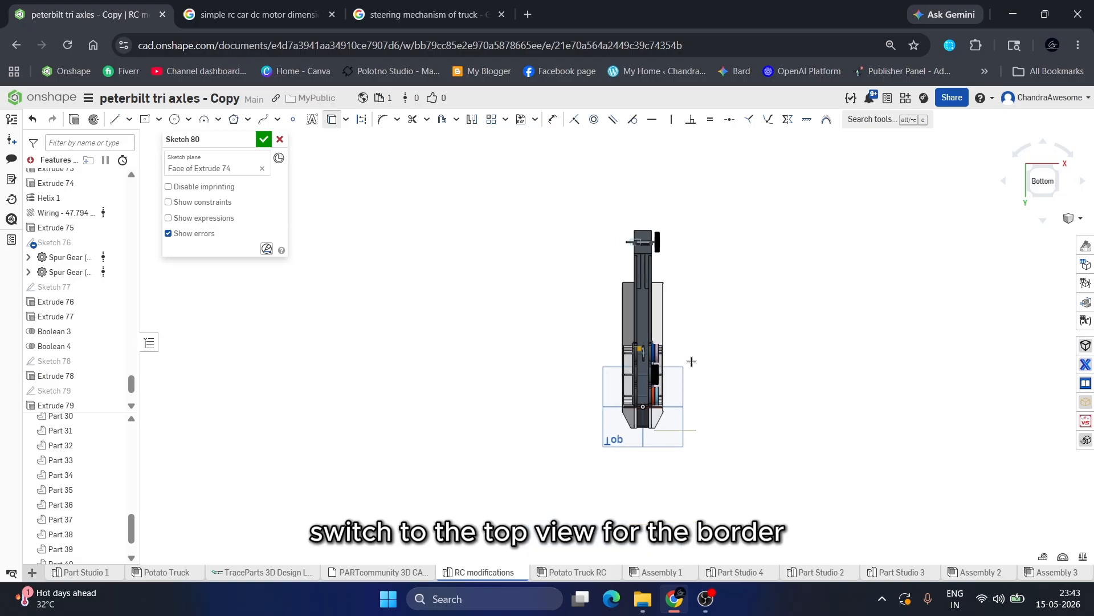
{"action": "scroll", "coordinate": [632, 423], "scroll_direction": "up", "scroll_amount": 3}
{"action": "scroll", "coordinate": [634, 329], "scroll_direction": "down", "scroll_amount": 4}
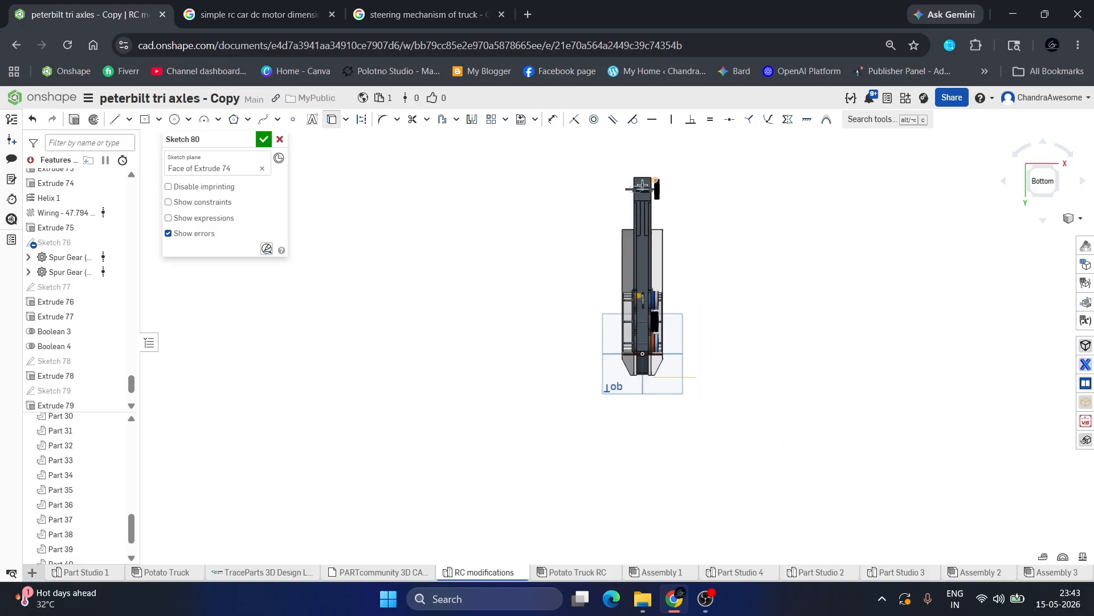
{"action": "scroll", "coordinate": [644, 184], "scroll_direction": "up", "scroll_amount": 8}
{"action": "scroll", "coordinate": [570, 219], "scroll_direction": "up", "scroll_amount": 8}
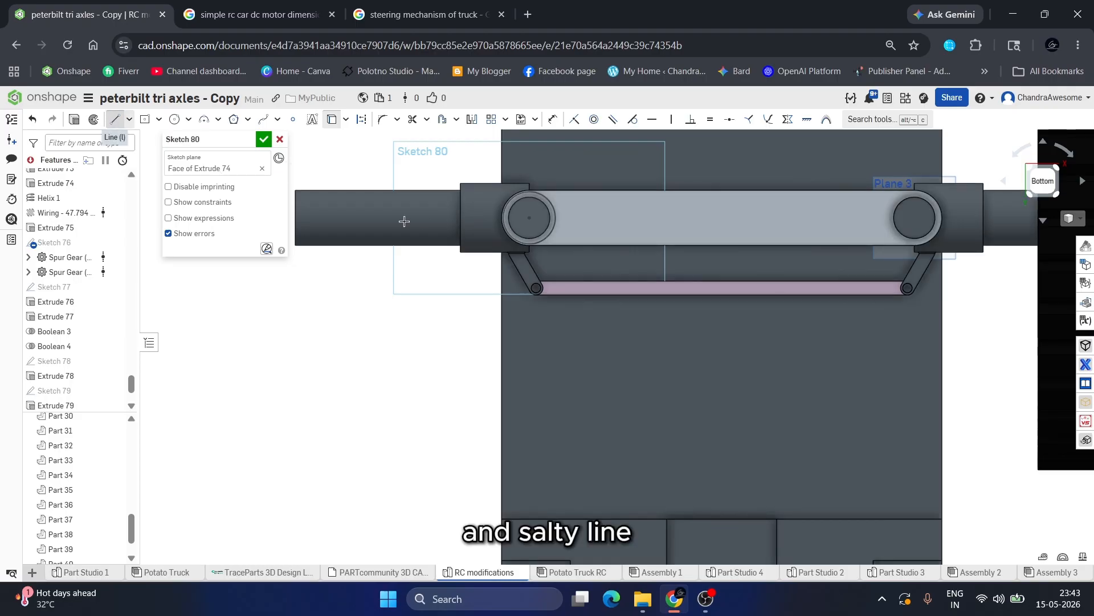
{"action": "scroll", "coordinate": [534, 222], "scroll_direction": "up", "scroll_amount": 2}
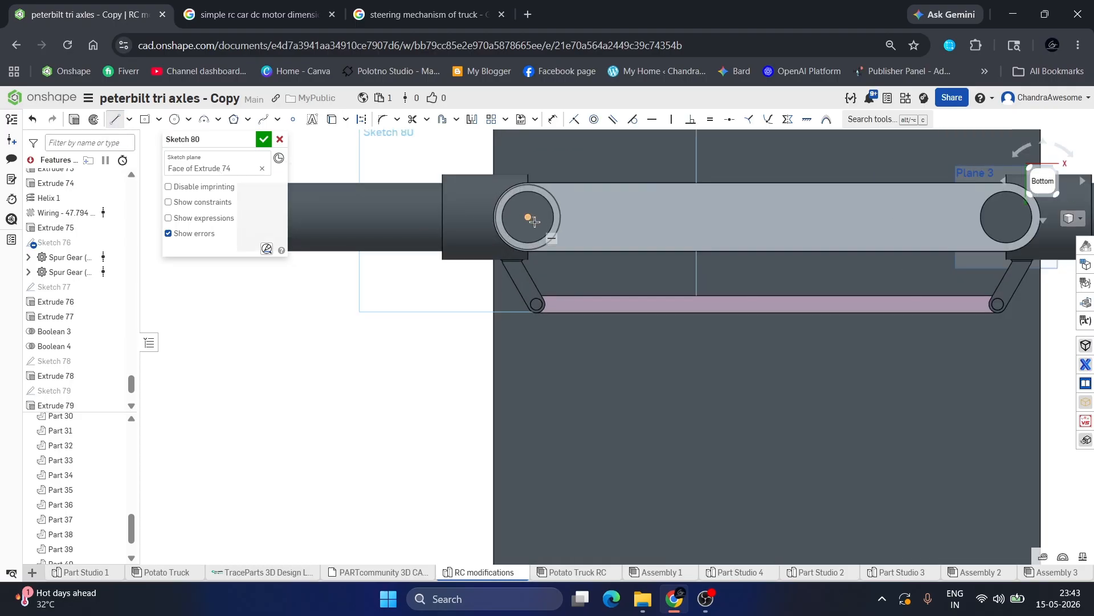
{"action": "scroll", "coordinate": [529, 218], "scroll_direction": "down", "scroll_amount": 3}
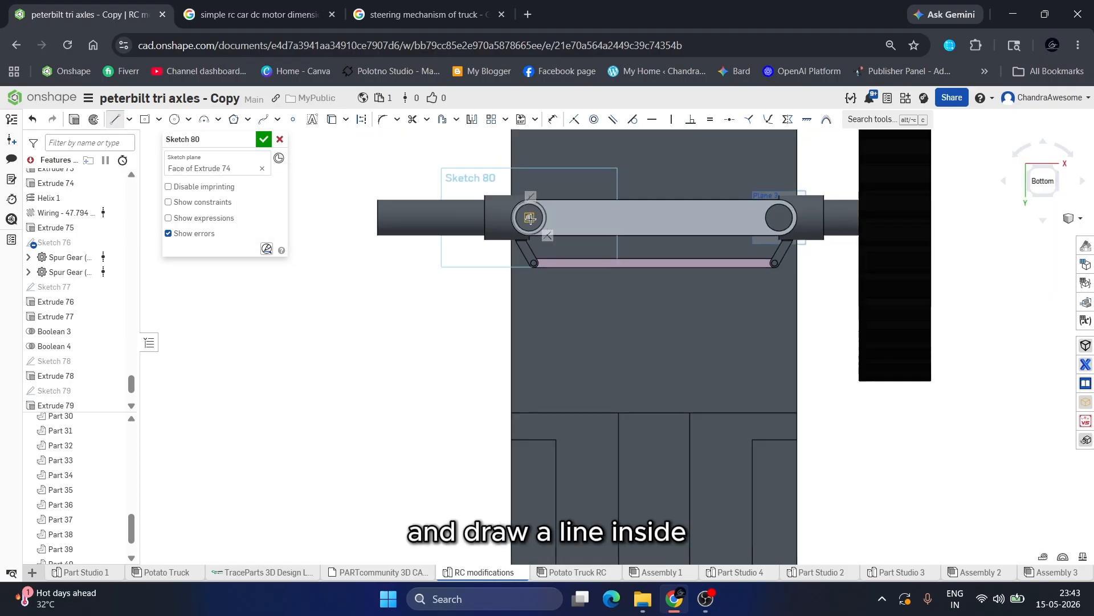
{"action": "left_click", "coordinate": [529, 218]}
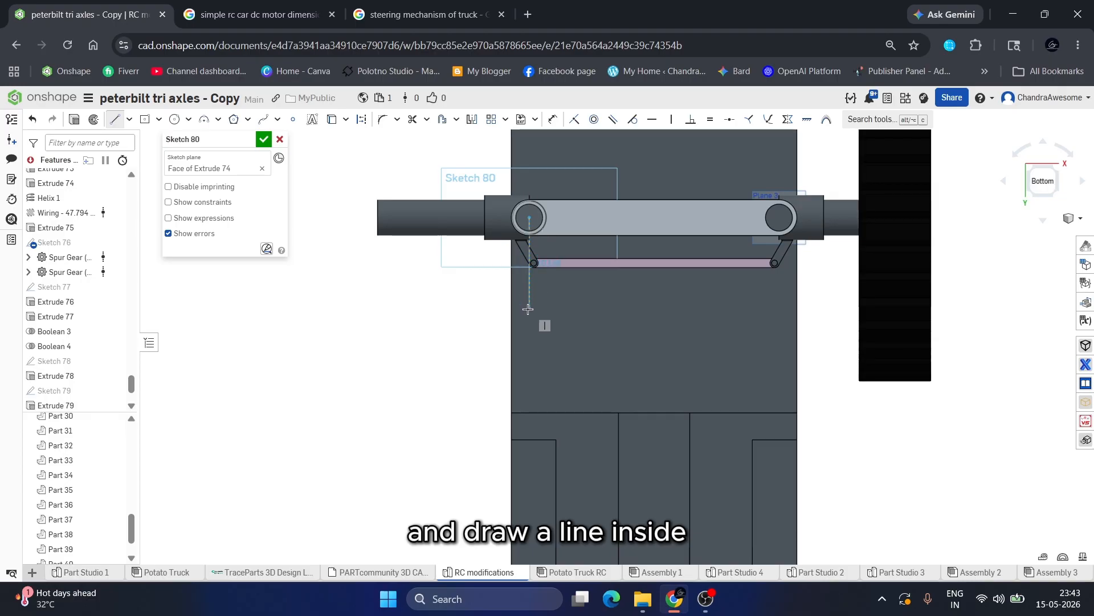
{"action": "left_click", "coordinate": [593, 216]}
{"action": "scroll", "coordinate": [592, 217], "scroll_direction": "up", "scroll_amount": 2}
{"action": "scroll", "coordinate": [588, 218], "scroll_direction": "up", "scroll_amount": 3}
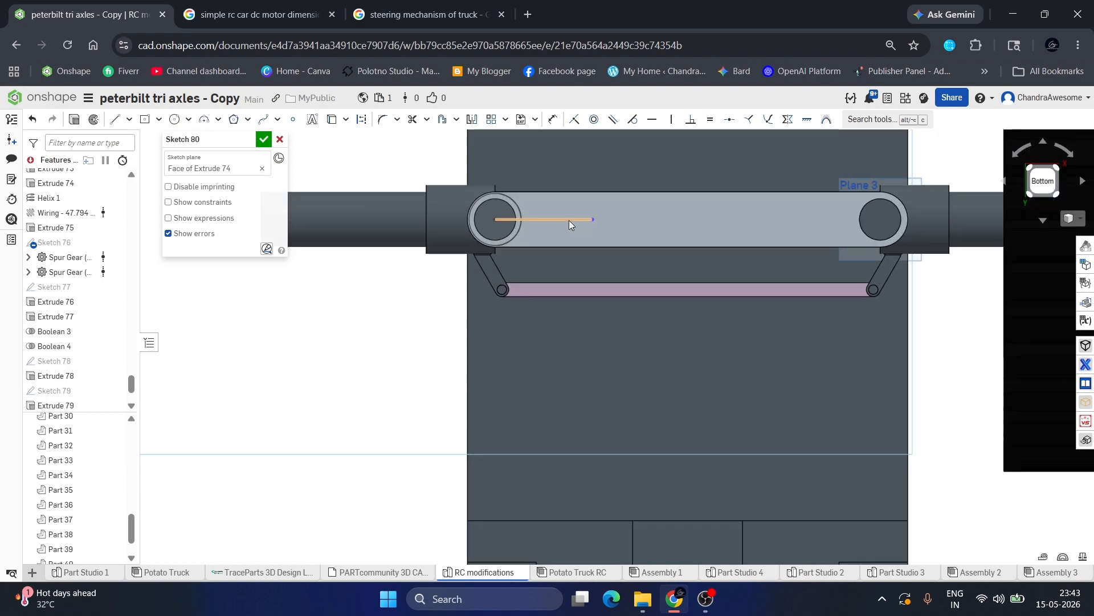
Project the inner circular edge of the post's shoulder face into the sketch.
{"action": "left_click", "coordinate": [336, 126]}
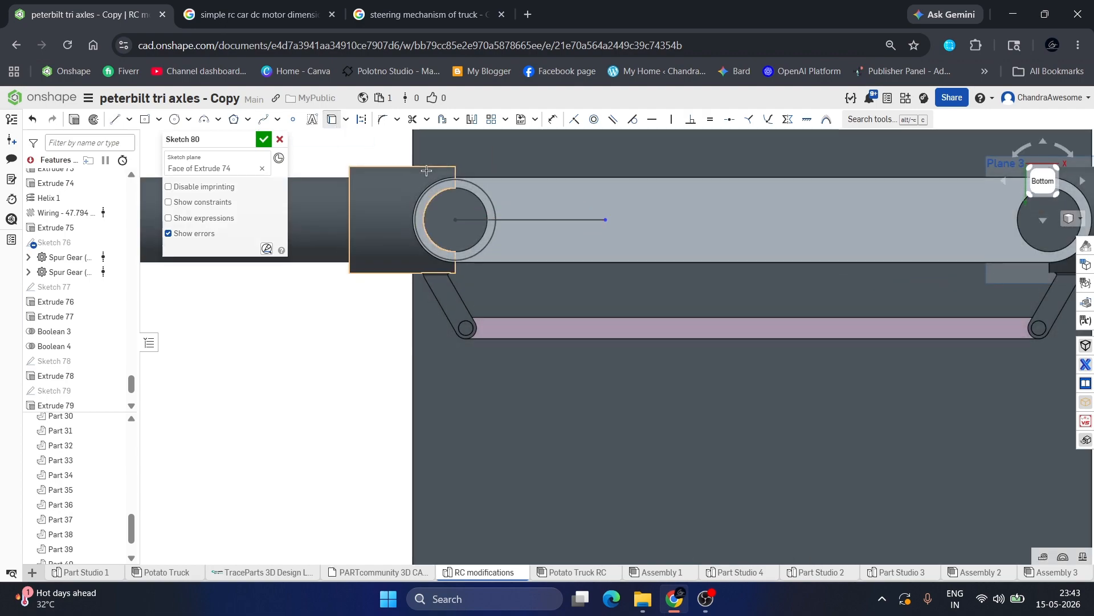
{"action": "right_click_drag", "start_coordinate": [434, 198], "coordinate": [439, 317]}
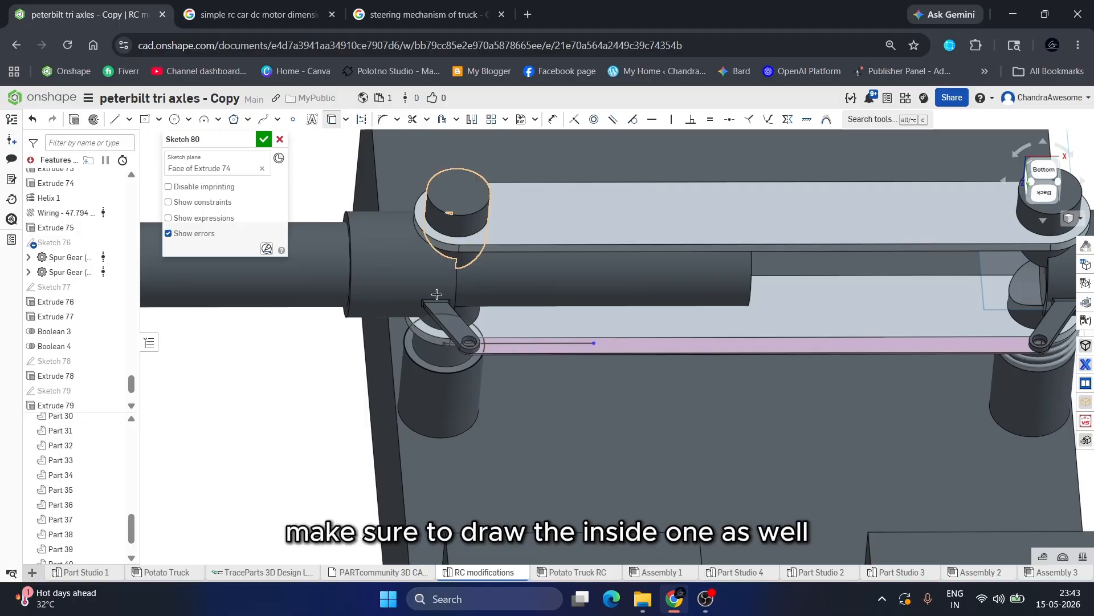
{"action": "left_click", "coordinate": [424, 356]}
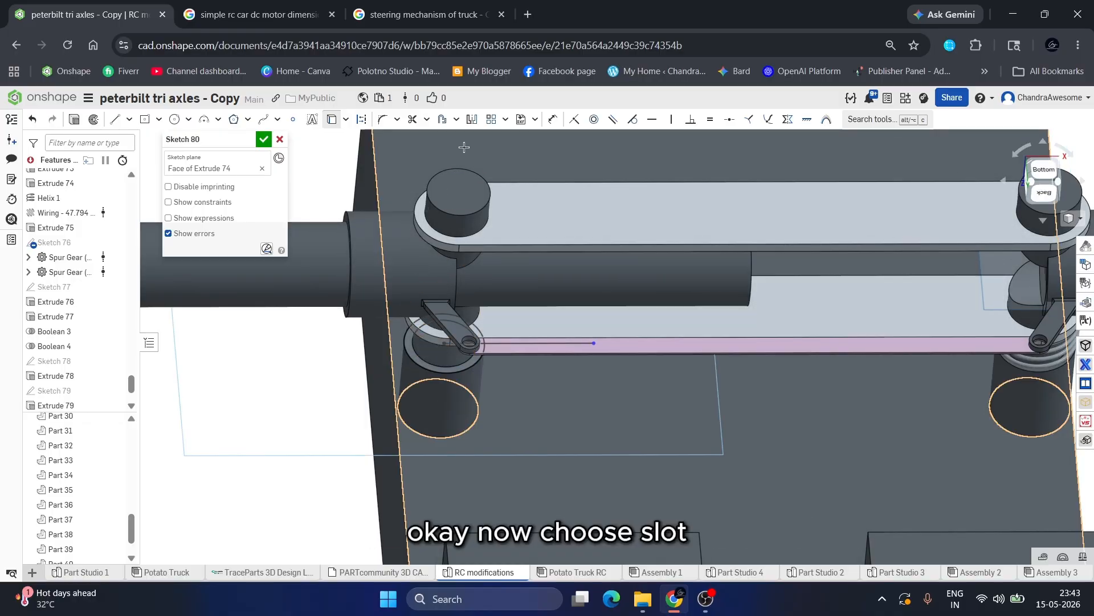
Create a slot around the horizontal line running from the post's centre.
{"action": "left_click", "coordinate": [457, 119]}
{"action": "left_click", "coordinate": [458, 159]}
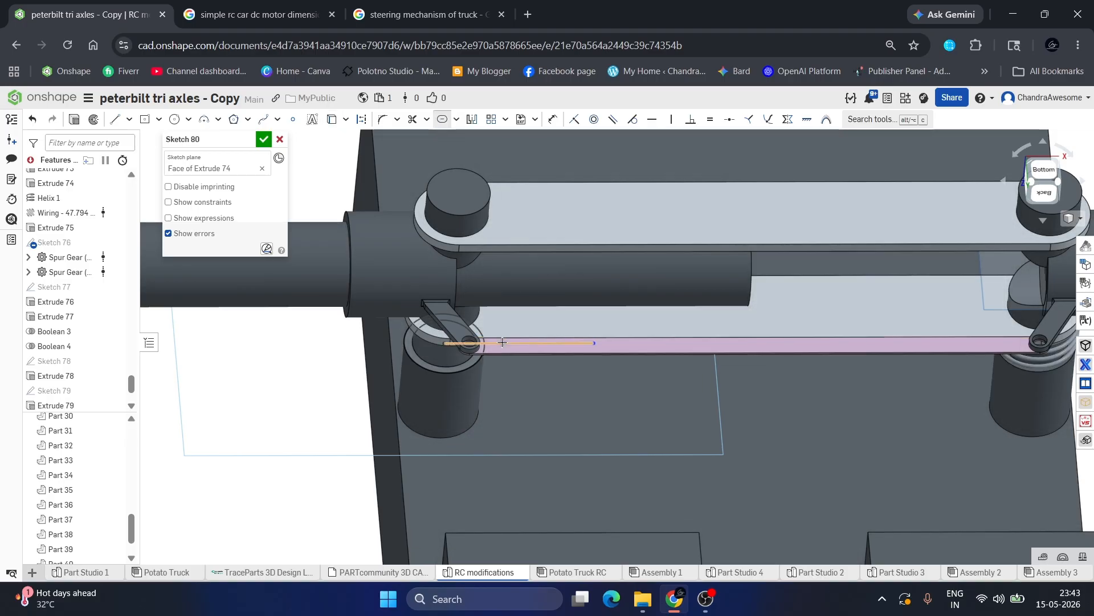
{"action": "left_click", "coordinate": [502, 343]}
{"action": "scroll", "coordinate": [502, 343], "scroll_direction": "down", "scroll_amount": 10}
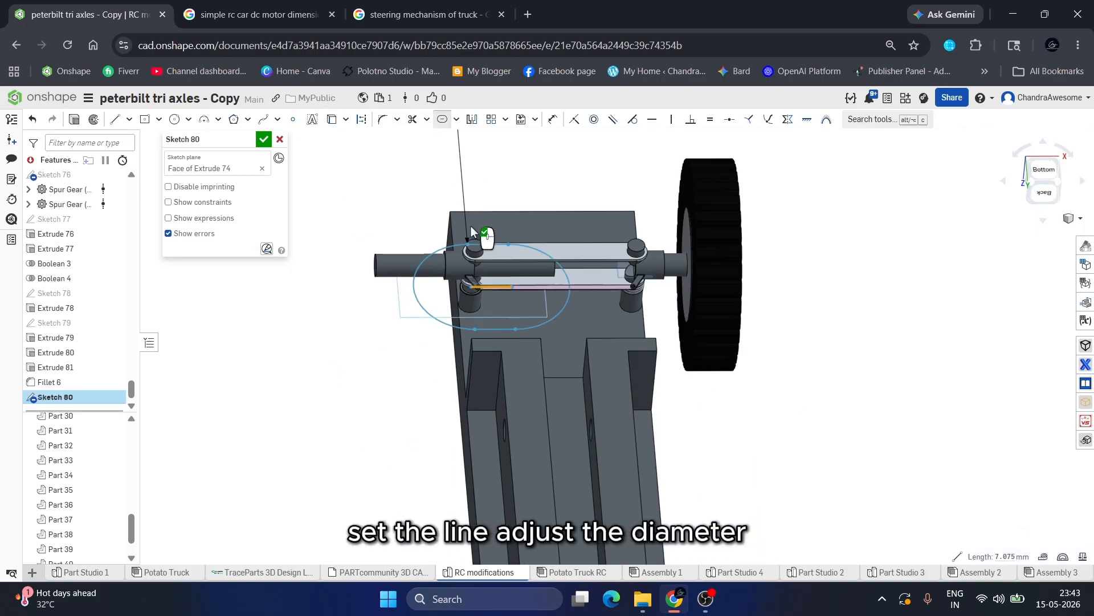
Try slot diameters of 14, 8 and 4 mm, and set the final diameter to 3 mm.
{"action": "scroll", "coordinate": [408, 280], "scroll_direction": "up", "scroll_amount": 8}
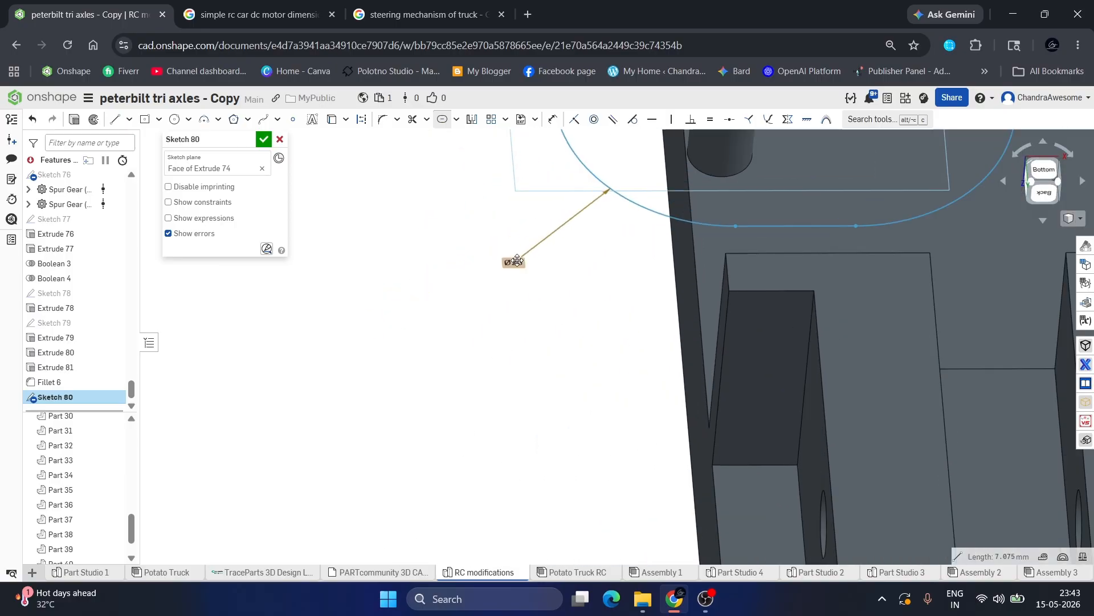
{"action": "left_click", "coordinate": [518, 262]}
{"action": "type", "text": "14"}
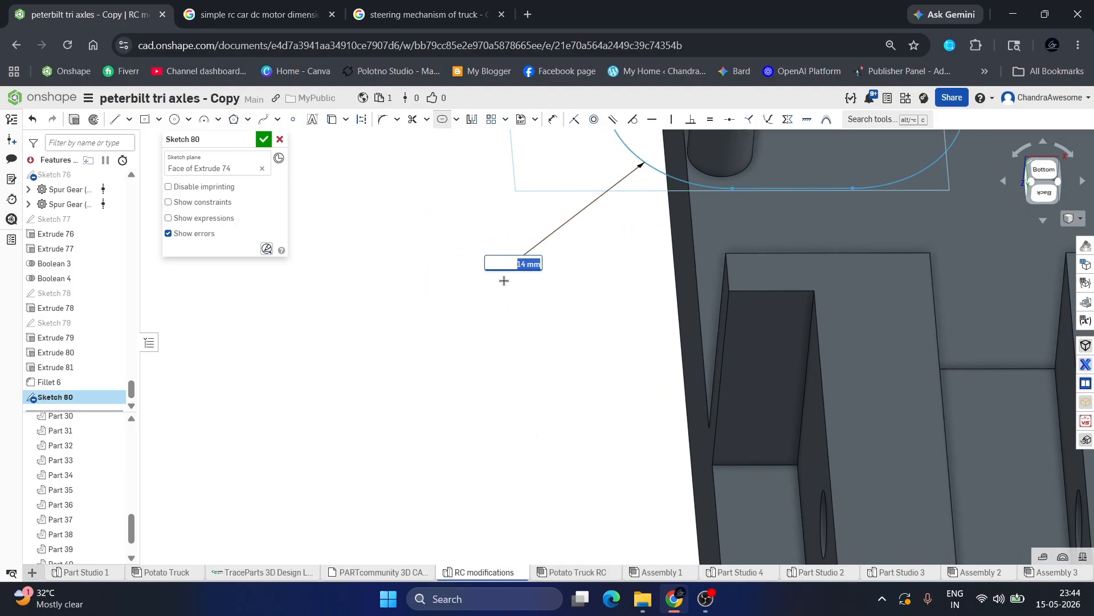
{"action": "scroll", "coordinate": [504, 276], "scroll_direction": "down", "scroll_amount": 5}
{"action": "scroll", "coordinate": [535, 216], "scroll_direction": "up", "scroll_amount": 2}
{"action": "scroll", "coordinate": [535, 216], "scroll_direction": "up", "scroll_amount": 3}
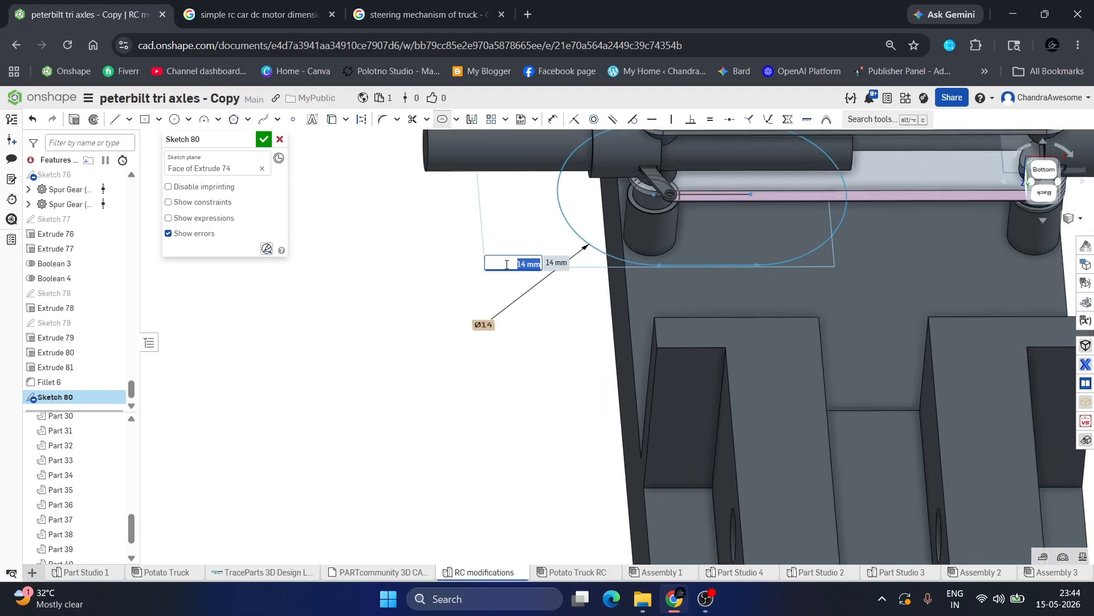
{"action": "type", "text": "8"}
{"action": "type", "text": "4"}
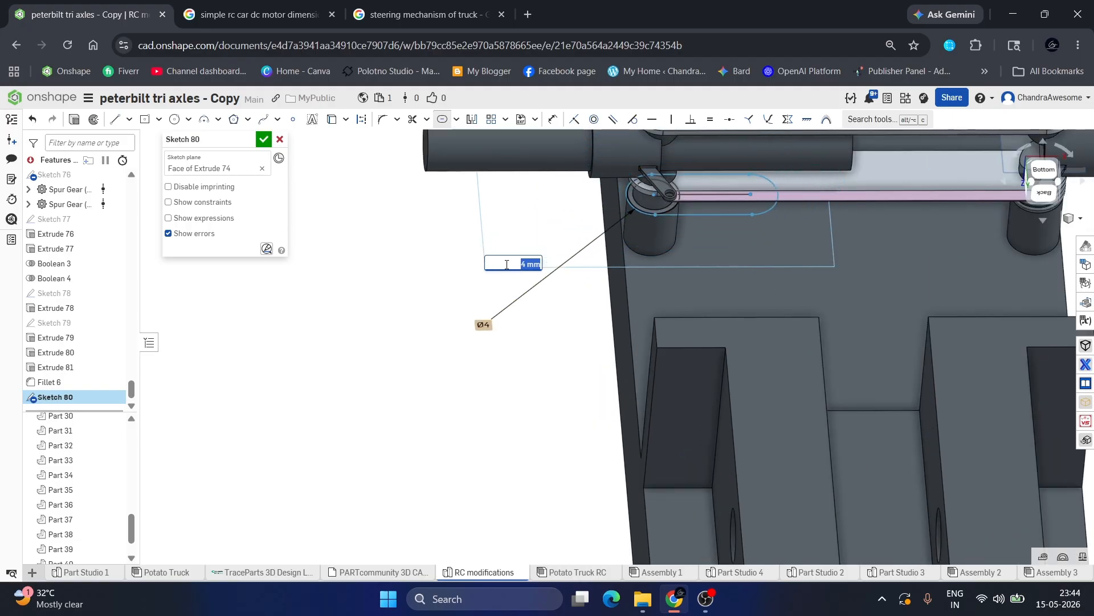
{"action": "type", "text": "3"}
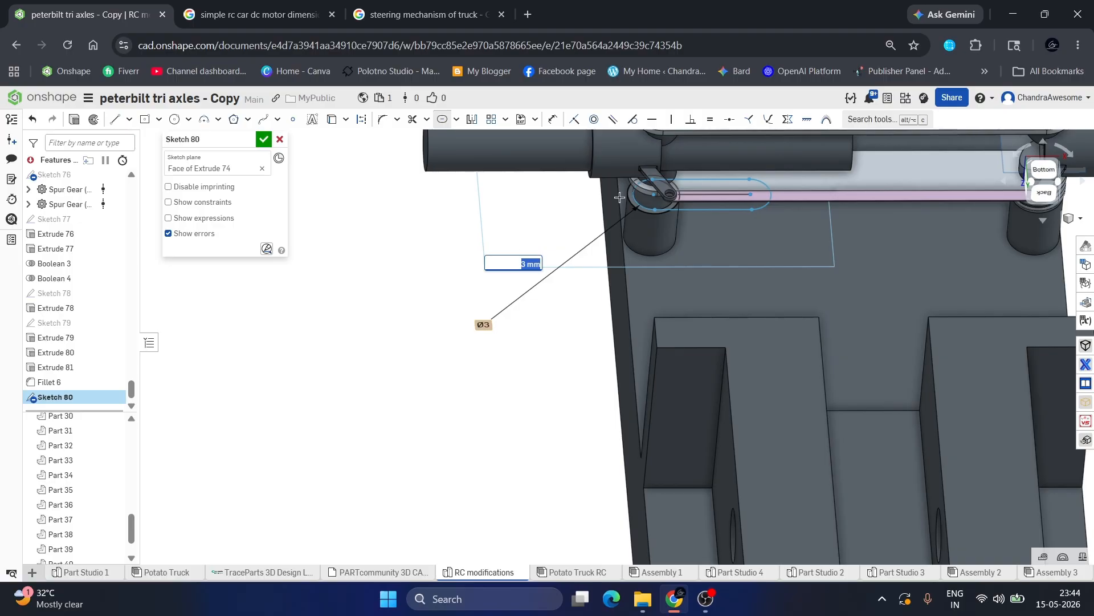
Set the slot's diameter to 4 mm.
{"action": "scroll", "coordinate": [619, 197], "scroll_direction": "up", "scroll_amount": 4}
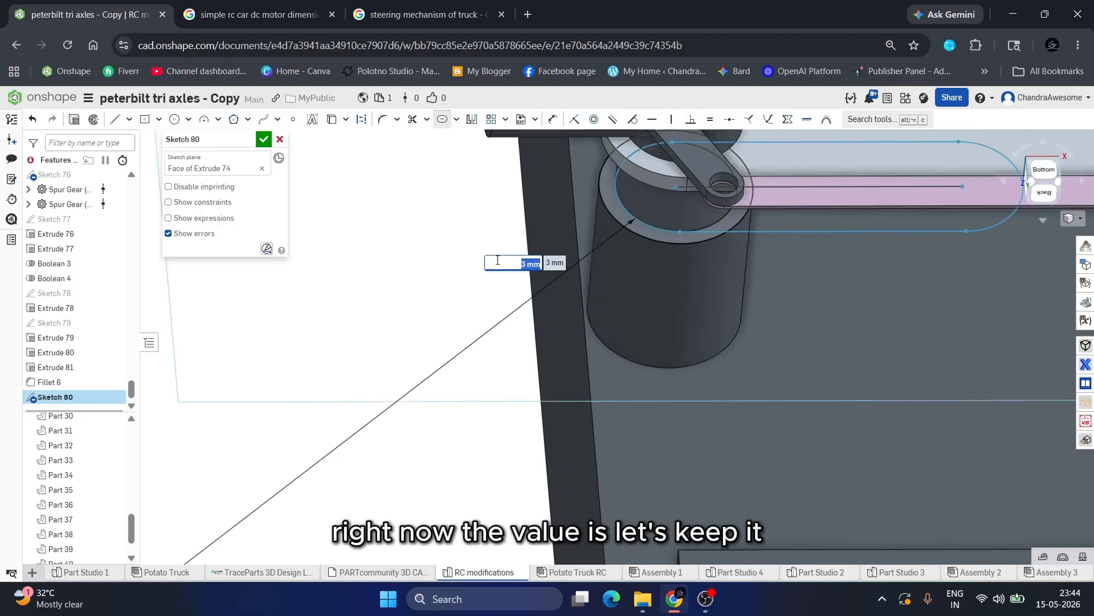
{"action": "type", "text": "4"}
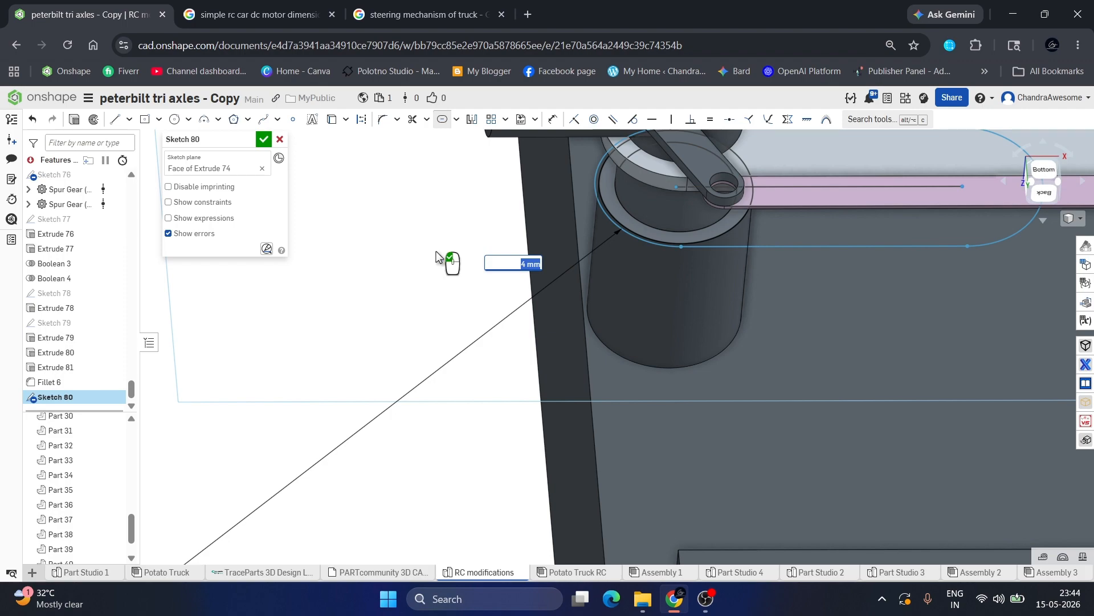
{"action": "key", "text": "Return"}
{"action": "scroll", "coordinate": [399, 364], "scroll_direction": "down", "scroll_amount": 5}
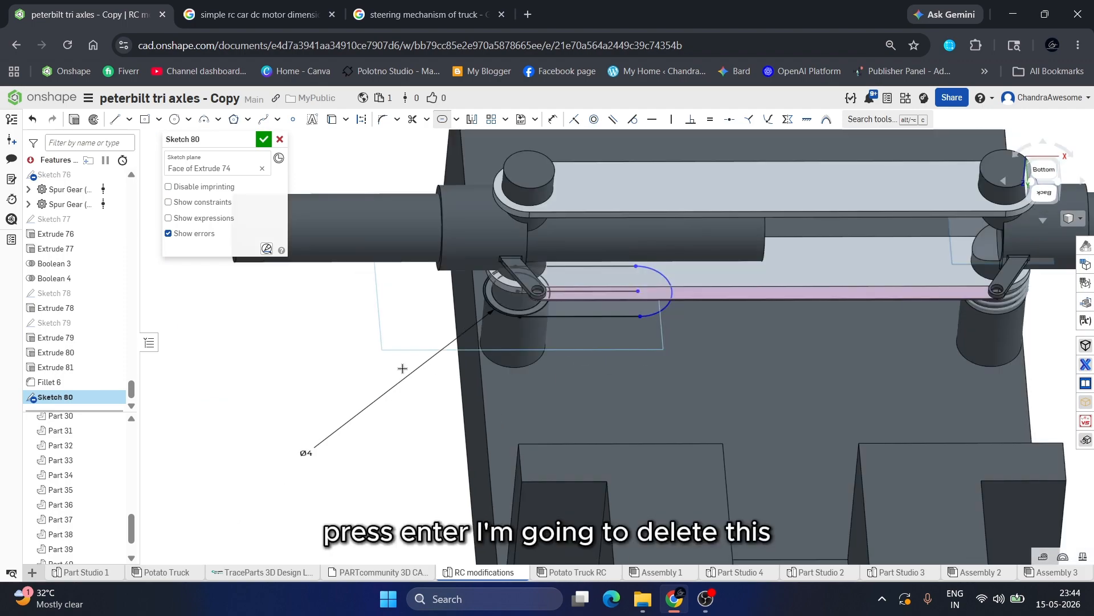
Delete the slot's diameter dimension and make the slot's end arc coincident with the outer circular edge of the post's shoulder.
{"action": "scroll", "coordinate": [437, 361], "scroll_direction": "up", "scroll_amount": 2}
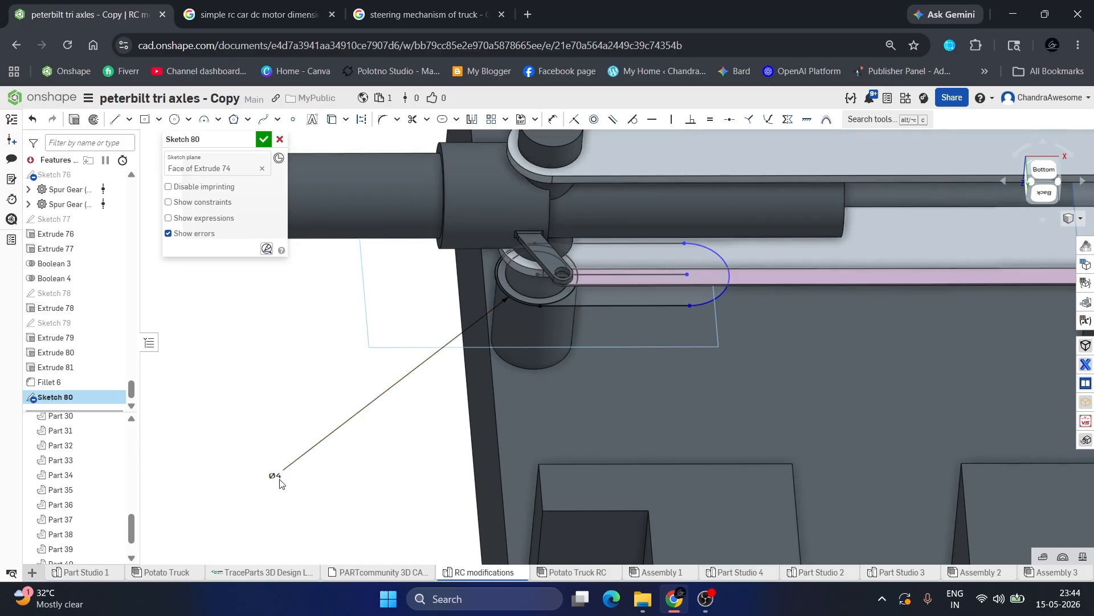
{"action": "scroll", "coordinate": [560, 265], "scroll_direction": "up", "scroll_amount": 6}
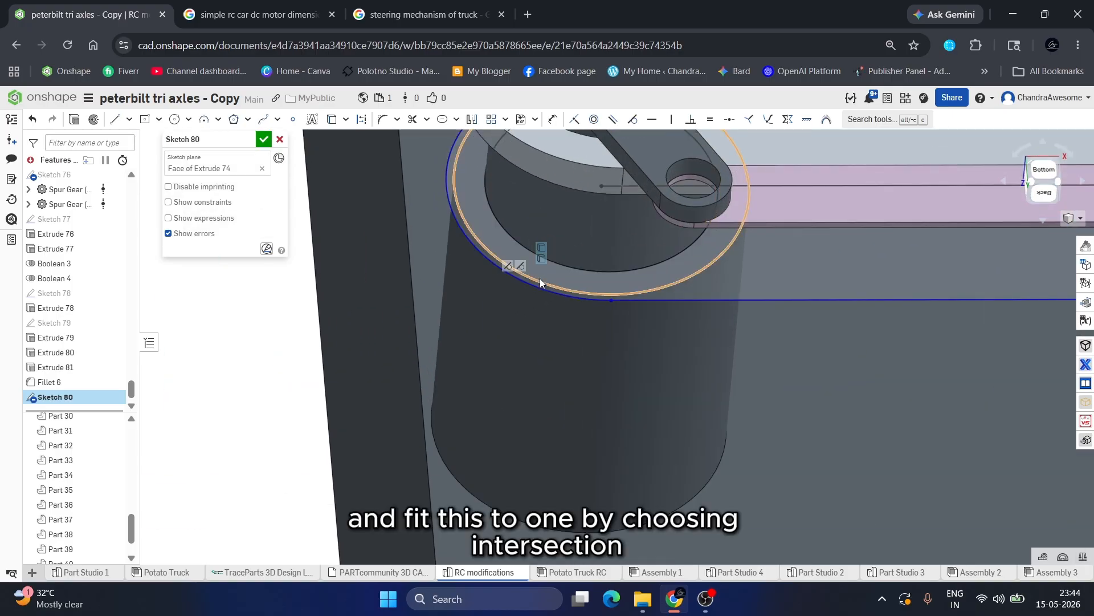
{"action": "left_click", "coordinate": [539, 279]}
{"action": "left_click", "coordinate": [539, 286]}
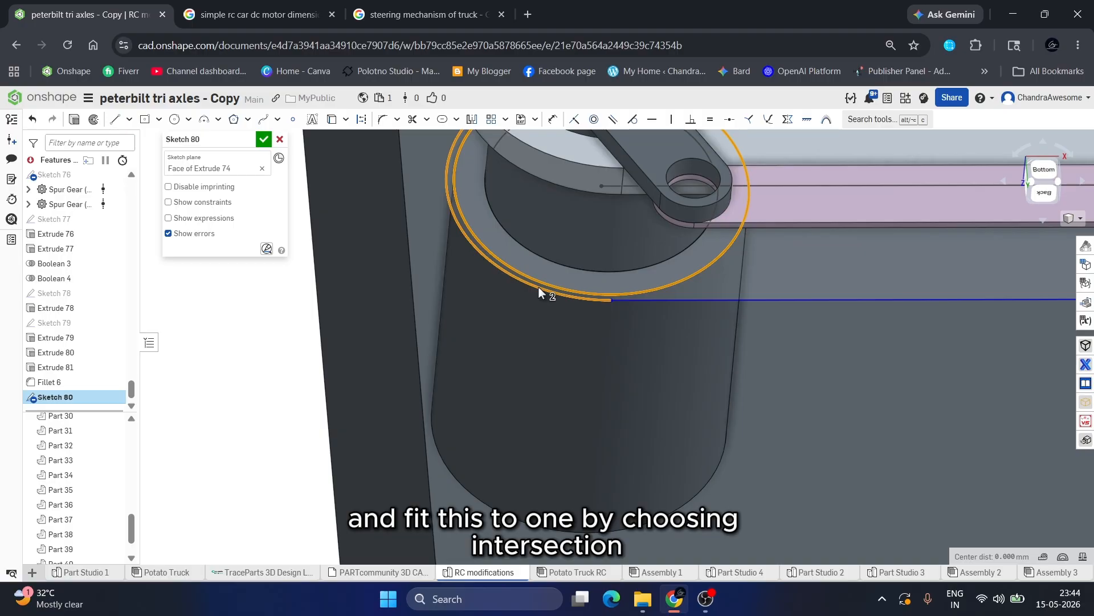
{"action": "left_click", "coordinate": [574, 119]}
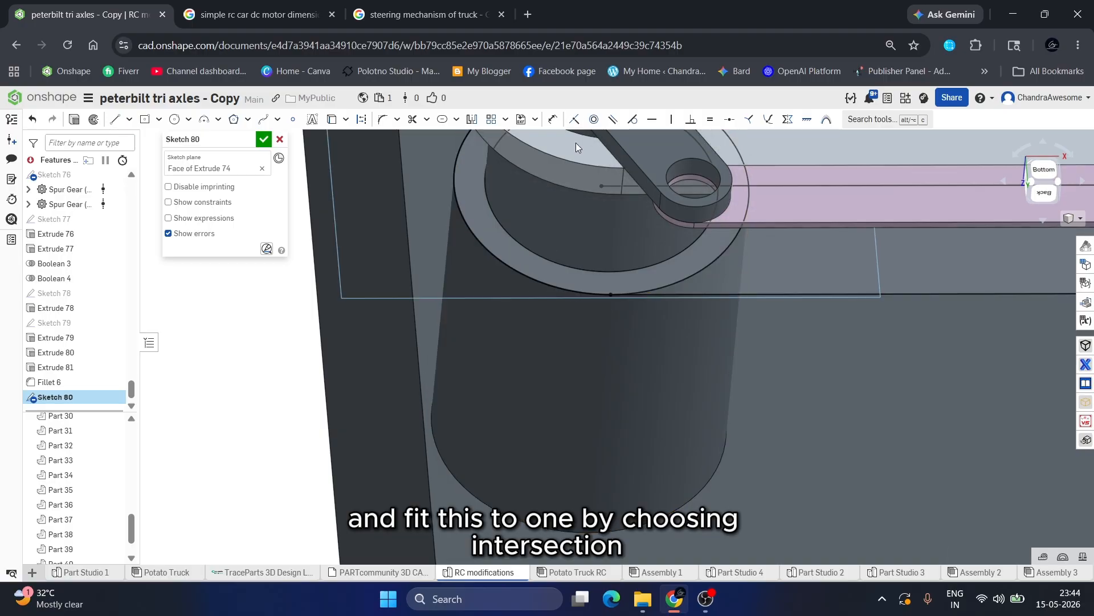
{"action": "scroll", "coordinate": [456, 317], "scroll_direction": "down", "scroll_amount": 4}
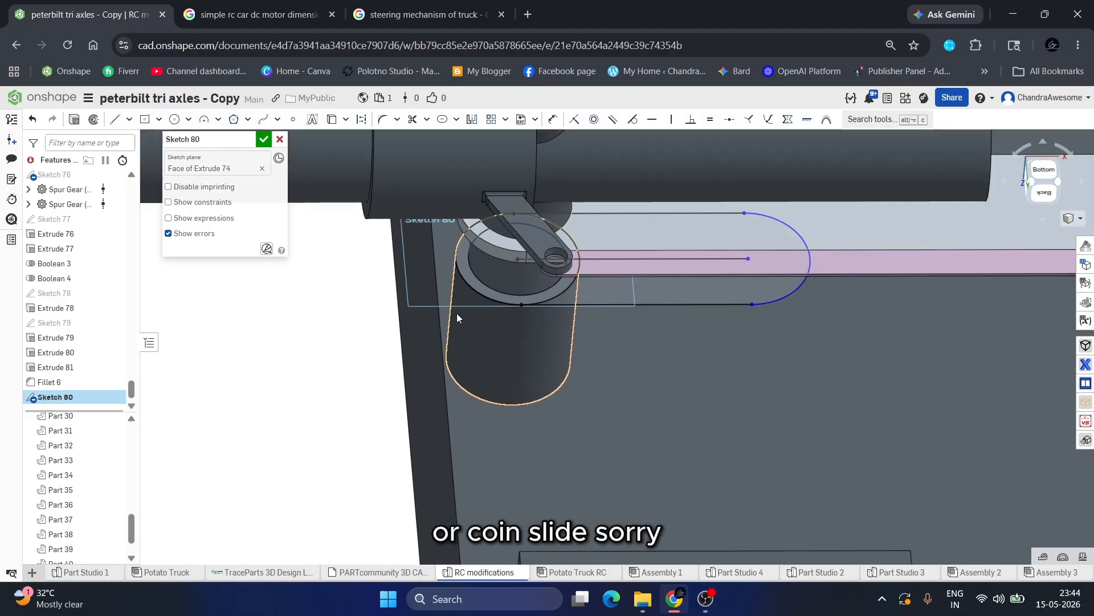
Sketch a circle about 2.35 mm in diameter centred on the inward end point of the slot's centreline.
{"action": "right_click_drag", "start_coordinate": [547, 301], "coordinate": [635, 262]}
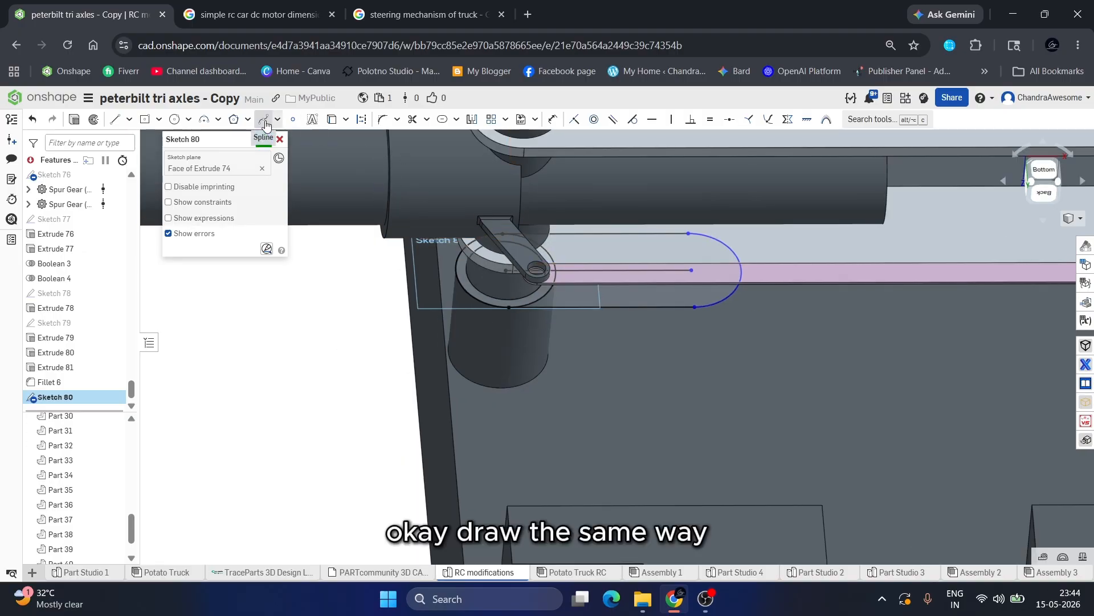
{"action": "left_click", "coordinate": [174, 119]}
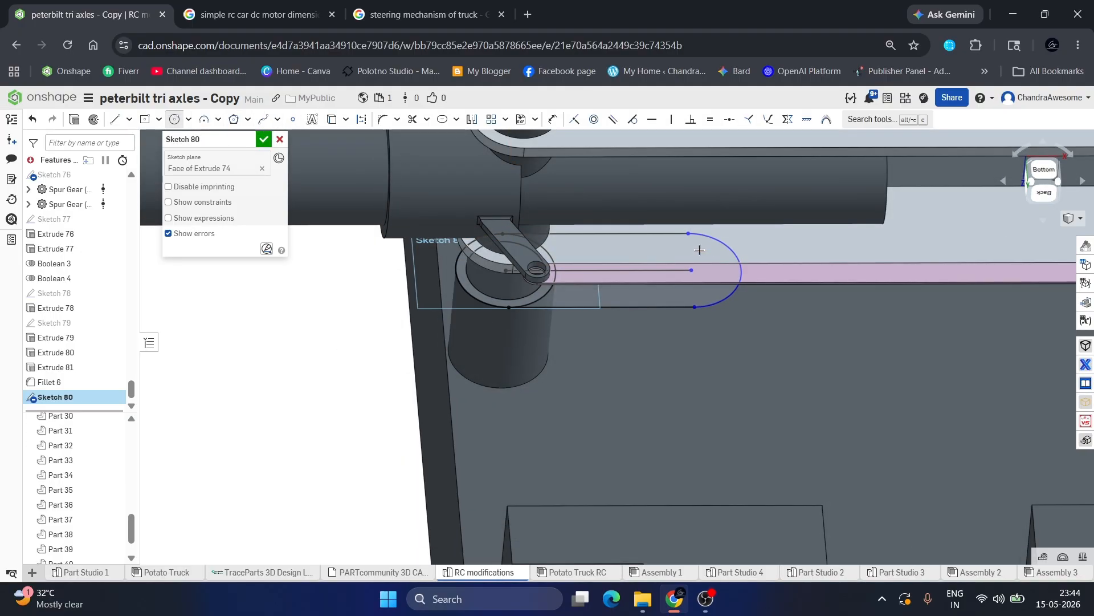
{"action": "left_click", "coordinate": [690, 293]}
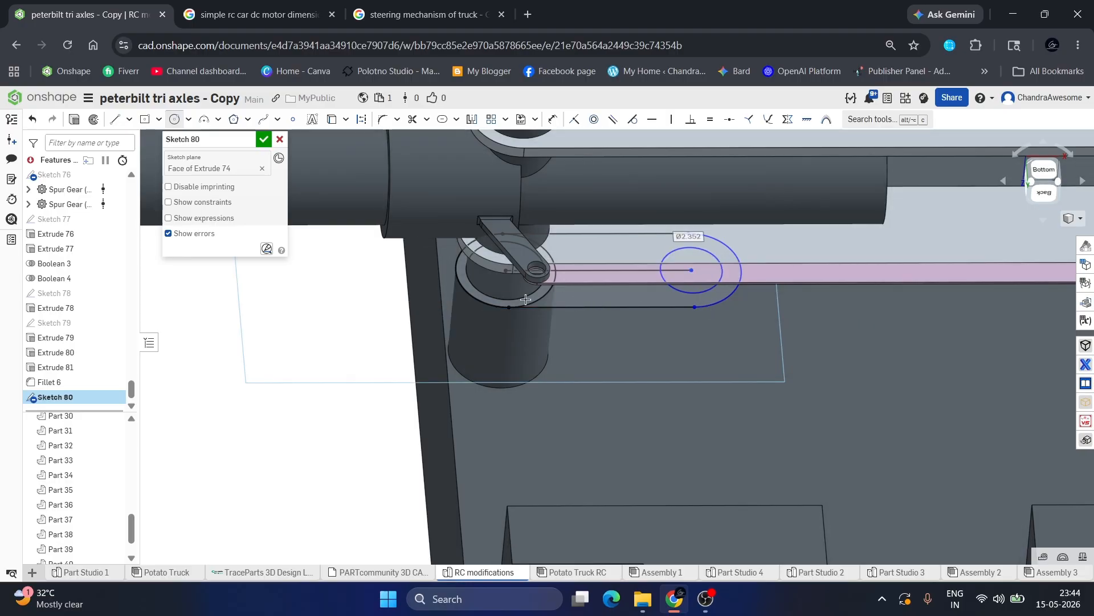
{"action": "key", "text": "Escape"}
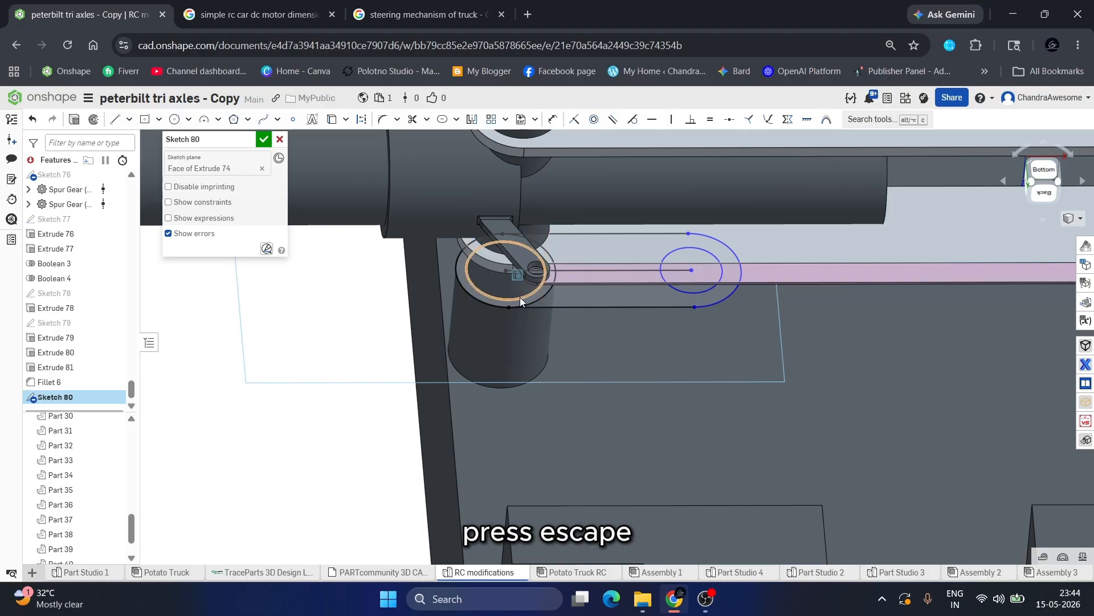
Apply an equal constraint between the projected circle on the post and the circle at the slot's far end.
{"action": "left_click", "coordinate": [520, 296]}
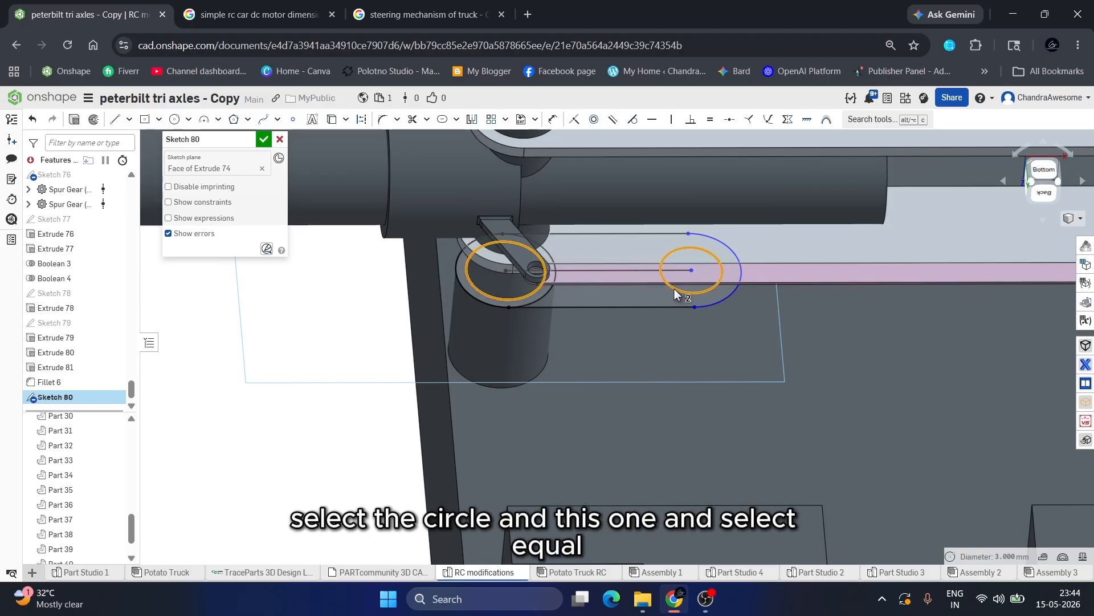
{"action": "left_click", "coordinate": [675, 289]}
{"action": "left_click", "coordinate": [711, 120]}
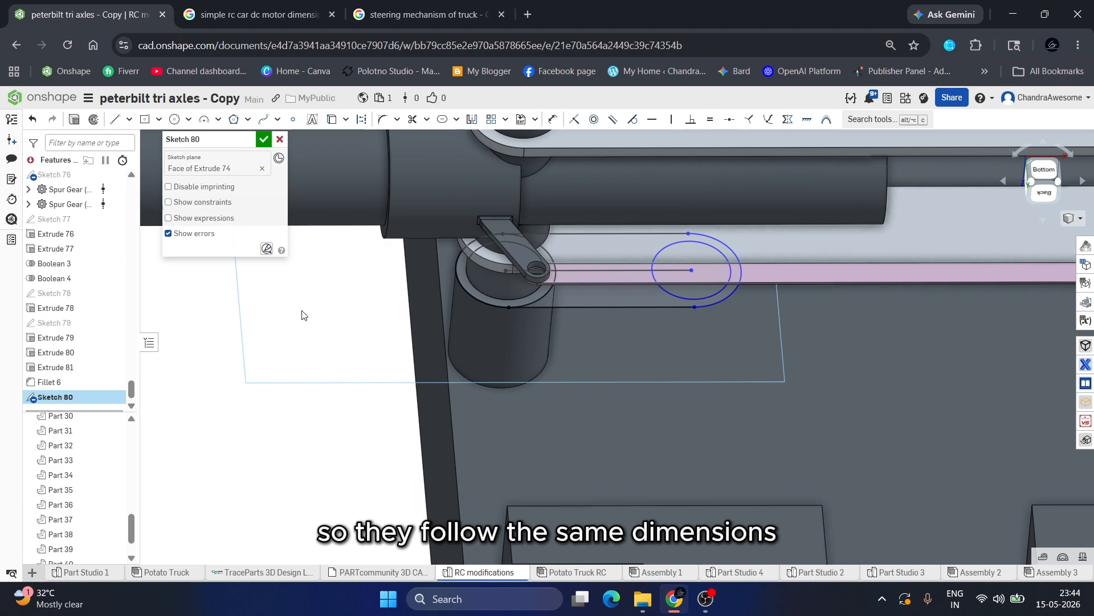
Dimension the slot's centreline to 7 mm and finish the sketch.
{"action": "key", "text": "d"}
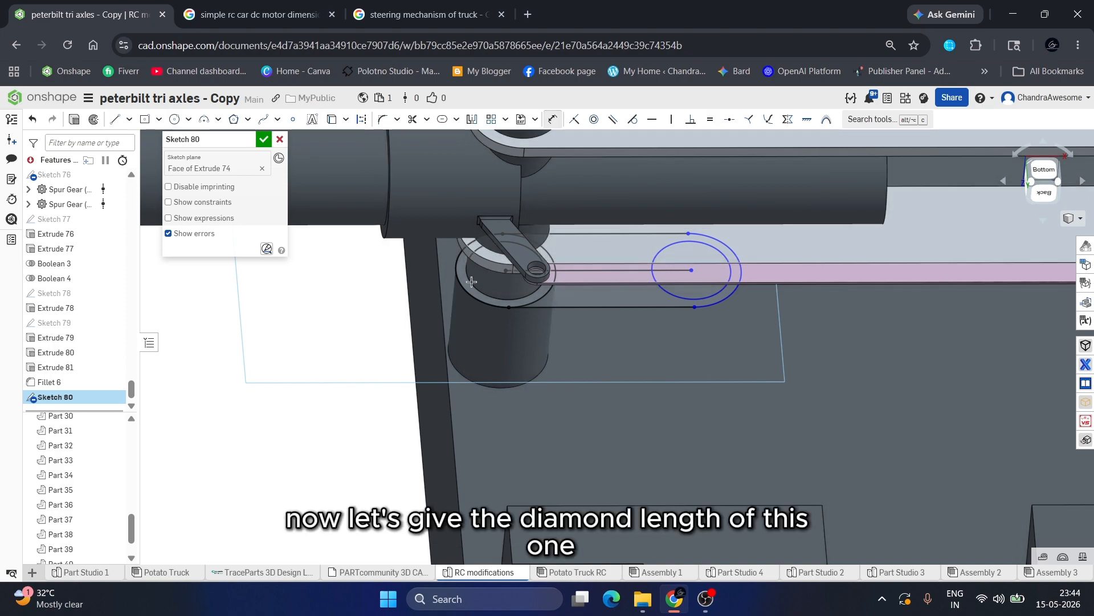
{"action": "left_click", "coordinate": [593, 270]}
{"action": "left_click", "coordinate": [591, 376]}
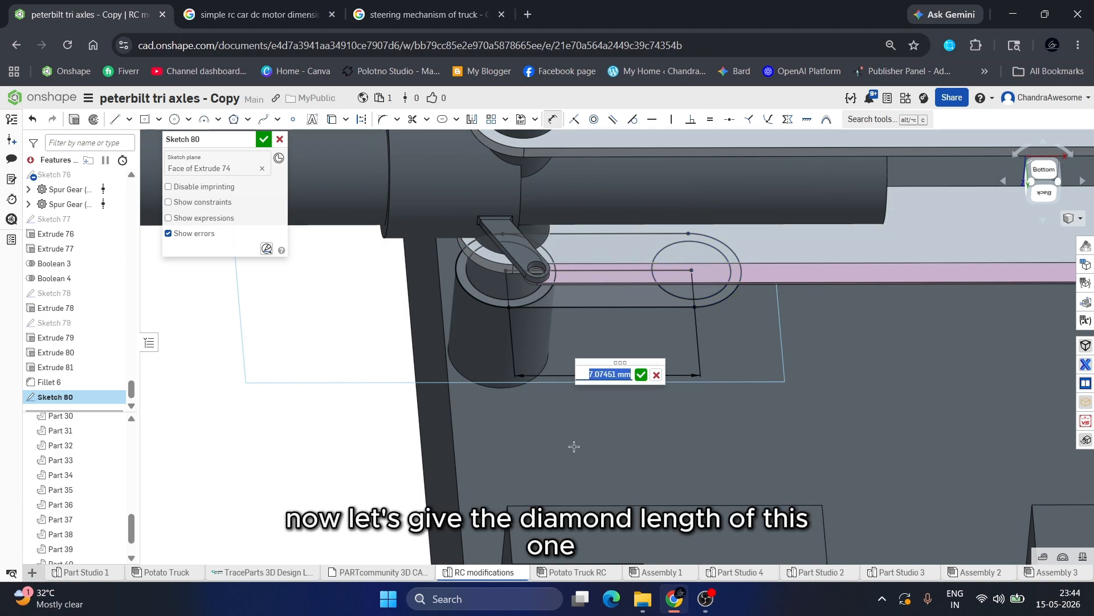
{"action": "key", "text": "Left"}
{"action": "key", "text": "Return"}
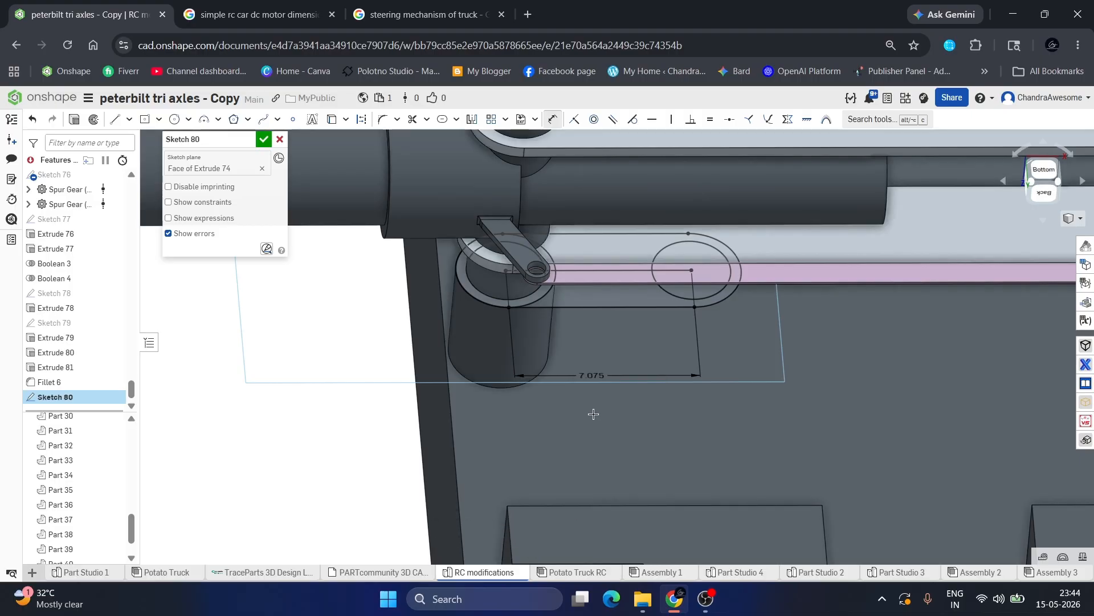
{"action": "double_click", "coordinate": [593, 384]}
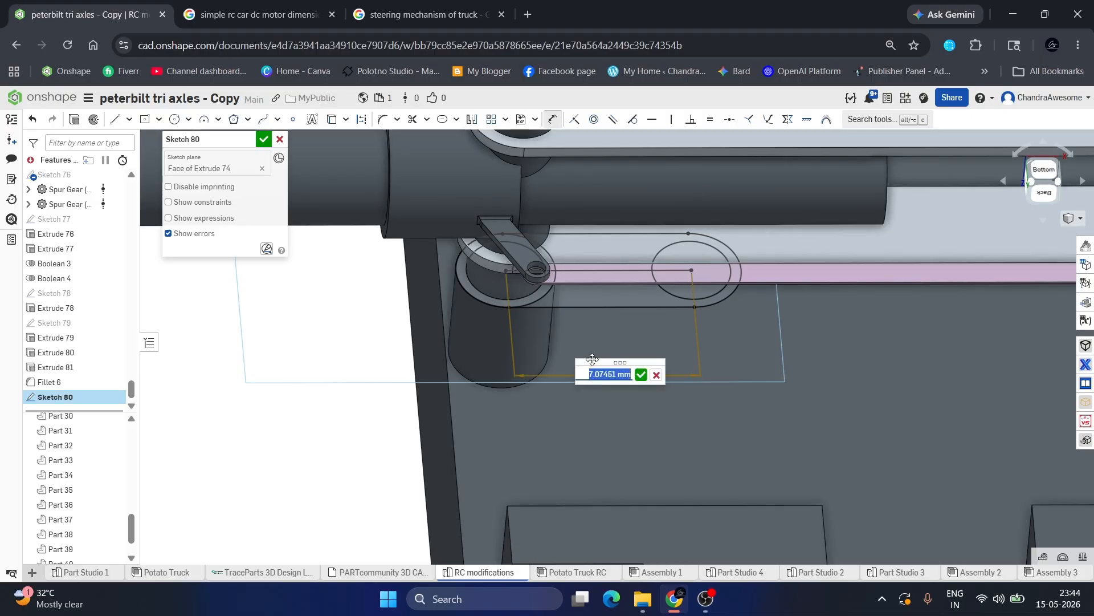
{"action": "key", "text": "Left"}
{"action": "key", "text": "Return"}
{"action": "scroll", "coordinate": [311, 331], "scroll_direction": "down", "scroll_amount": 5}
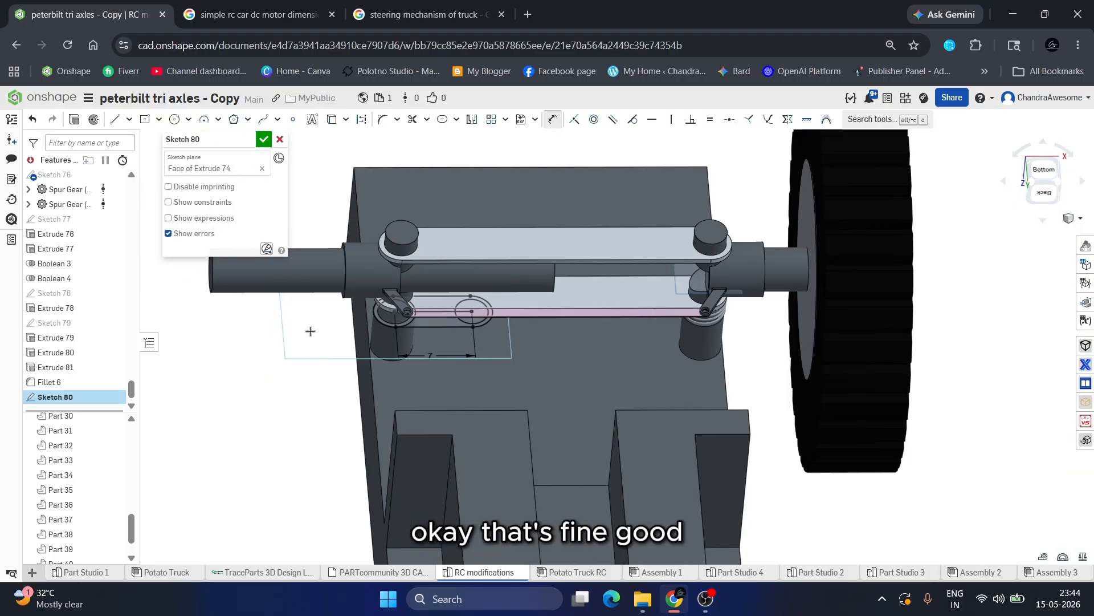
{"action": "left_click", "coordinate": [267, 140]}
Reopen the slot sketch for editing and delete the equal constraint between its two circles.
{"action": "scroll", "coordinate": [438, 327], "scroll_direction": "up", "scroll_amount": 4}
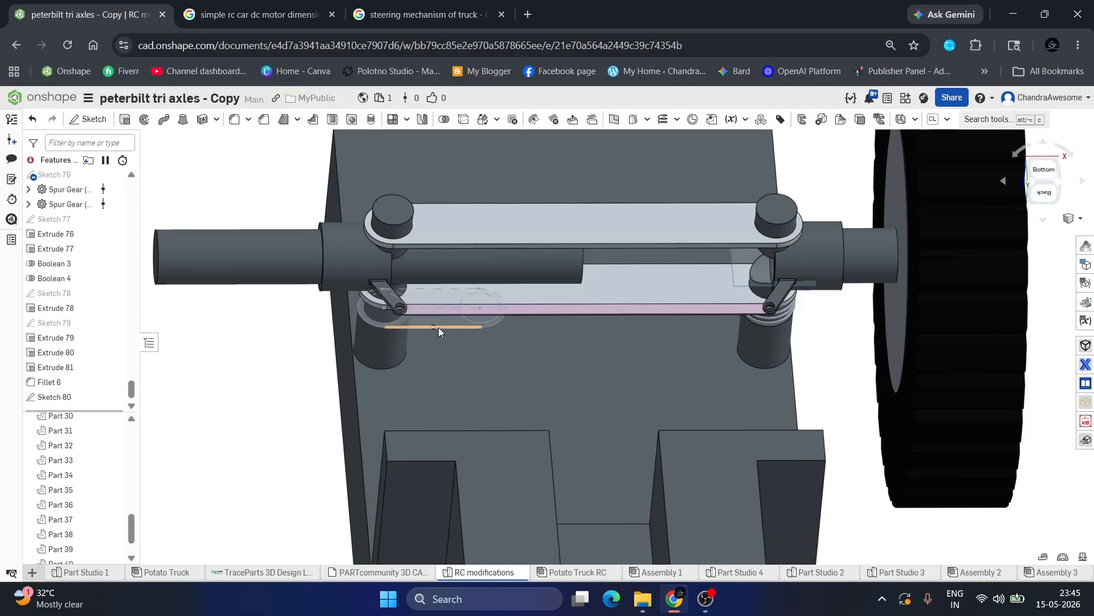
{"action": "mouse_move", "coordinate": [436, 326]}
{"action": "right_mouse_down"}
{"action": "mouse_move", "coordinate": [446, 286]}
{"action": "mouse_move", "coordinate": [462, 280]}
{"action": "mouse_move", "coordinate": [444, 317]}
{"action": "mouse_move", "coordinate": [453, 278]}
{"action": "right_mouse_up"}
{"action": "scroll", "coordinate": [447, 282], "scroll_direction": "down", "scroll_amount": 3}
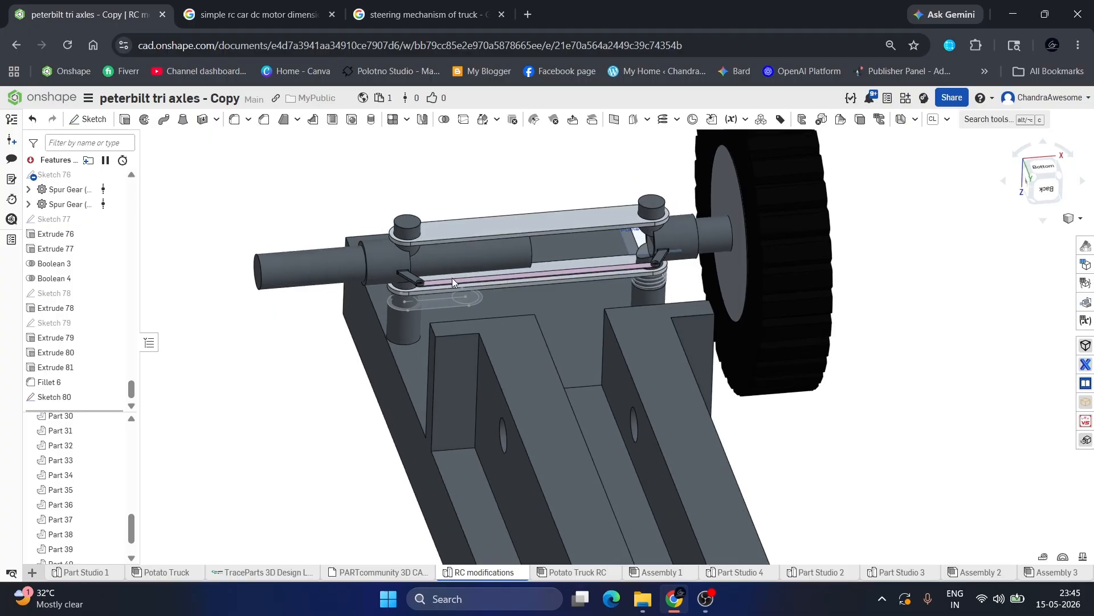
{"action": "scroll", "coordinate": [460, 307], "scroll_direction": "up", "scroll_amount": 5}
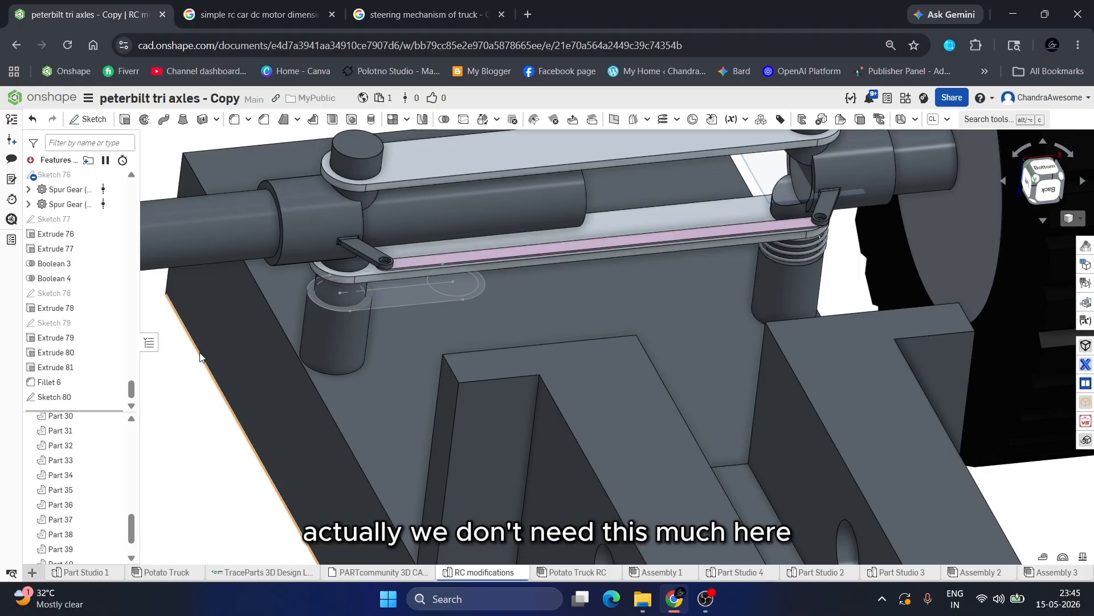
{"action": "right_click", "coordinate": [66, 400]}
{"action": "left_click", "coordinate": [121, 171]}
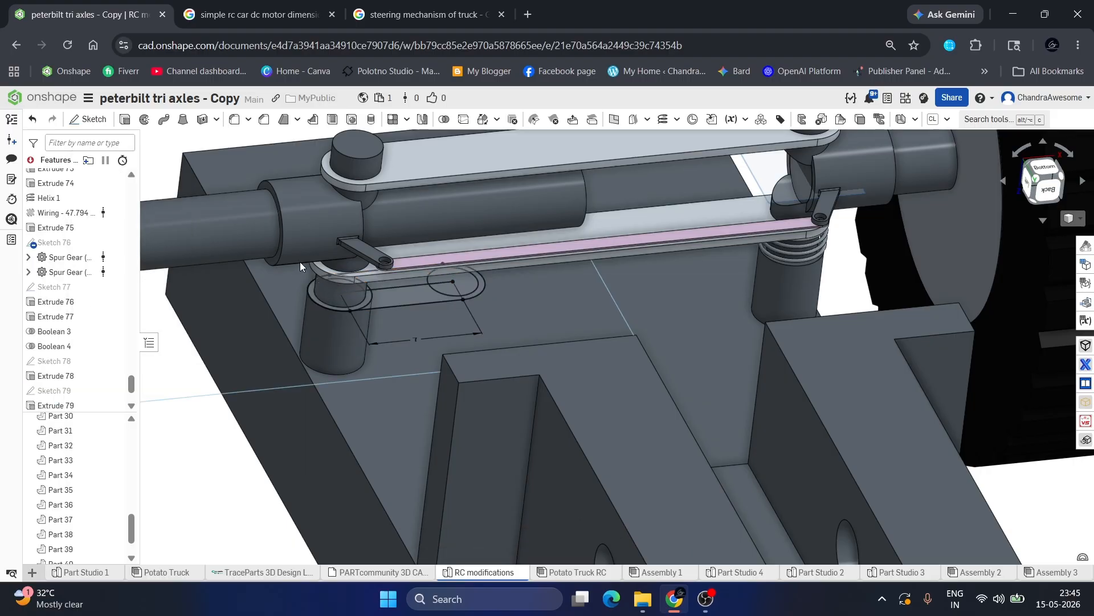
{"action": "scroll", "coordinate": [441, 298], "scroll_direction": "up", "scroll_amount": 3}
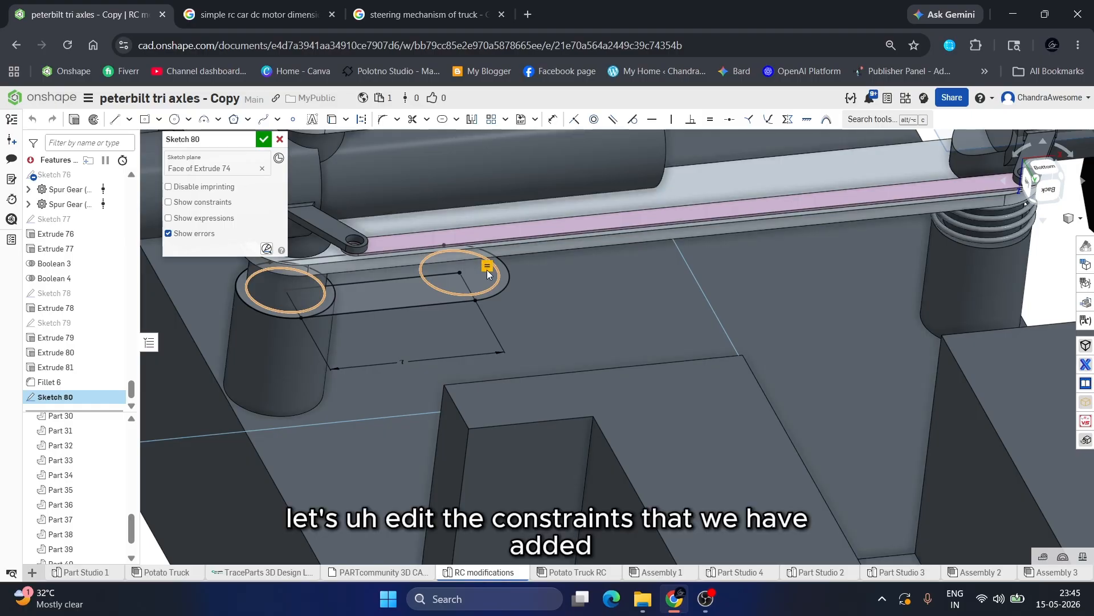
{"action": "right_click", "coordinate": [487, 269]}
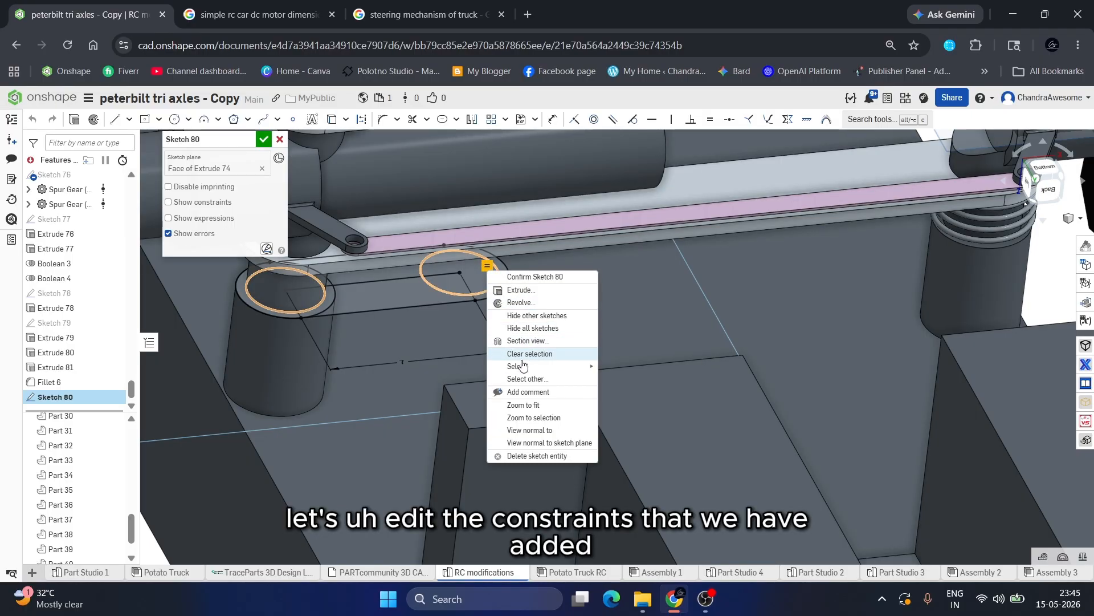
{"action": "left_click", "coordinate": [522, 455]}
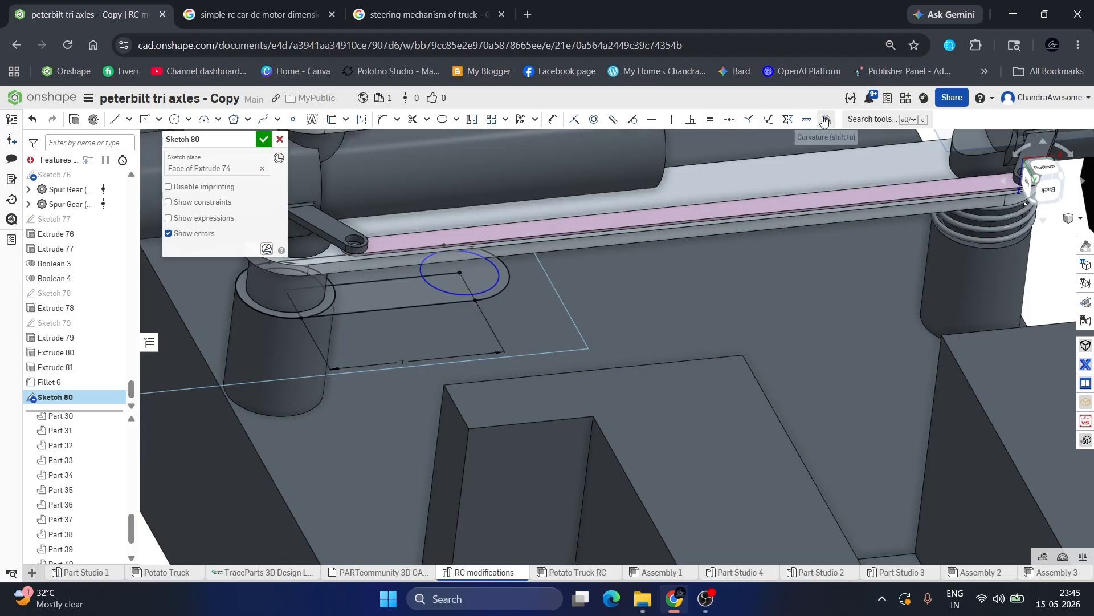
Dimension the circle at the slot's far end to a diameter of 1 mm.
{"action": "scroll", "coordinate": [484, 285], "scroll_direction": "up", "scroll_amount": 2}
{"action": "left_click", "coordinate": [484, 286]}
{"action": "key", "text": "d"}
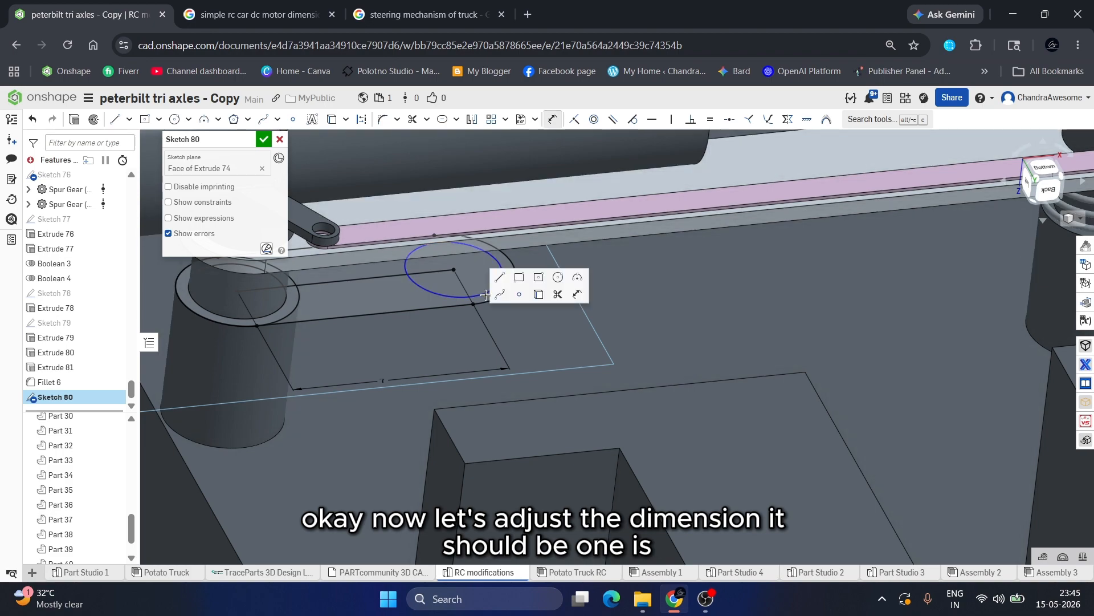
{"action": "left_click", "coordinate": [601, 280]}
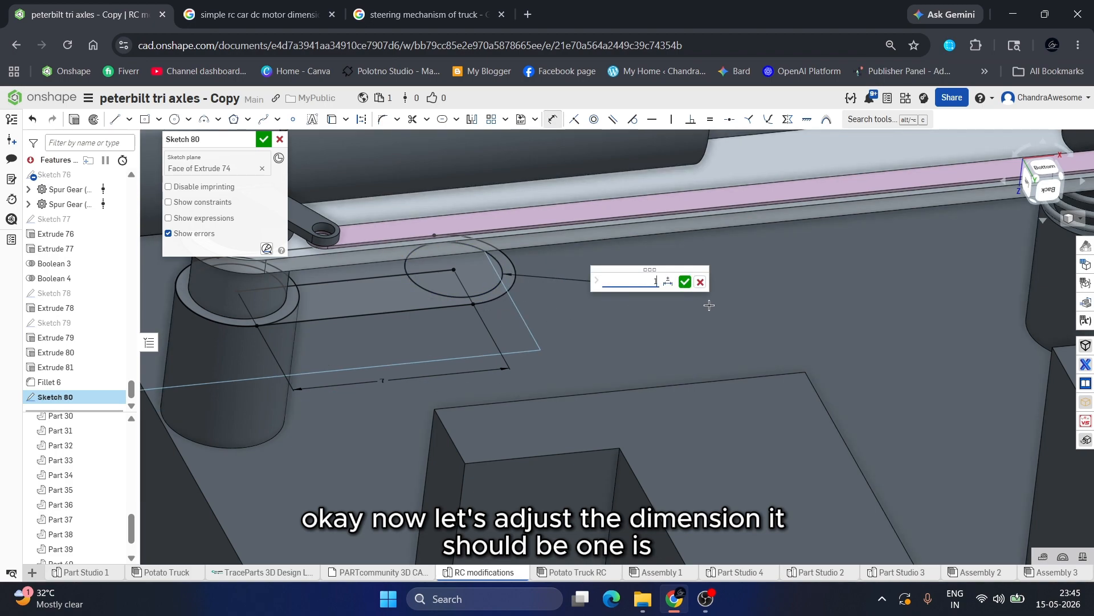
{"action": "type", "text": "1"}
{"action": "key", "text": "Return"}
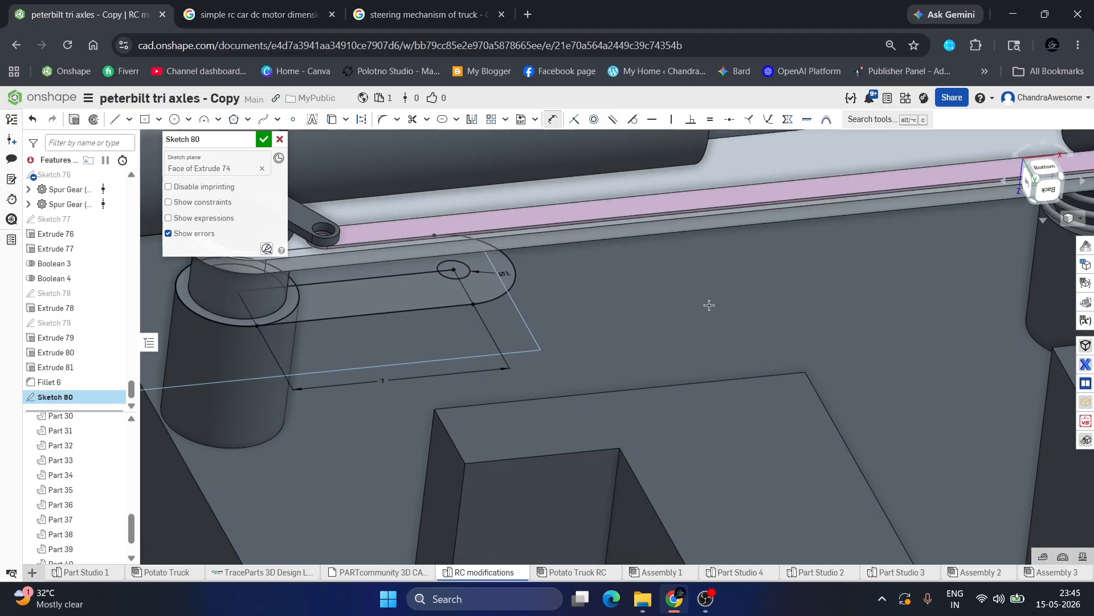
{"action": "scroll", "coordinate": [630, 317], "scroll_direction": "down", "scroll_amount": 2}
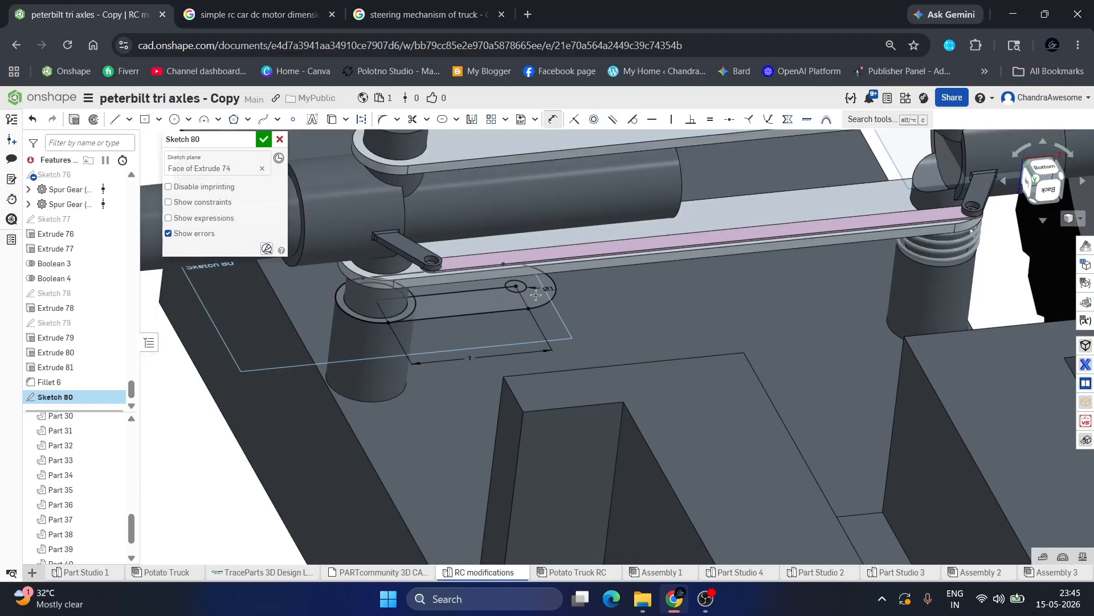
Draw a circle concentric with the 1 mm circle at the slot's far end and dimension its diameter to 2 mm.
{"action": "scroll", "coordinate": [519, 299], "scroll_direction": "up", "scroll_amount": 2}
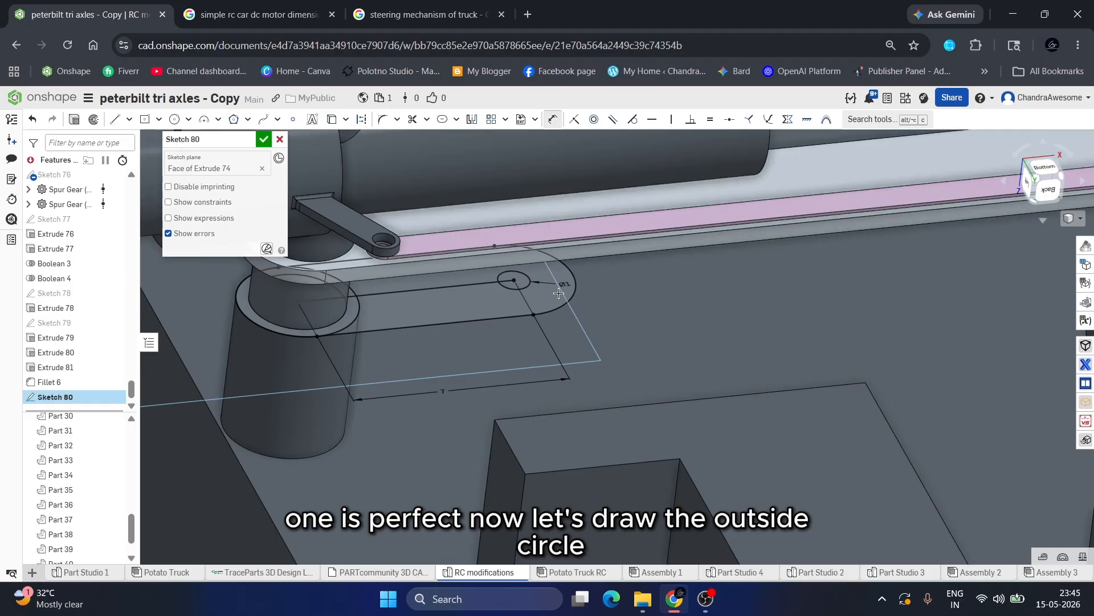
{"action": "key", "text": "c"}
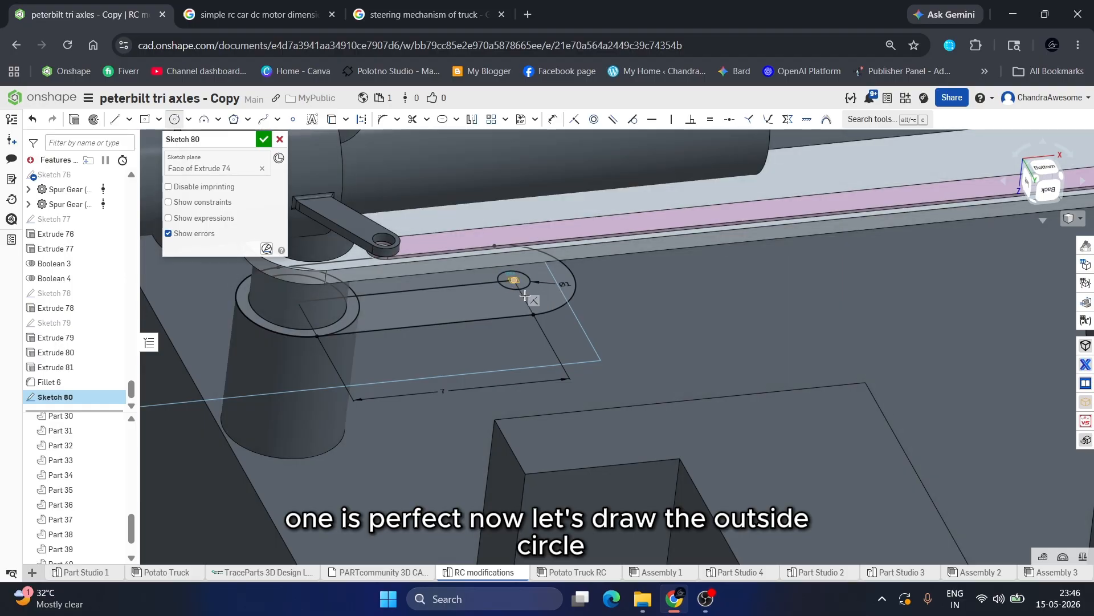
{"action": "left_click", "coordinate": [533, 300]}
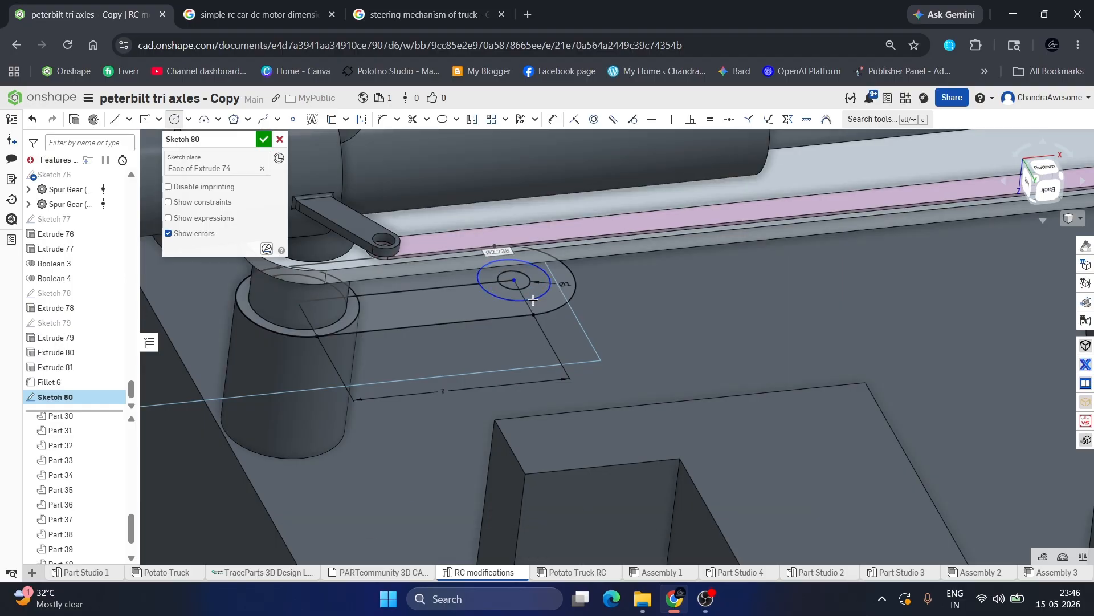
{"action": "key", "text": "d"}
{"action": "left_click", "coordinate": [550, 284]}
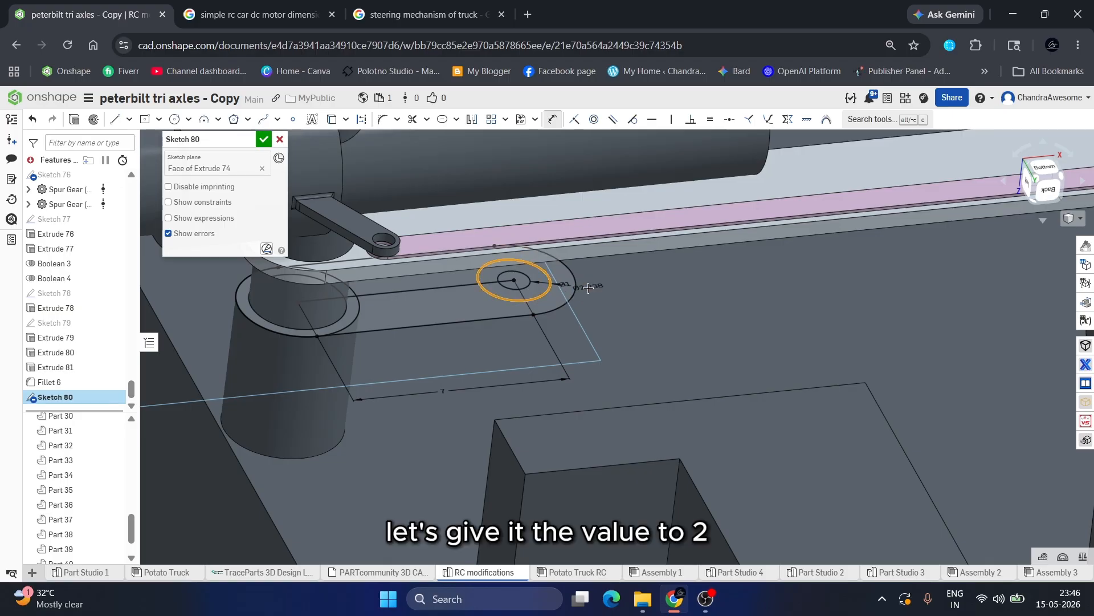
{"action": "left_click", "coordinate": [638, 292]}
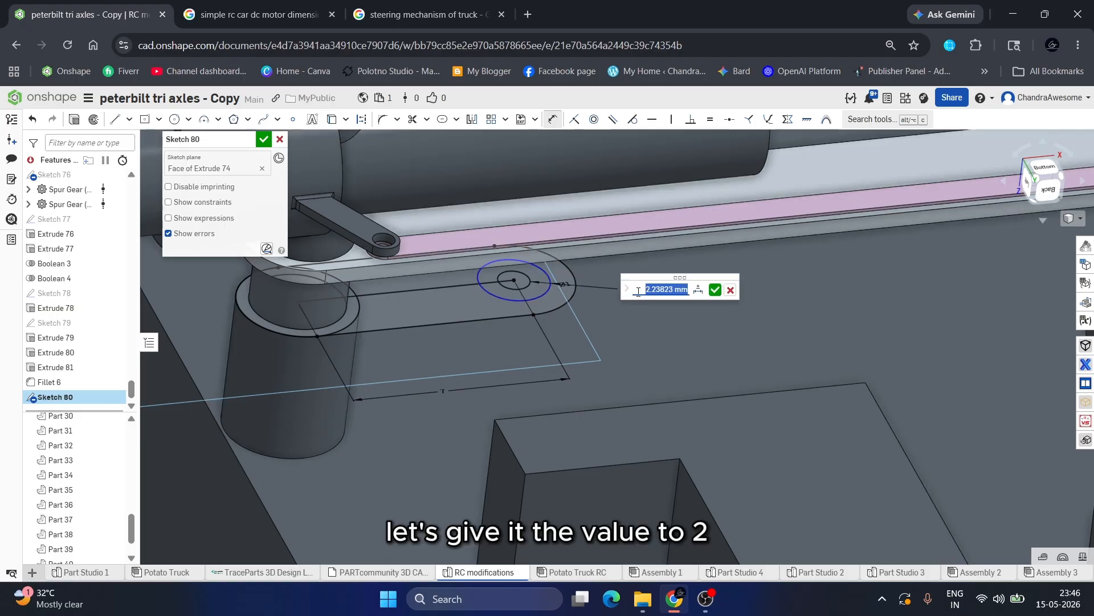
{"action": "type", "text": "2"}
{"action": "key", "text": "Return"}
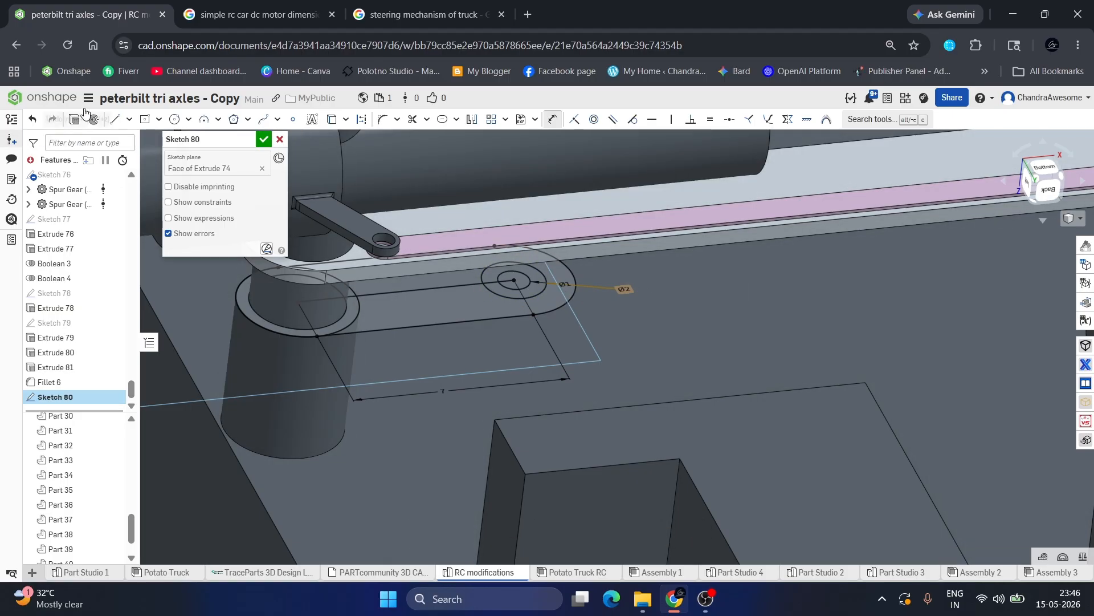
Draw a line along one side of the arm from the post's outer circle to the 2 mm circle.
{"action": "left_click", "coordinate": [115, 120]}
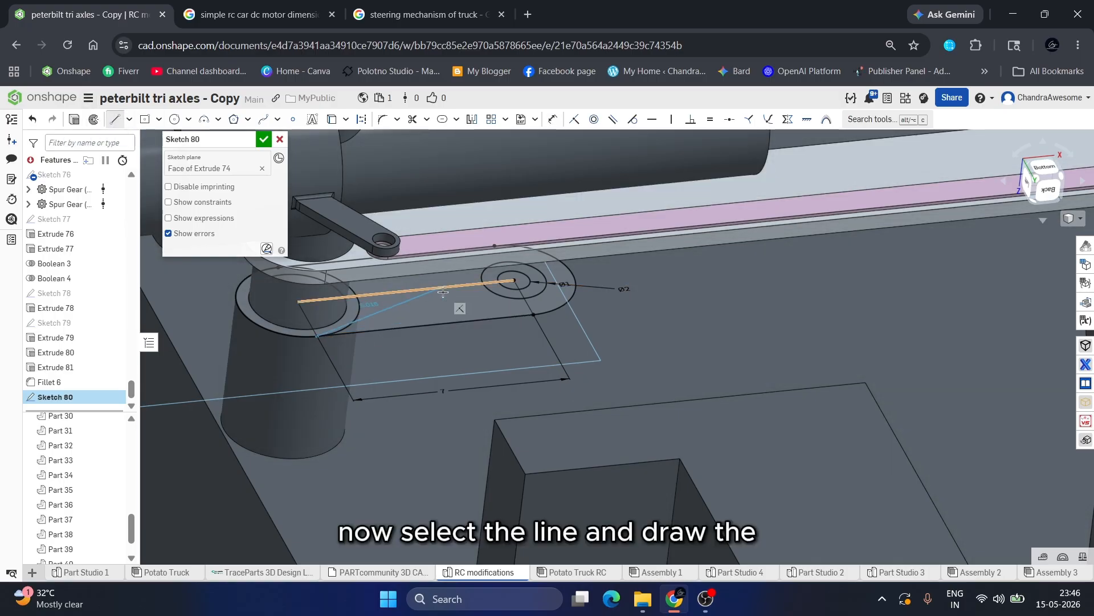
{"action": "left_click", "coordinate": [525, 301]}
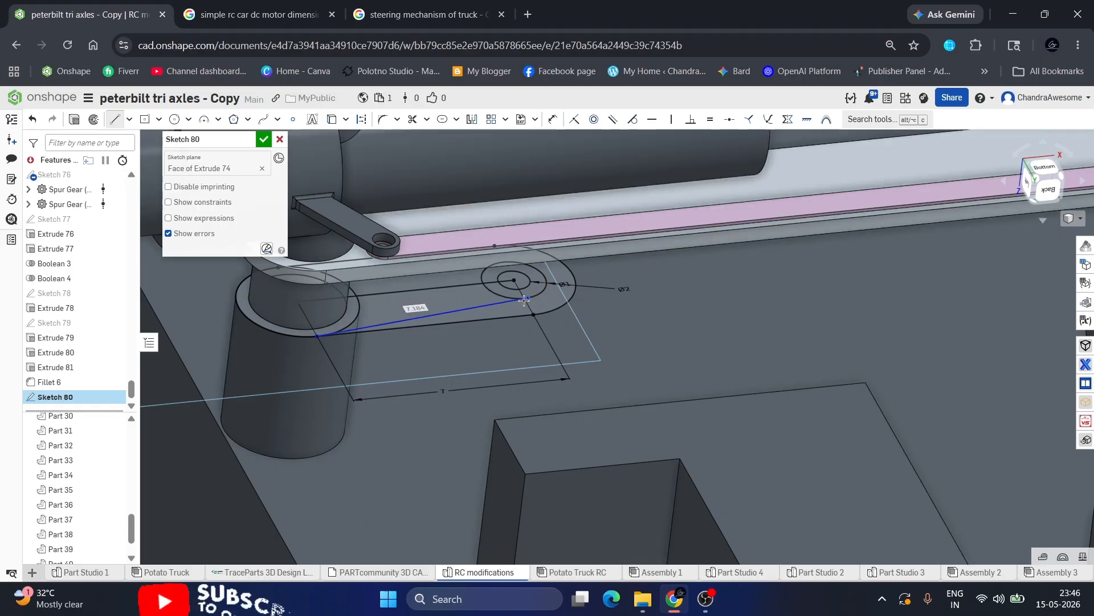
{"action": "key", "text": "Escape"}
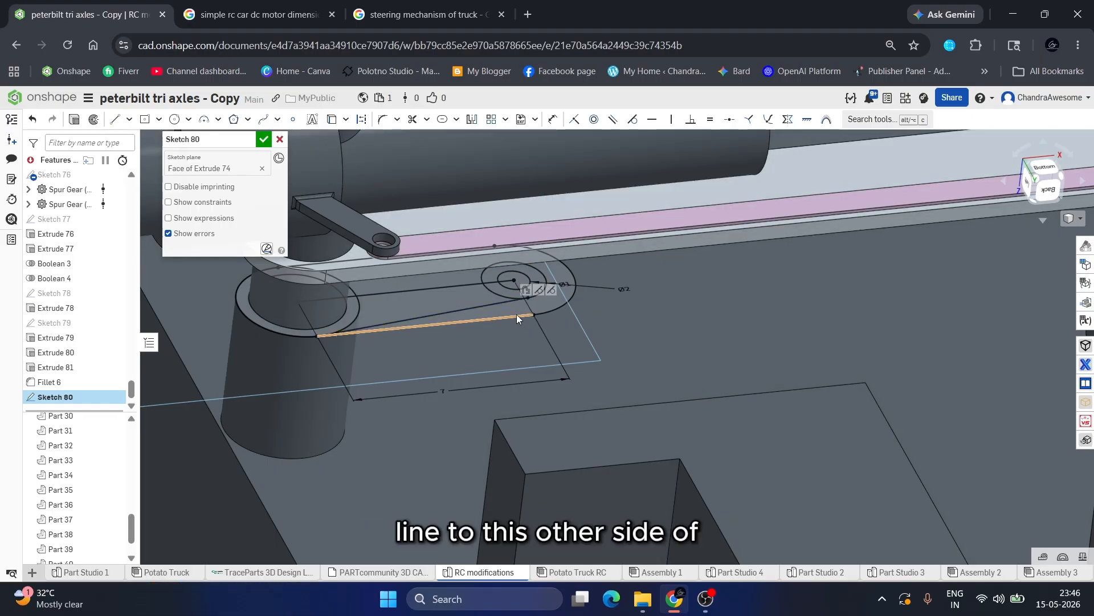
{"action": "mouse_move", "coordinate": [508, 317]}
{"action": "right_mouse_down"}
{"action": "mouse_move", "coordinate": [477, 303]}
{"action": "mouse_move", "coordinate": [505, 315]}
{"action": "right_mouse_up"}
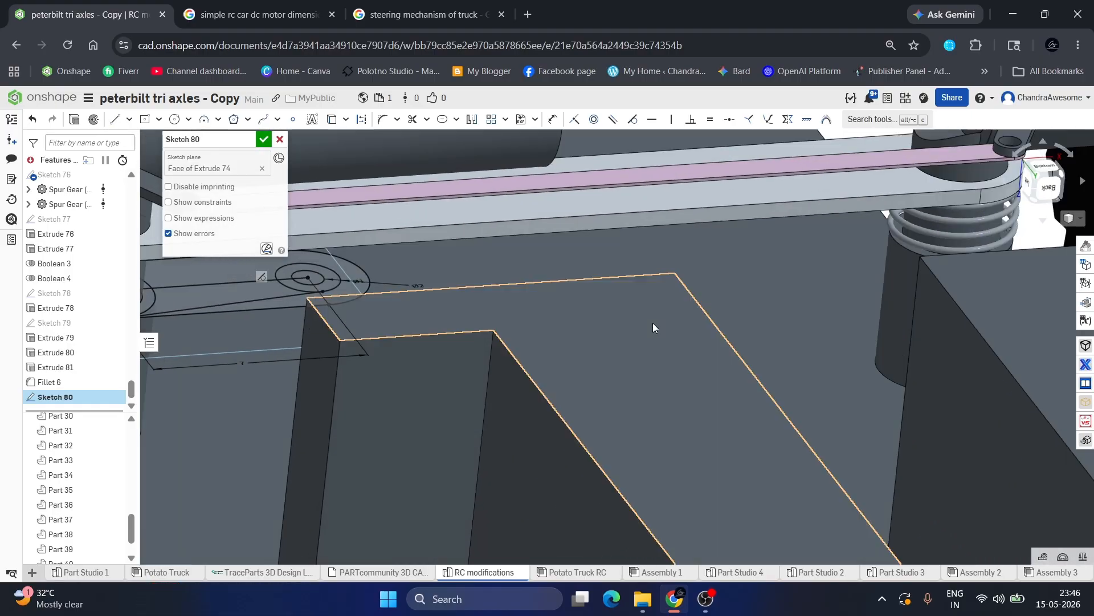
{"action": "scroll", "coordinate": [652, 322], "scroll_direction": "down", "scroll_amount": 5}
{"action": "scroll", "coordinate": [415, 319], "scroll_direction": "up", "scroll_amount": 5}
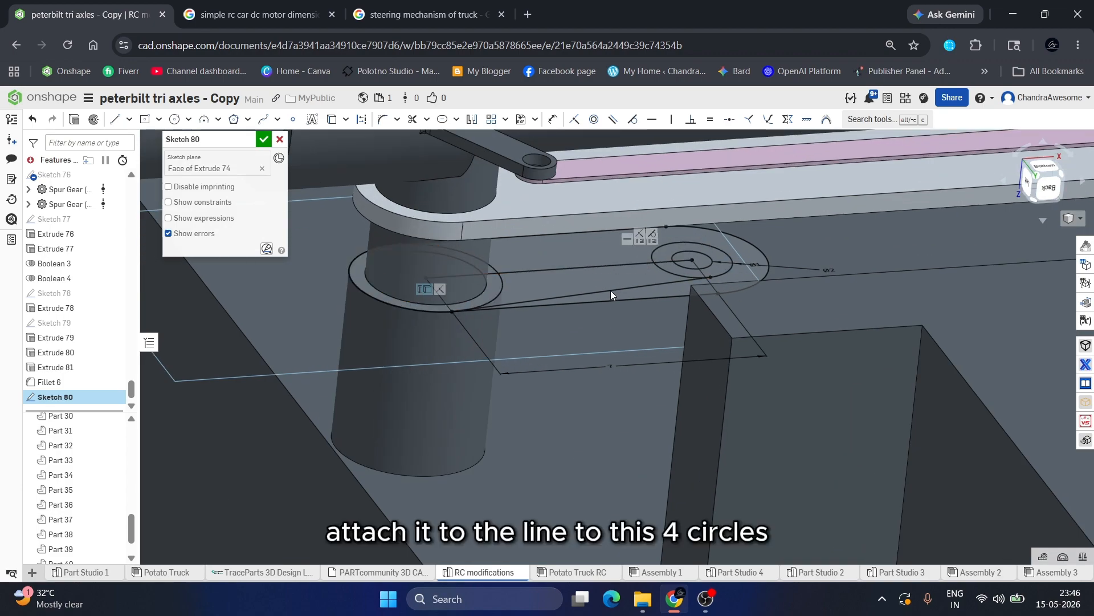
Draw a second line along the arm's opposite side from the post's outer circle to the 2 mm circle, and finish the sketch.
{"action": "left_click", "coordinate": [116, 119]}
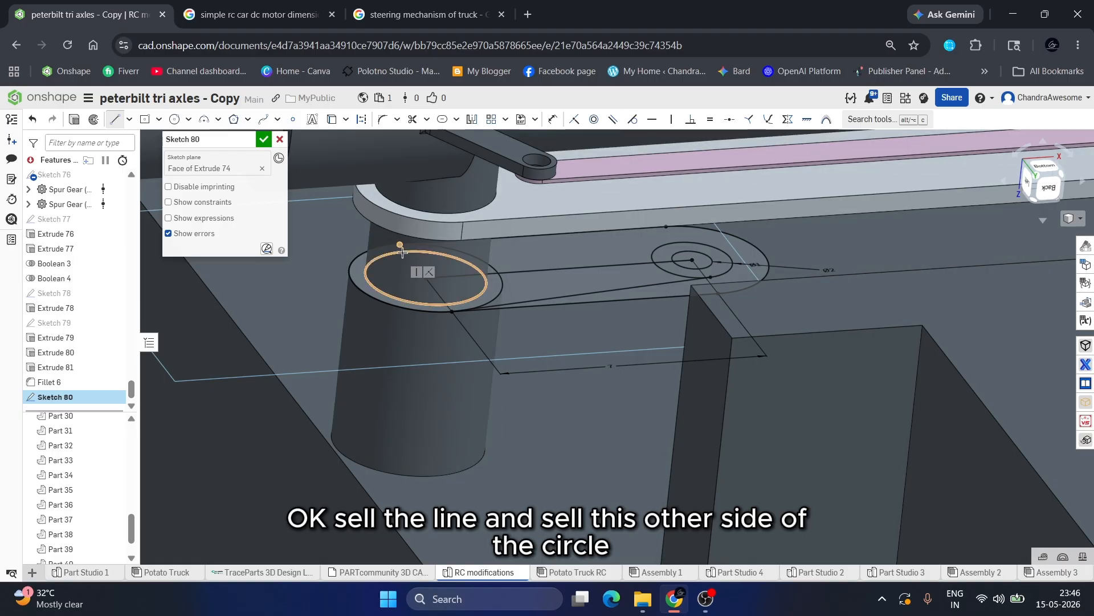
{"action": "scroll", "coordinate": [402, 251], "scroll_direction": "up", "scroll_amount": 3}
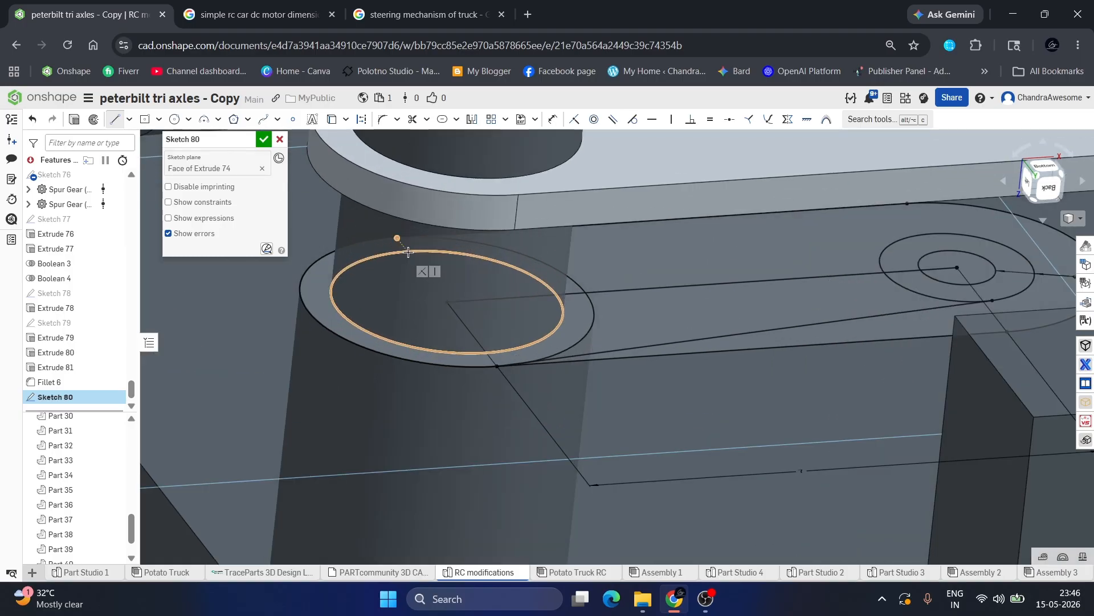
{"action": "left_click", "coordinate": [397, 238]}
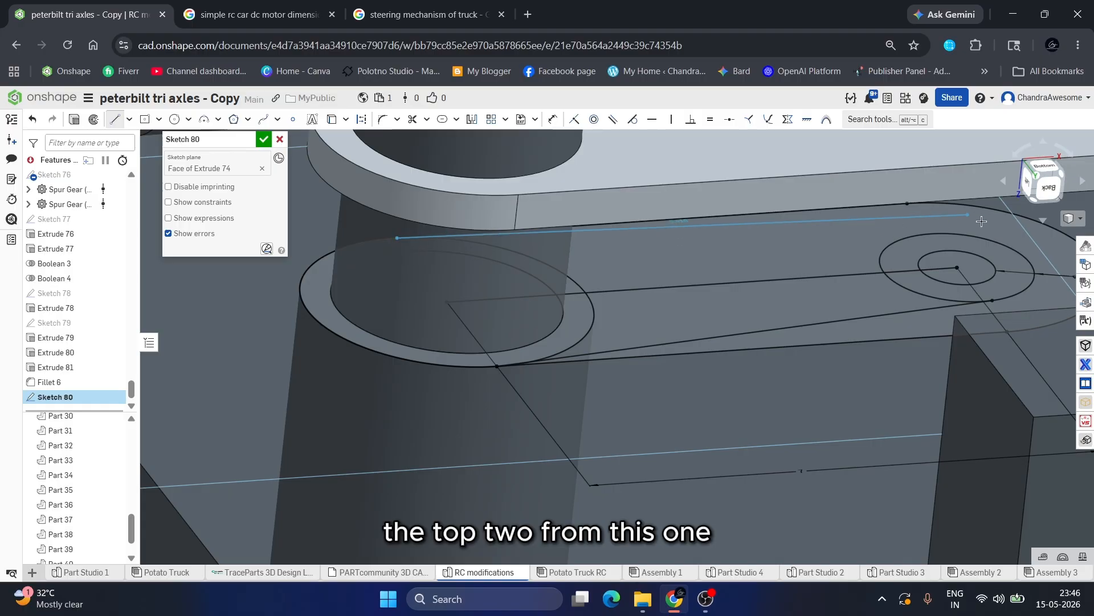
{"action": "left_click", "coordinate": [931, 232]}
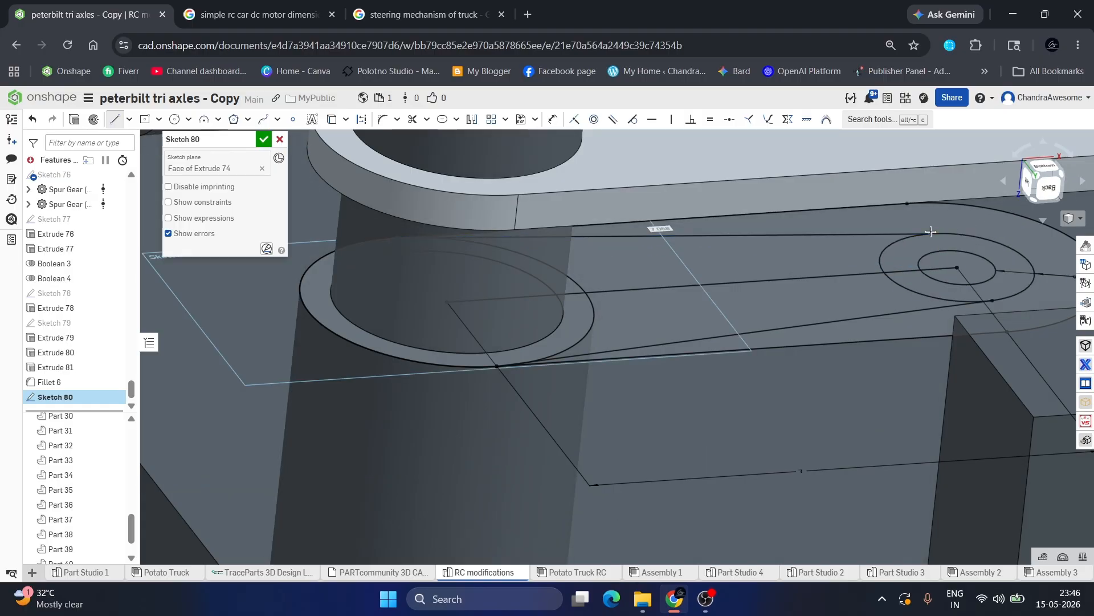
{"action": "key", "text": "Escape"}
{"action": "scroll", "coordinate": [932, 233], "scroll_direction": "down", "scroll_amount": 5}
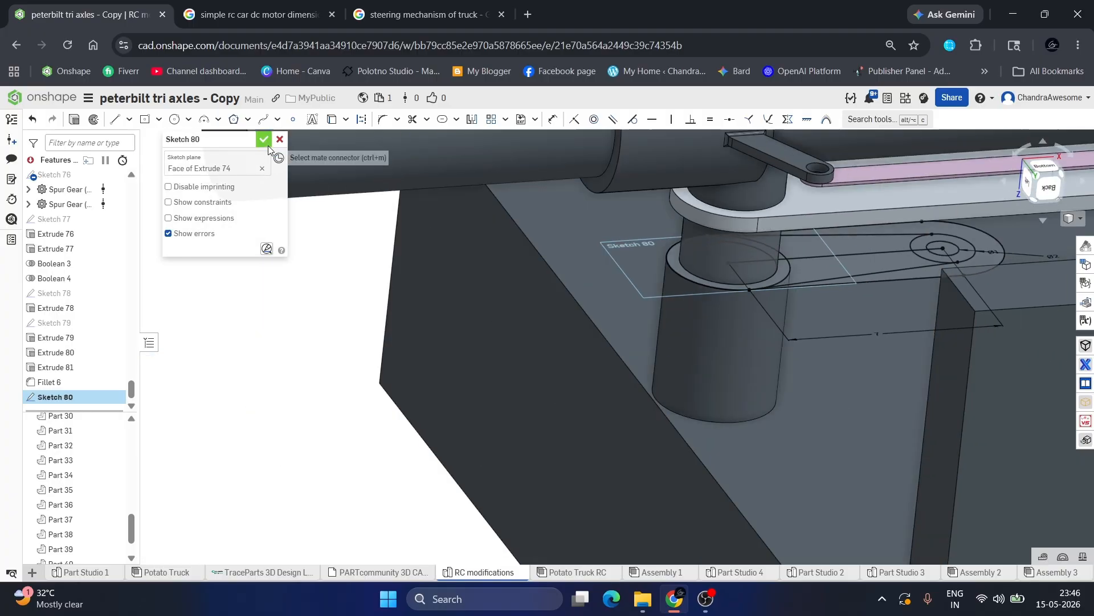
{"action": "left_click", "coordinate": [264, 140]}
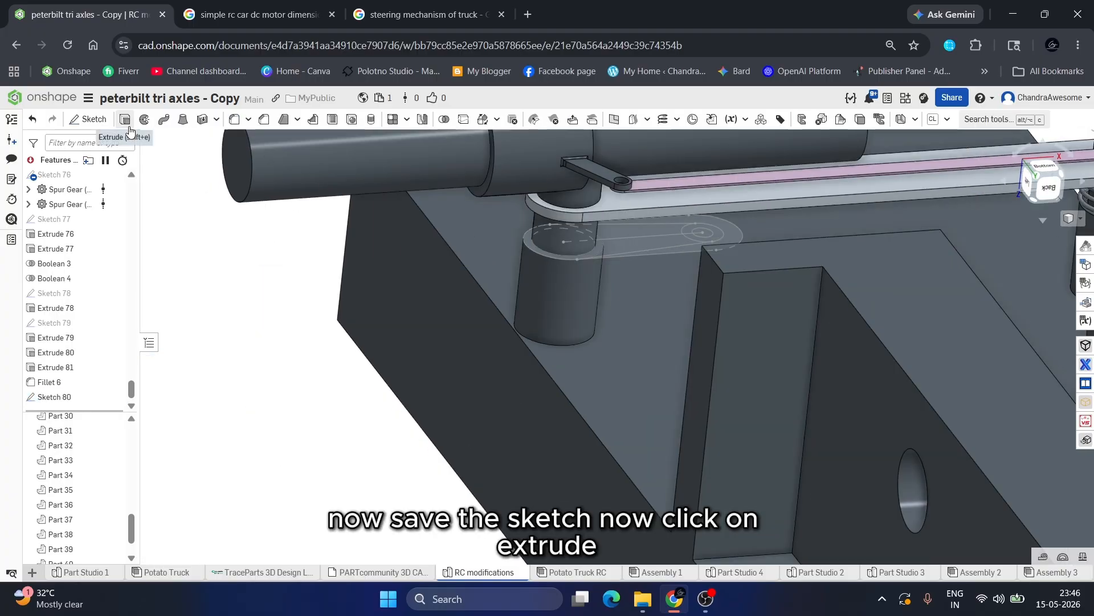
Set up a solid extrude of the tapered arm's web and both end rings, leaving out the holes and the surrounding slot area.
{"action": "key", "text": "shift+e"}
{"action": "scroll", "coordinate": [649, 231], "scroll_direction": "up", "scroll_amount": 3}
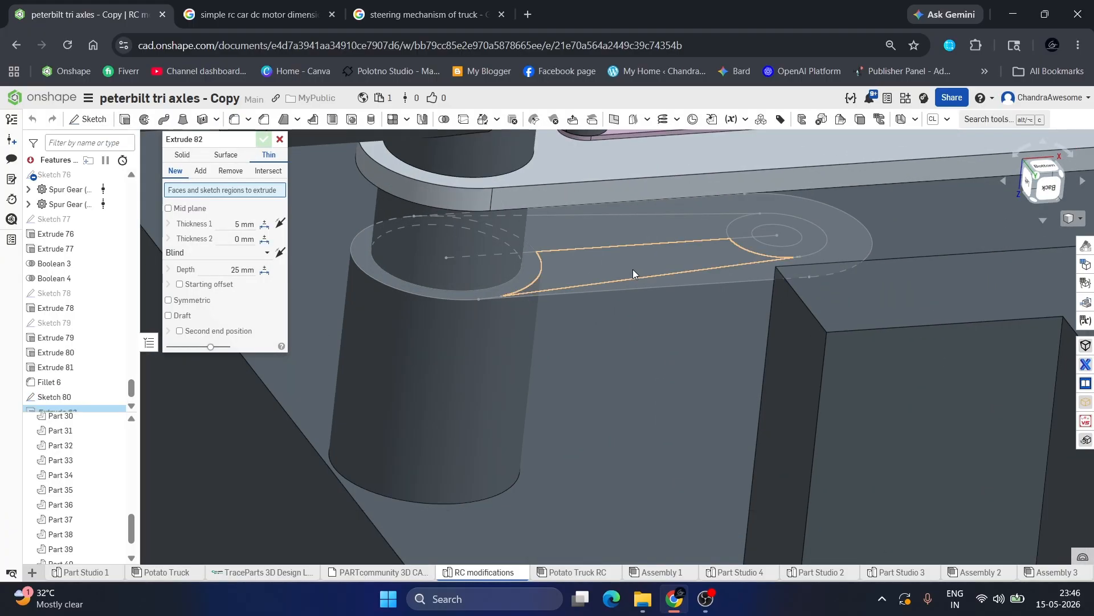
{"action": "left_click", "coordinate": [632, 269]}
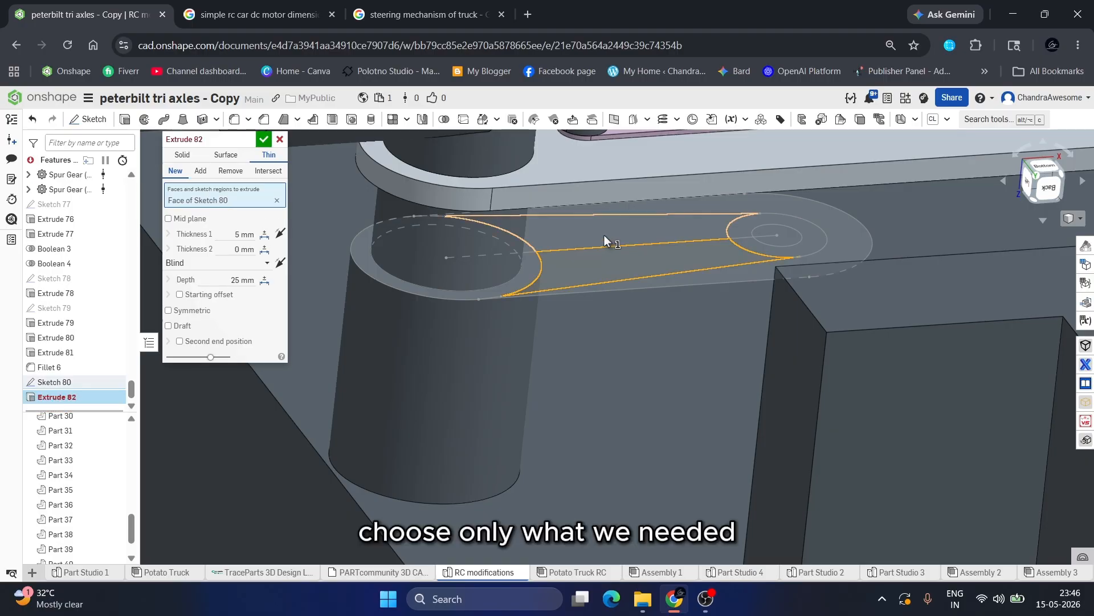
{"action": "left_click", "coordinate": [526, 263]}
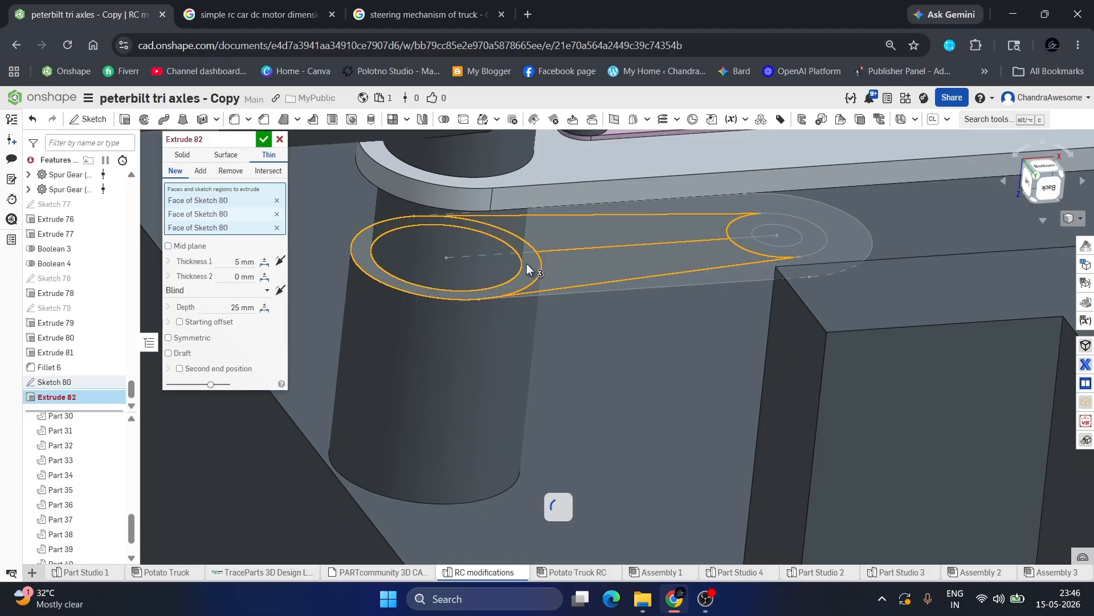
{"action": "left_click", "coordinate": [747, 225]}
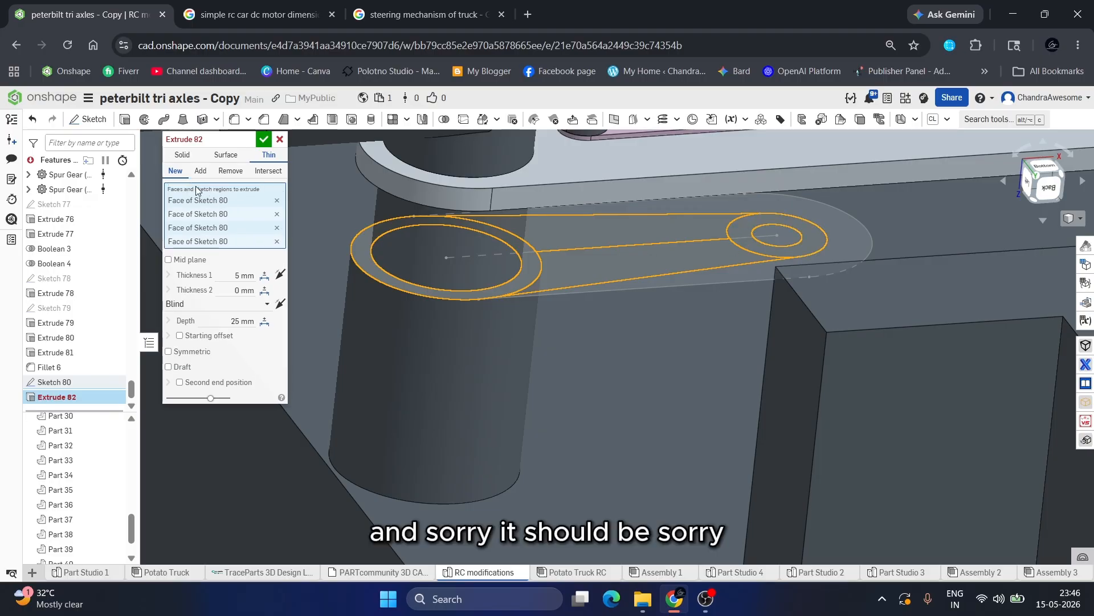
{"action": "left_click", "coordinate": [183, 155]}
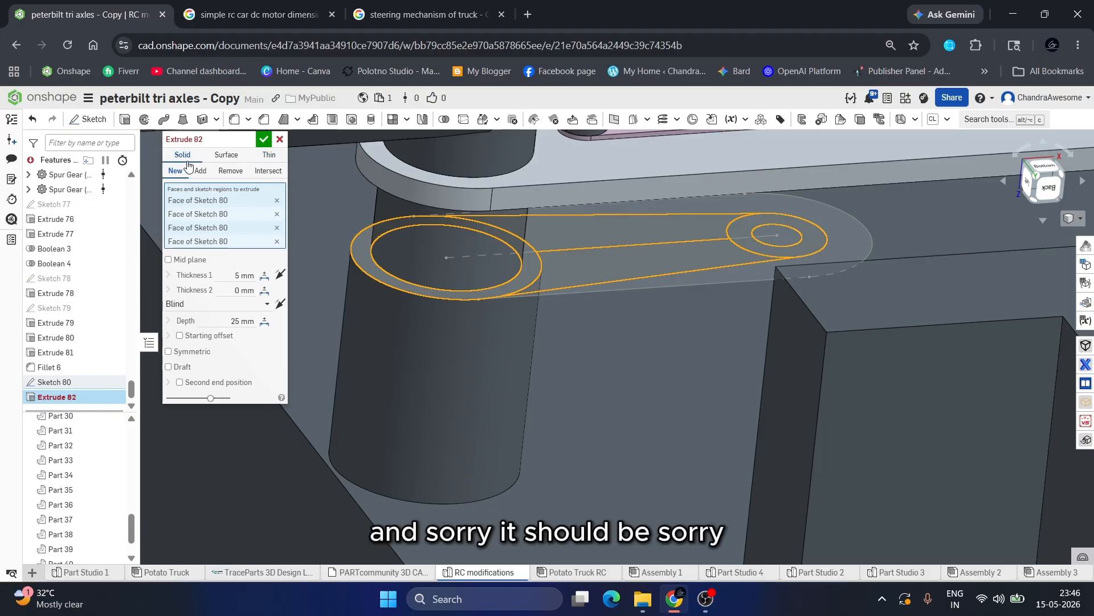
{"action": "left_click", "coordinate": [360, 242]}
{"action": "left_click", "coordinate": [561, 269]}
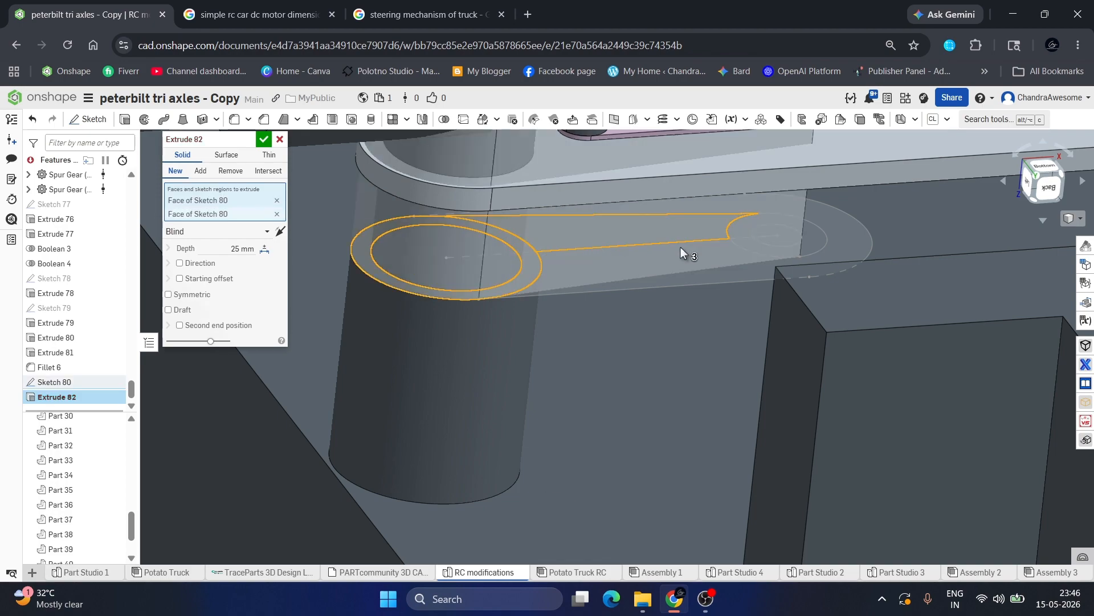
{"action": "left_click", "coordinate": [715, 233]}
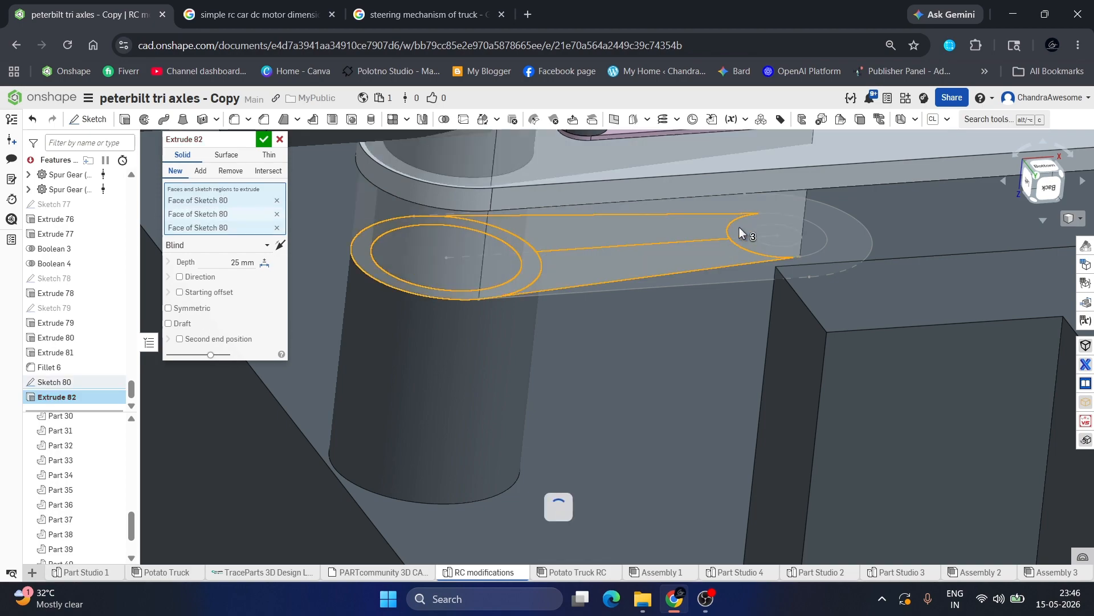
{"action": "left_click", "coordinate": [809, 240]}
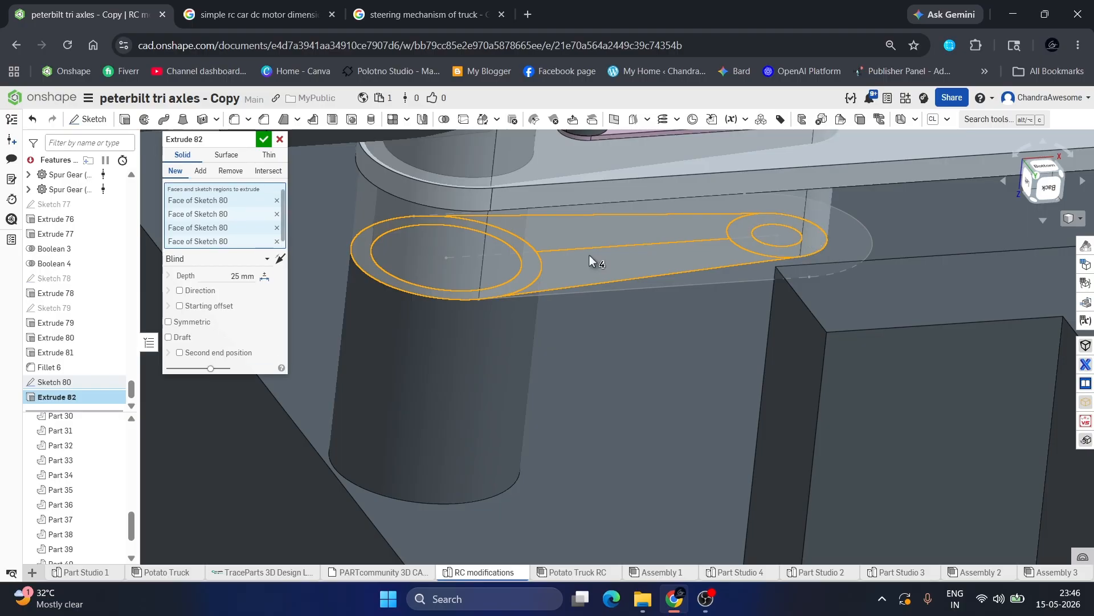
Extrude the arm as a new part with a depth of 0.5 mm and a blind starting offset of 0.5 mm.
{"action": "left_click", "coordinate": [208, 280]}
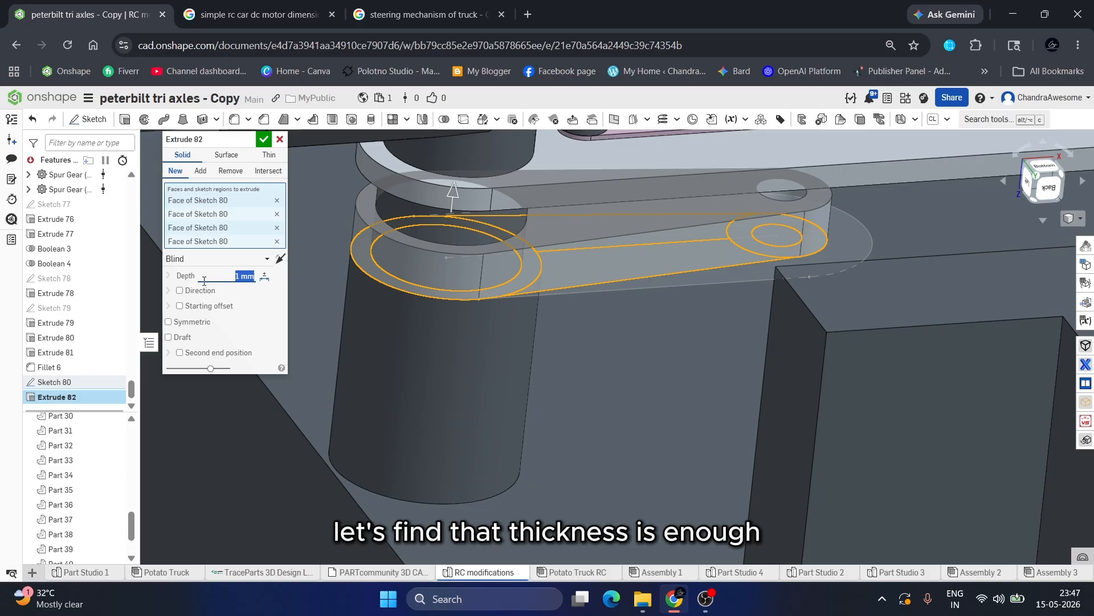
{"action": "type", "text": "0.5"}
{"action": "key", "text": "Return"}
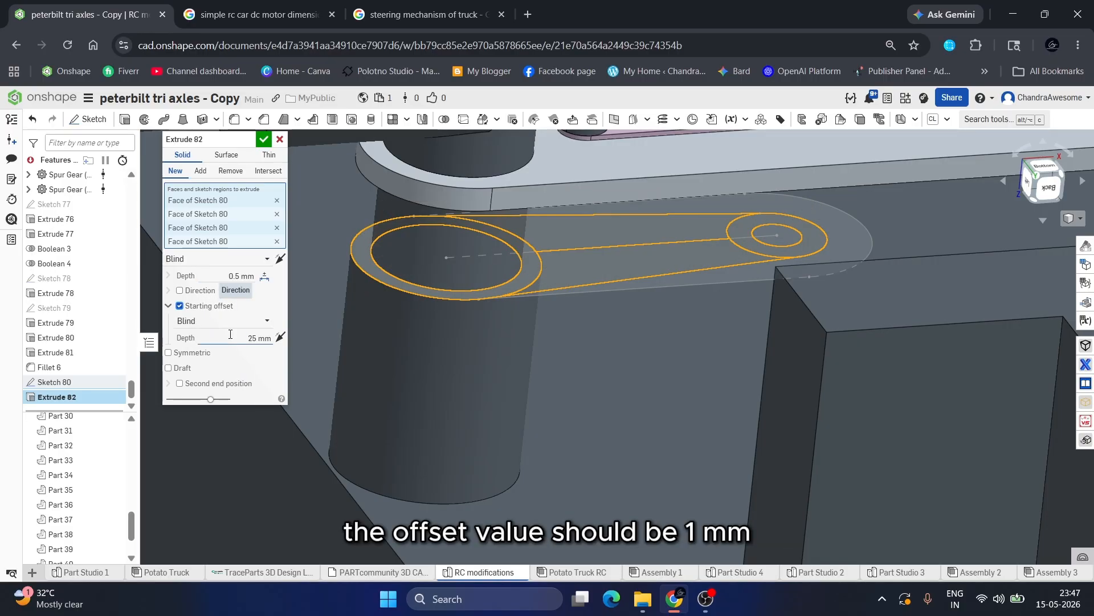
{"action": "left_click", "coordinate": [230, 334]}
{"action": "type", "text": "1"}
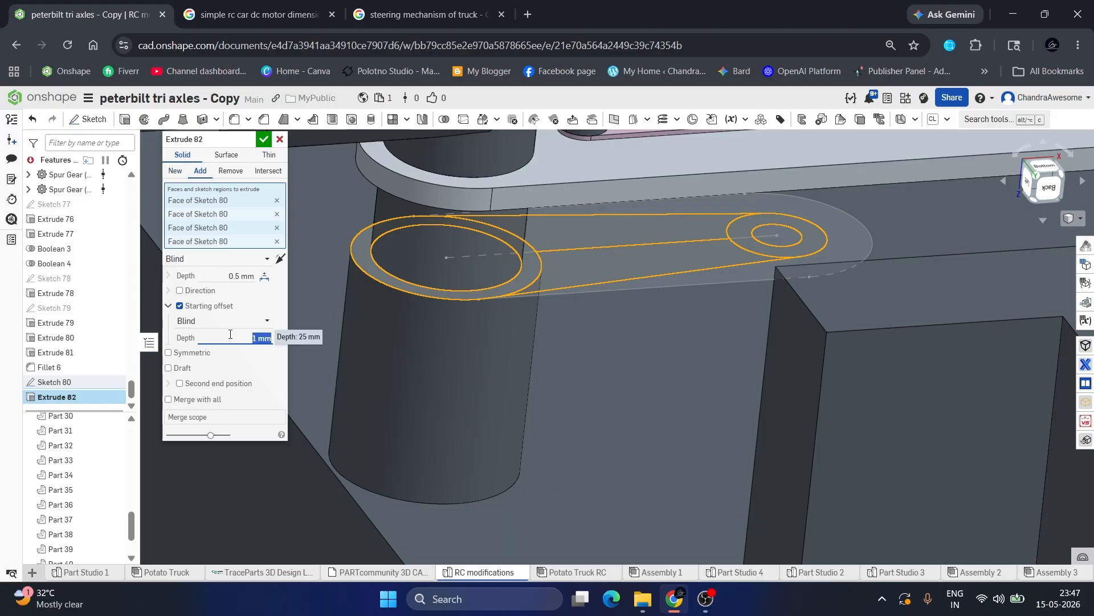
{"action": "type", "text": "5"}
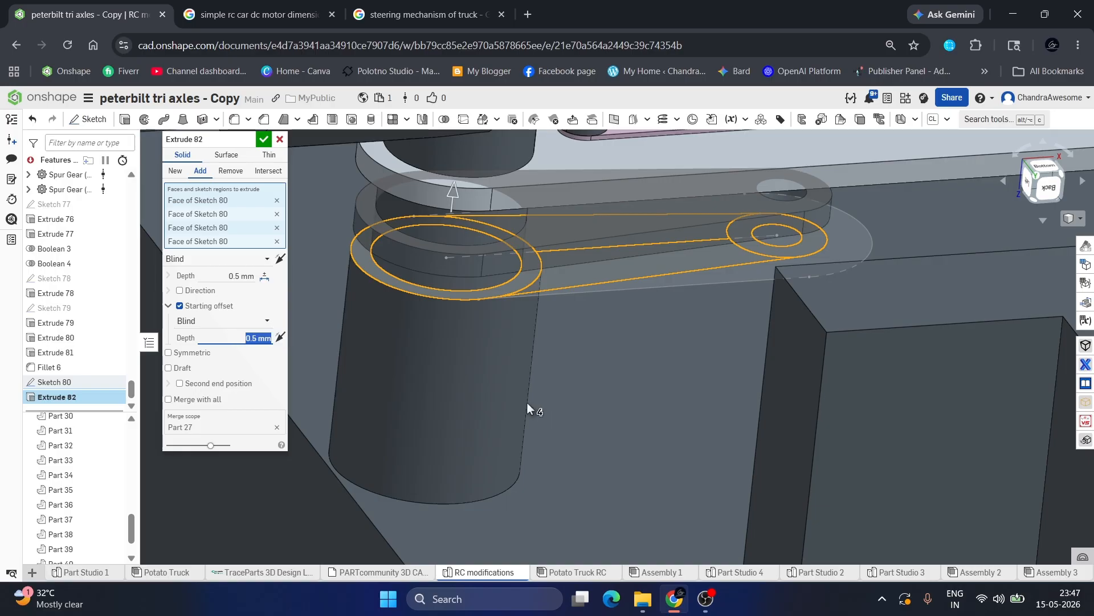
{"action": "scroll", "coordinate": [482, 363], "scroll_direction": "down", "scroll_amount": 2}
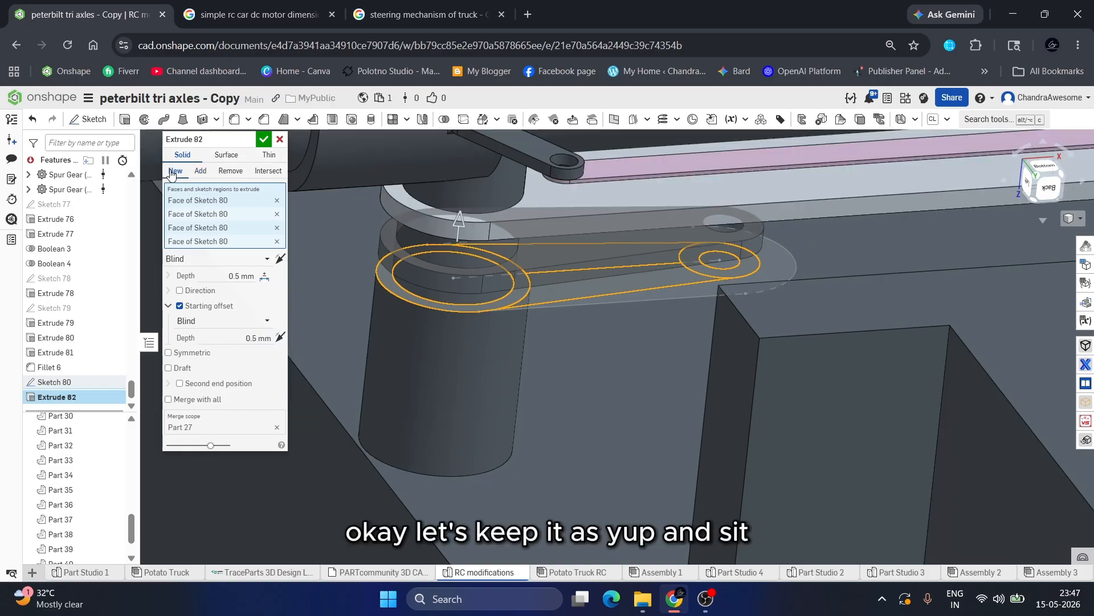
{"action": "left_click", "coordinate": [172, 172]}
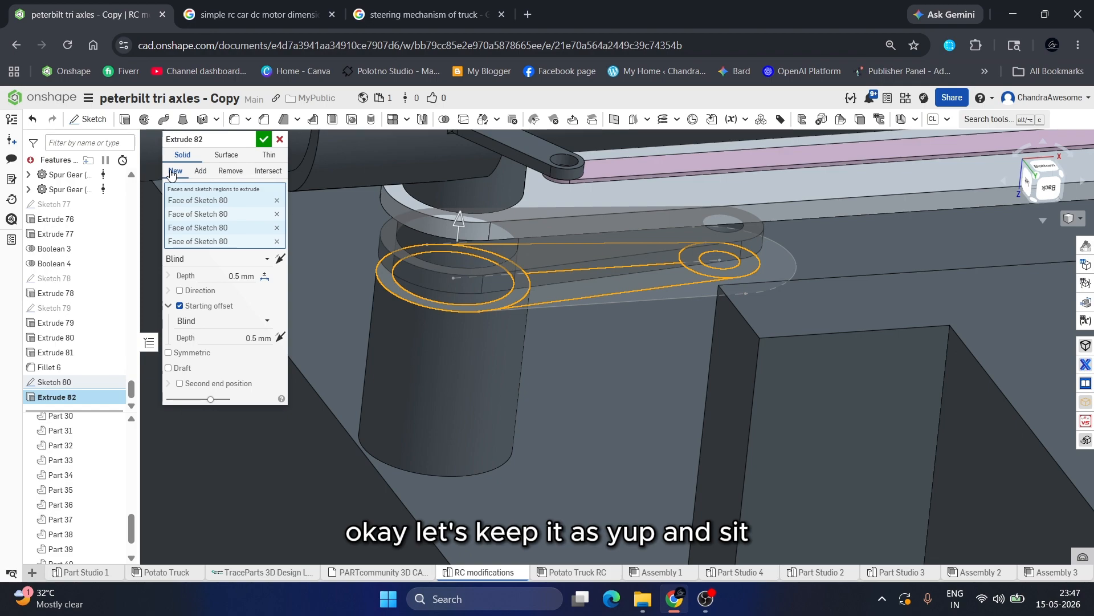
{"action": "left_click", "coordinate": [264, 139]}
{"action": "scroll", "coordinate": [452, 221], "scroll_direction": "down", "scroll_amount": 4}
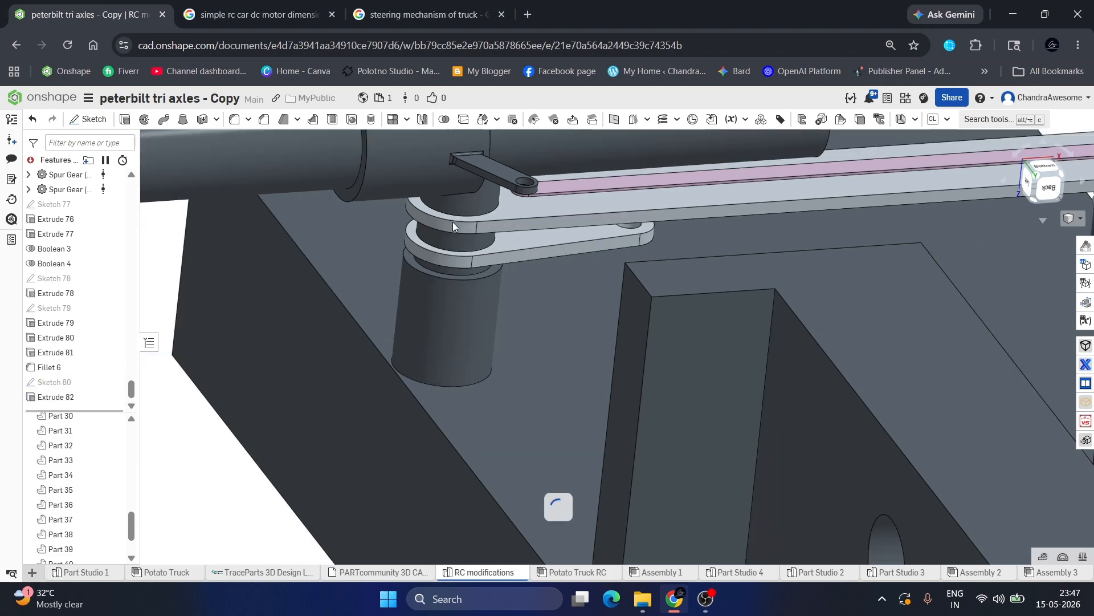
{"action": "right_click_drag", "start_coordinate": [546, 229], "coordinate": [502, 269]}
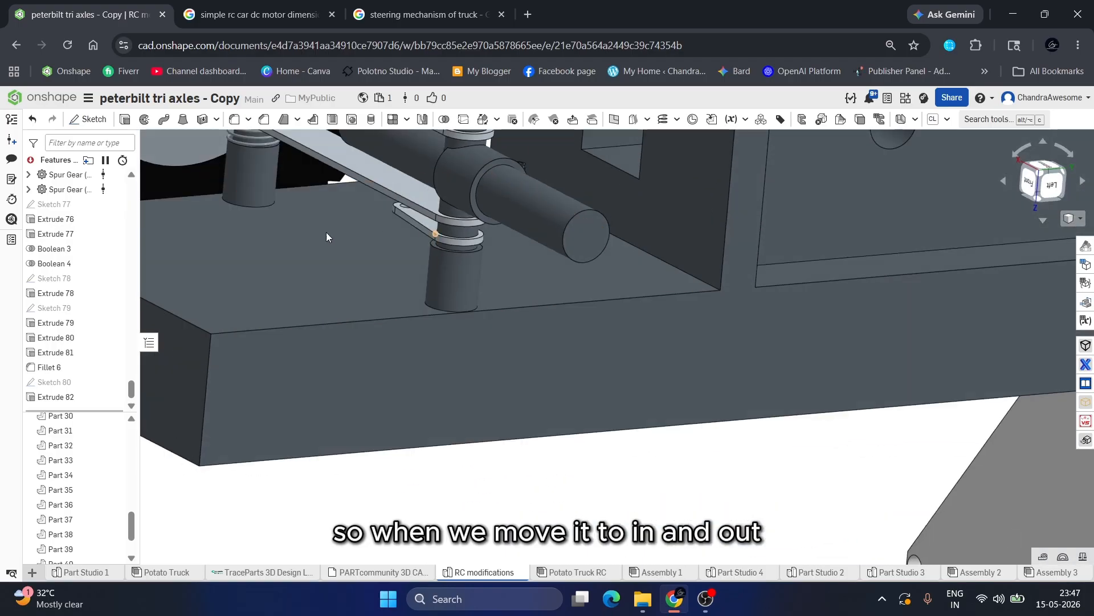
{"action": "right_click_drag", "start_coordinate": [515, 230], "coordinate": [538, 254]}
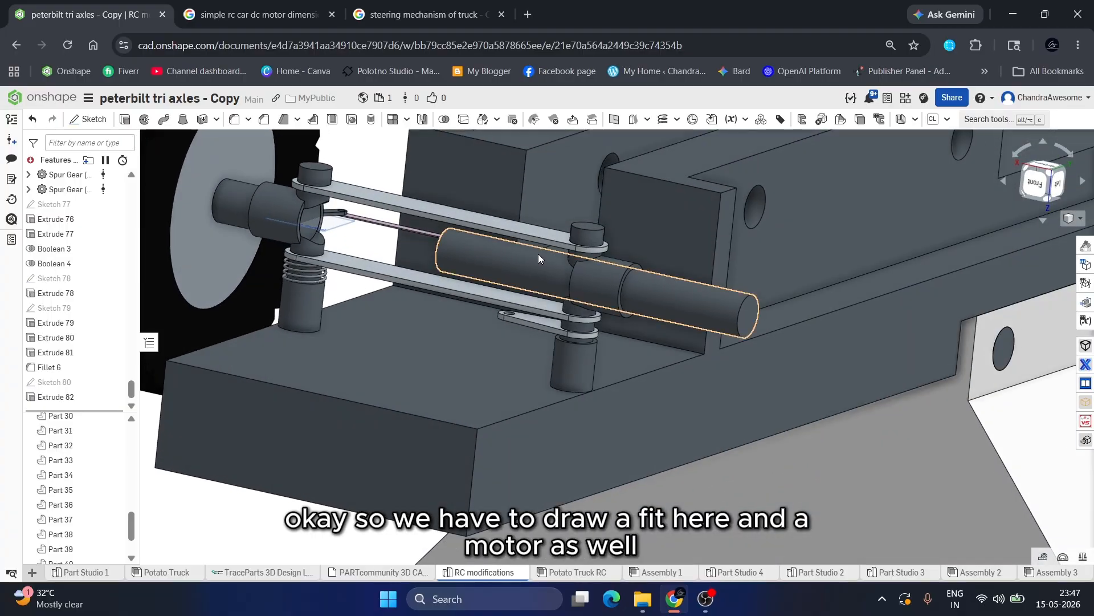
{"action": "right_click_drag", "start_coordinate": [538, 255], "coordinate": [453, 323]}
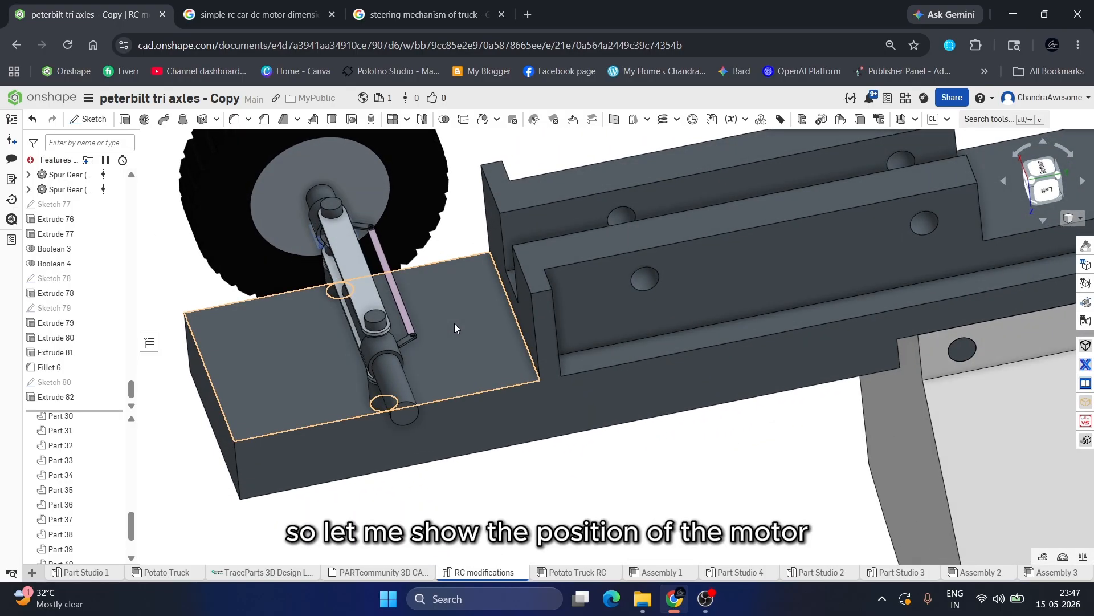
Examine the new linkage arm and the front axle pivot posts from several angles to judge where the steering motor can sit.
{"action": "right_click_drag", "start_coordinate": [418, 302], "coordinate": [467, 278]}
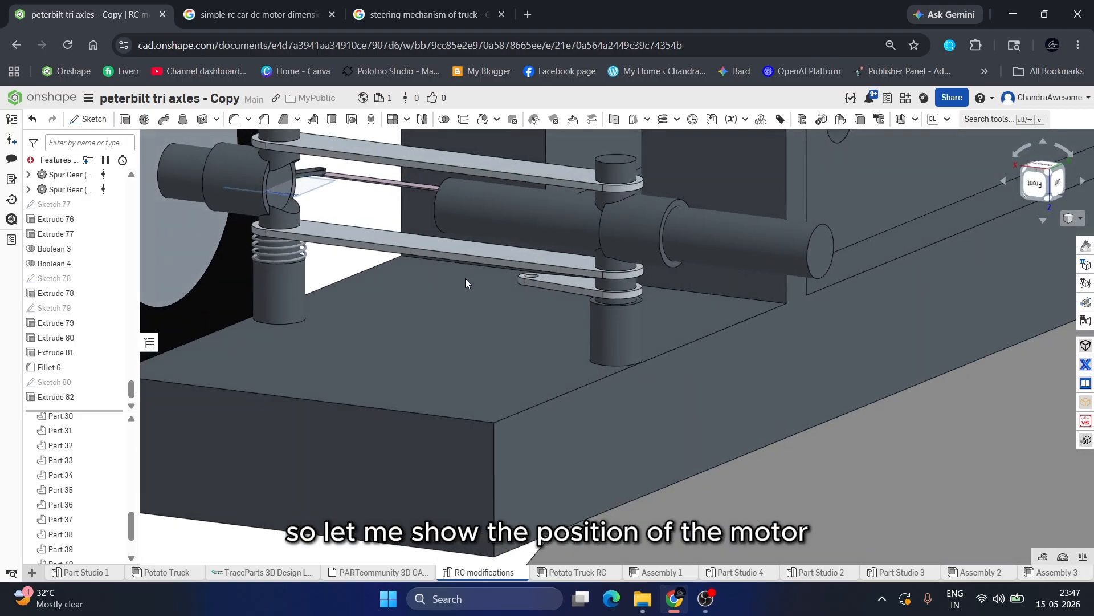
{"action": "scroll", "coordinate": [466, 278], "scroll_direction": "down", "scroll_amount": 3}
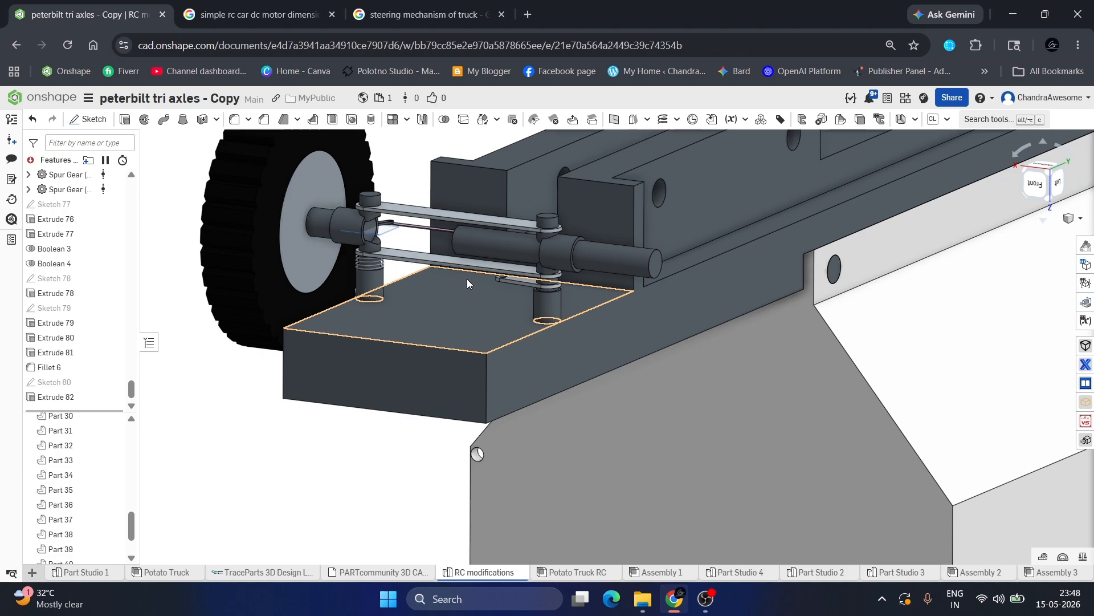
{"action": "scroll", "coordinate": [484, 272], "scroll_direction": "up", "scroll_amount": 3}
{"action": "mouse_move", "coordinate": [481, 277]}
{"action": "right_mouse_down"}
{"action": "mouse_move", "coordinate": [473, 306]}
{"action": "mouse_move", "coordinate": [459, 259]}
{"action": "mouse_move", "coordinate": [462, 276]}
{"action": "right_mouse_up"}
{"action": "scroll", "coordinate": [474, 307], "scroll_direction": "down", "scroll_amount": 3}
{"action": "scroll", "coordinate": [473, 307], "scroll_direction": "up", "scroll_amount": 2}
{"action": "scroll", "coordinate": [451, 342], "scroll_direction": "up", "scroll_amount": 5}
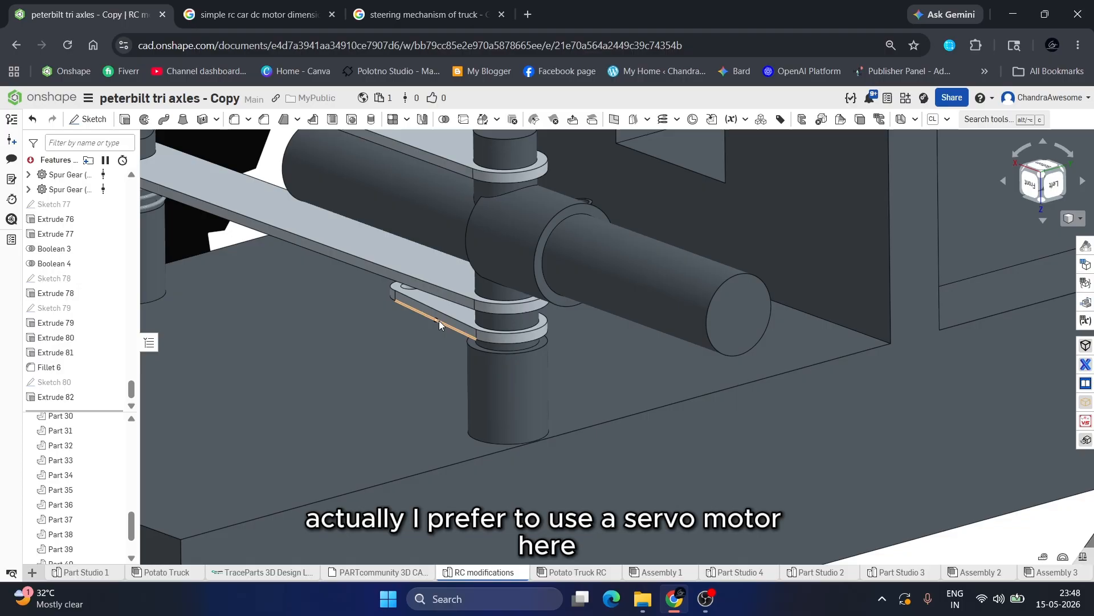
{"action": "mouse_move", "coordinate": [439, 321]}
{"action": "right_mouse_down"}
{"action": "mouse_move", "coordinate": [440, 303]}
{"action": "mouse_move", "coordinate": [453, 311]}
{"action": "right_mouse_up"}
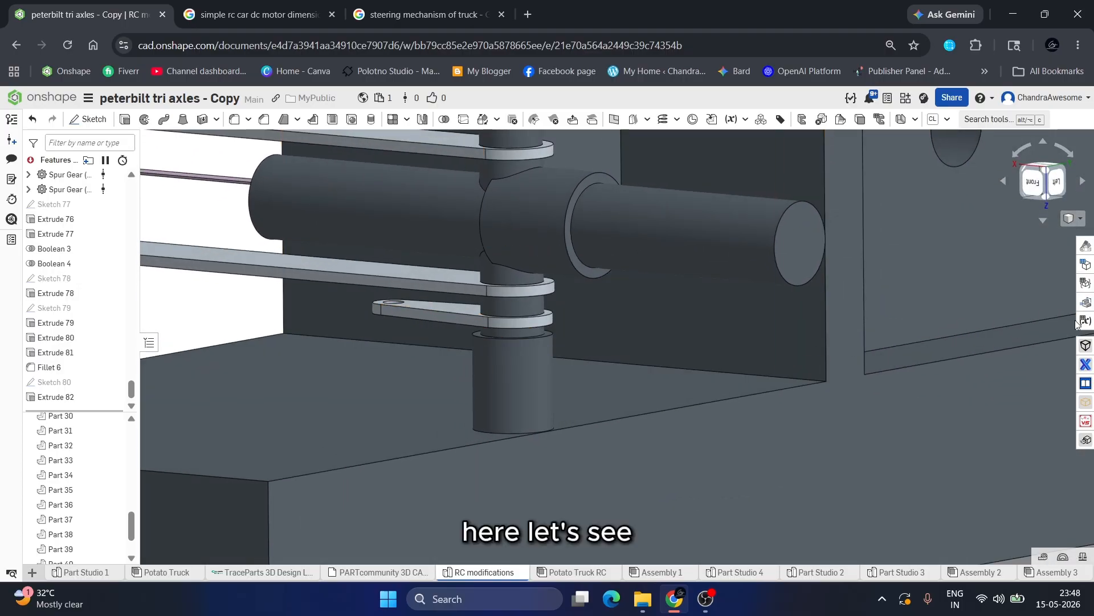
Open the VEX V5 Parts Library and look through its Electronics category for a suitable motor.
{"action": "left_click", "coordinate": [1085, 423]}
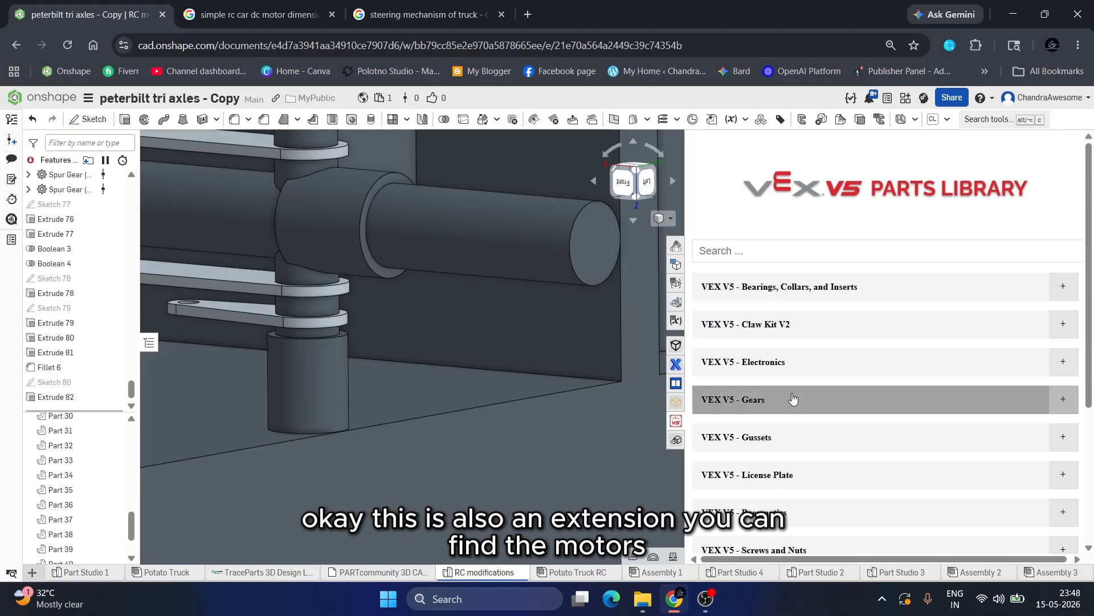
{"action": "scroll", "coordinate": [794, 398], "scroll_direction": "down", "scroll_amount": 4}
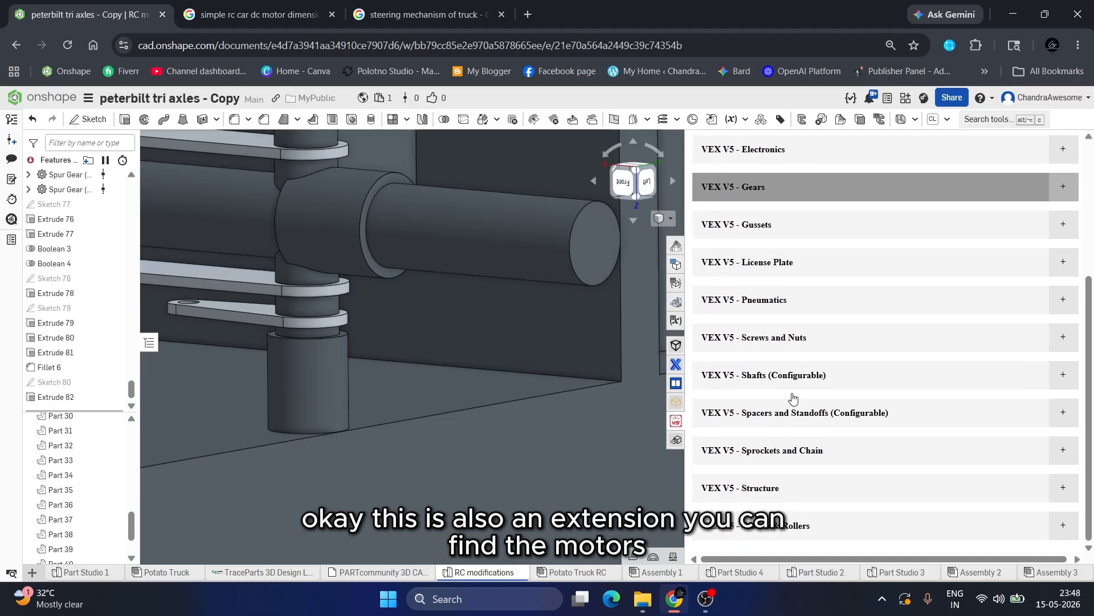
{"action": "scroll", "coordinate": [794, 398], "scroll_direction": "up", "scroll_amount": 4}
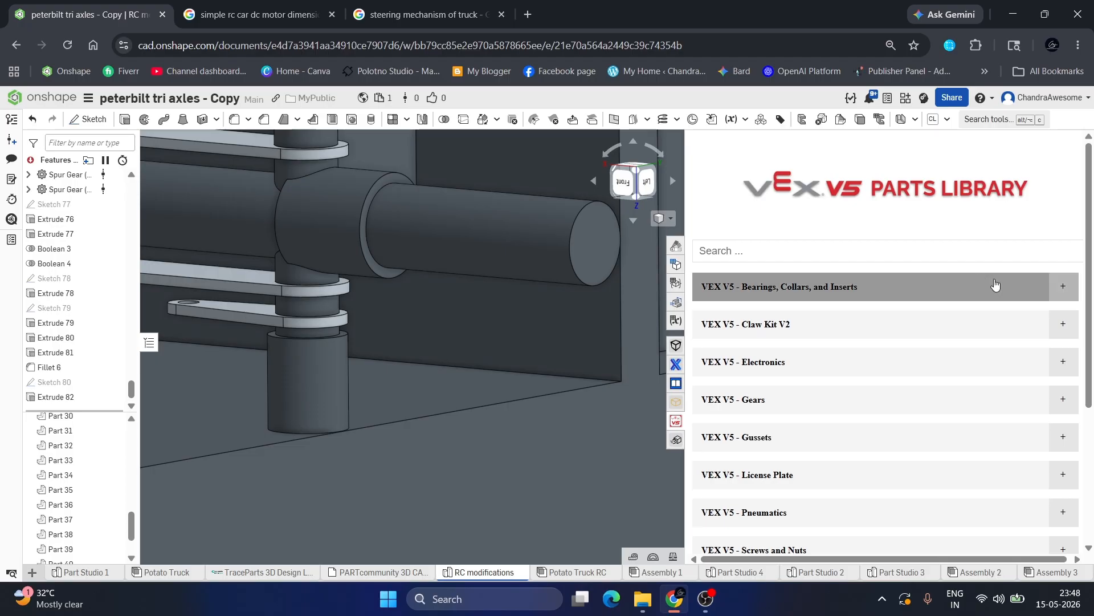
{"action": "left_click", "coordinate": [1021, 369]}
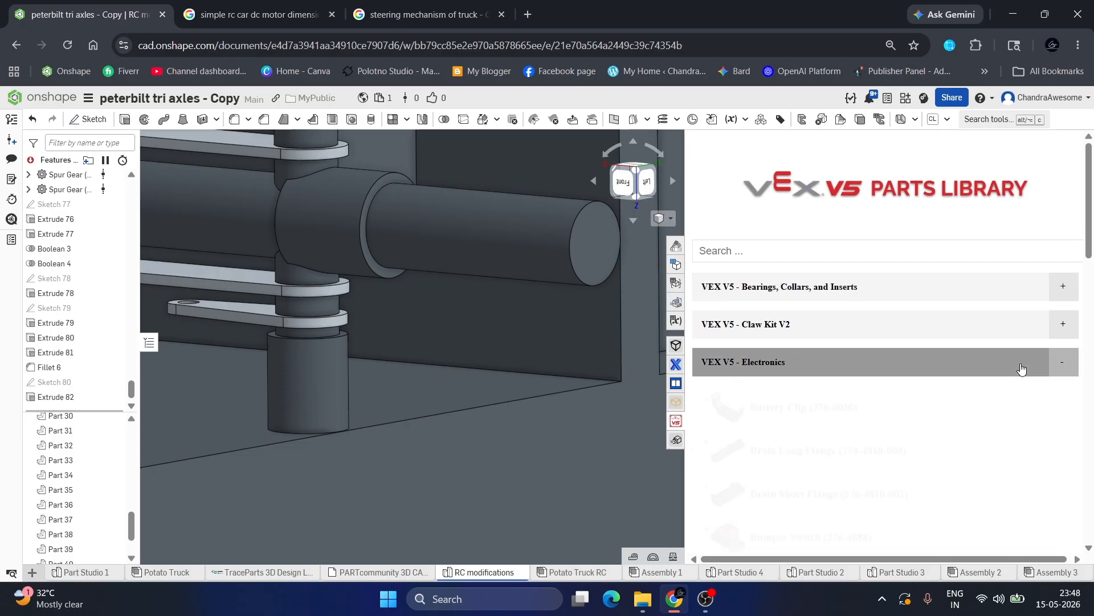
{"action": "scroll", "coordinate": [703, 357], "scroll_direction": "down", "scroll_amount": 3}
{"action": "scroll", "coordinate": [703, 356], "scroll_direction": "down", "scroll_amount": 5}
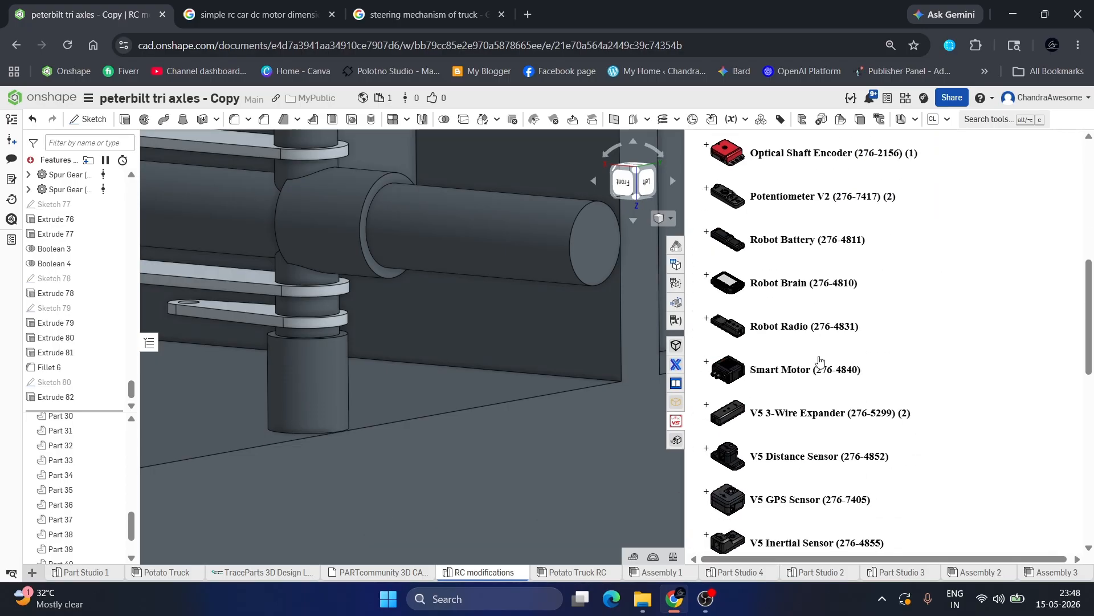
{"action": "scroll", "coordinate": [819, 360], "scroll_direction": "down", "scroll_amount": 8}
{"action": "scroll", "coordinate": [819, 361], "scroll_direction": "up", "scroll_amount": 3}
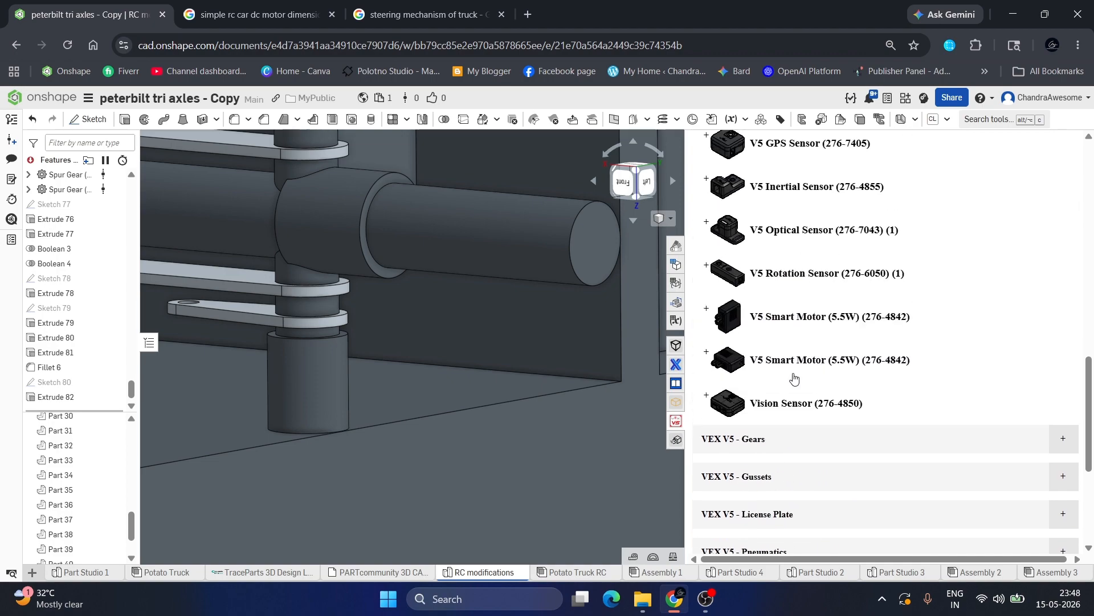
{"action": "scroll", "coordinate": [794, 378], "scroll_direction": "up", "scroll_amount": 5}
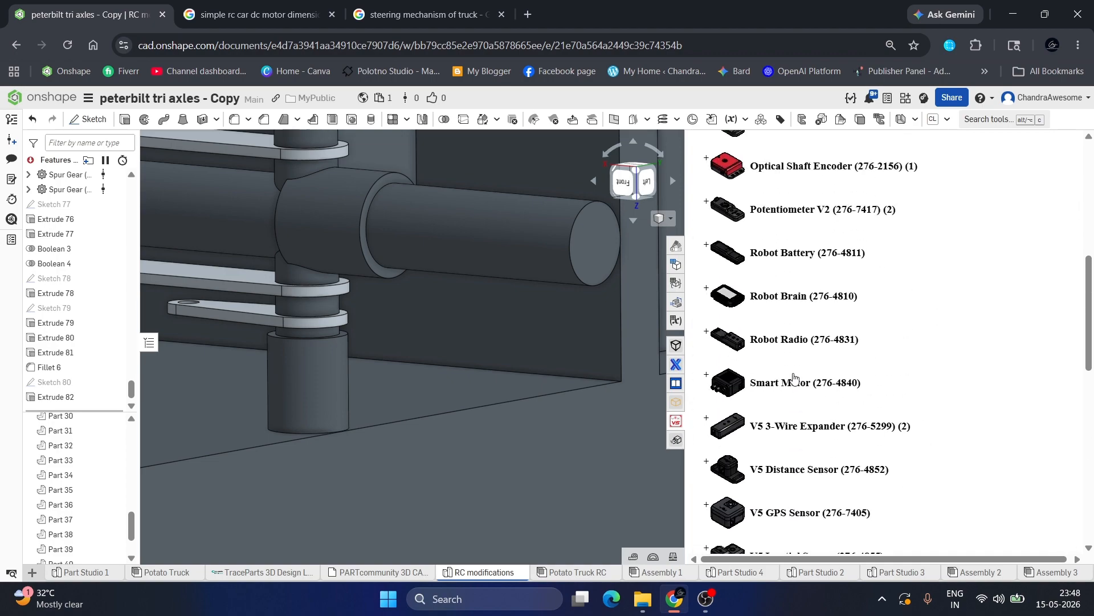
{"action": "scroll", "coordinate": [794, 377], "scroll_direction": "up", "scroll_amount": 3}
{"action": "scroll", "coordinate": [794, 377], "scroll_direction": "up", "scroll_amount": 3}
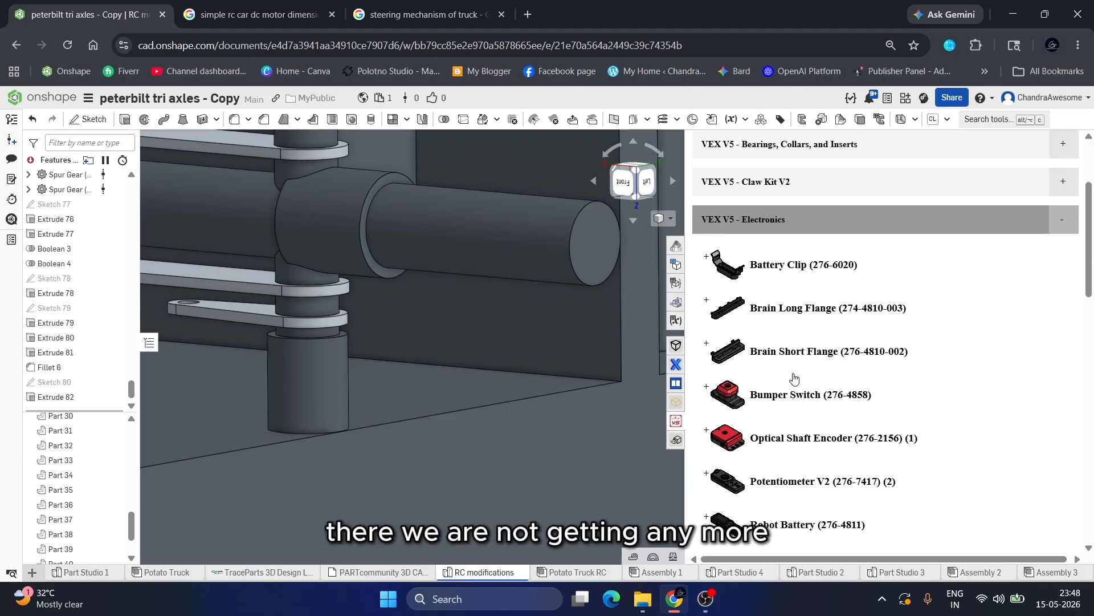
Look through the VEX V5 Claw Kit V2 and Bearings, Collars, and Inserts categories for a usable motor part.
{"action": "left_click", "coordinate": [807, 183]}
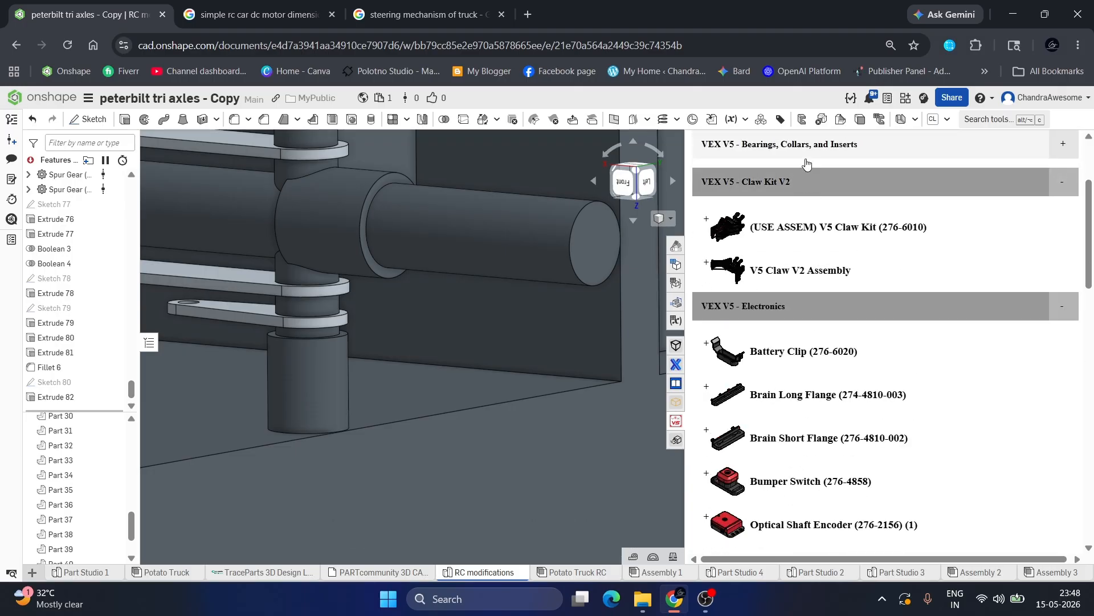
{"action": "left_click", "coordinate": [806, 160]}
{"action": "scroll", "coordinate": [790, 319], "scroll_direction": "down", "scroll_amount": 9}
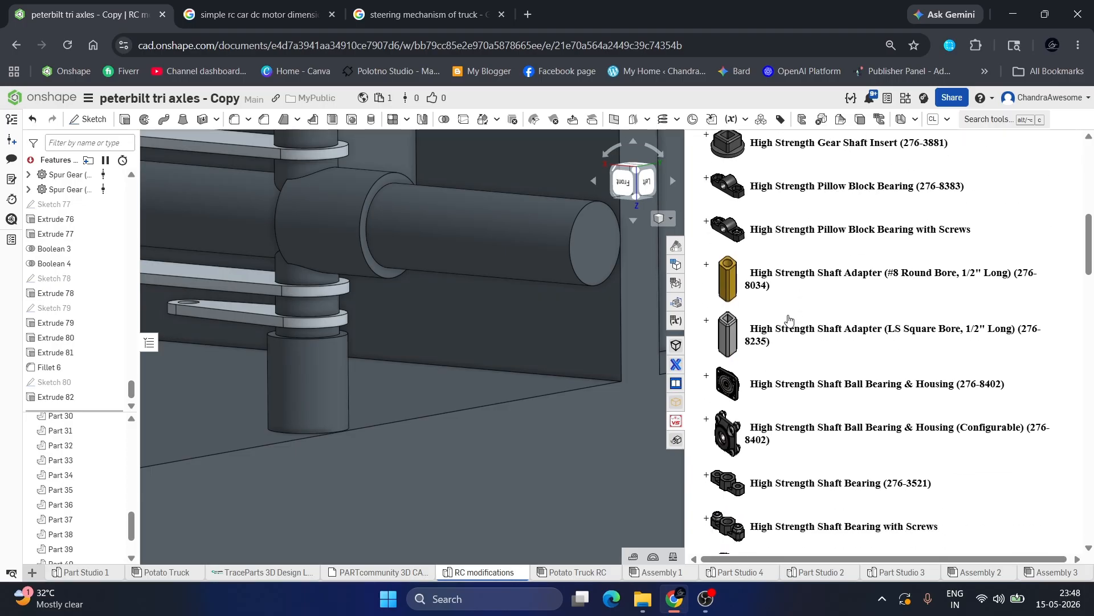
{"action": "scroll", "coordinate": [788, 320], "scroll_direction": "down", "scroll_amount": 9}
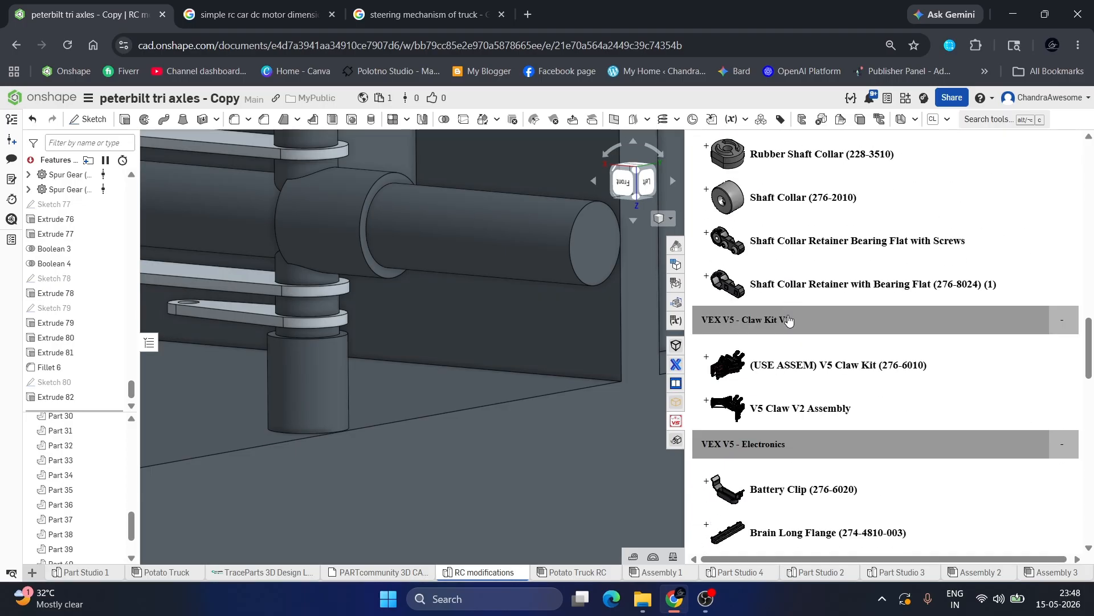
{"action": "scroll", "coordinate": [786, 324], "scroll_direction": "down", "scroll_amount": 4}
{"action": "scroll", "coordinate": [786, 323], "scroll_direction": "down", "scroll_amount": 15}
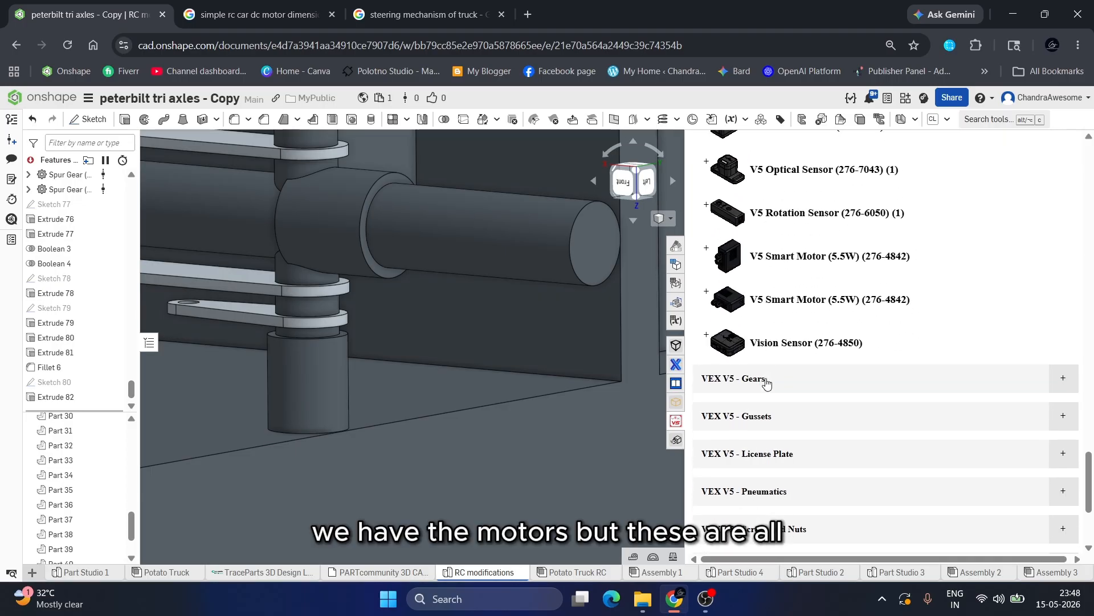
Look through the VEX V5 Gears, Shafts, Structure, and Wheels & Rollers categories for a usable steering part.
{"action": "left_click", "coordinate": [787, 188]}
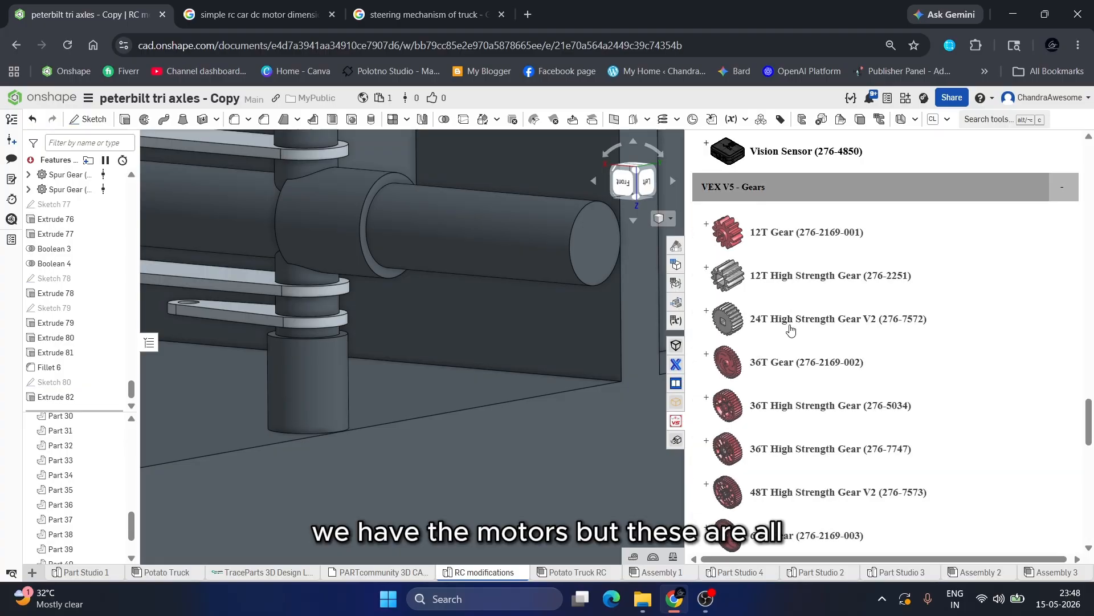
{"action": "scroll", "coordinate": [791, 329], "scroll_direction": "down", "scroll_amount": 5}
{"action": "scroll", "coordinate": [790, 329], "scroll_direction": "down", "scroll_amount": 6}
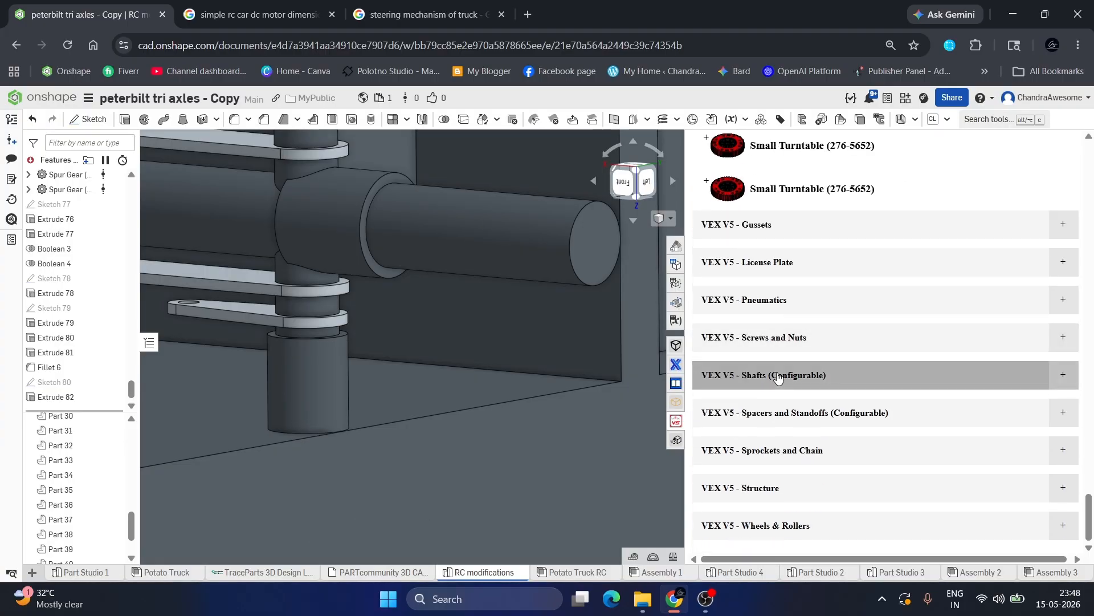
{"action": "left_click", "coordinate": [777, 375]}
{"action": "scroll", "coordinate": [745, 489], "scroll_direction": "down", "scroll_amount": 2}
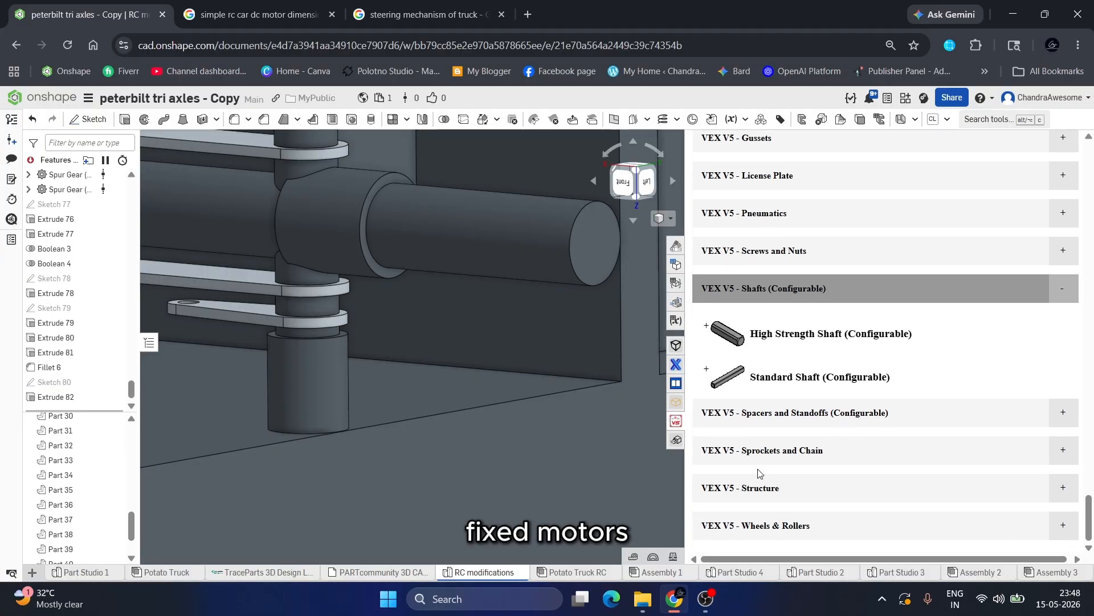
{"action": "left_click", "coordinate": [757, 488]}
{"action": "scroll", "coordinate": [757, 490], "scroll_direction": "down", "scroll_amount": 8}
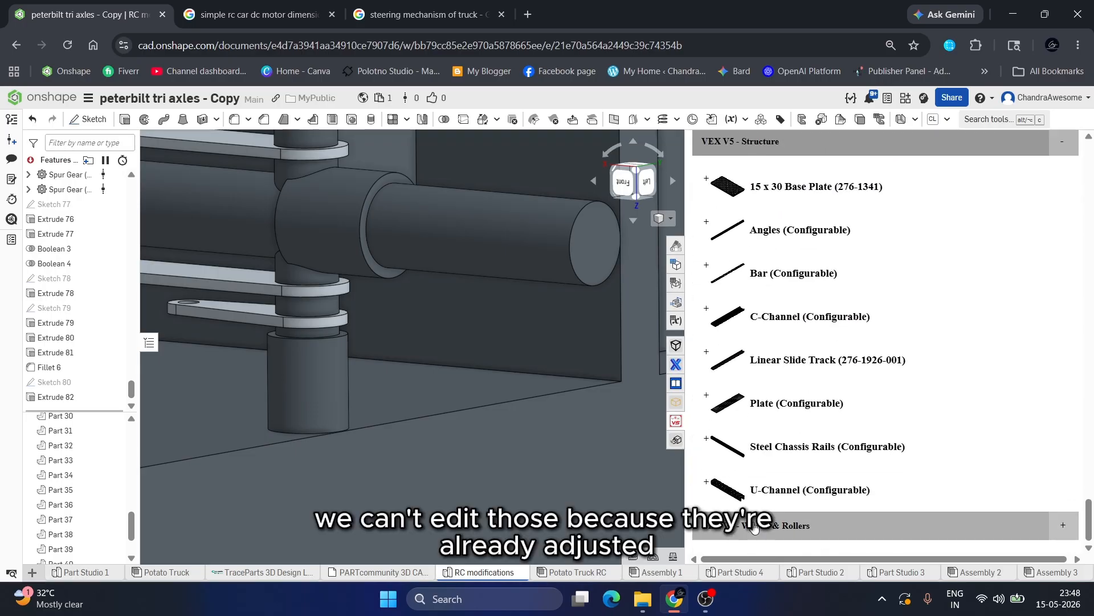
{"action": "left_click", "coordinate": [754, 526]}
{"action": "scroll", "coordinate": [770, 465], "scroll_direction": "down", "scroll_amount": 10}
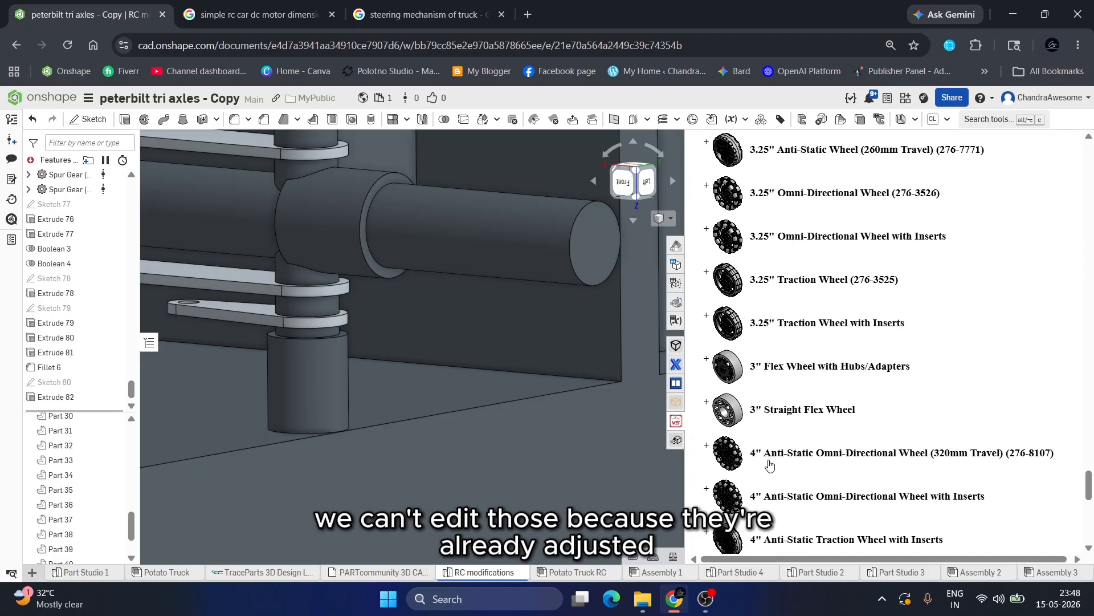
{"action": "scroll", "coordinate": [770, 465], "scroll_direction": "down", "scroll_amount": 5}
Open the CADENAS 3D parts catalog, search it for "servo motor" and browse the matching models.
{"action": "left_click", "coordinate": [676, 440]}
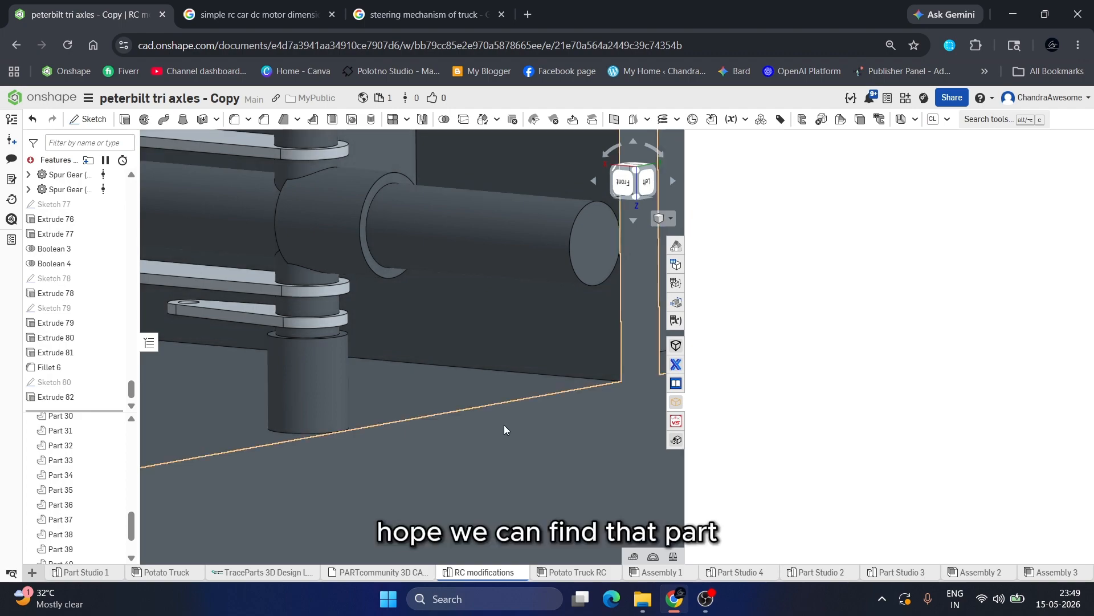
{"action": "scroll", "coordinate": [504, 425], "scroll_direction": "down", "scroll_amount": 5}
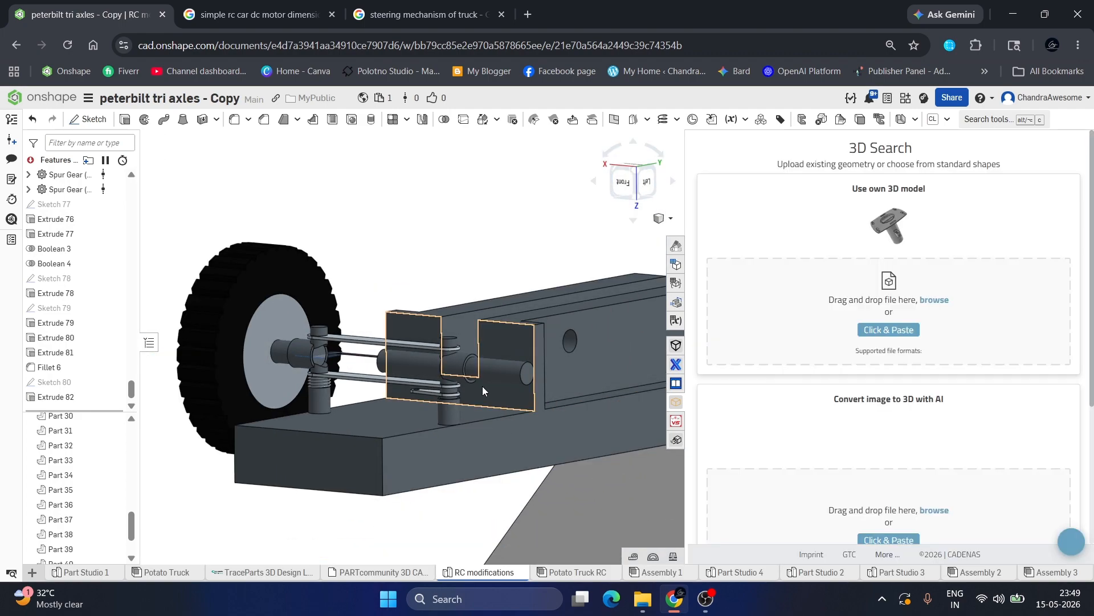
{"action": "left_click", "coordinate": [818, 178]}
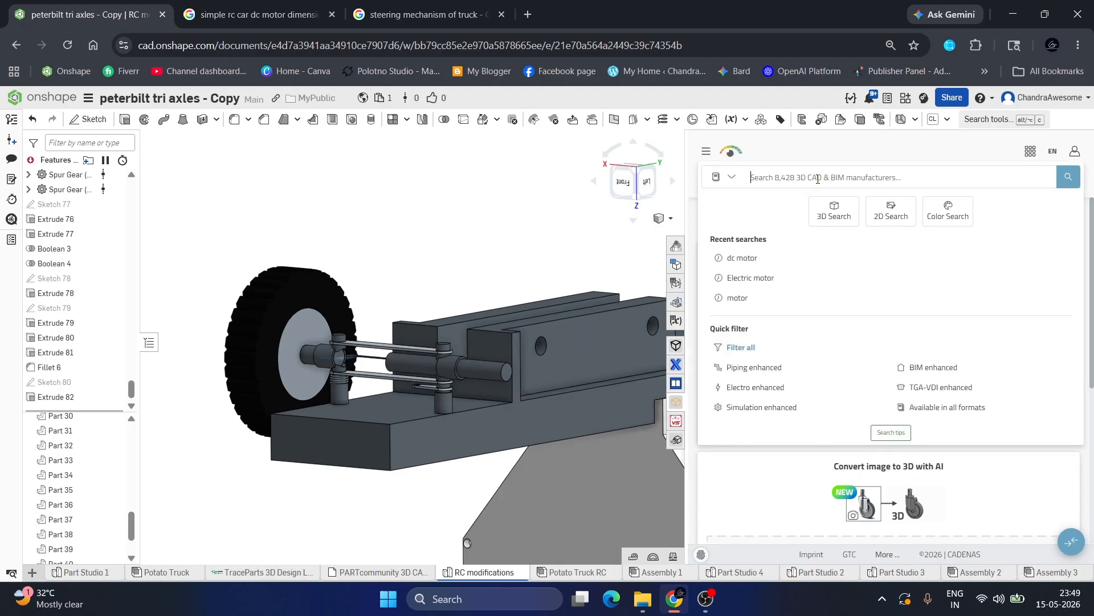
{"action": "type", "text": "servo "}
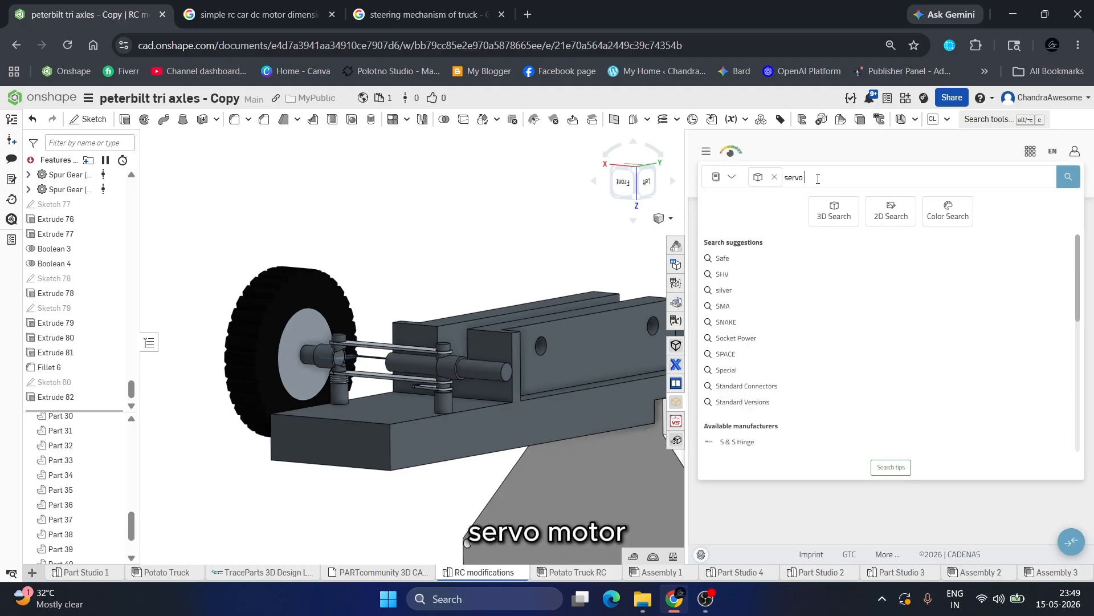
{"action": "type", "text": "motor"}
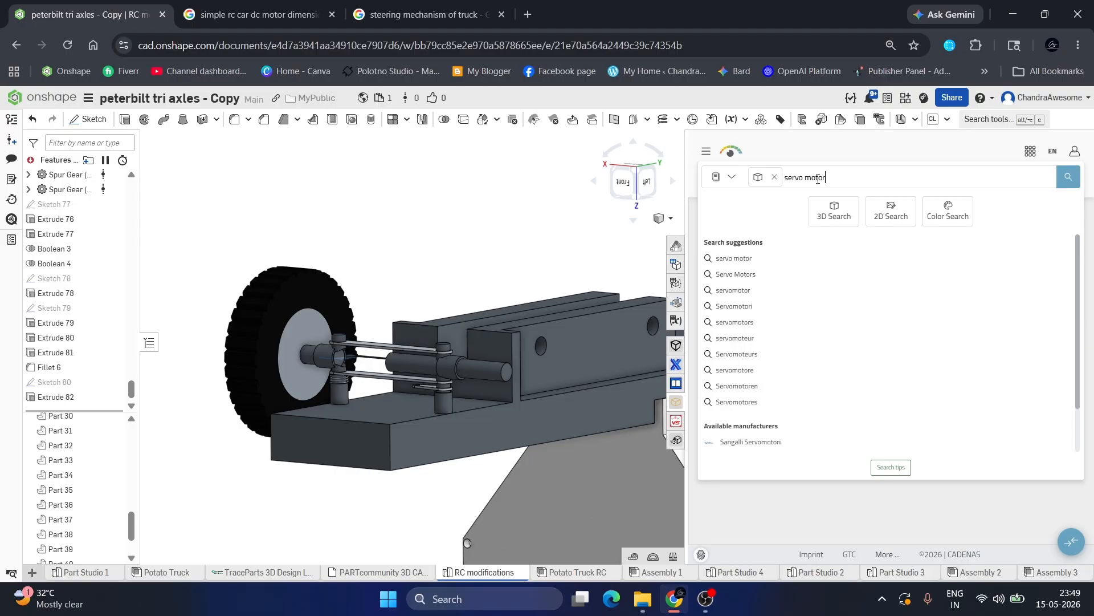
{"action": "key", "text": "Return"}
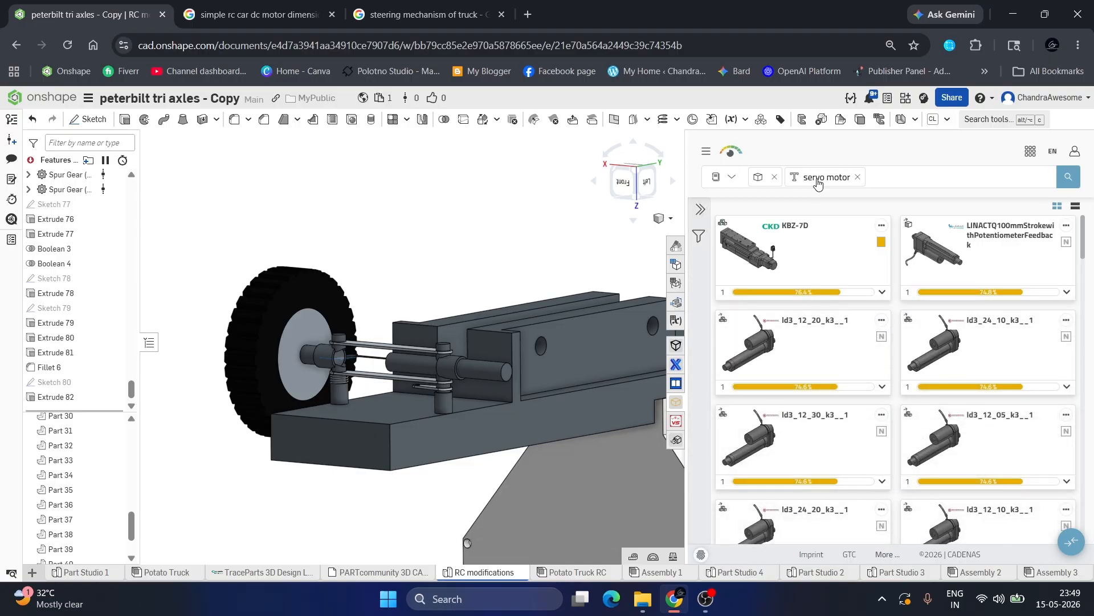
{"action": "scroll", "coordinate": [861, 336], "scroll_direction": "down", "scroll_amount": 5}
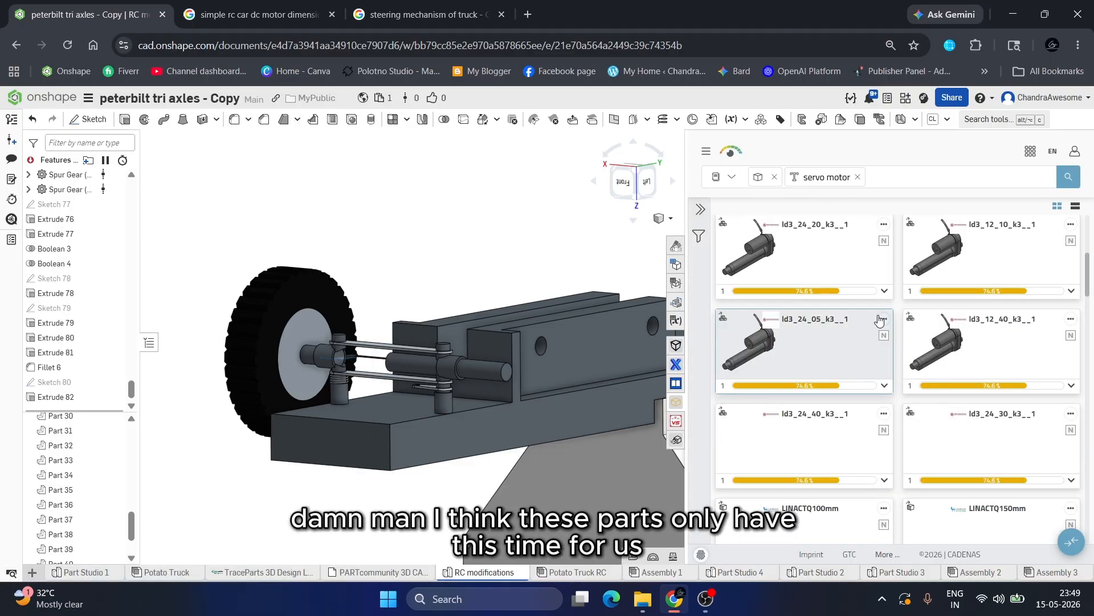
{"action": "scroll", "coordinate": [861, 338], "scroll_direction": "down", "scroll_amount": 3}
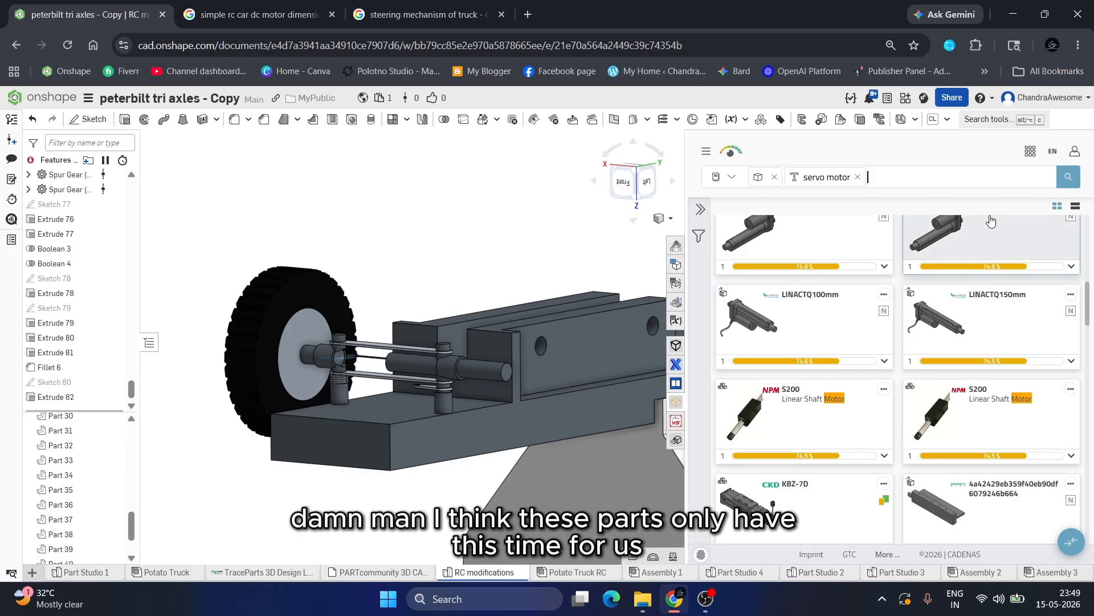
Switch to the TraceParts library, search for "servo motor" without the Electrical filter, and browse the results for a small model.
{"action": "left_click", "coordinate": [678, 401]}
{"action": "left_click", "coordinate": [263, 572]}
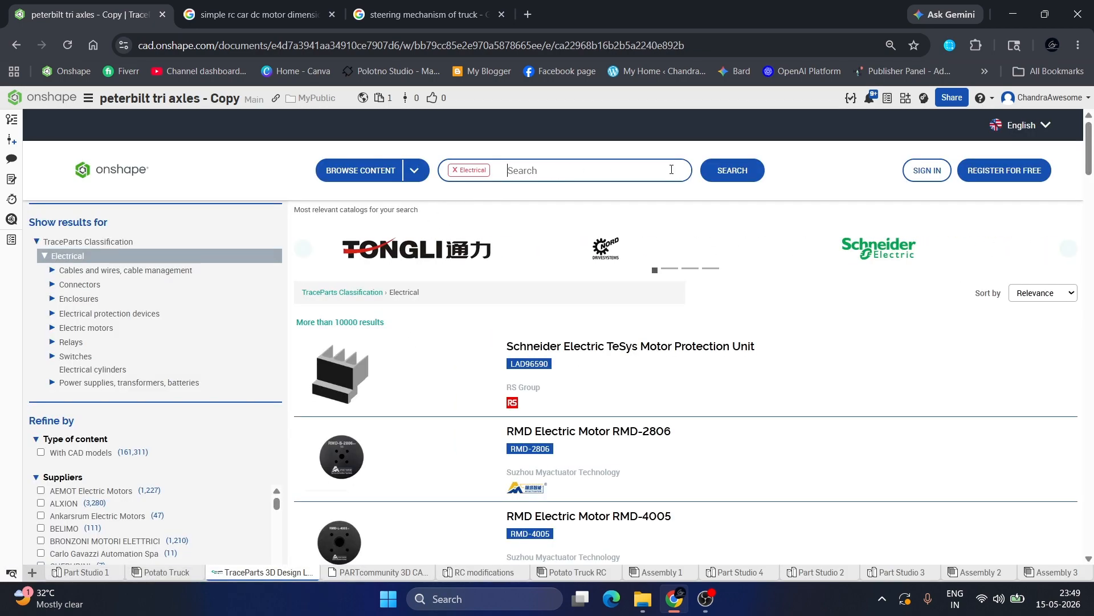
{"action": "left_click", "coordinate": [455, 170]}
{"action": "left_click", "coordinate": [477, 170]}
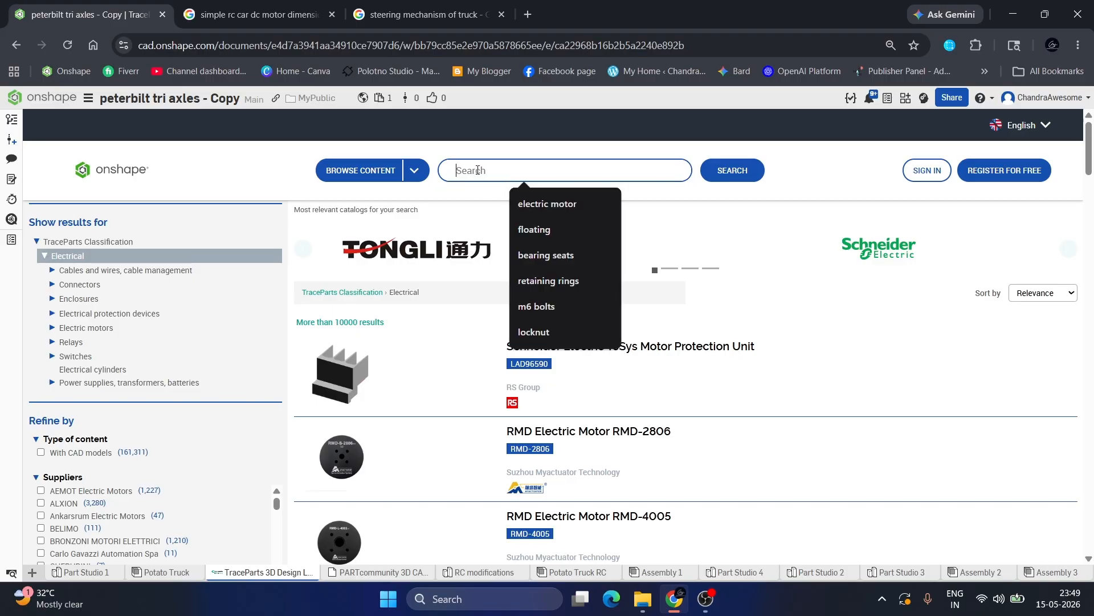
{"action": "type", "text": "servo motor"}
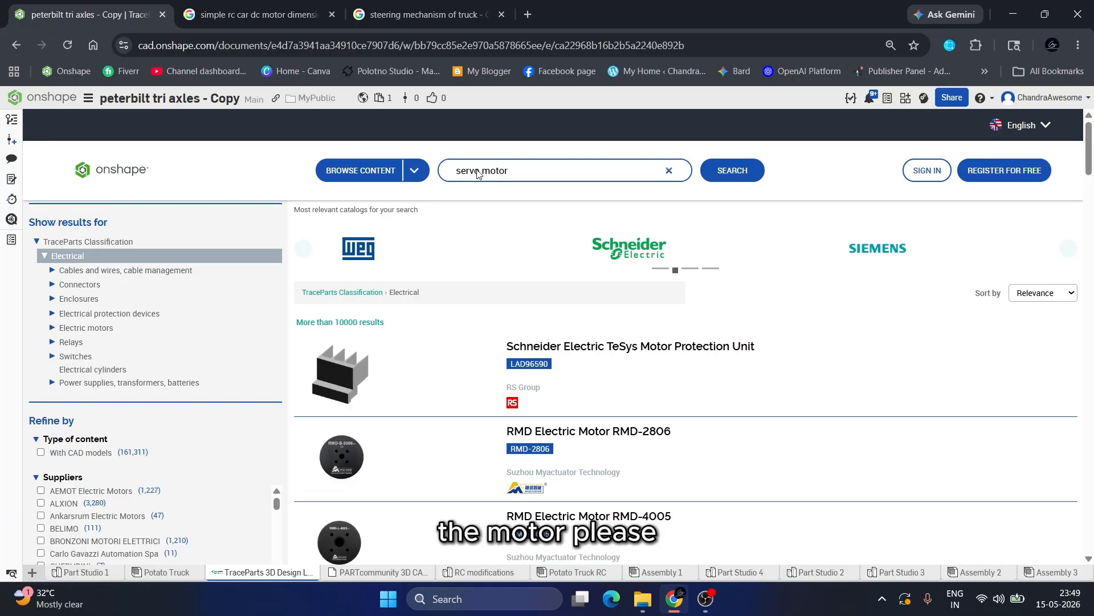
{"action": "left_click", "coordinate": [734, 166]}
{"action": "scroll", "coordinate": [310, 358], "scroll_direction": "down", "scroll_amount": 1}
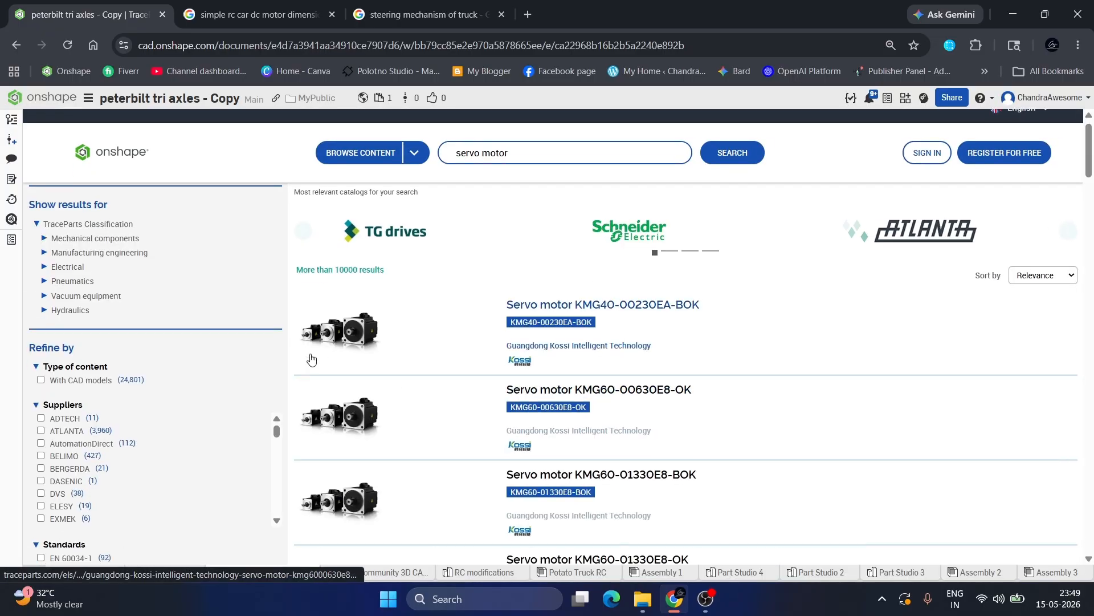
{"action": "scroll", "coordinate": [376, 359], "scroll_direction": "down", "scroll_amount": 15}
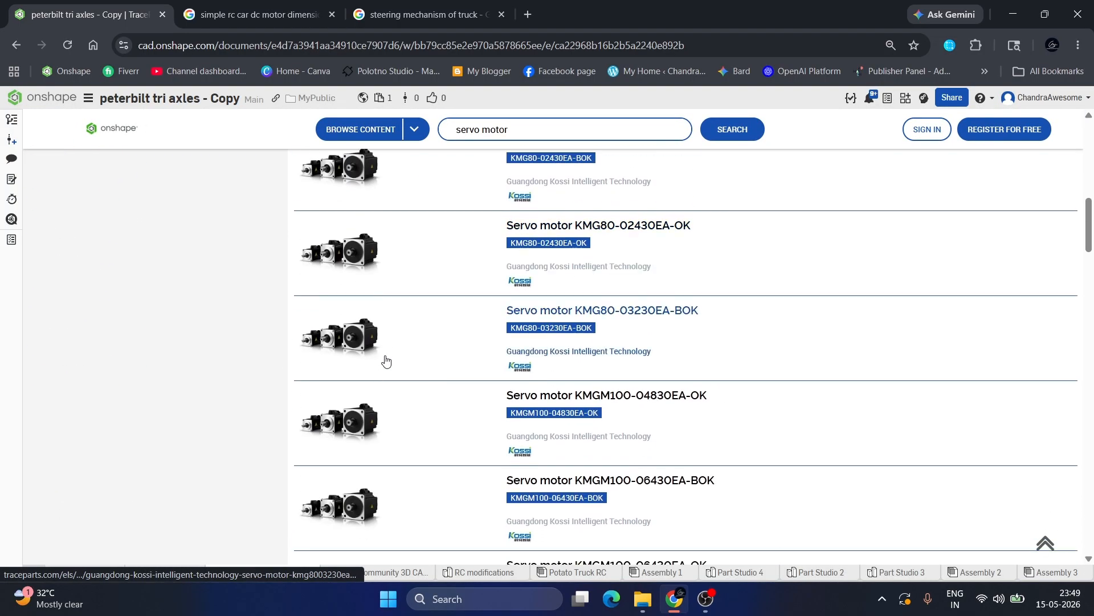
{"action": "scroll", "coordinate": [386, 358], "scroll_direction": "down", "scroll_amount": 15}
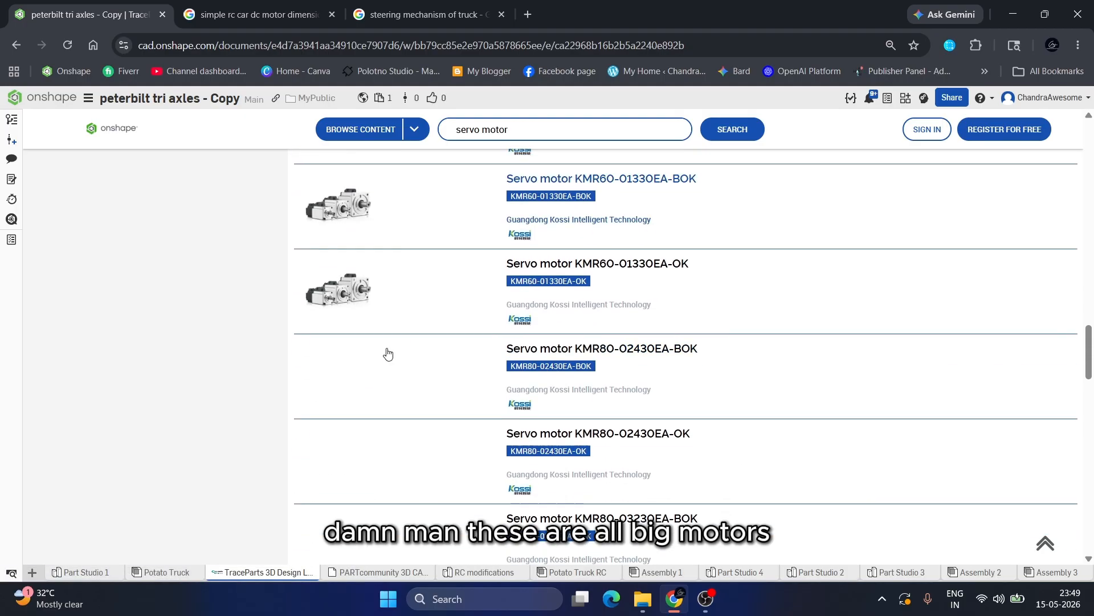
Browse the remaining servo motor results for a small model, and return to the Potato Truck RC assembly to examine the front axle.
{"action": "scroll", "coordinate": [387, 352], "scroll_direction": "down", "scroll_amount": 5}
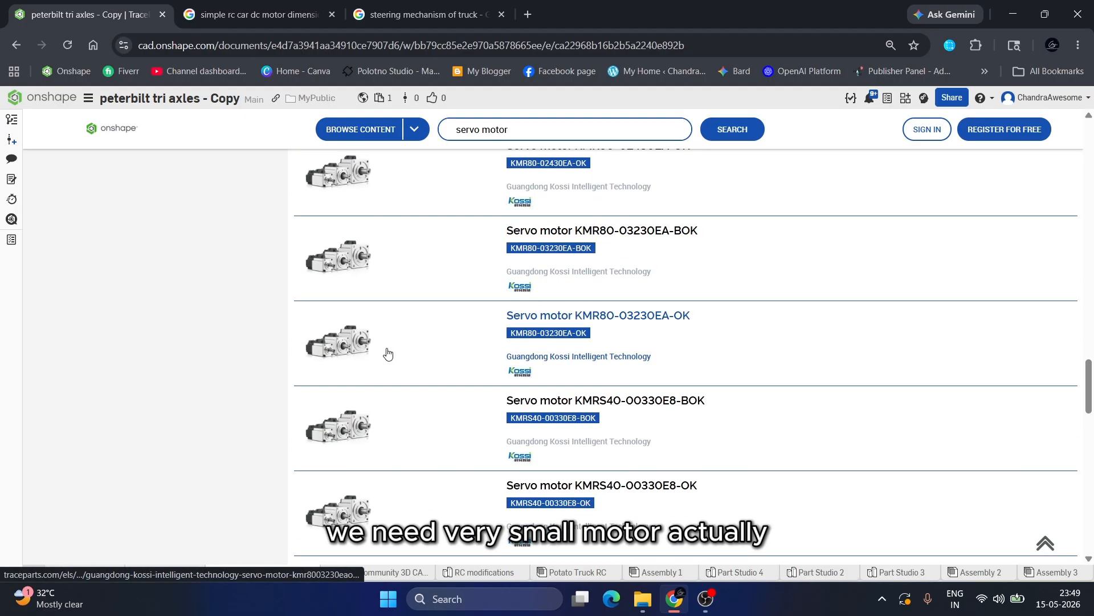
{"action": "scroll", "coordinate": [387, 353], "scroll_direction": "down", "scroll_amount": 10}
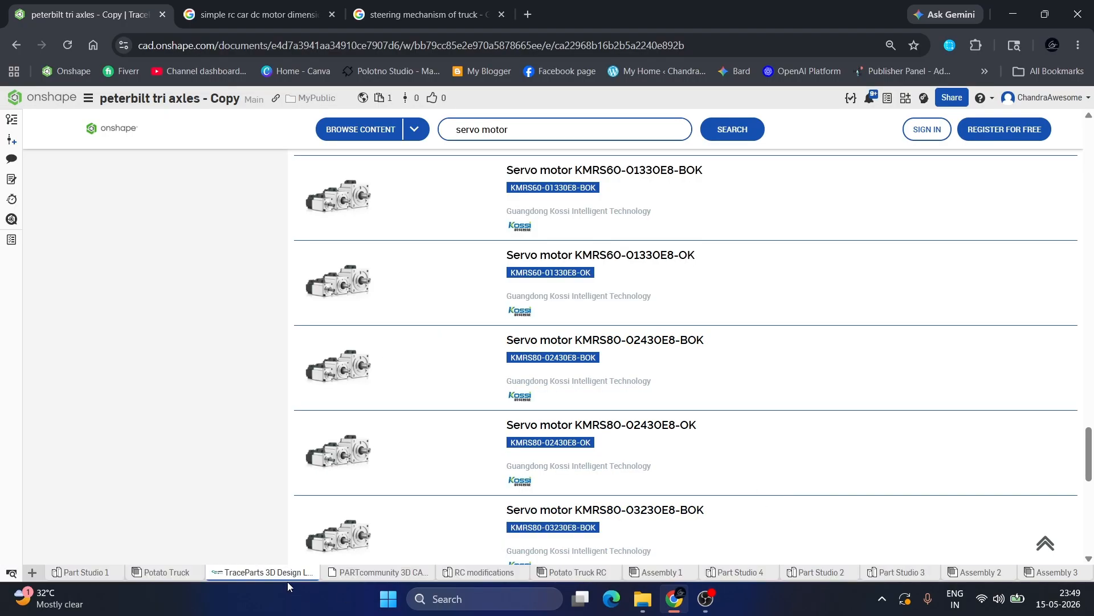
{"action": "left_click", "coordinate": [575, 578]}
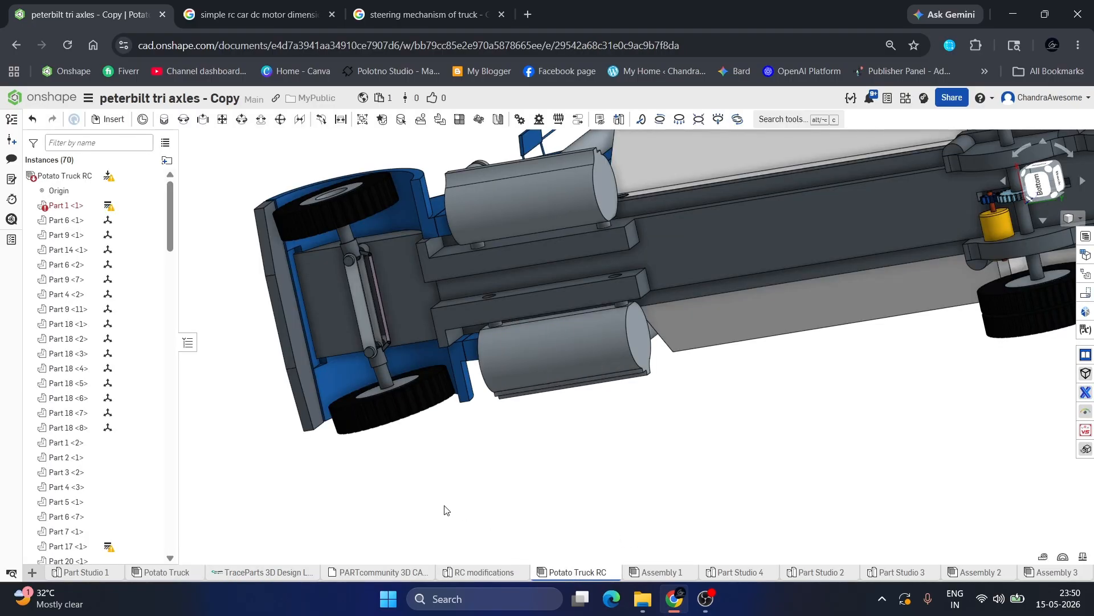
{"action": "scroll", "coordinate": [395, 274], "scroll_direction": "up", "scroll_amount": 4}
{"action": "right_click_drag", "start_coordinate": [393, 270], "coordinate": [427, 239]}
{"action": "scroll", "coordinate": [375, 265], "scroll_direction": "up", "scroll_amount": 5}
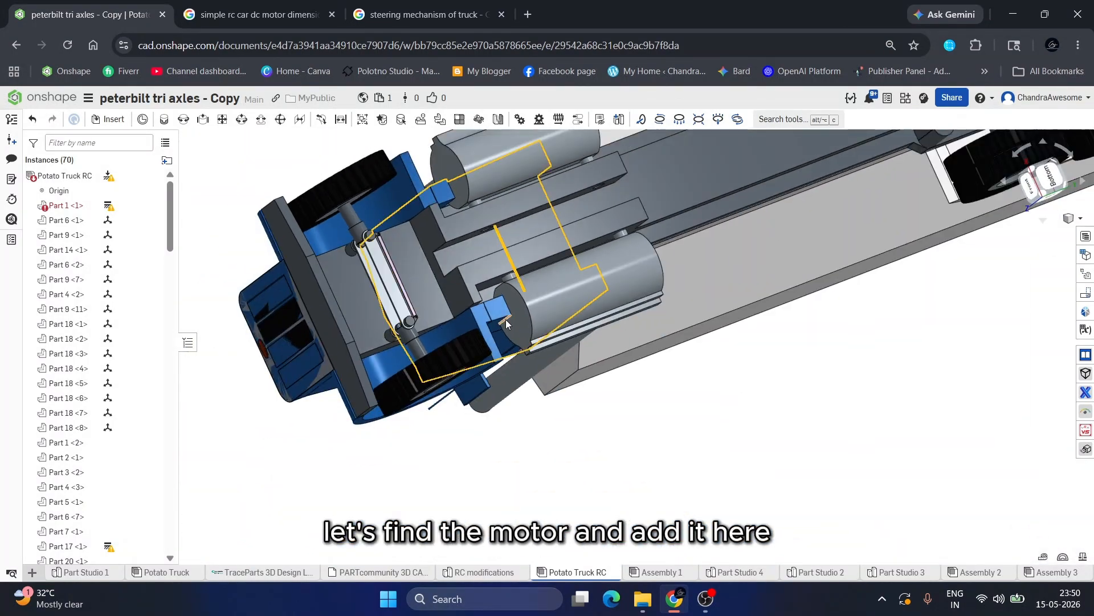
Switch to the RC modifications part studio and examine the short arm and linkage plates on the front axle from several sides.
{"action": "left_click", "coordinate": [466, 576]}
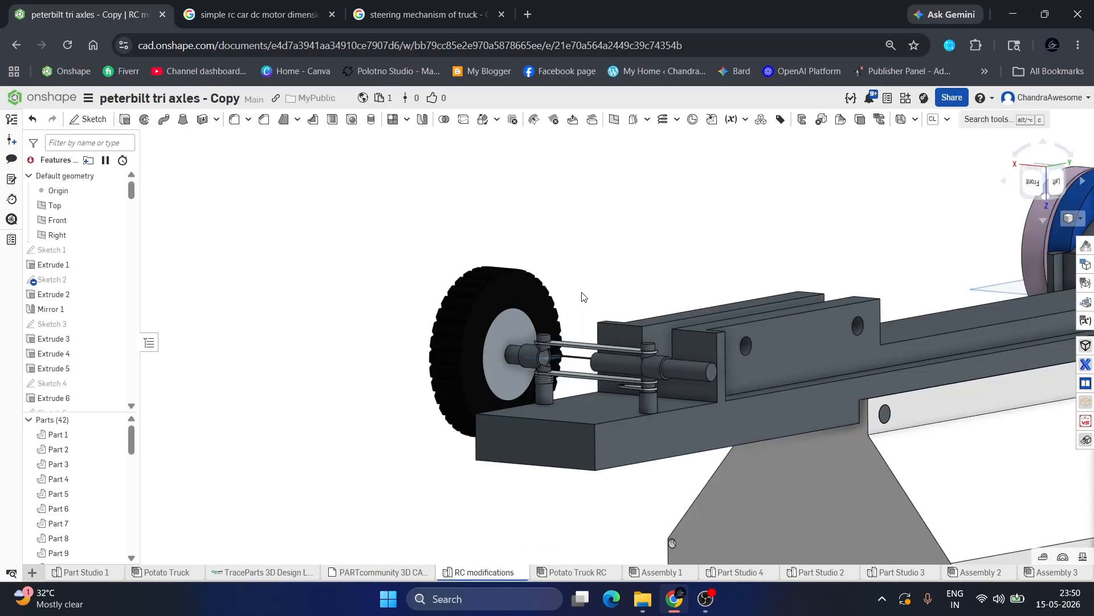
{"action": "scroll", "coordinate": [601, 381], "scroll_direction": "down", "scroll_amount": 6}
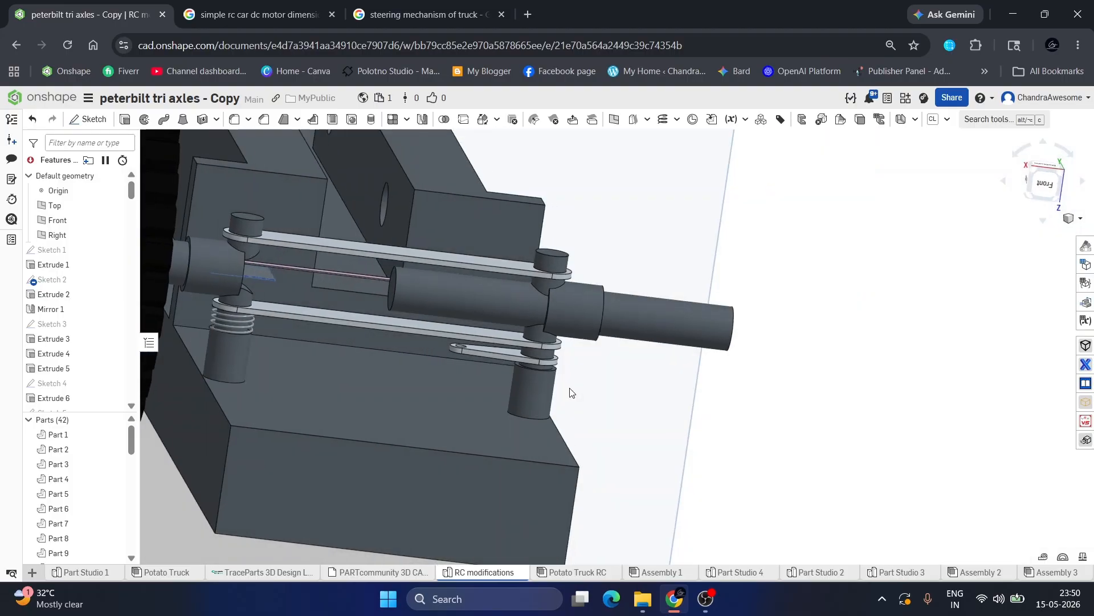
{"action": "right_click_drag", "start_coordinate": [570, 389], "coordinate": [508, 395]}
{"action": "scroll", "coordinate": [488, 336], "scroll_direction": "down", "scroll_amount": 3}
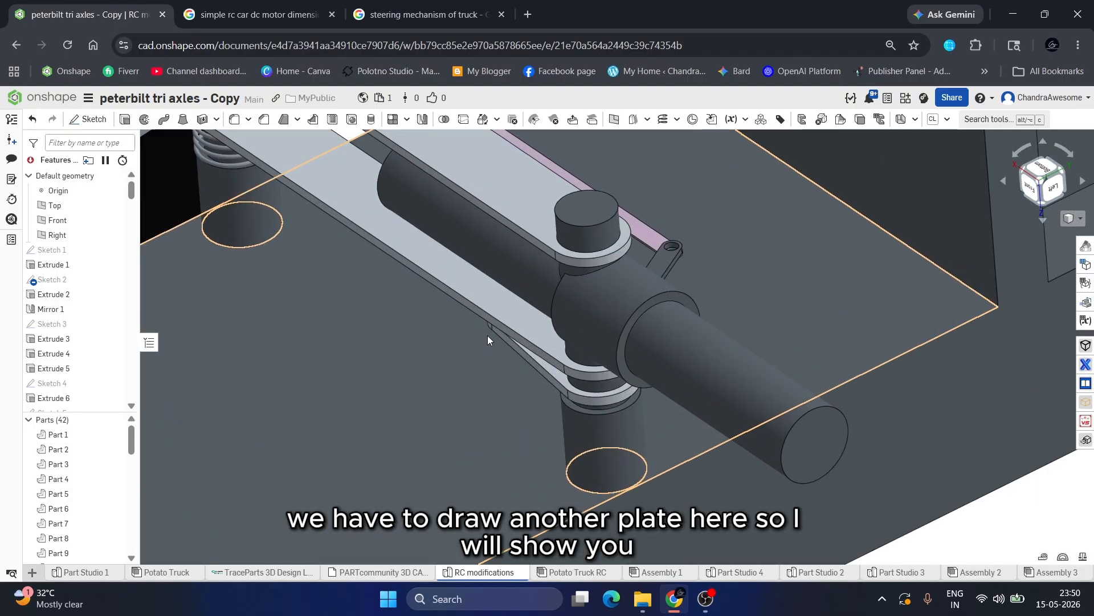
{"action": "right_click_drag", "start_coordinate": [488, 335], "coordinate": [491, 322]}
{"action": "scroll", "coordinate": [532, 273], "scroll_direction": "down", "scroll_amount": 4}
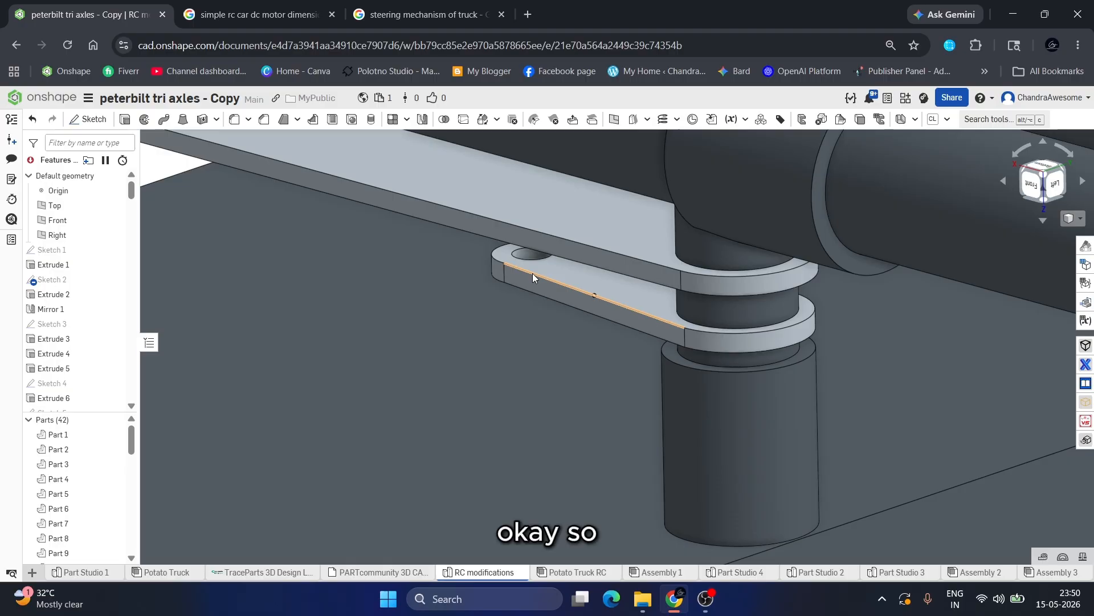
{"action": "scroll", "coordinate": [497, 279], "scroll_direction": "down", "scroll_amount": 3}
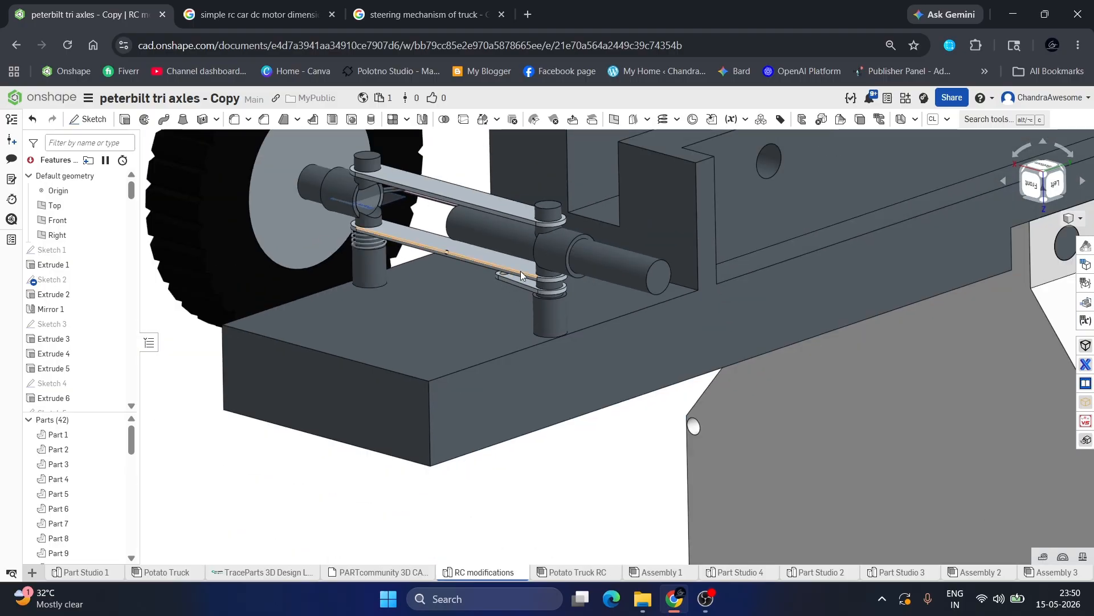
{"action": "right_click_drag", "start_coordinate": [521, 271], "coordinate": [620, 267]}
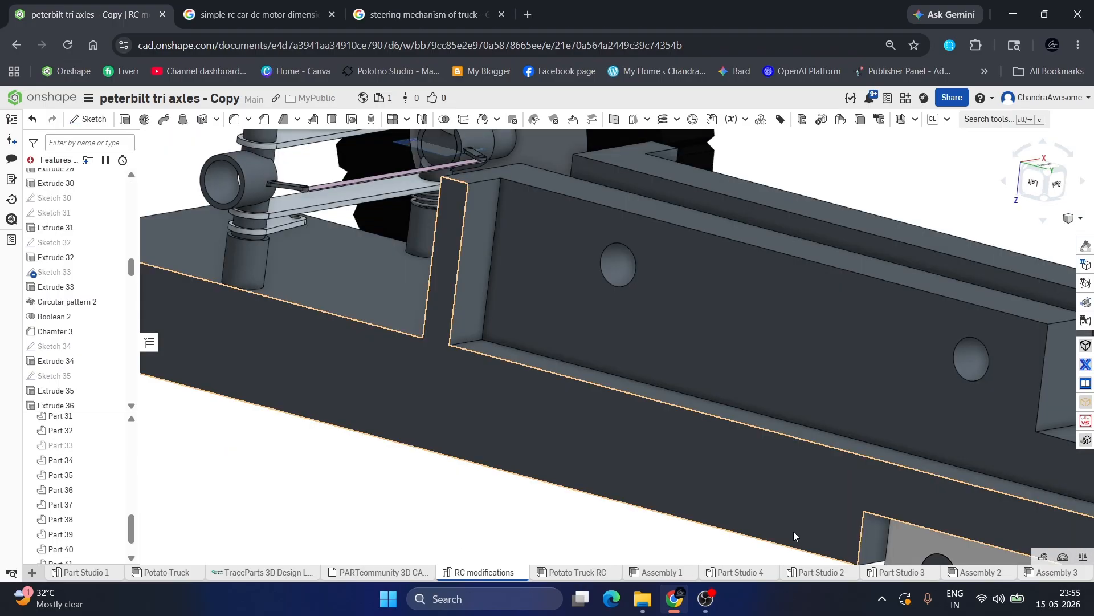
{"action": "scroll", "coordinate": [244, 317], "scroll_direction": "down", "scroll_amount": 5}
{"action": "scroll", "coordinate": [485, 310], "scroll_direction": "down", "scroll_amount": 5}
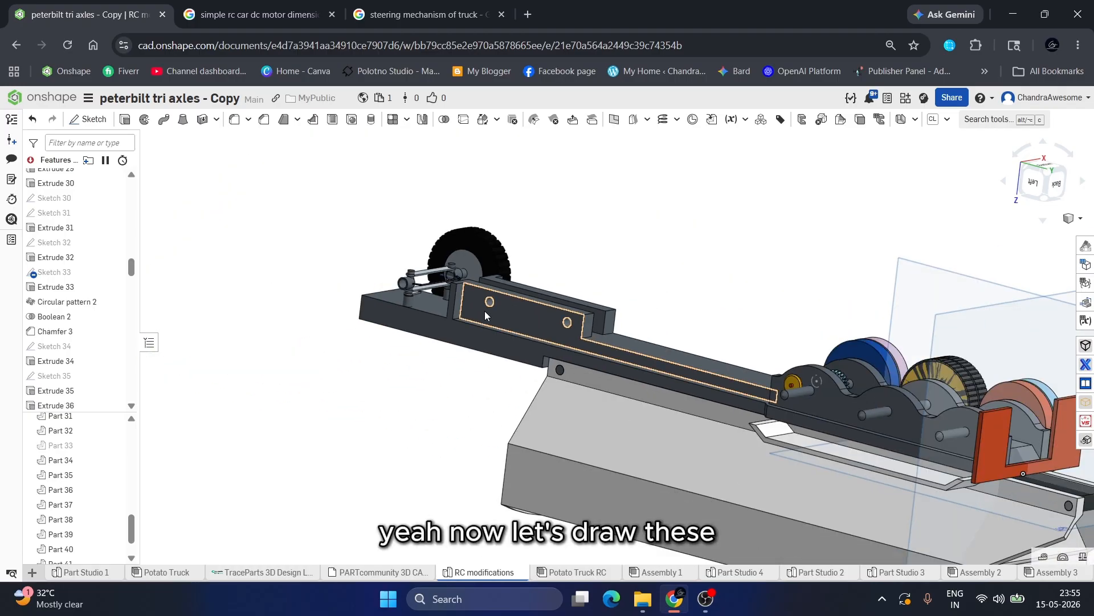
{"action": "scroll", "coordinate": [422, 293], "scroll_direction": "up", "scroll_amount": 10}
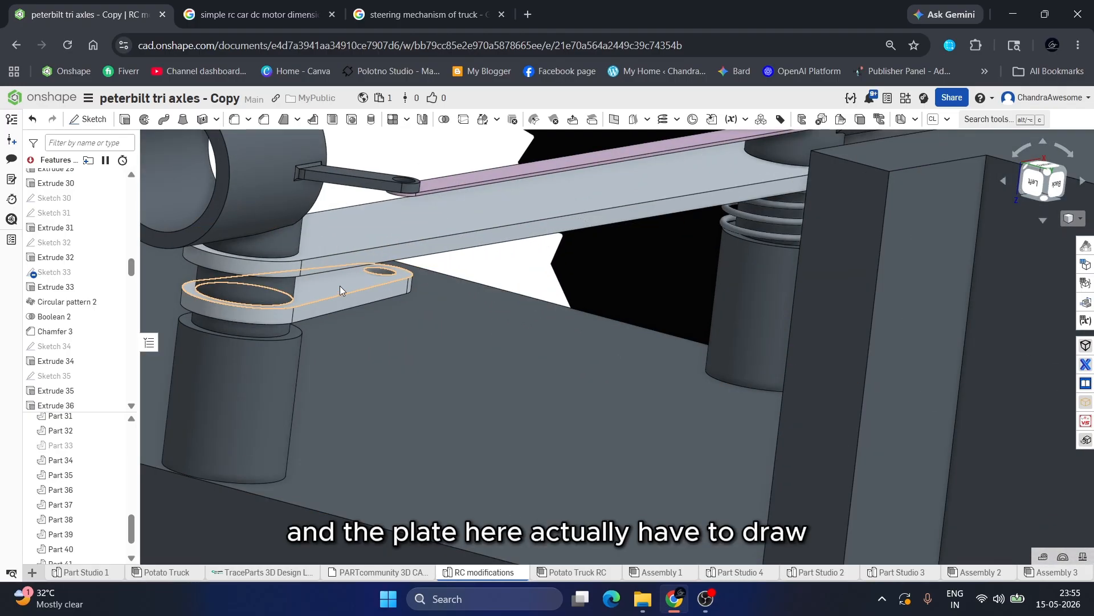
Open Sketch 80, the profile of the short lower arm, for editing and view it from the Bottom.
{"action": "scroll", "coordinate": [94, 384], "scroll_direction": "down", "scroll_amount": 4}
{"action": "scroll", "coordinate": [94, 384], "scroll_direction": "down", "scroll_amount": 15}
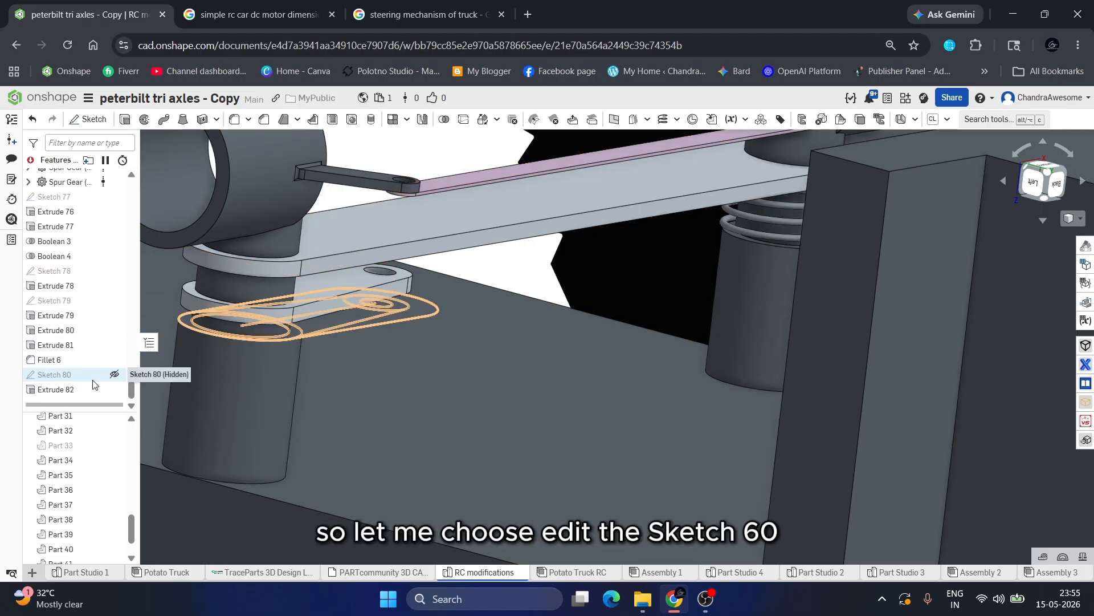
{"action": "right_click", "coordinate": [93, 383]}
{"action": "left_click", "coordinate": [145, 147]}
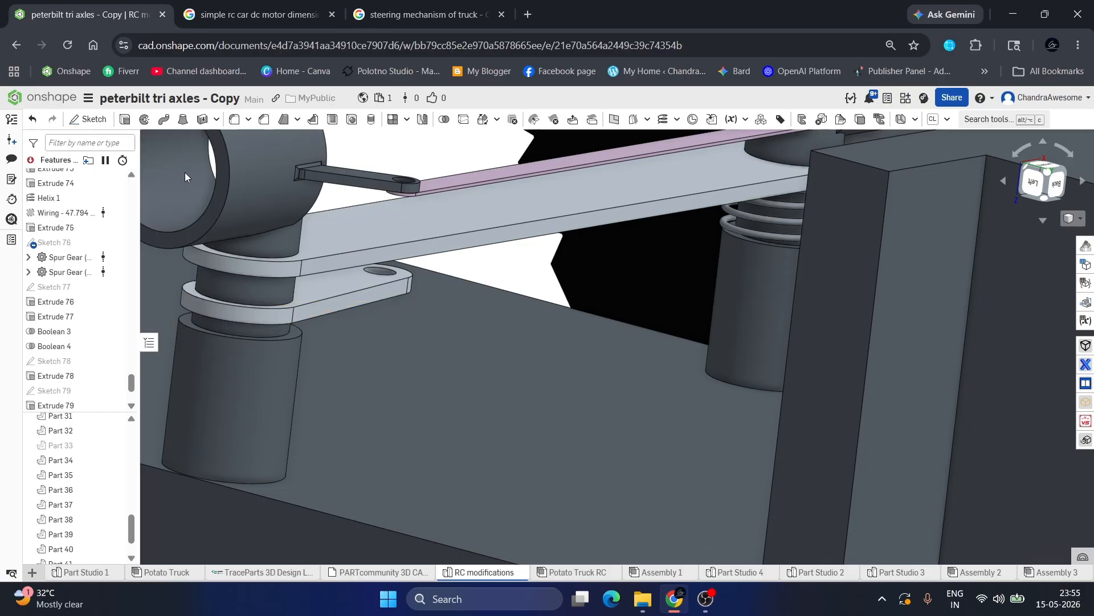
{"action": "double_click", "coordinate": [406, 303]}
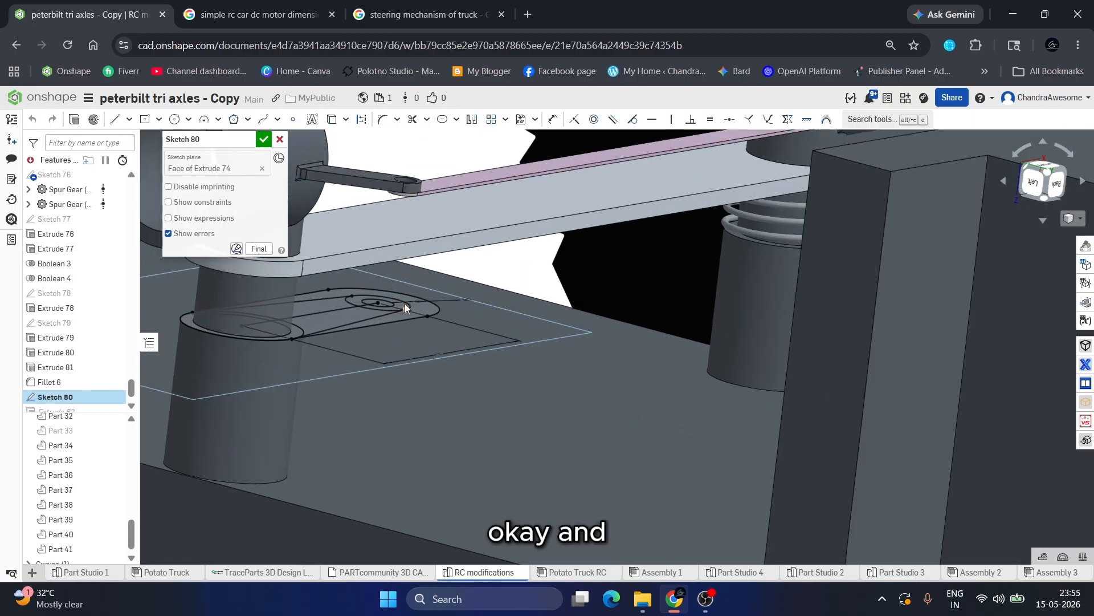
{"action": "right_click_drag", "start_coordinate": [418, 326], "coordinate": [420, 350]}
{"action": "scroll", "coordinate": [417, 335], "scroll_direction": "down", "scroll_amount": 5}
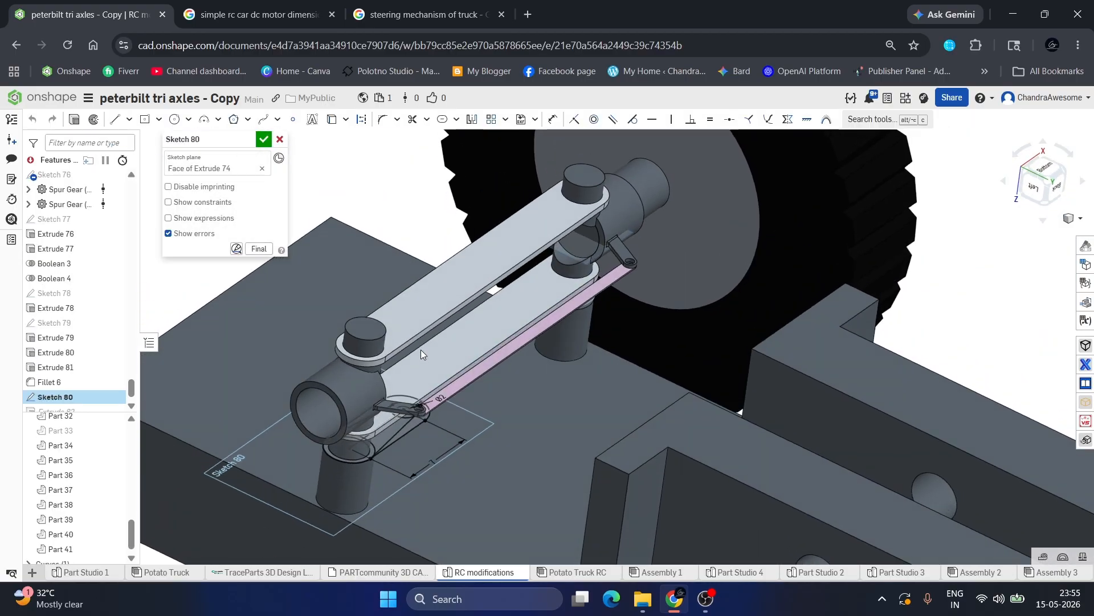
{"action": "left_click", "coordinate": [1037, 168]}
{"action": "scroll", "coordinate": [580, 158], "scroll_direction": "up", "scroll_amount": 6}
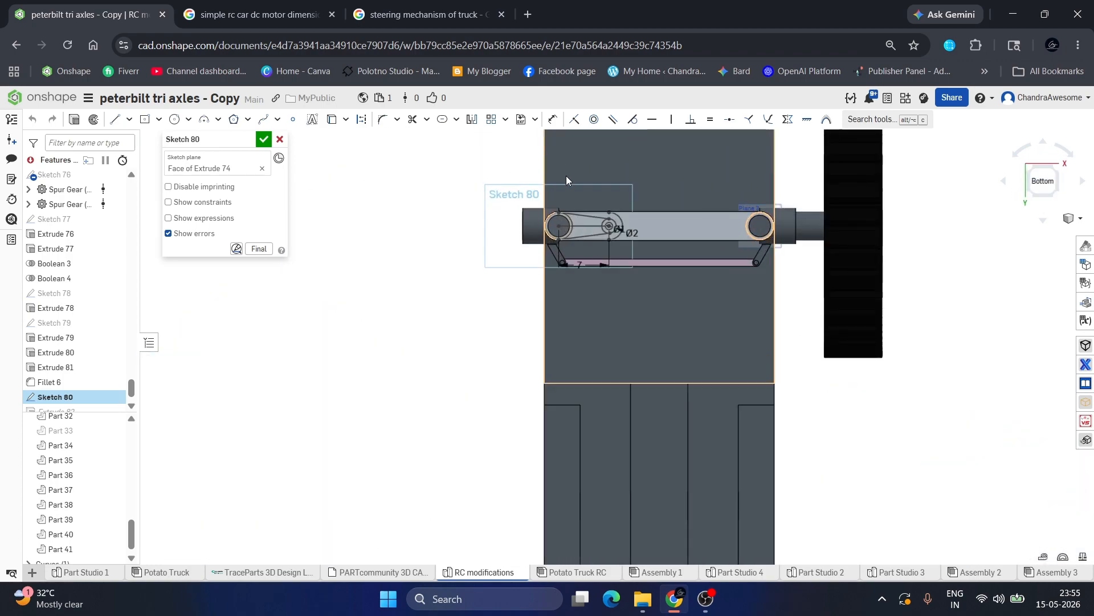
Draw a line from the centre of the arm's small hole perpendicular to the arm and dimension it to 10 mm.
{"action": "scroll", "coordinate": [587, 211], "scroll_direction": "up", "scroll_amount": 3}
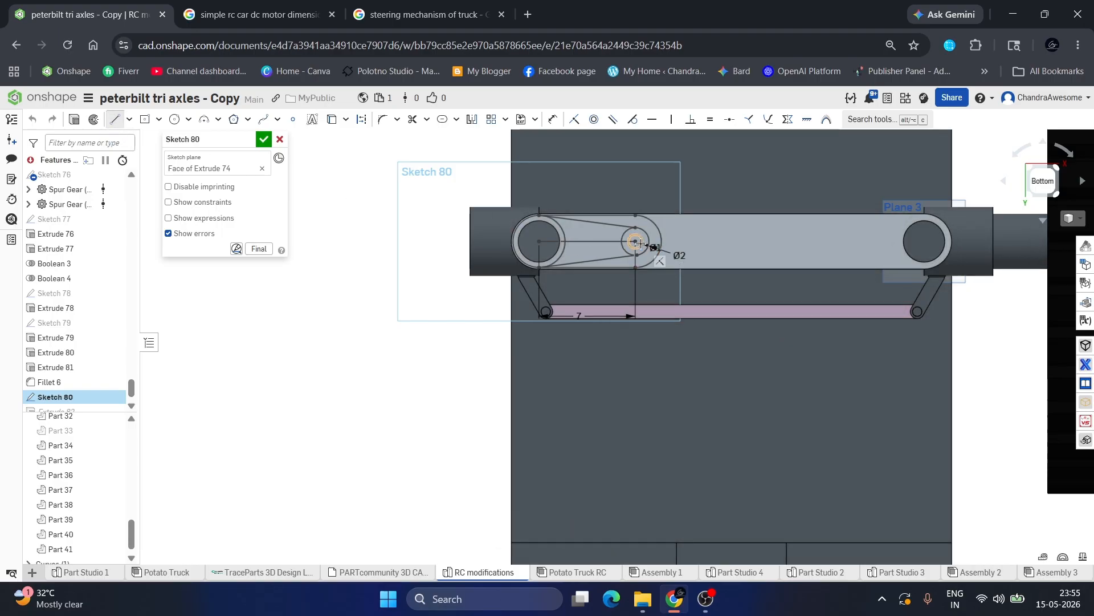
{"action": "left_click", "coordinate": [636, 378]}
{"action": "key", "text": "d"}
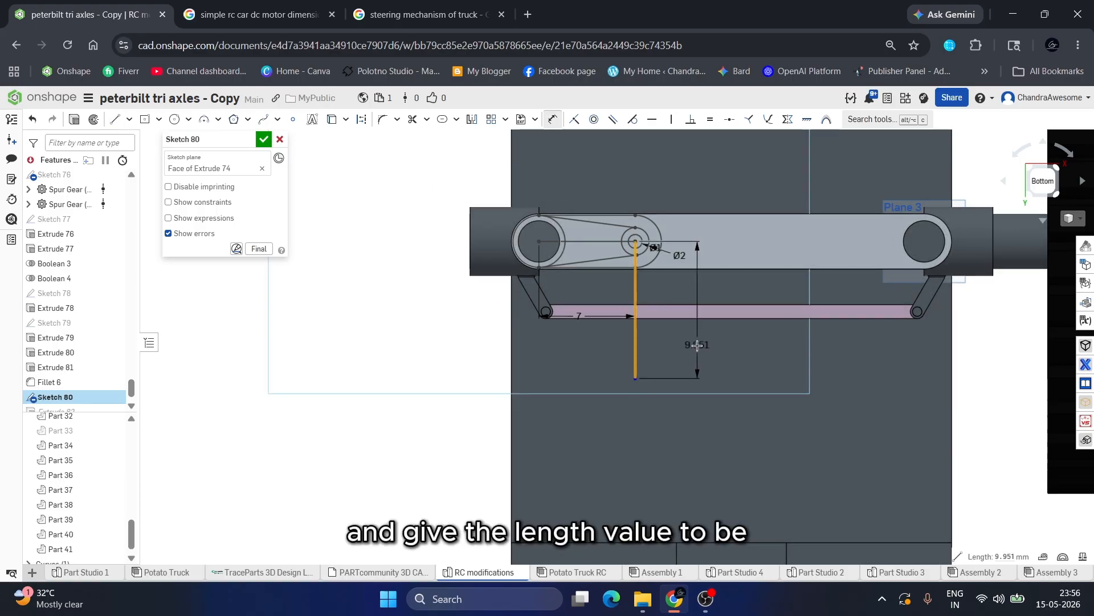
{"action": "left_click", "coordinate": [698, 350]}
{"action": "type", "text": "1"}
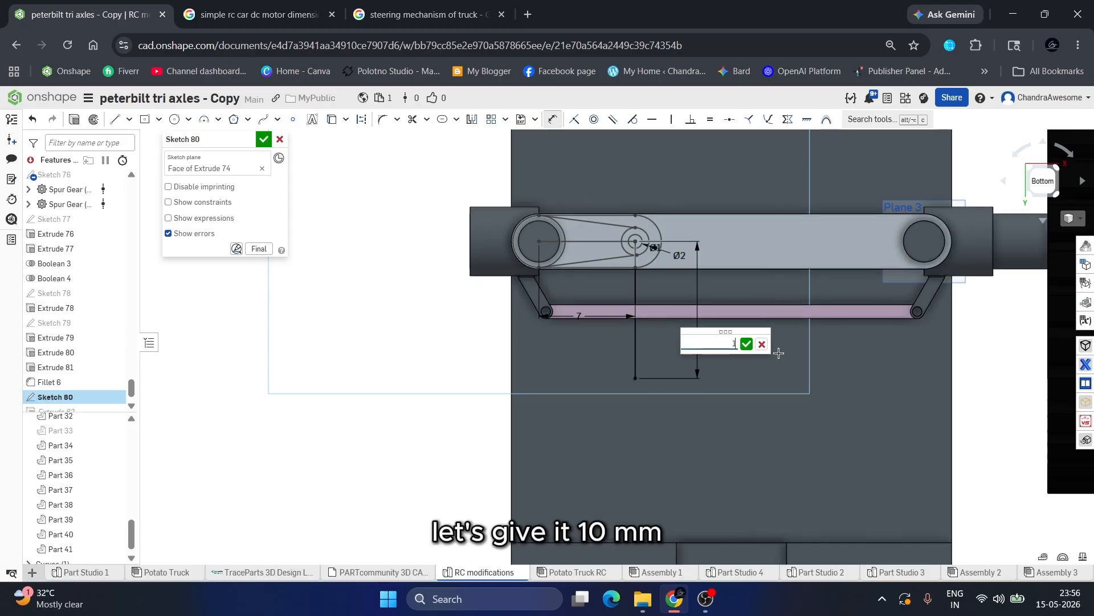
{"action": "type", "text": "0"}
{"action": "key", "text": "Return"}
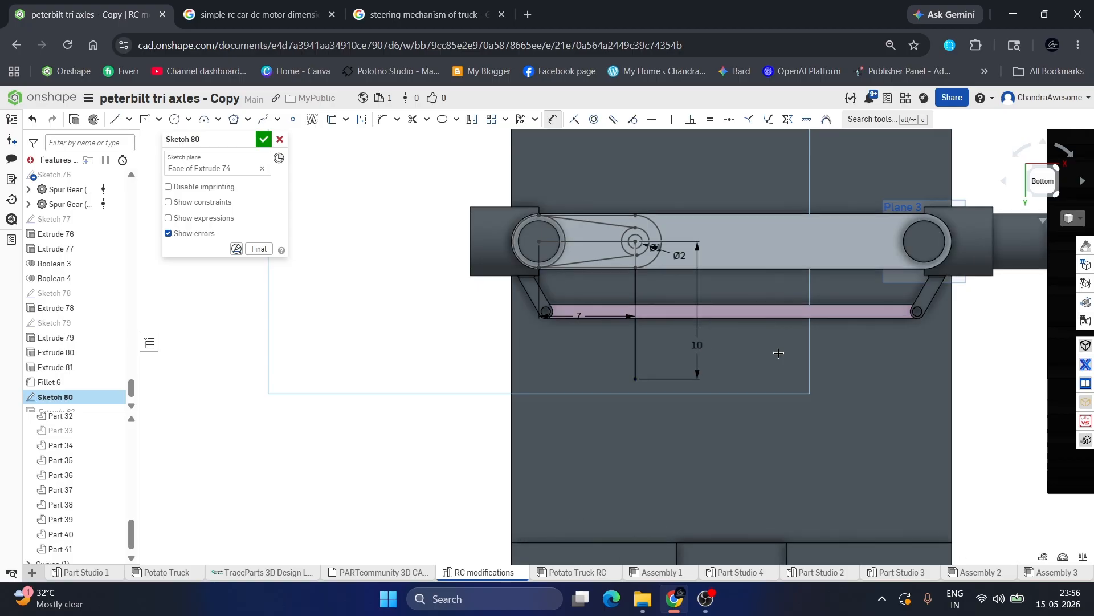
Create a slot with a 2 mm width around the 10 mm line and save Sketch 80.
{"action": "scroll", "coordinate": [779, 354], "scroll_direction": "up", "scroll_amount": 1}
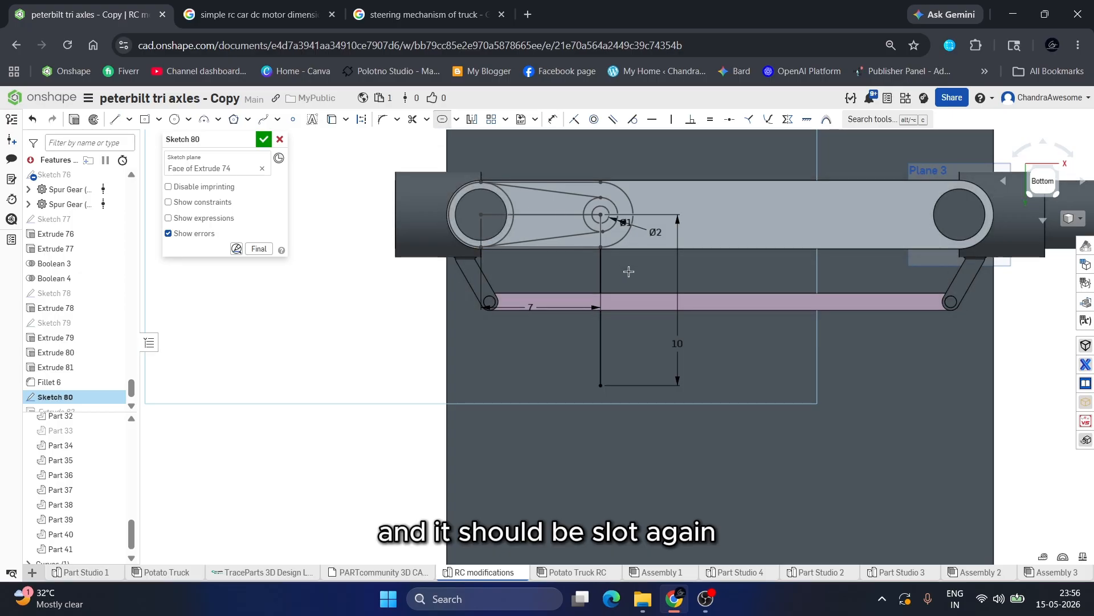
{"action": "left_click", "coordinate": [599, 276]}
{"action": "scroll", "coordinate": [600, 276], "scroll_direction": "down", "scroll_amount": 3}
{"action": "scroll", "coordinate": [604, 174], "scroll_direction": "up", "scroll_amount": 2}
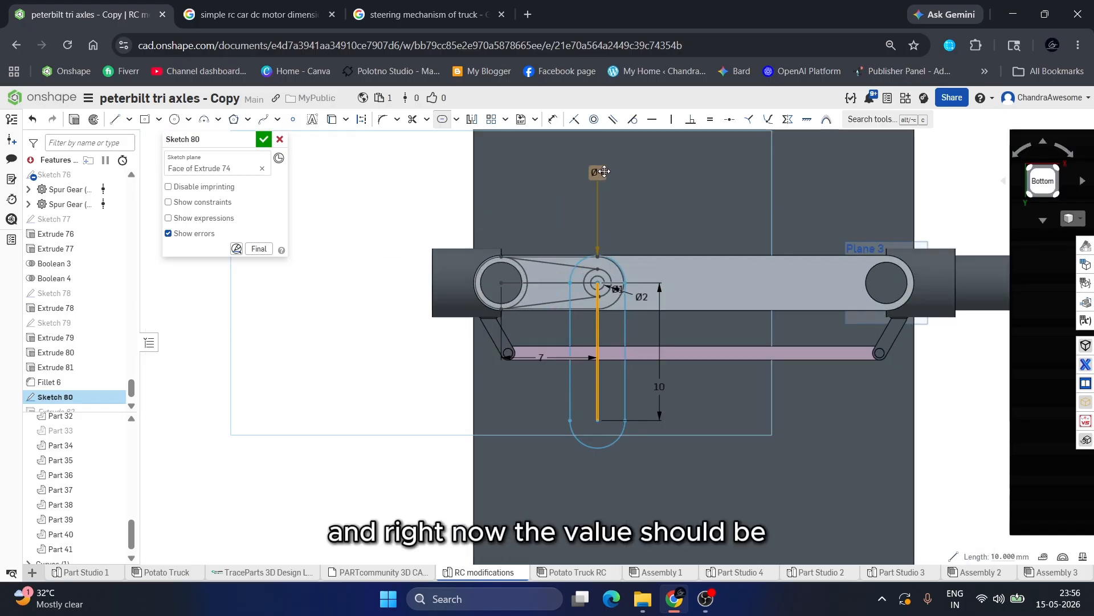
{"action": "double_click", "coordinate": [599, 174]}
{"action": "scroll", "coordinate": [599, 174], "scroll_direction": "down", "scroll_amount": 1}
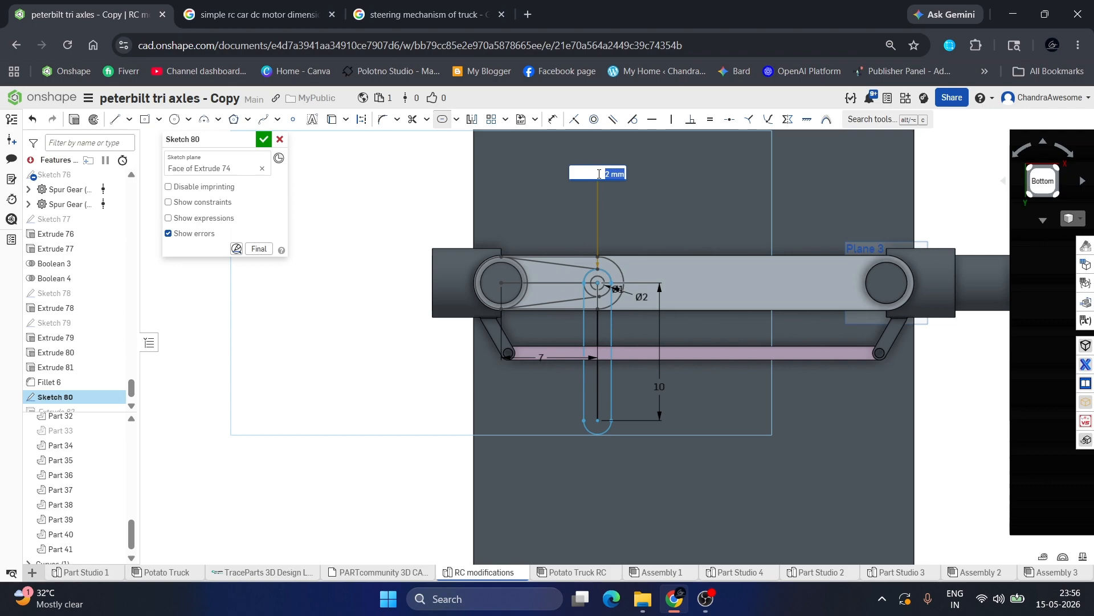
{"action": "key", "text": "Return"}
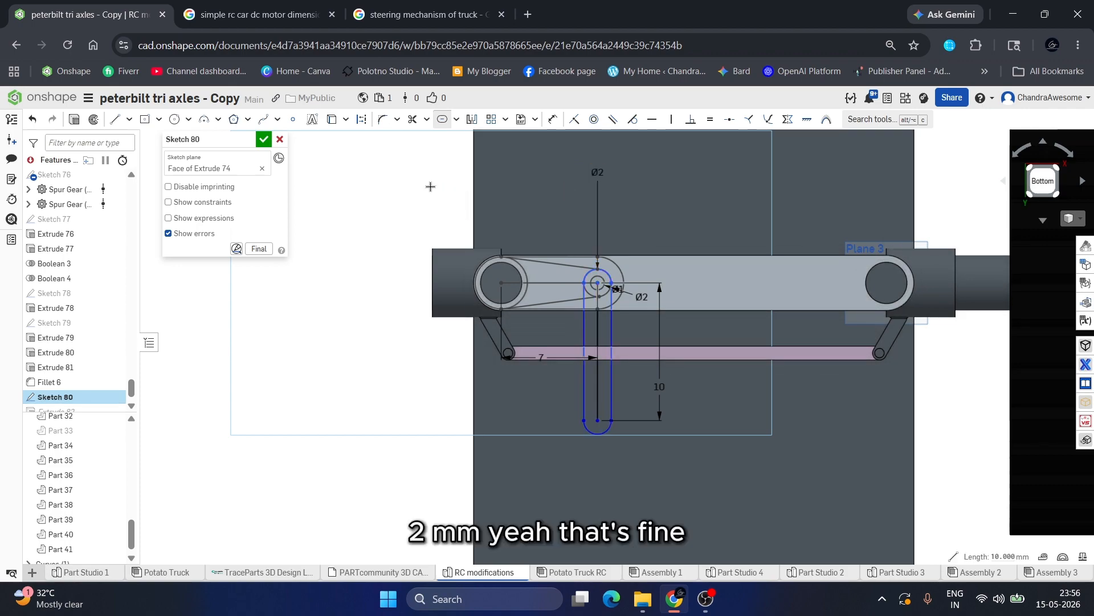
{"action": "scroll", "coordinate": [724, 360], "scroll_direction": "up", "scroll_amount": 1}
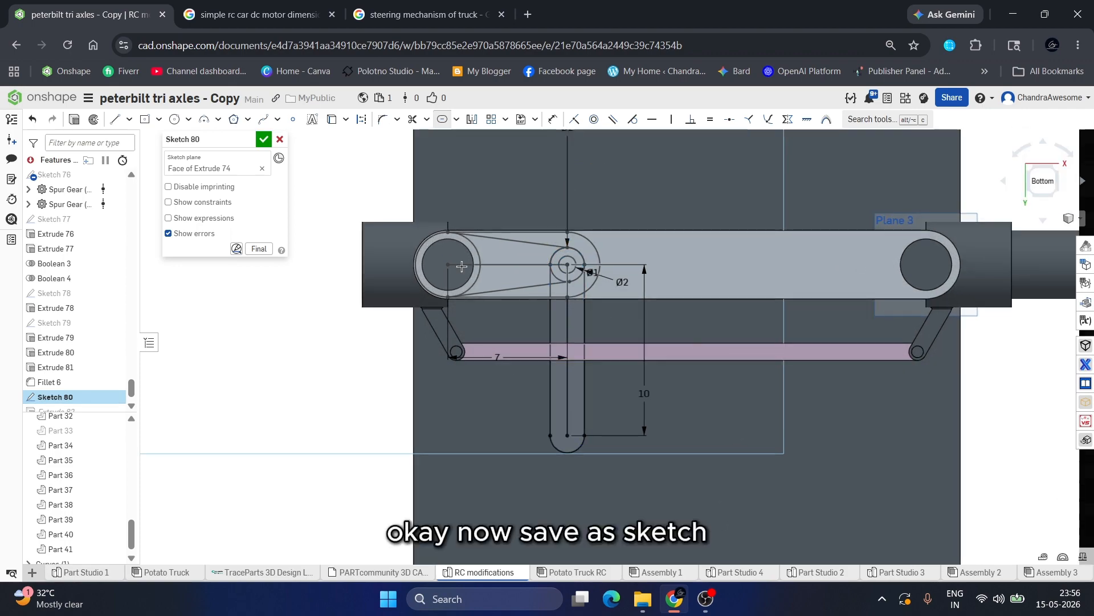
{"action": "left_click", "coordinate": [264, 142]}
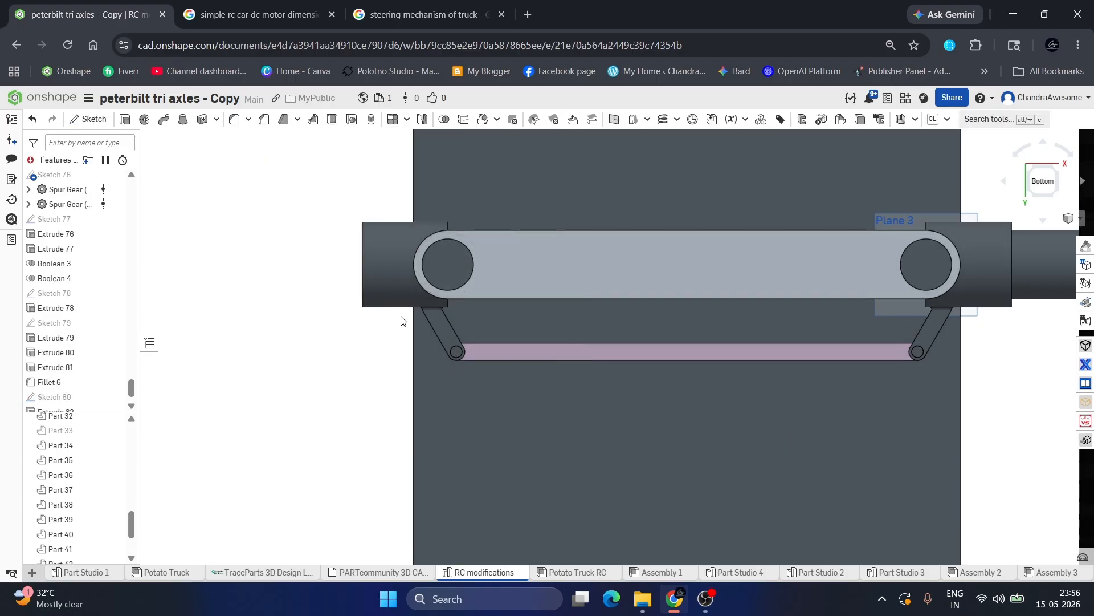
Edit Extrude 82 to include the missing Sketch 80 regions around the arm's small hole, and save it.
{"action": "right_click_drag", "start_coordinate": [403, 332], "coordinate": [412, 268]}
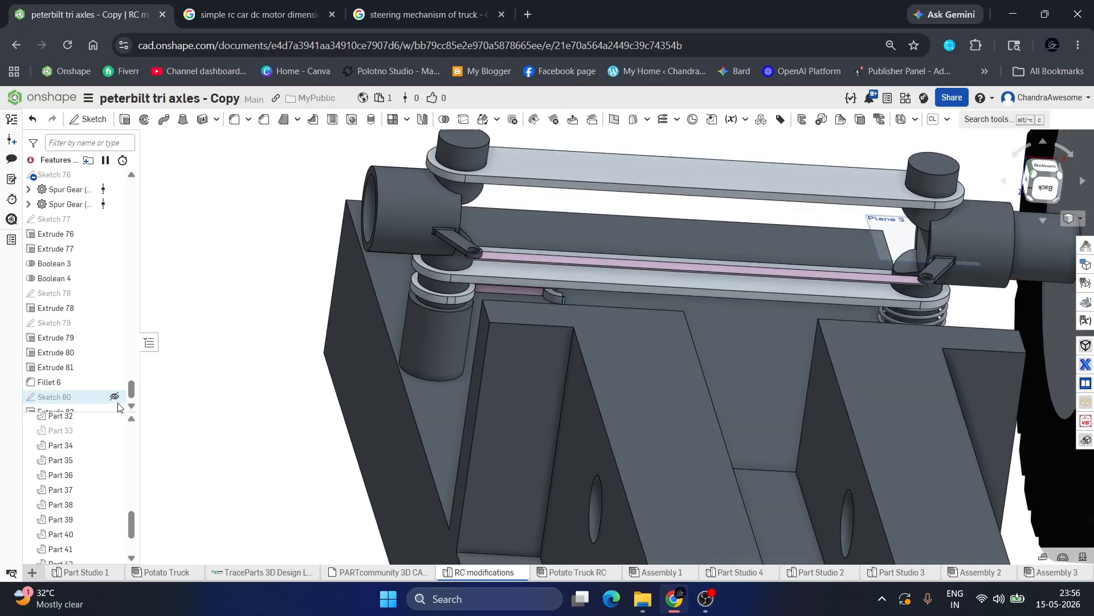
{"action": "scroll", "coordinate": [83, 387], "scroll_direction": "down", "scroll_amount": 1}
{"action": "right_click", "coordinate": [83, 390]}
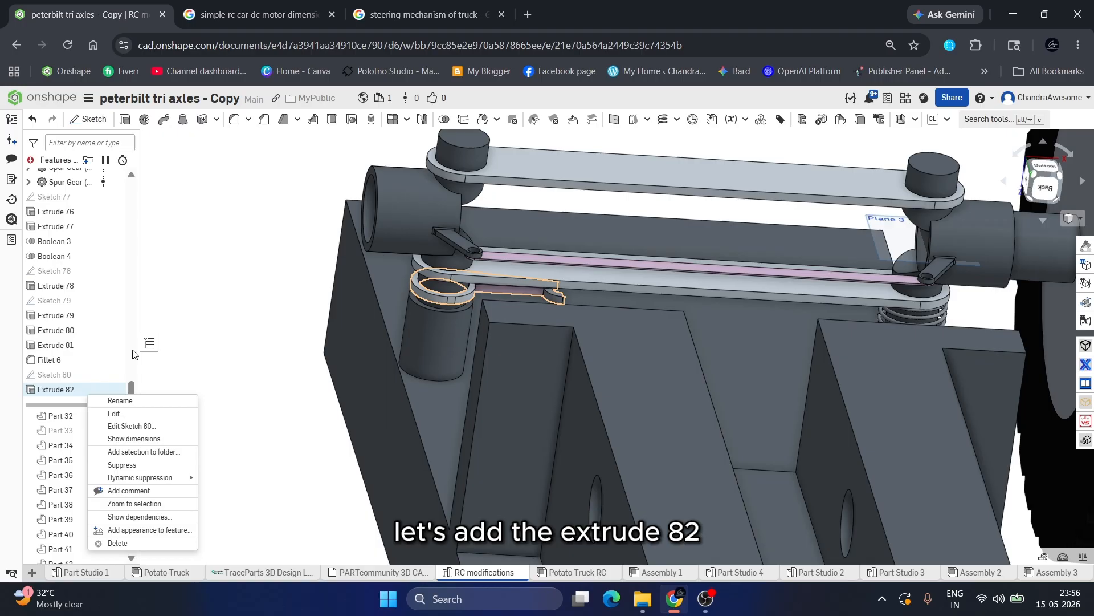
{"action": "left_click", "coordinate": [130, 417]}
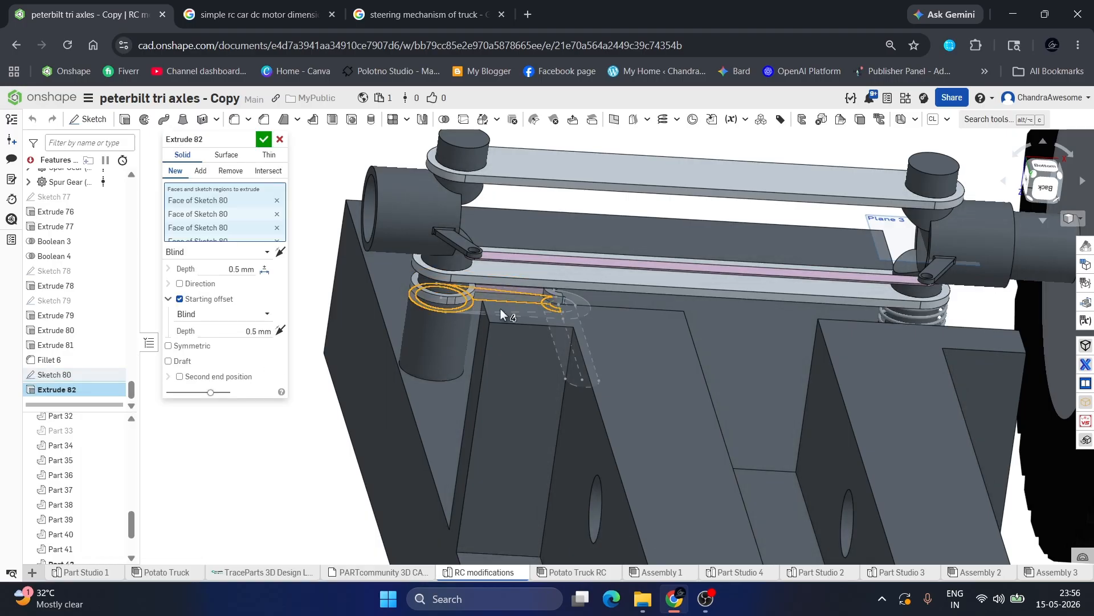
{"action": "scroll", "coordinate": [500, 309], "scroll_direction": "up", "scroll_amount": 3}
{"action": "right_click_drag", "start_coordinate": [471, 303], "coordinate": [499, 290]}
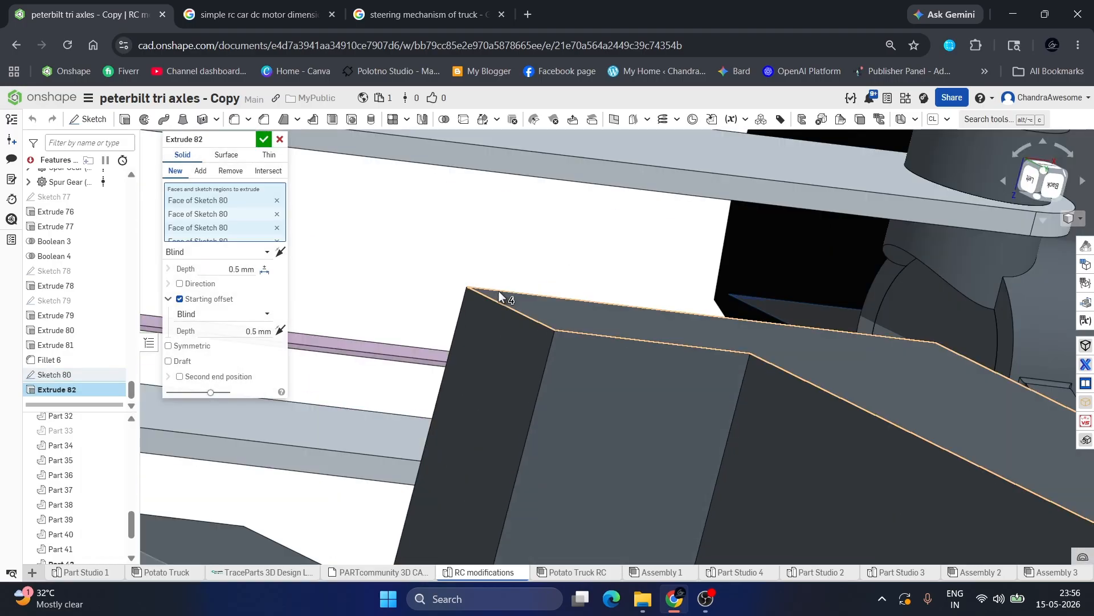
{"action": "scroll", "coordinate": [499, 290], "scroll_direction": "down", "scroll_amount": 5}
{"action": "scroll", "coordinate": [381, 319], "scroll_direction": "up", "scroll_amount": 5}
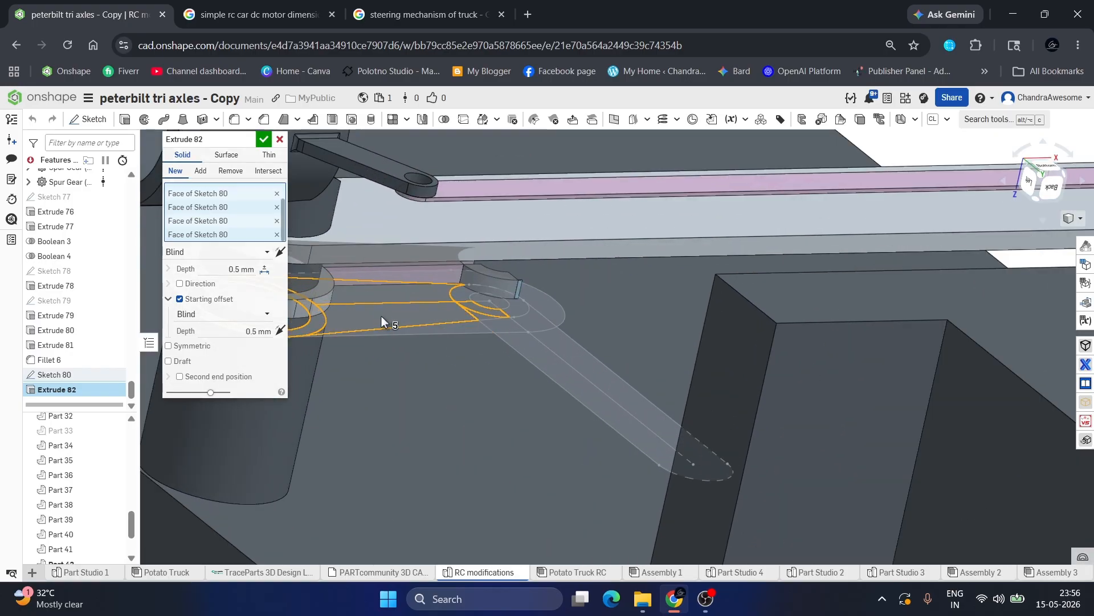
{"action": "scroll", "coordinate": [491, 323], "scroll_direction": "up", "scroll_amount": 3}
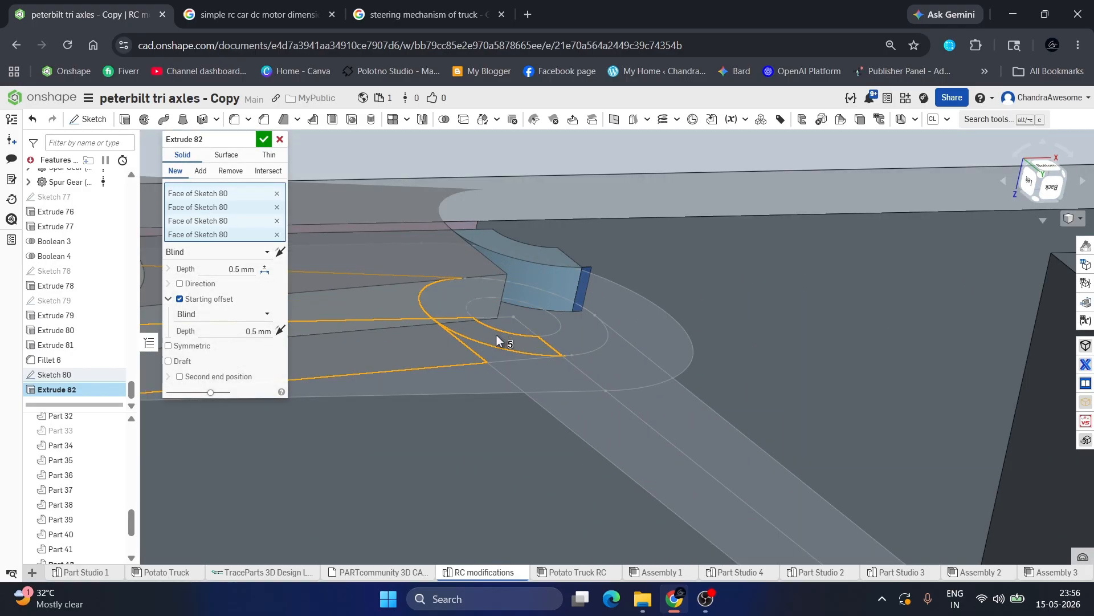
{"action": "left_click", "coordinate": [564, 341]}
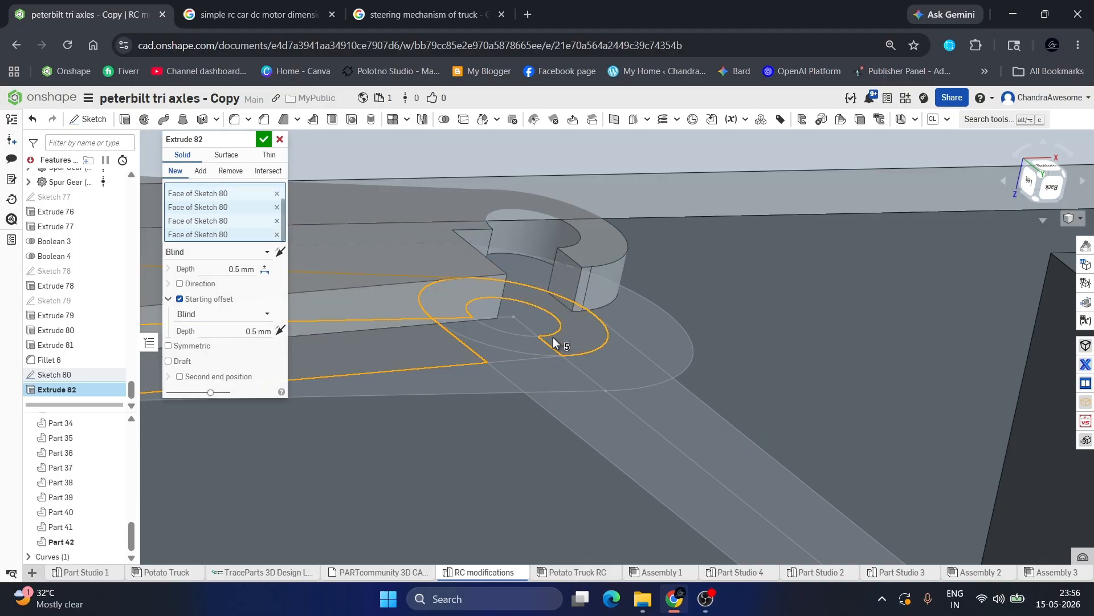
{"action": "left_click", "coordinate": [526, 343]}
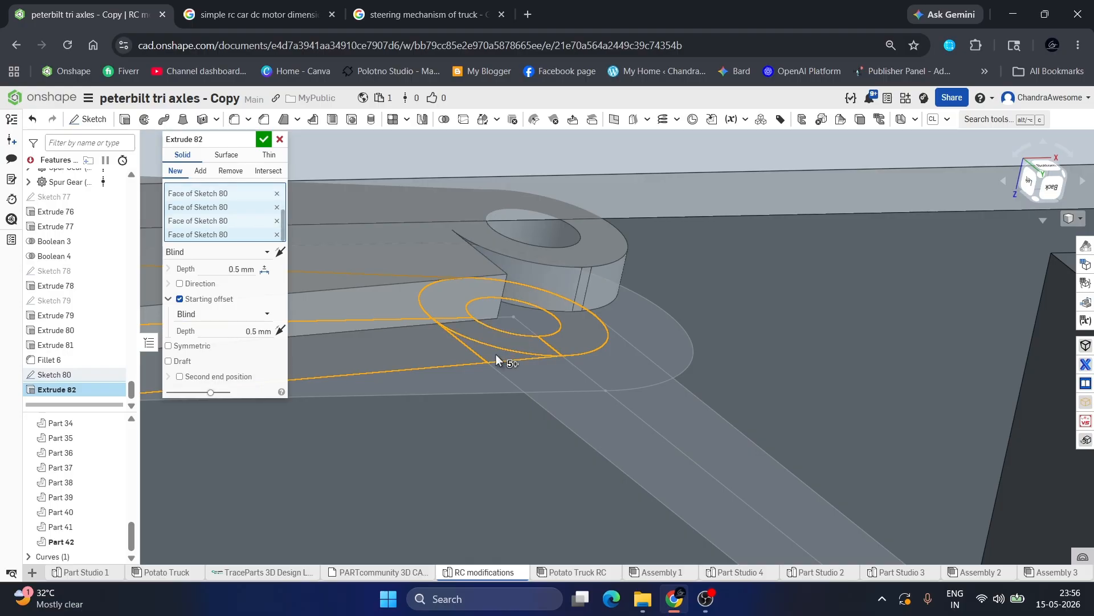
{"action": "scroll", "coordinate": [579, 308], "scroll_direction": "up", "scroll_amount": 5}
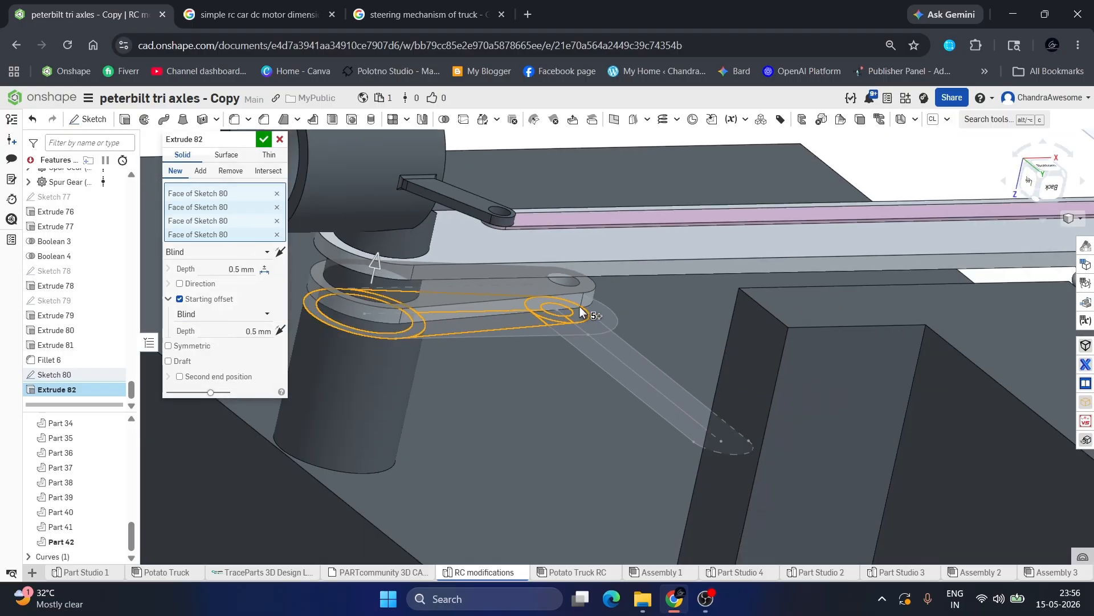
{"action": "right_click_drag", "start_coordinate": [530, 329], "coordinate": [550, 320]}
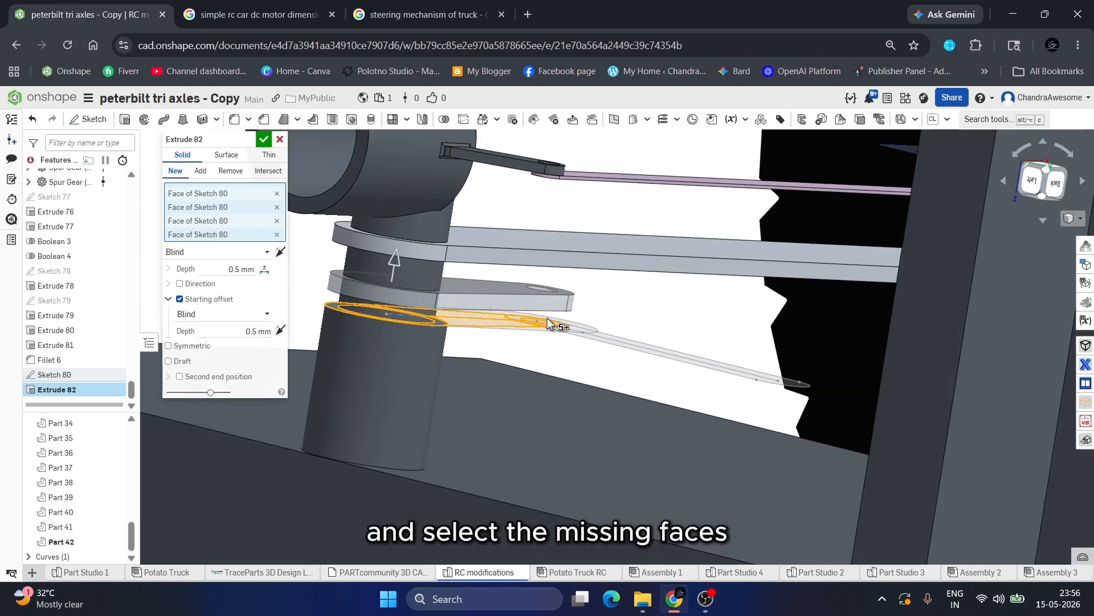
{"action": "left_click", "coordinate": [263, 139]}
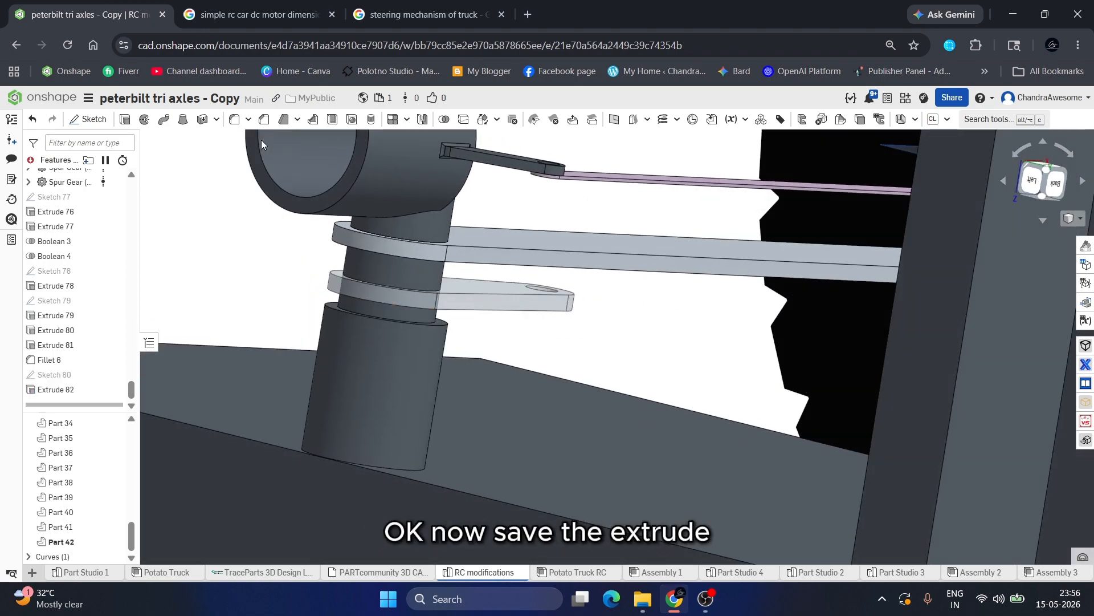
Show Sketch 80 and start a new extrude from the regions of its 10 mm slot, including those around the arm's small hole.
{"action": "left_click", "coordinate": [114, 374]}
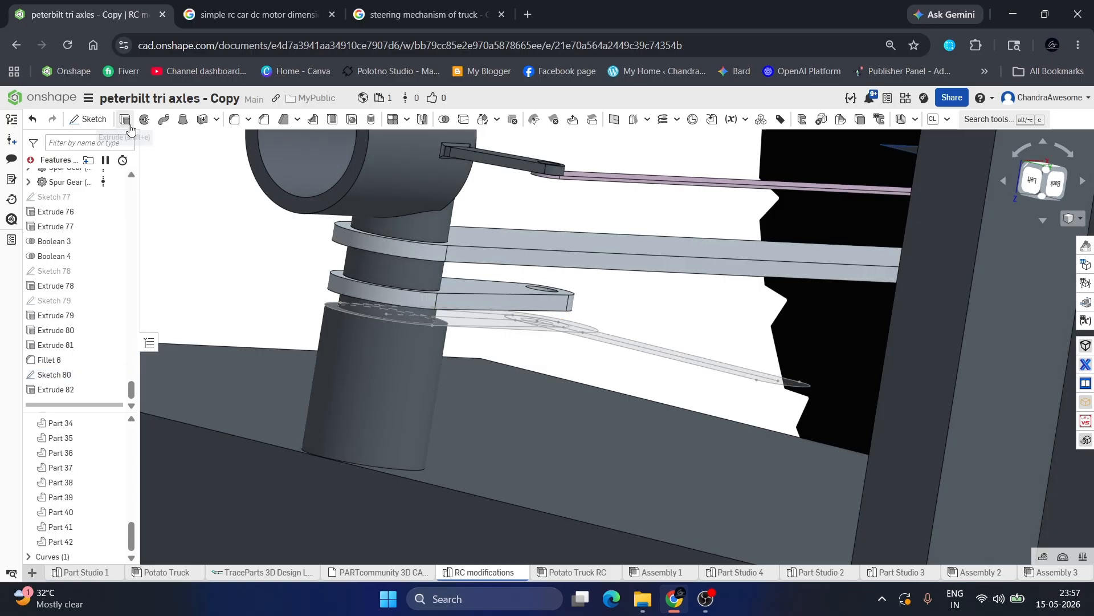
{"action": "key", "text": "shift+e"}
{"action": "scroll", "coordinate": [584, 342], "scroll_direction": "up", "scroll_amount": 5}
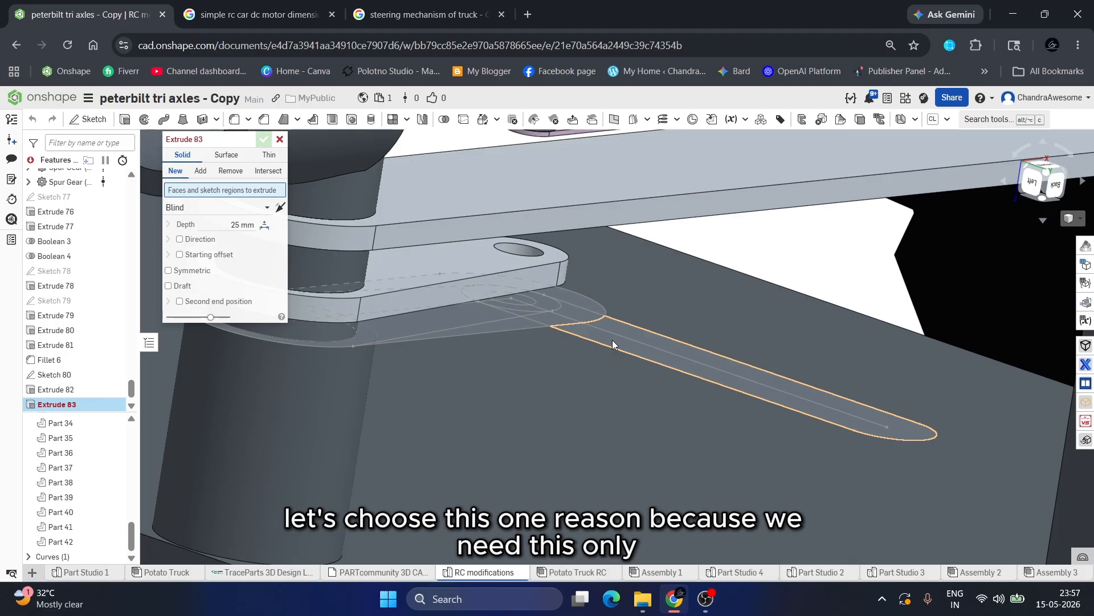
{"action": "left_click", "coordinate": [613, 344]}
{"action": "scroll", "coordinate": [575, 319], "scroll_direction": "up", "scroll_amount": 3}
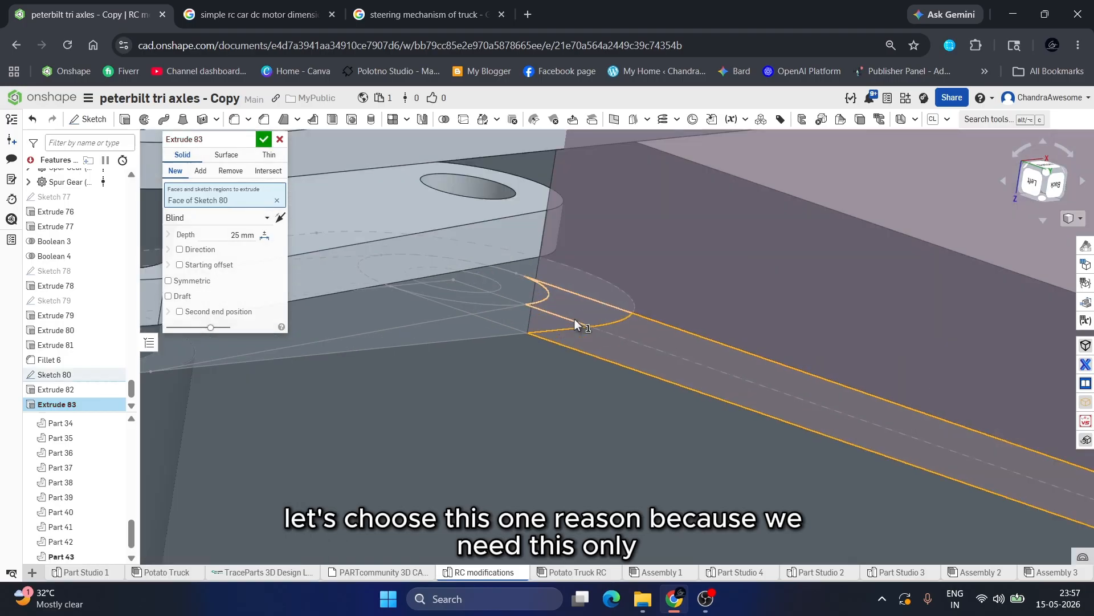
{"action": "left_click", "coordinate": [523, 293]}
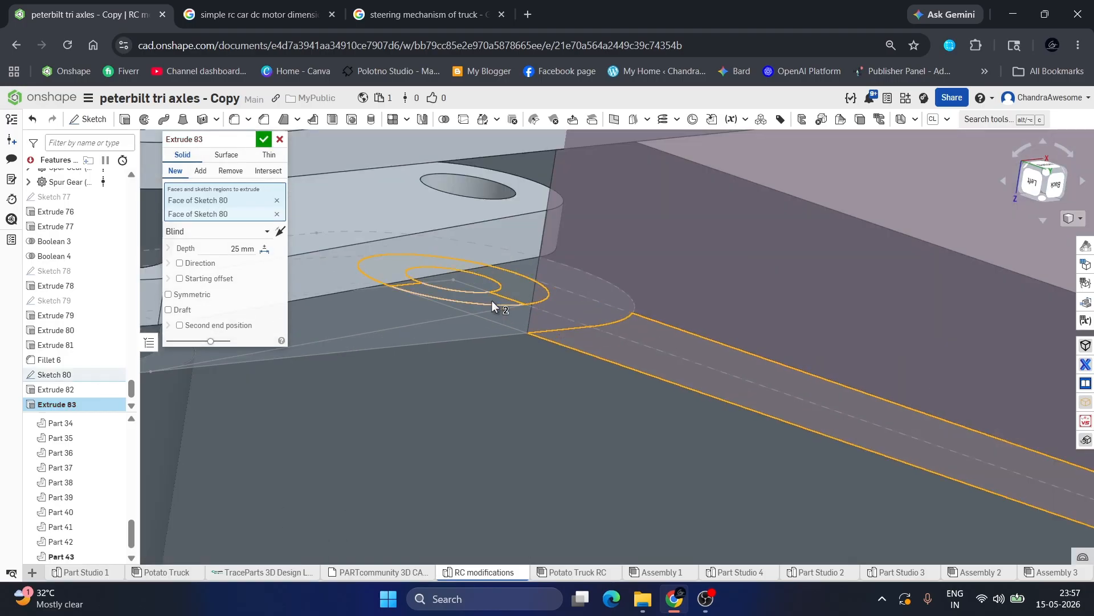
{"action": "left_click", "coordinate": [491, 300]}
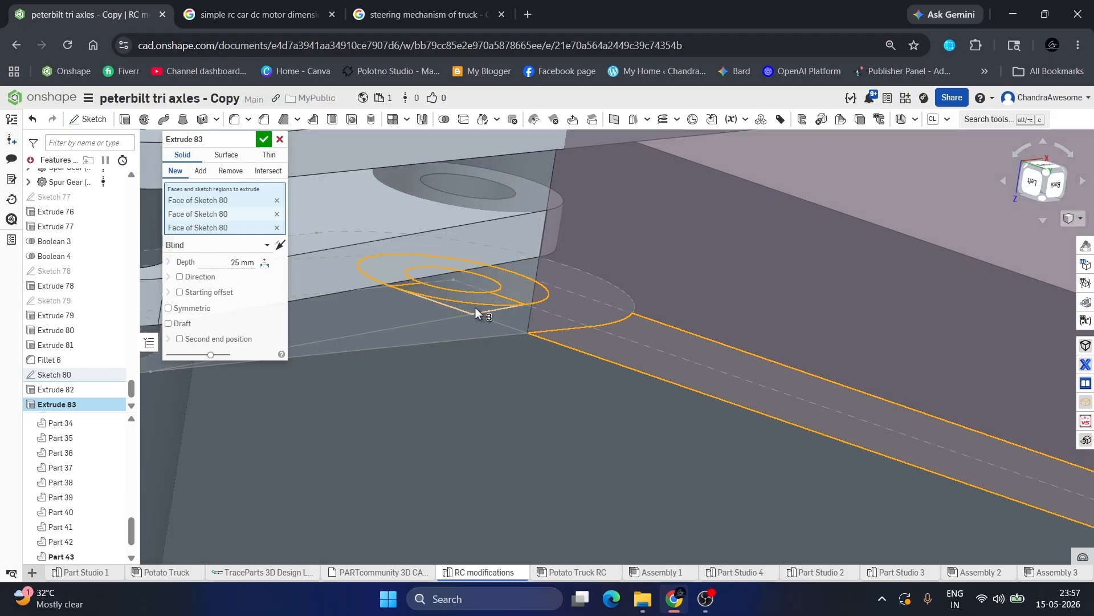
{"action": "left_click", "coordinate": [525, 326]}
{"action": "left_click", "coordinate": [526, 322]}
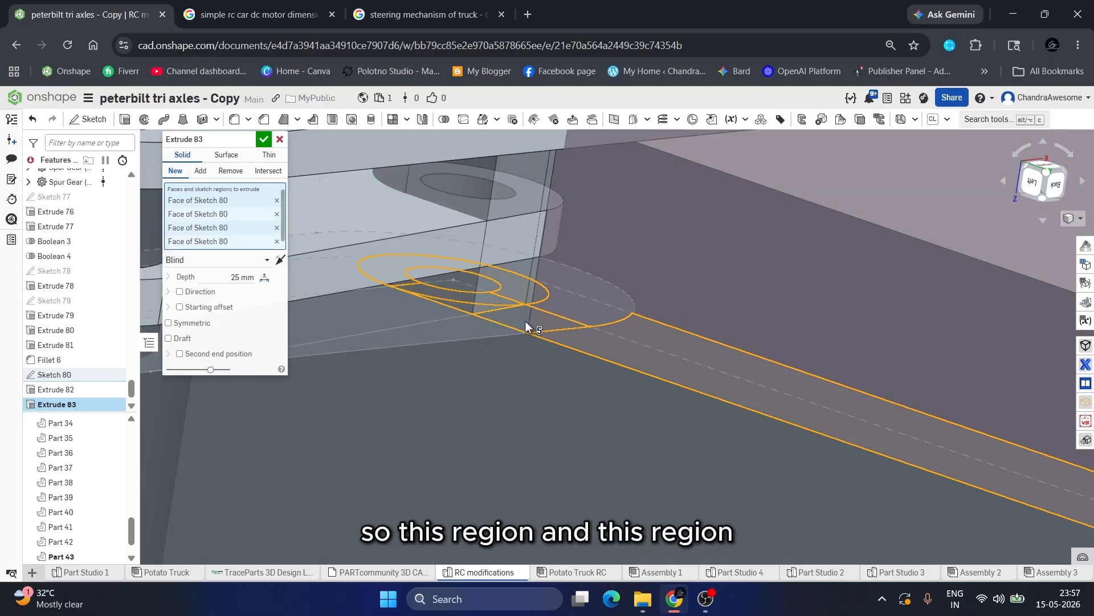
{"action": "scroll", "coordinate": [553, 317], "scroll_direction": "down", "scroll_amount": 5}
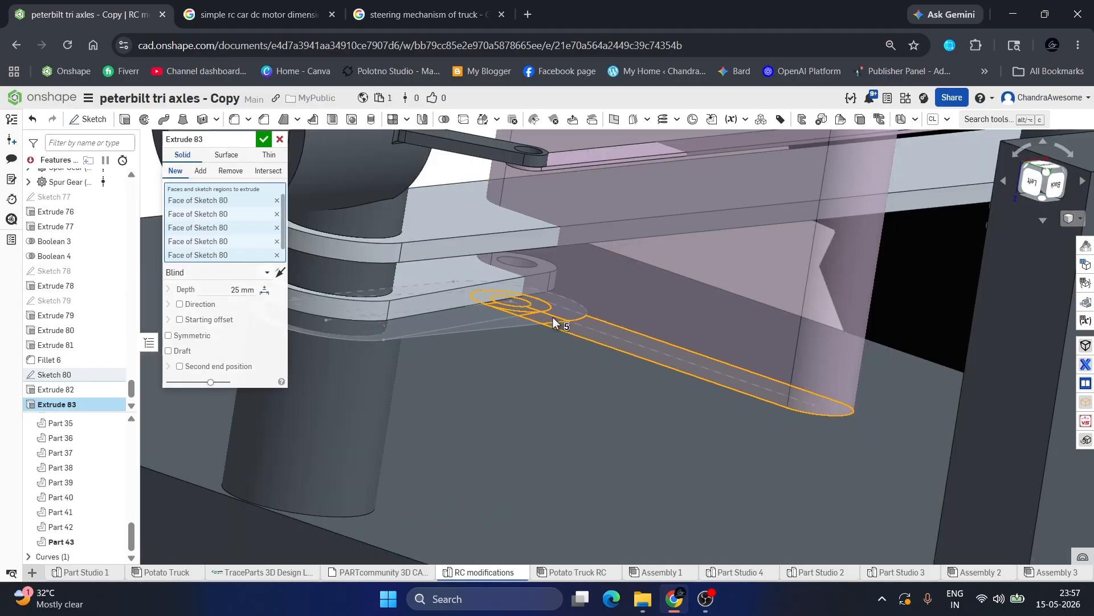
{"action": "right_click_drag", "start_coordinate": [553, 317], "coordinate": [562, 286]}
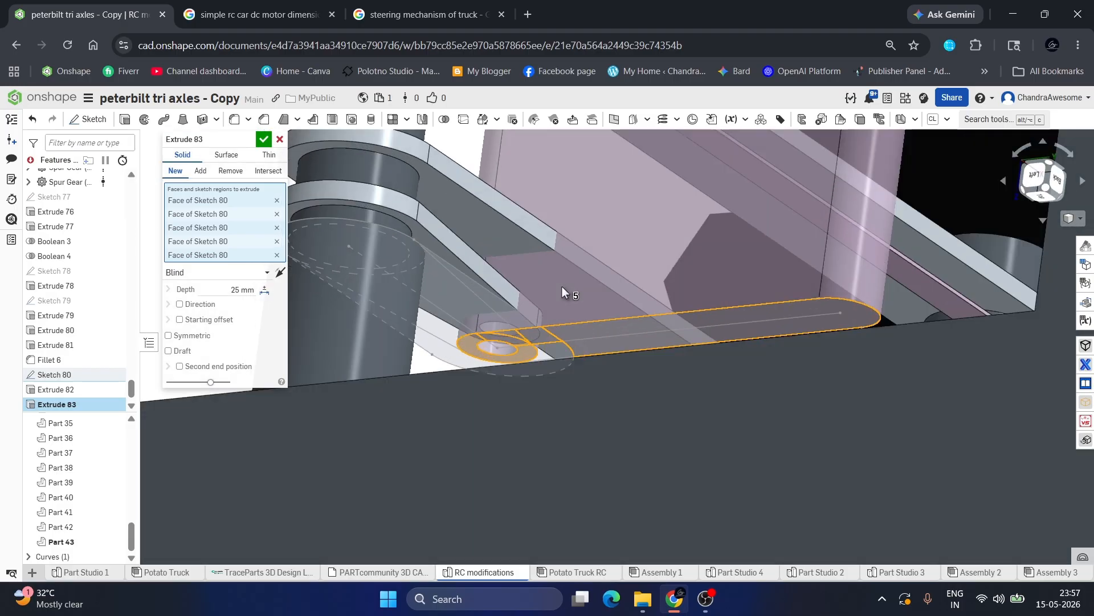
{"action": "left_click", "coordinate": [552, 349]}
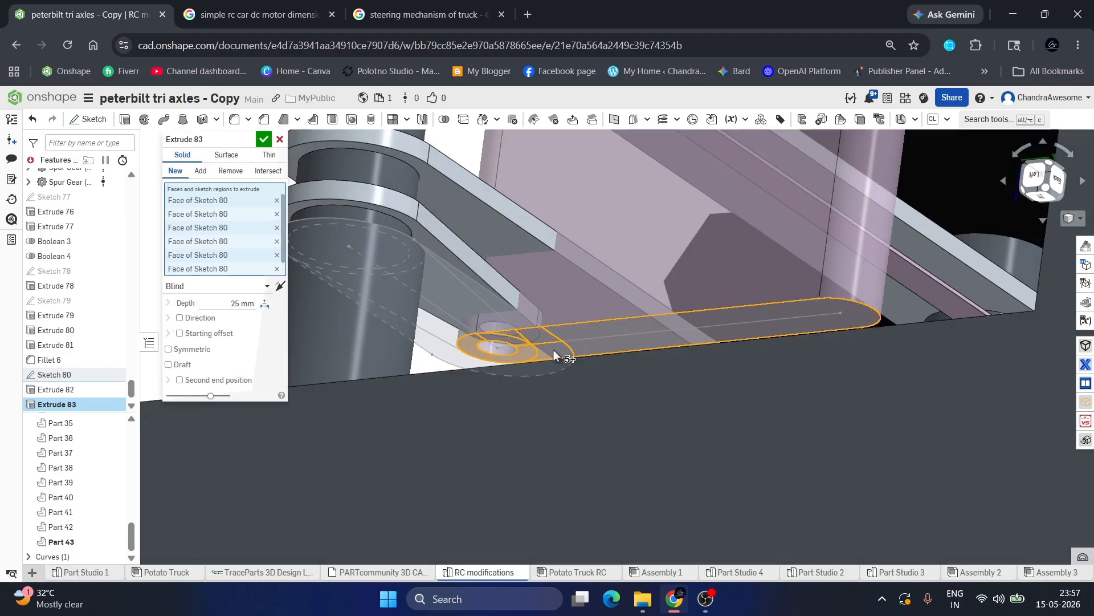
{"action": "mouse_move", "coordinate": [552, 350]}
{"action": "right_mouse_down"}
{"action": "mouse_move", "coordinate": [556, 370]}
{"action": "mouse_move", "coordinate": [541, 389]}
{"action": "right_mouse_up"}
Set the slot plate's extrude depth to 0.5 mm and make it a new part.
{"action": "left_click", "coordinate": [220, 306]}
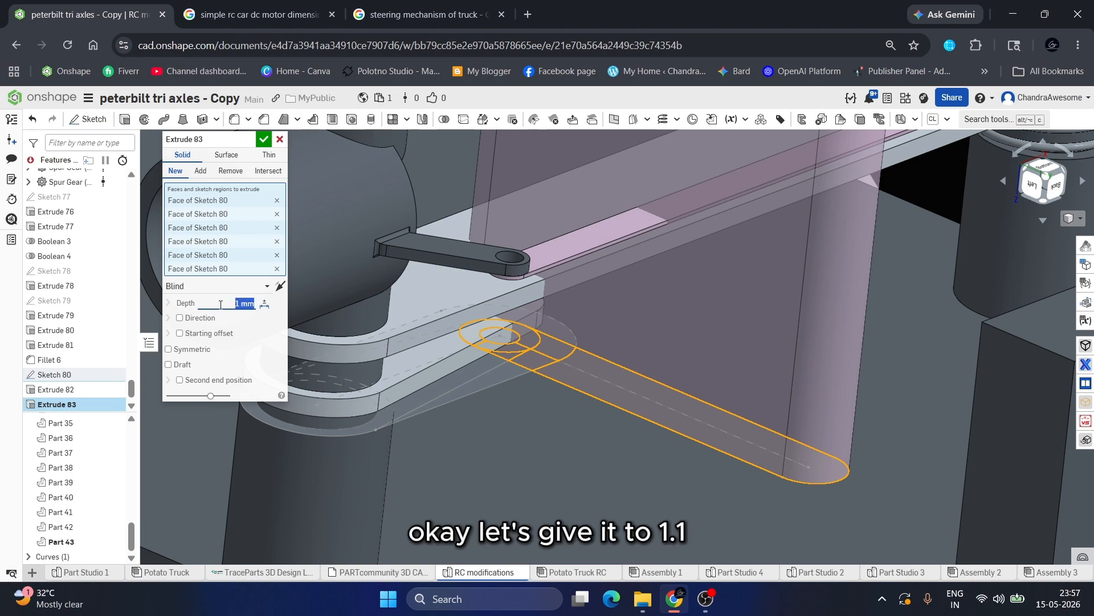
{"action": "type", "text": "0.5"}
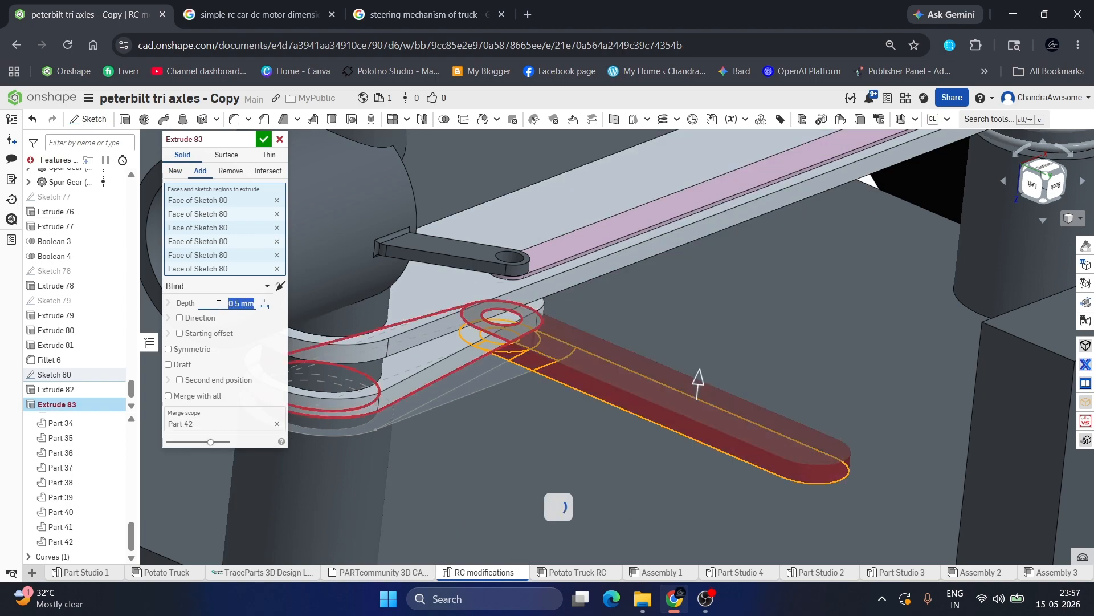
{"action": "right_click_drag", "start_coordinate": [536, 411], "coordinate": [539, 367]}
{"action": "left_click", "coordinate": [181, 171]}
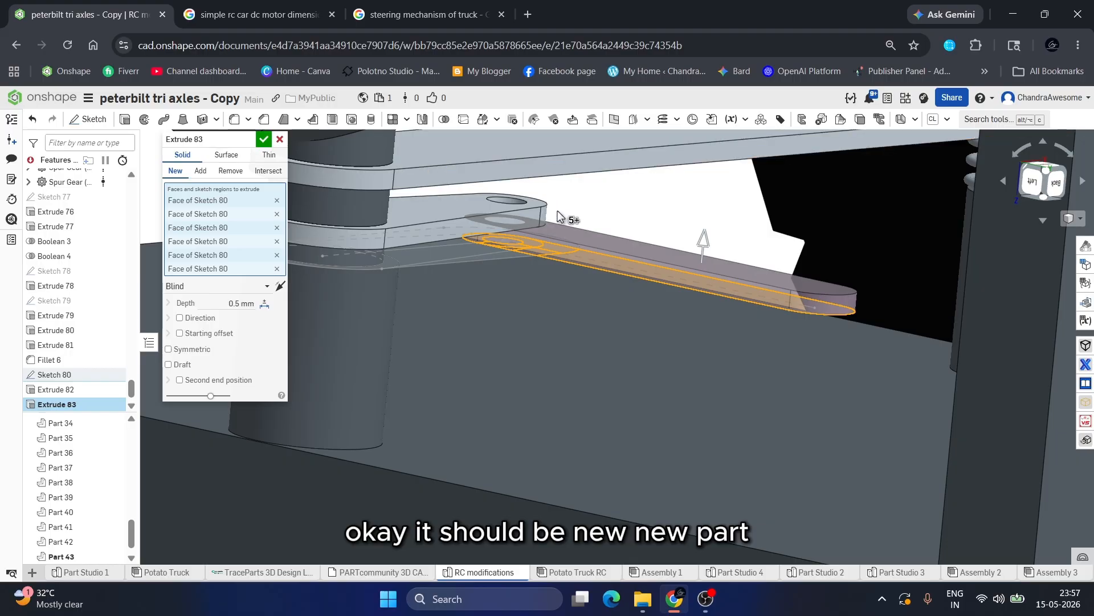
Give the slot plate's extrude a 1 mm blind starting offset and save it.
{"action": "scroll", "coordinate": [556, 237], "scroll_direction": "down", "scroll_amount": 5}
{"action": "scroll", "coordinate": [473, 227], "scroll_direction": "up", "scroll_amount": 4}
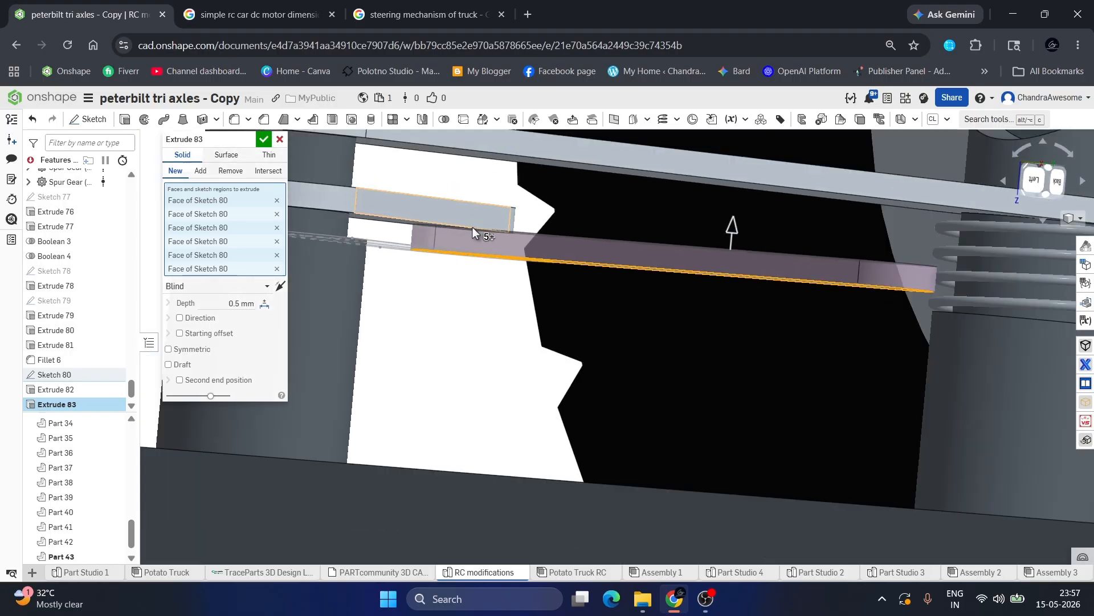
{"action": "mouse_move", "coordinate": [484, 233]}
{"action": "right_mouse_down"}
{"action": "mouse_move", "coordinate": [488, 213]}
{"action": "mouse_move", "coordinate": [480, 239]}
{"action": "right_mouse_up"}
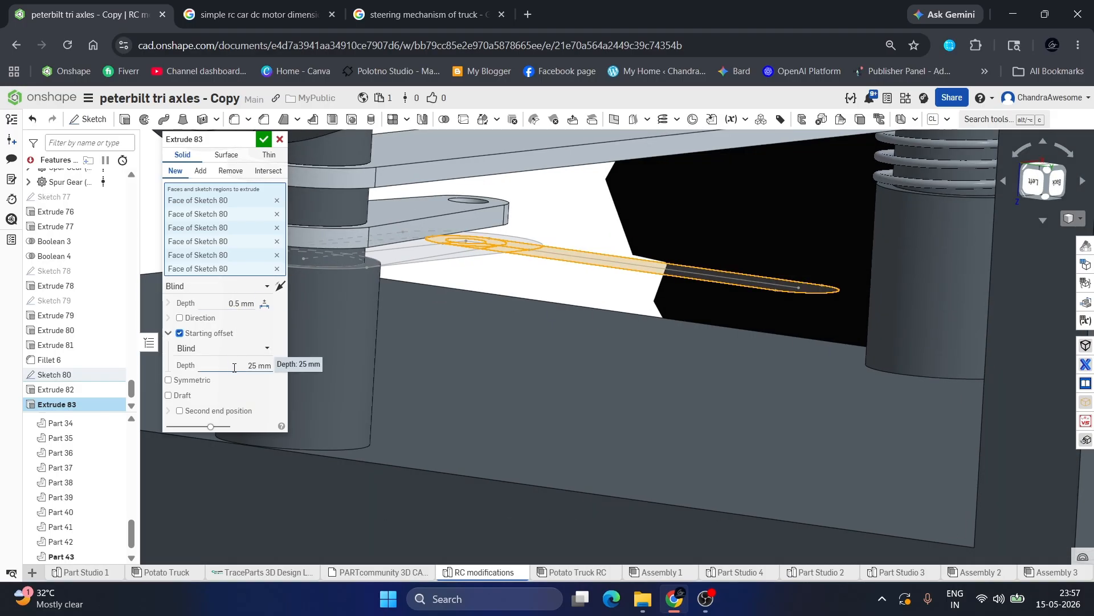
{"action": "key", "text": "BackSpace"}
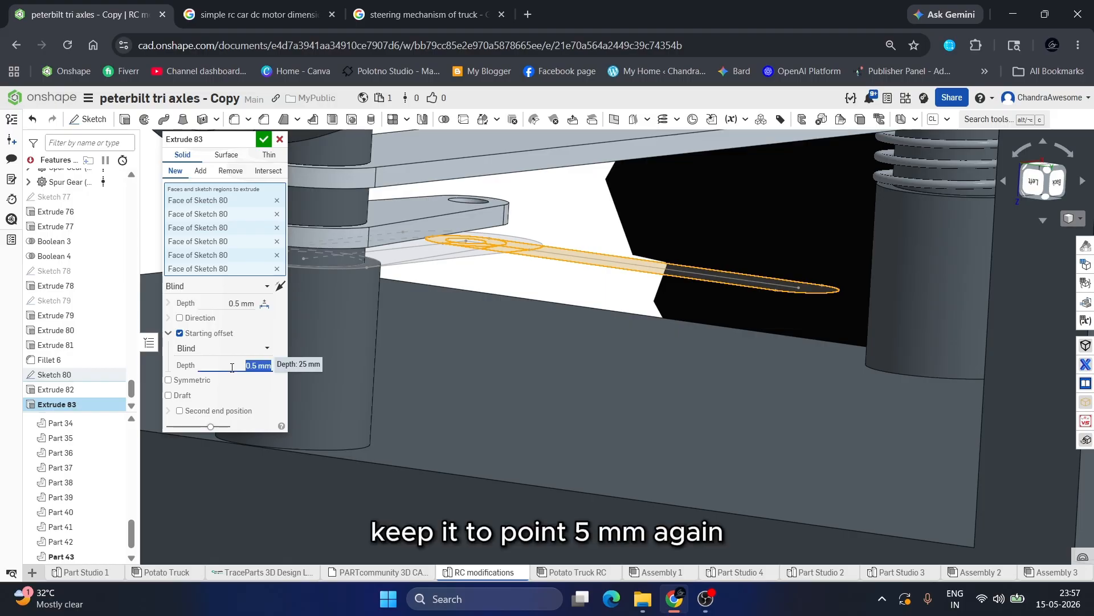
{"action": "type", "text": "1"}
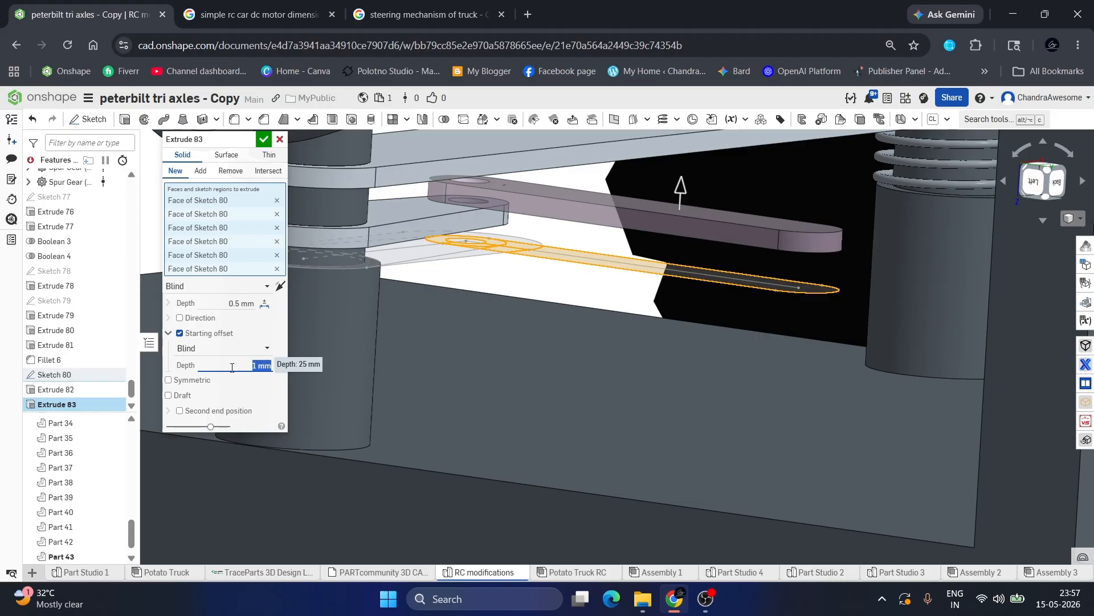
{"action": "left_click", "coordinate": [264, 140]}
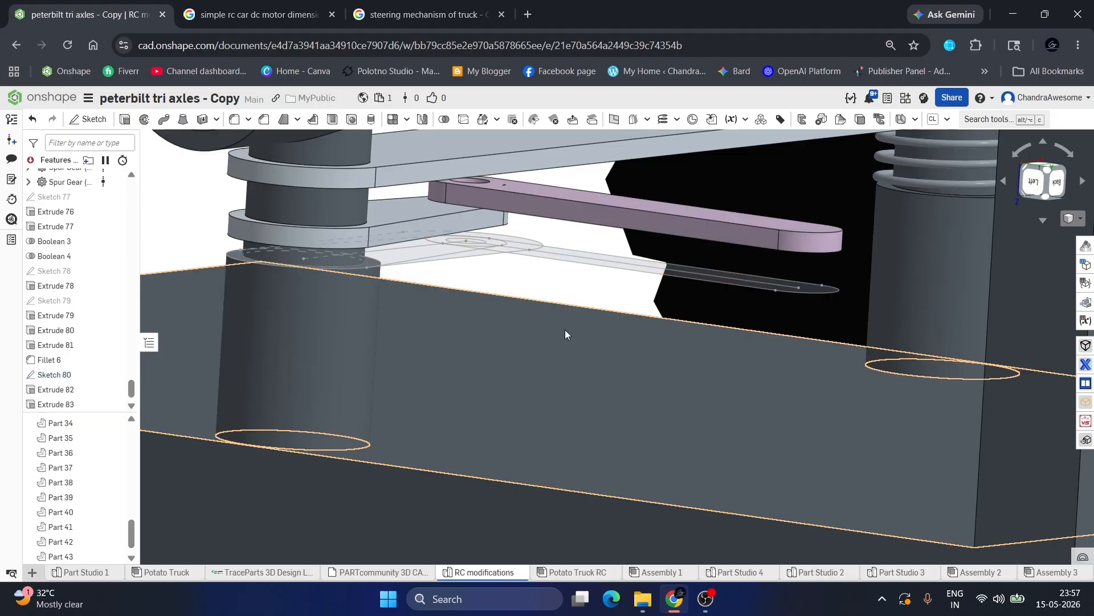
Hide Sketch 80.
{"action": "scroll", "coordinate": [565, 329], "scroll_direction": "down", "scroll_amount": 5}
{"action": "mouse_move", "coordinate": [566, 330]}
{"action": "right_mouse_down"}
{"action": "mouse_move", "coordinate": [591, 328]}
{"action": "mouse_move", "coordinate": [599, 344]}
{"action": "mouse_move", "coordinate": [750, 358]}
{"action": "right_mouse_up"}
{"action": "scroll", "coordinate": [747, 360], "scroll_direction": "up", "scroll_amount": 2}
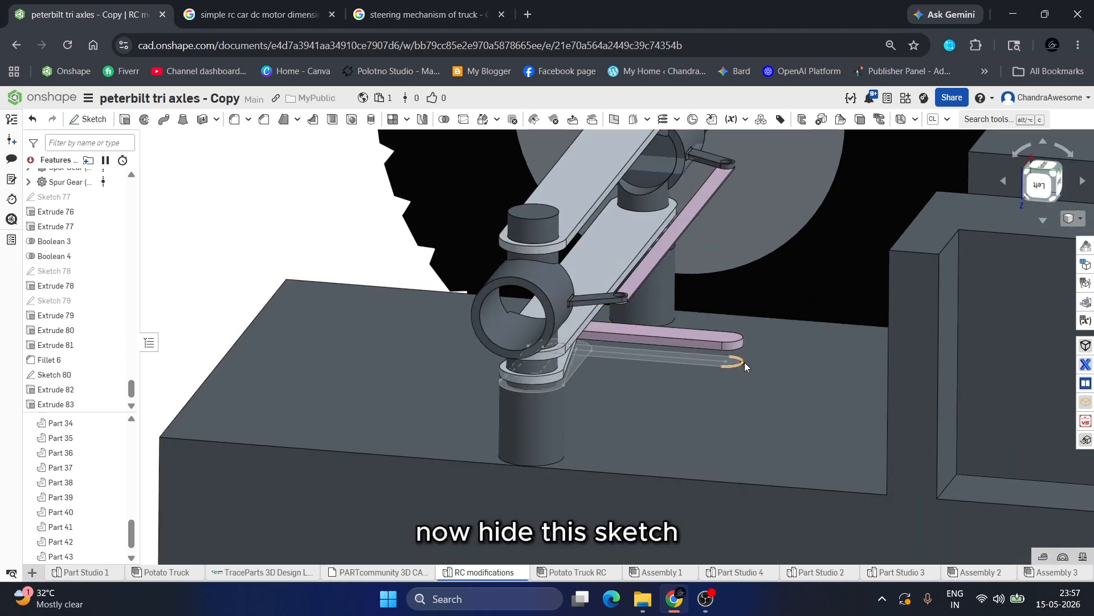
{"action": "left_click", "coordinate": [114, 374]}
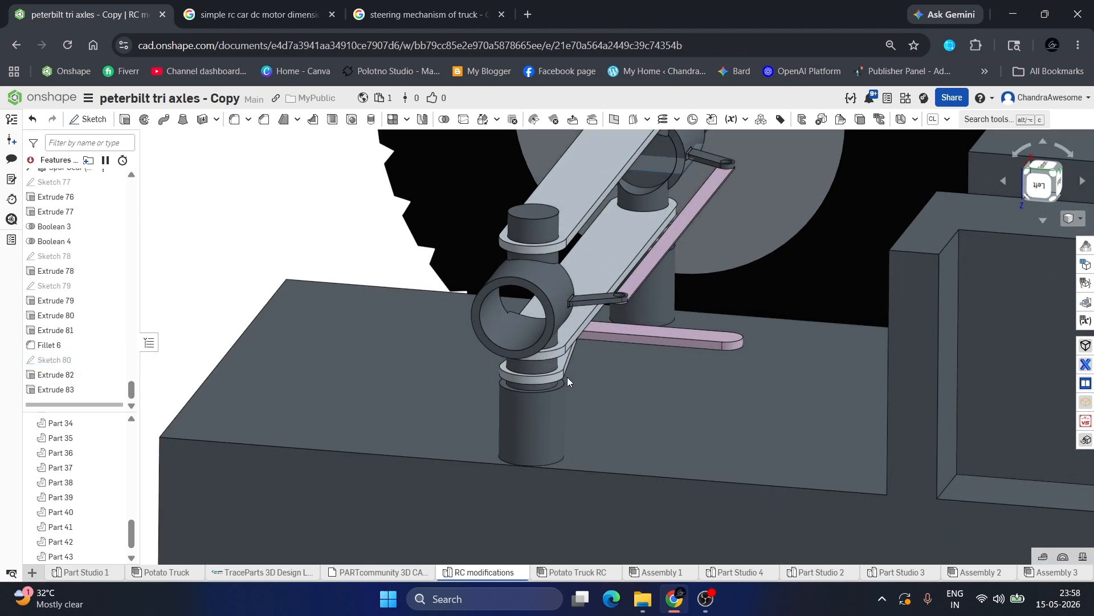
Make Sketch 80 visible again below the new link plate on the front axle.
{"action": "scroll", "coordinate": [567, 376], "scroll_direction": "down", "scroll_amount": 2}
{"action": "right_click_drag", "start_coordinate": [599, 374], "coordinate": [696, 349]}
{"action": "scroll", "coordinate": [689, 346], "scroll_direction": "down", "scroll_amount": 2}
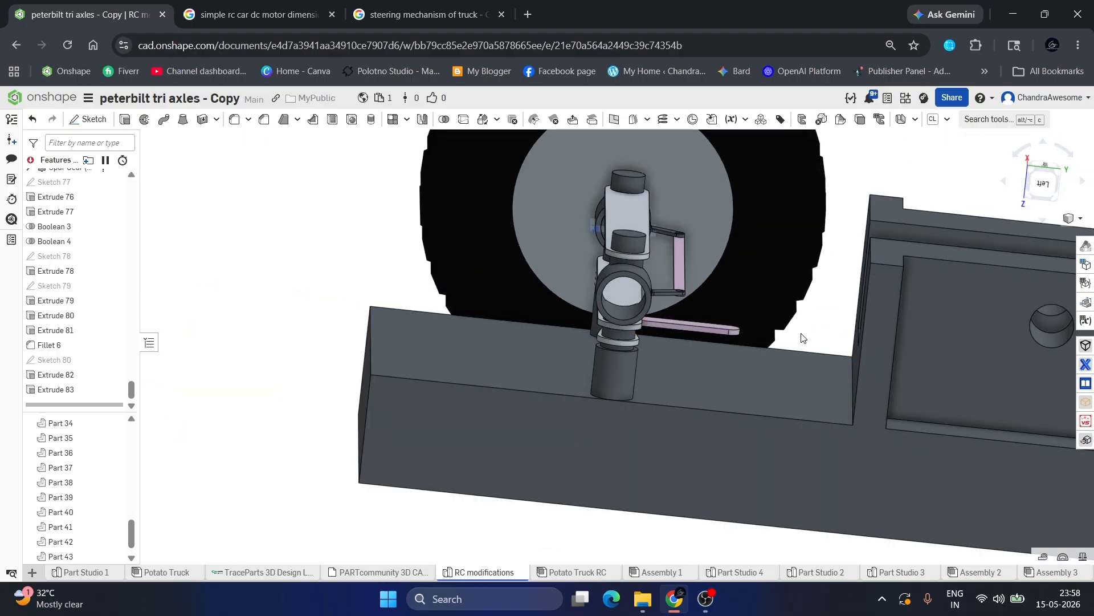
{"action": "scroll", "coordinate": [802, 338], "scroll_direction": "up", "scroll_amount": 2}
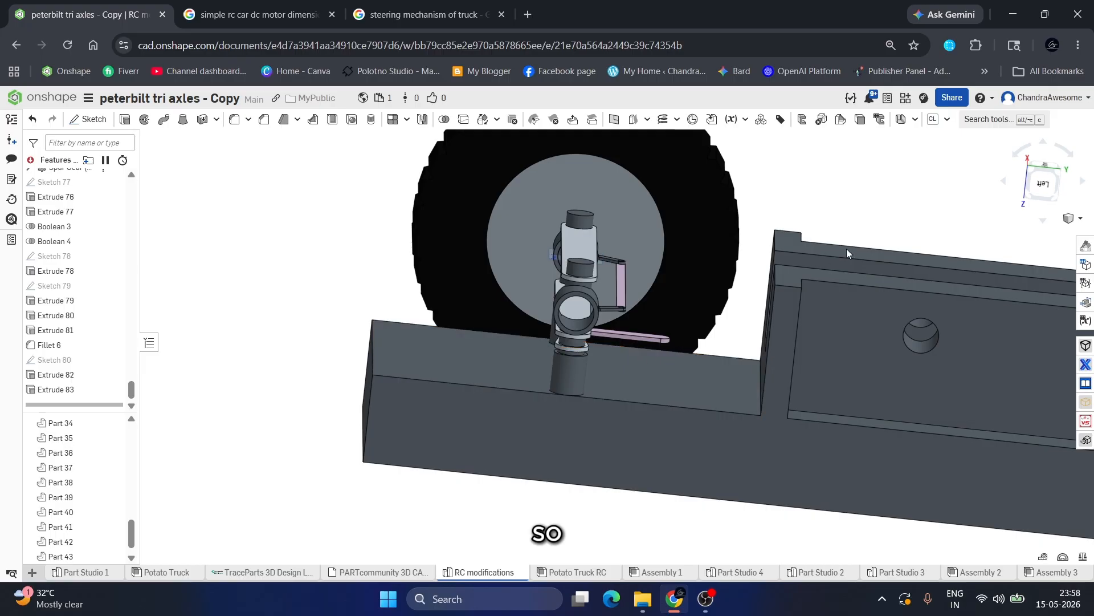
{"action": "scroll", "coordinate": [669, 340], "scroll_direction": "up", "scroll_amount": 5}
{"action": "scroll", "coordinate": [627, 353], "scroll_direction": "down", "scroll_amount": 5}
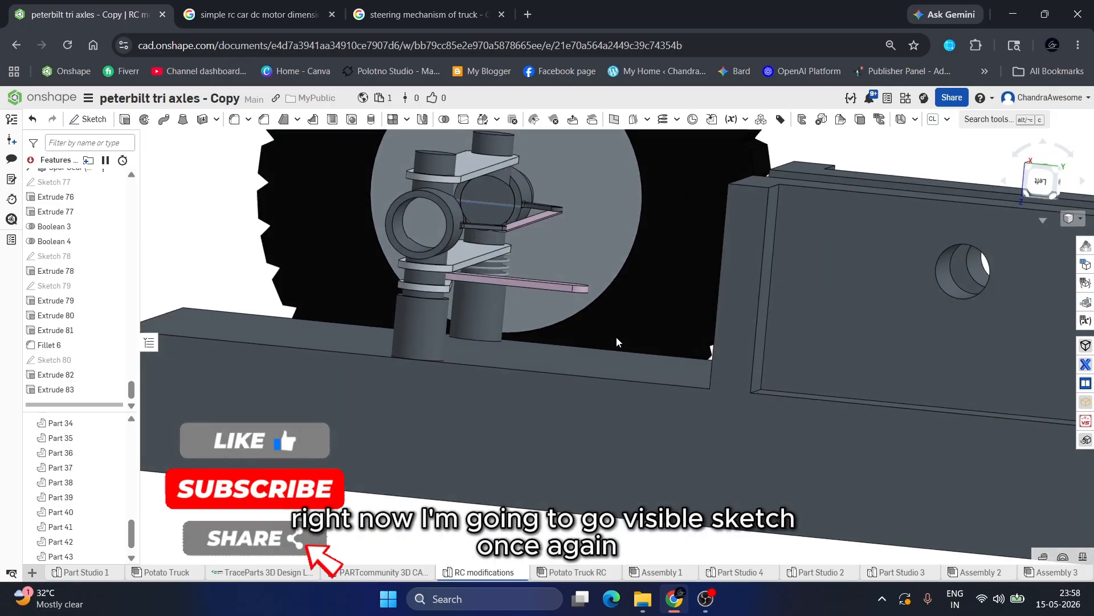
{"action": "right_click_drag", "start_coordinate": [616, 336], "coordinate": [398, 343]}
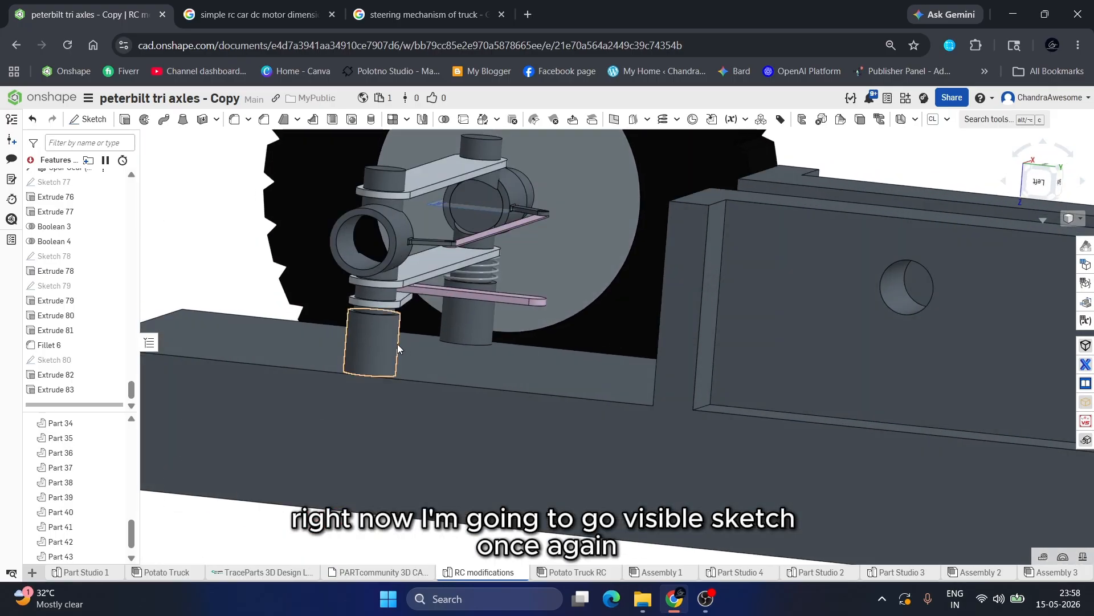
{"action": "left_click", "coordinate": [126, 360]}
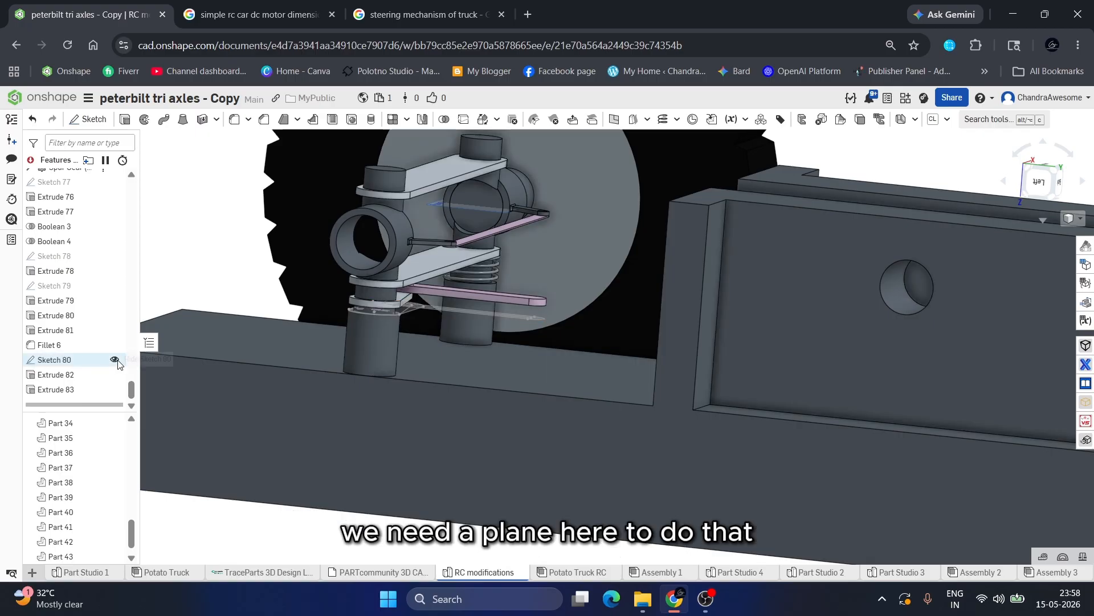
Create a line-angle plane parallel to the chassis's long side face, passing through the slot's centre line in Sketch 80.
{"action": "scroll", "coordinate": [559, 347], "scroll_direction": "down", "scroll_amount": 3}
{"action": "scroll", "coordinate": [496, 374], "scroll_direction": "down", "scroll_amount": 4}
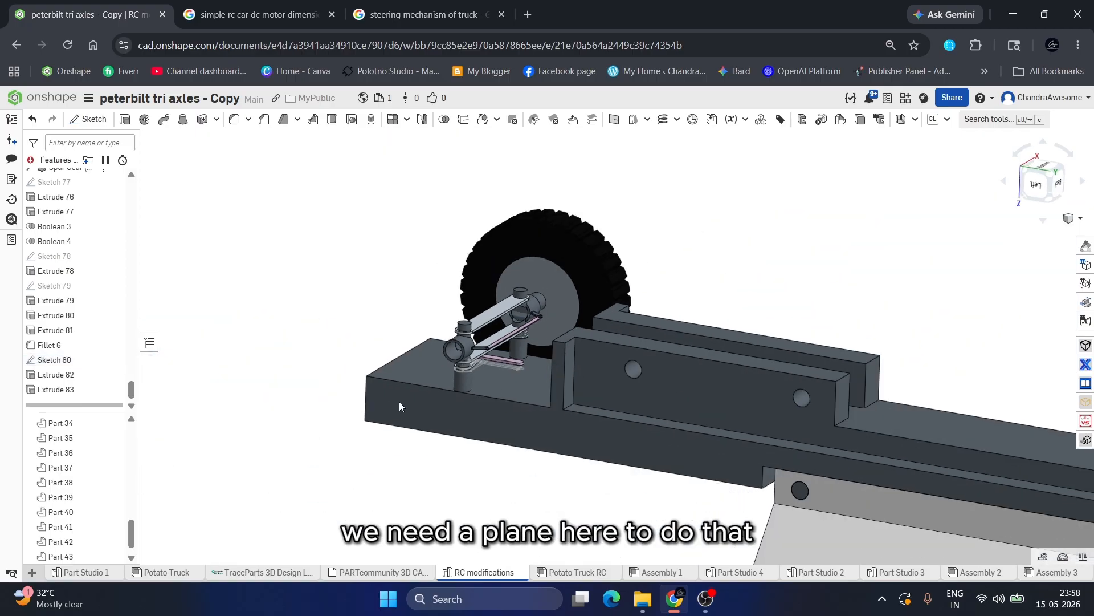
{"action": "left_click", "coordinate": [399, 402]}
{"action": "right_click", "coordinate": [399, 402]}
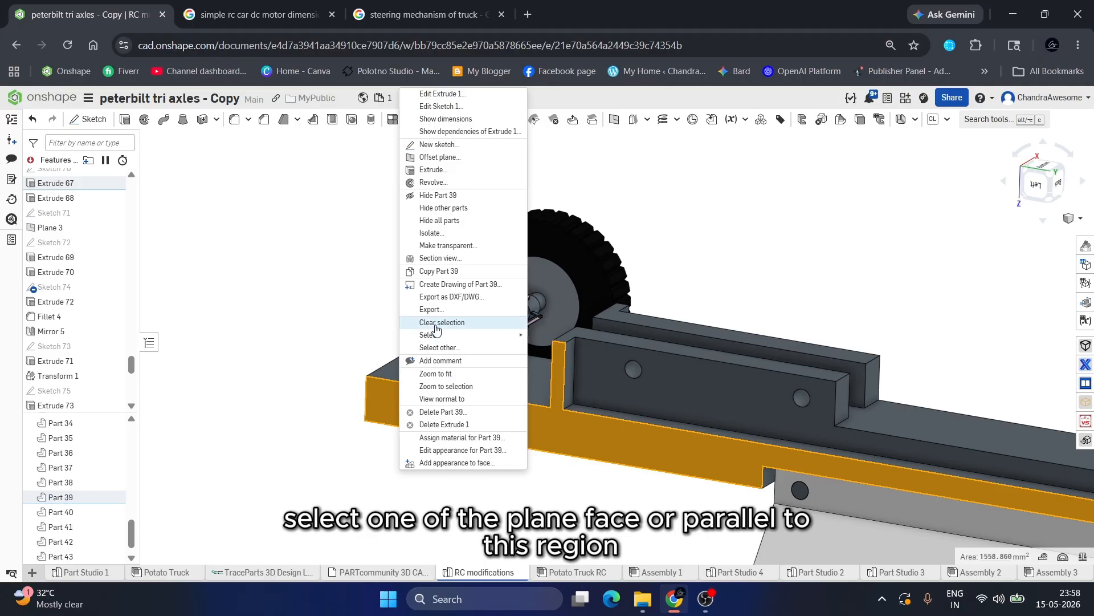
{"action": "left_click", "coordinate": [445, 158]}
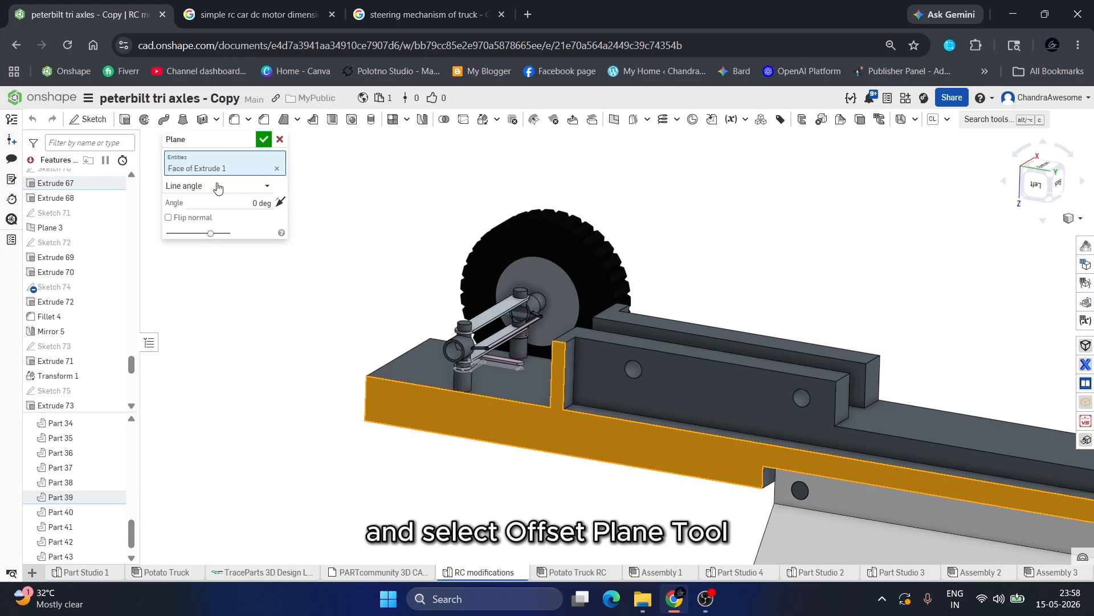
{"action": "left_click", "coordinate": [204, 183]}
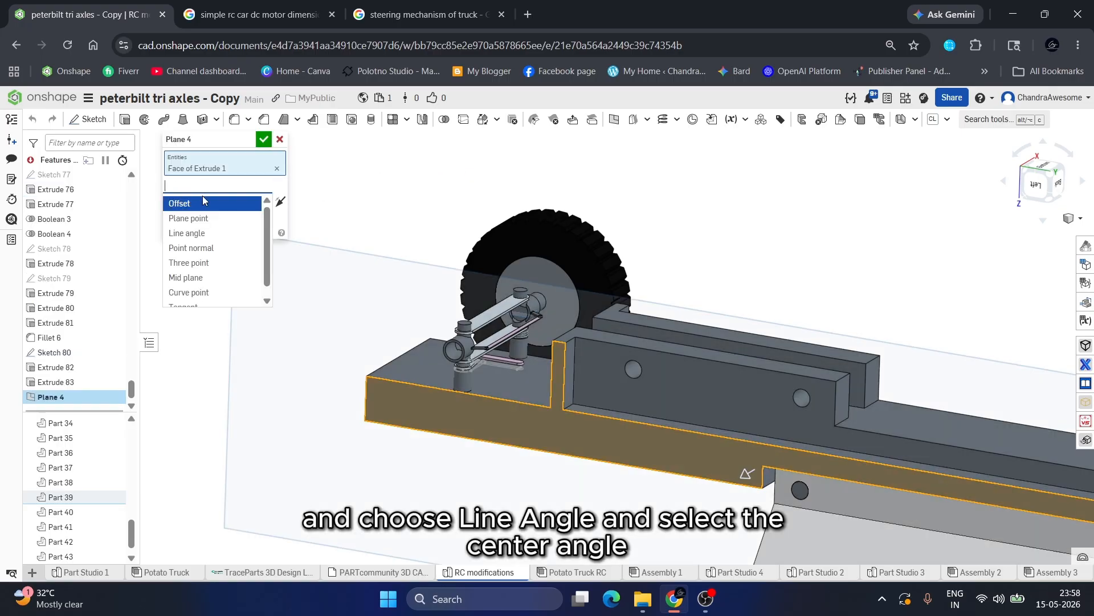
{"action": "key", "text": "Return"}
{"action": "scroll", "coordinate": [491, 357], "scroll_direction": "up", "scroll_amount": 8}
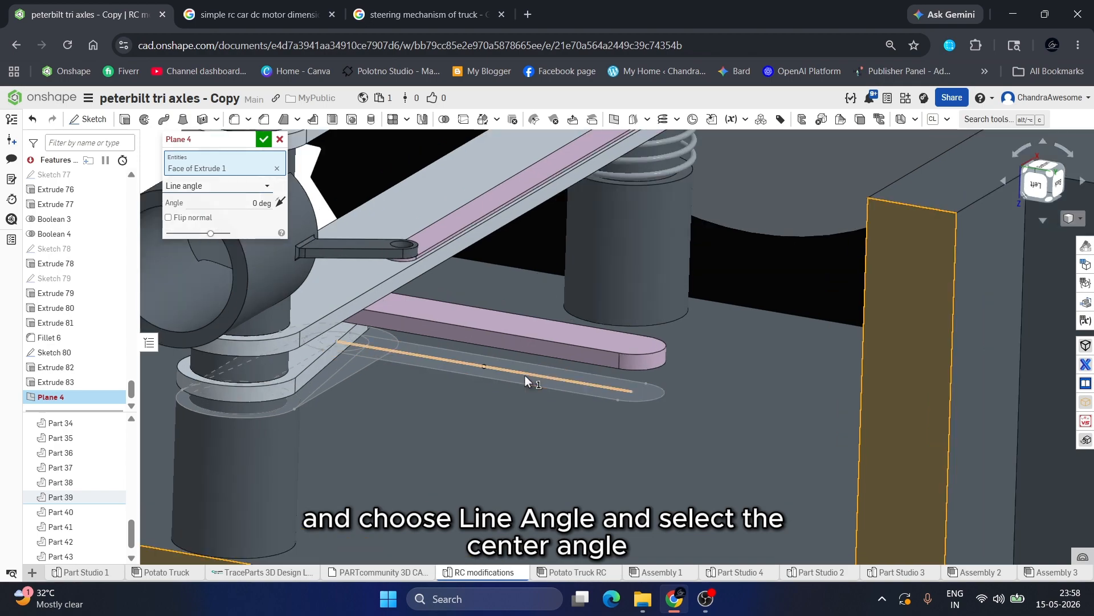
{"action": "left_click", "coordinate": [525, 375]}
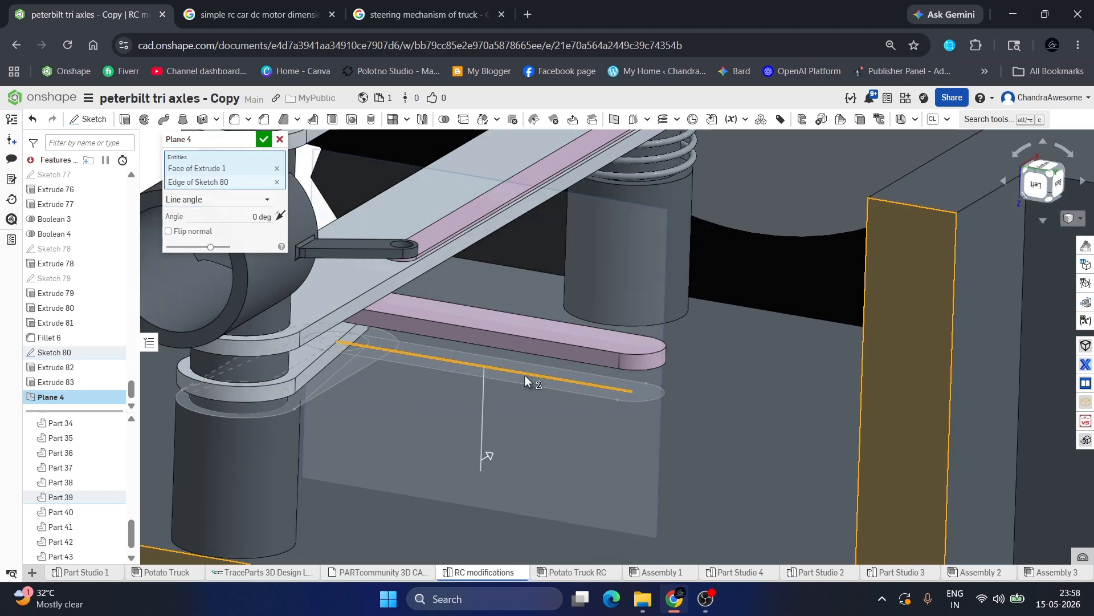
Accept the 0-degree line-angle plane along the lower link's sketch edge and start a sketch on it, viewed from the left.
{"action": "key", "text": "Return"}
{"action": "scroll", "coordinate": [518, 368], "scroll_direction": "down", "scroll_amount": 10}
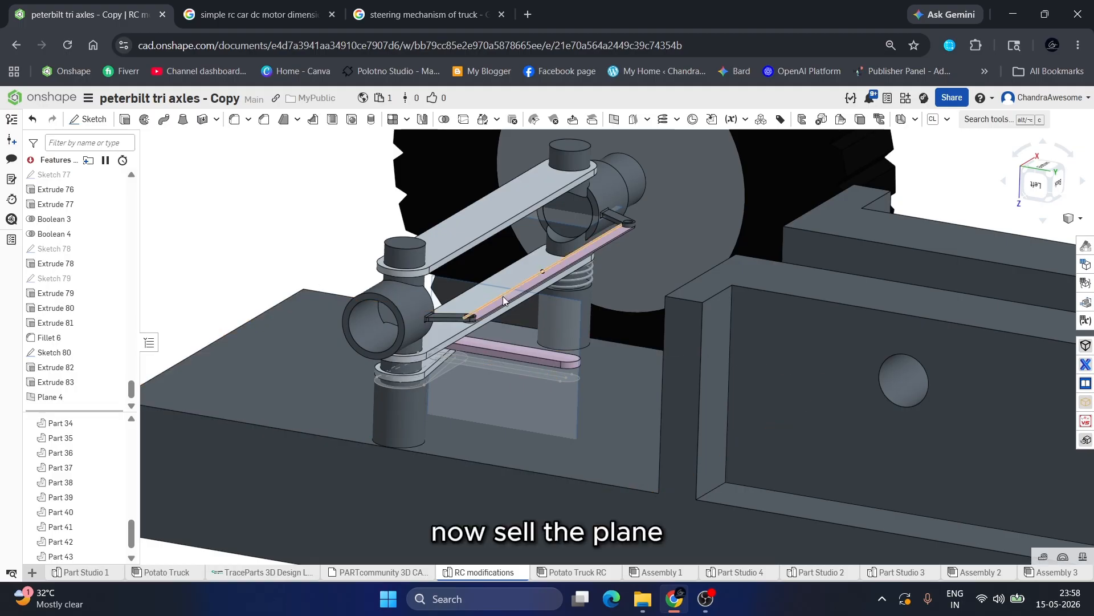
{"action": "left_click", "coordinate": [50, 397]}
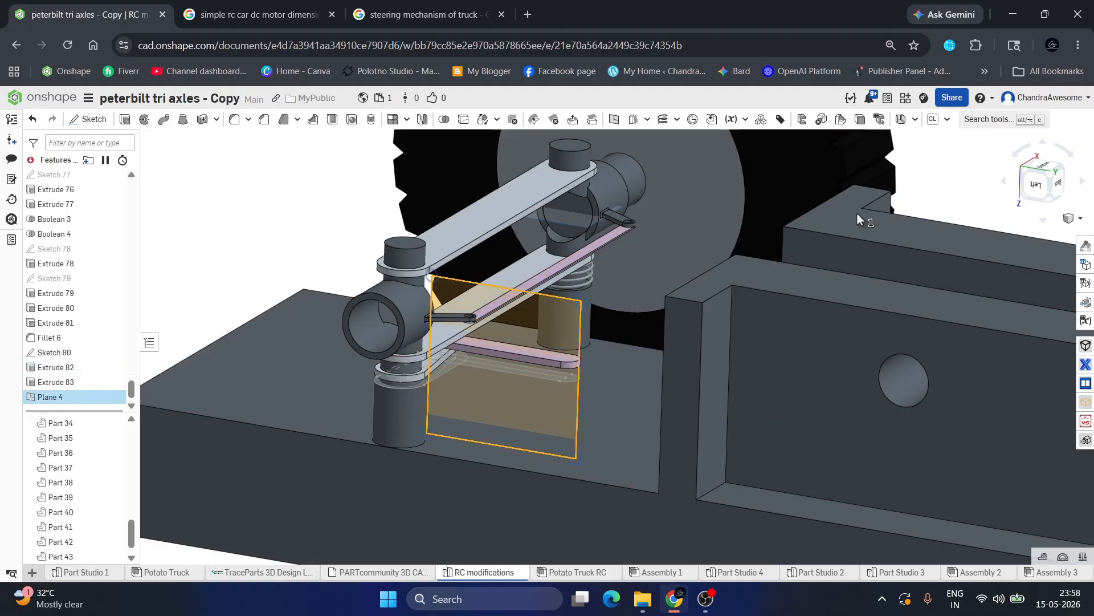
{"action": "left_click", "coordinate": [1036, 186]}
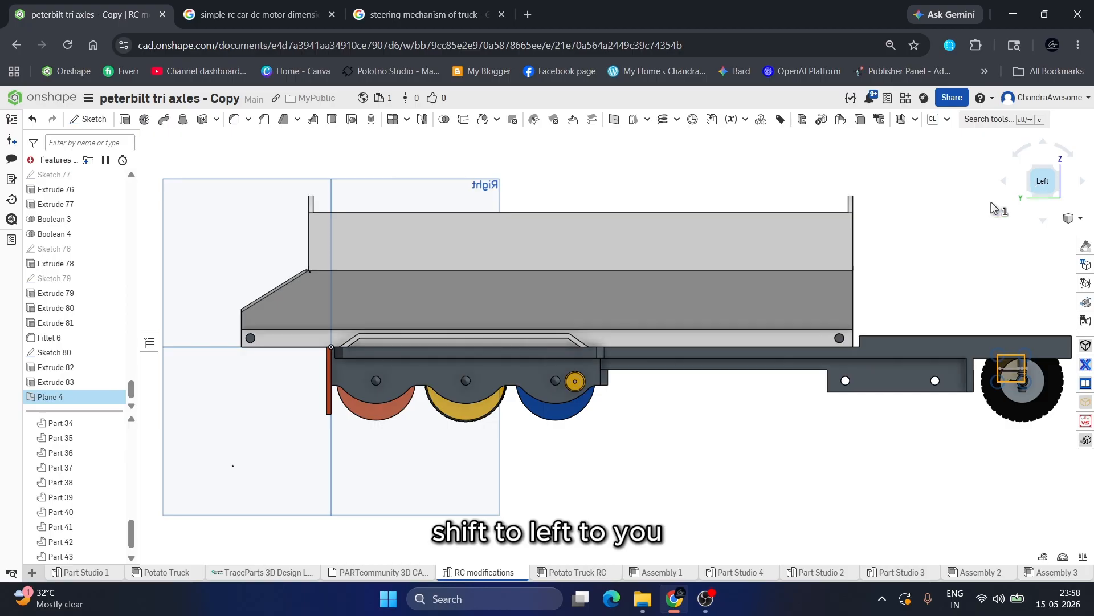
{"action": "scroll", "coordinate": [928, 337], "scroll_direction": "up", "scroll_amount": 10}
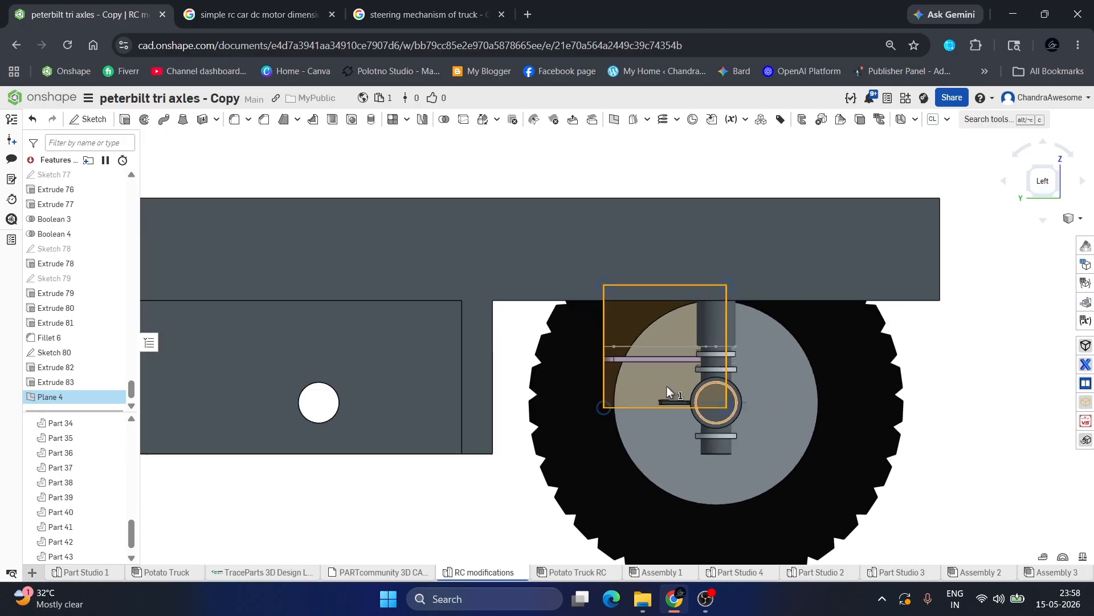
{"action": "scroll", "coordinate": [604, 319], "scroll_direction": "up", "scroll_amount": 2}
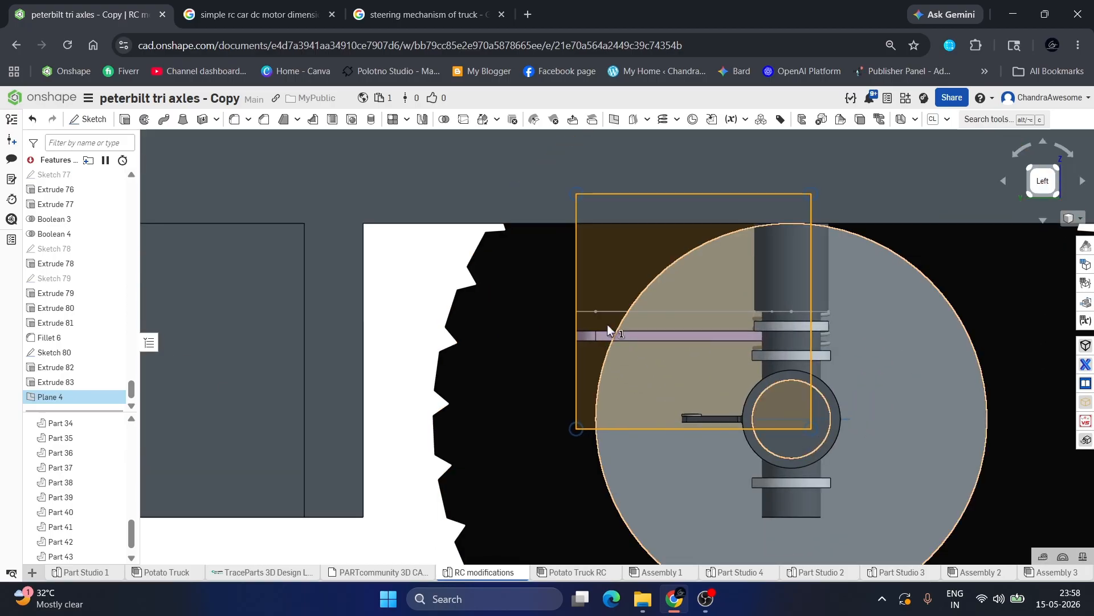
{"action": "scroll", "coordinate": [529, 319], "scroll_direction": "down", "scroll_amount": 2}
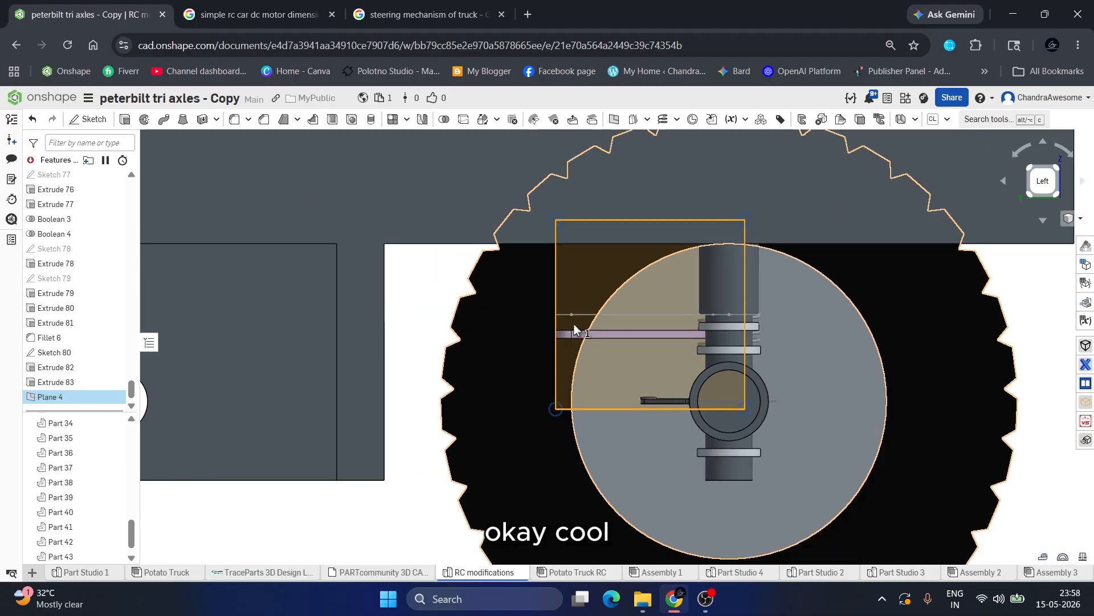
{"action": "right_click_drag", "start_coordinate": [604, 329], "coordinate": [604, 320]}
{"action": "key", "text": "n"}
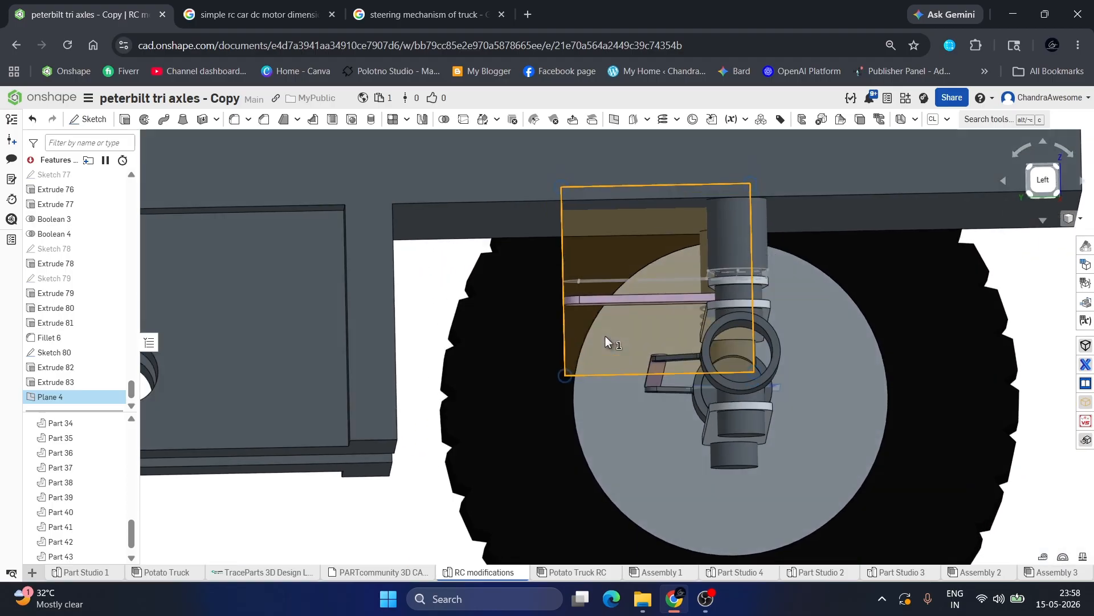
{"action": "left_click", "coordinate": [1043, 190]}
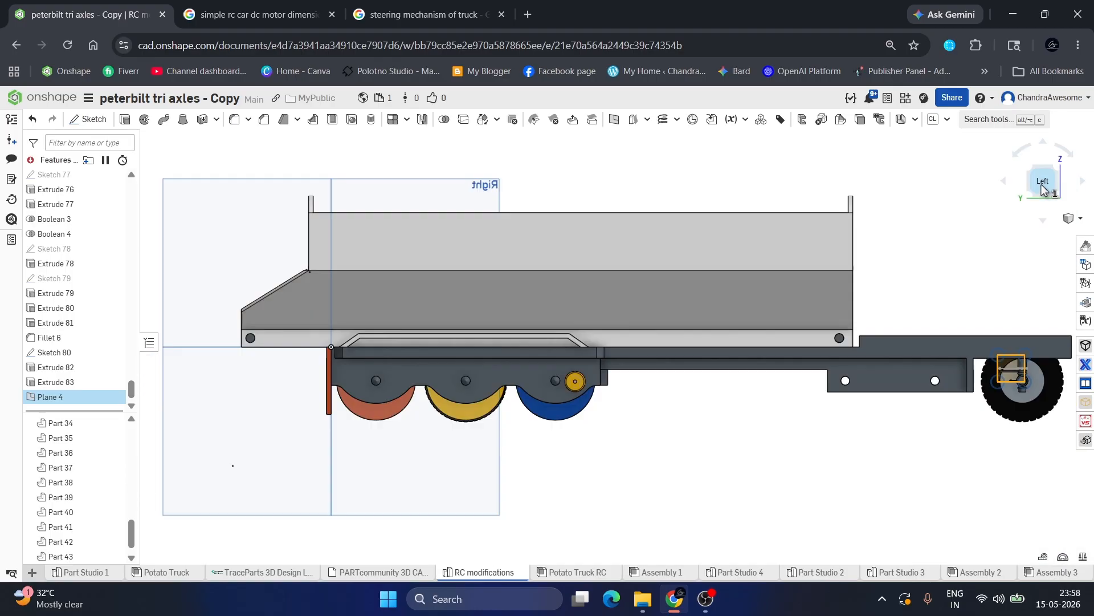
{"action": "scroll", "coordinate": [1031, 351], "scroll_direction": "up", "scroll_amount": 5}
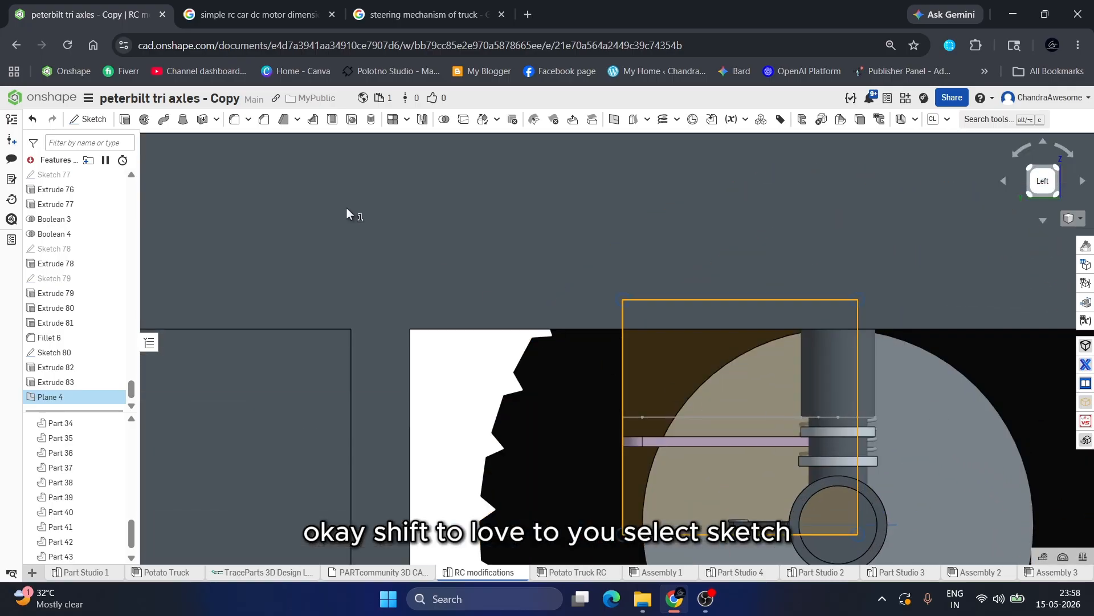
{"action": "left_click", "coordinate": [104, 123]}
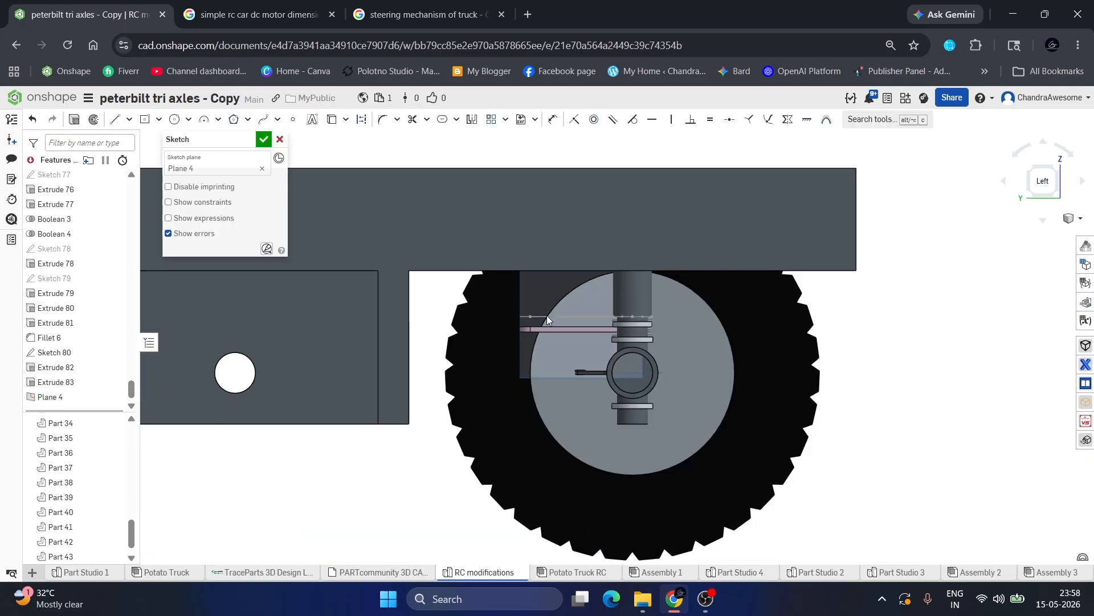
Project the upper edge at the rounded end of the pink link into the sketch with Use.
{"action": "scroll", "coordinate": [518, 330], "scroll_direction": "up", "scroll_amount": 5}
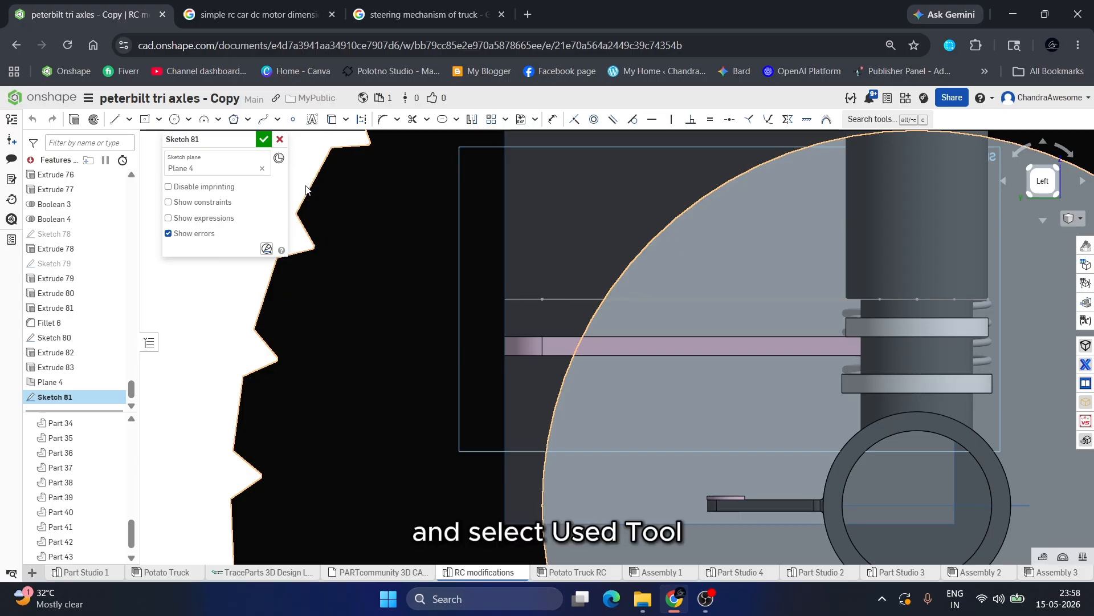
{"action": "left_click", "coordinate": [330, 121]}
{"action": "scroll", "coordinate": [557, 338], "scroll_direction": "up", "scroll_amount": 2}
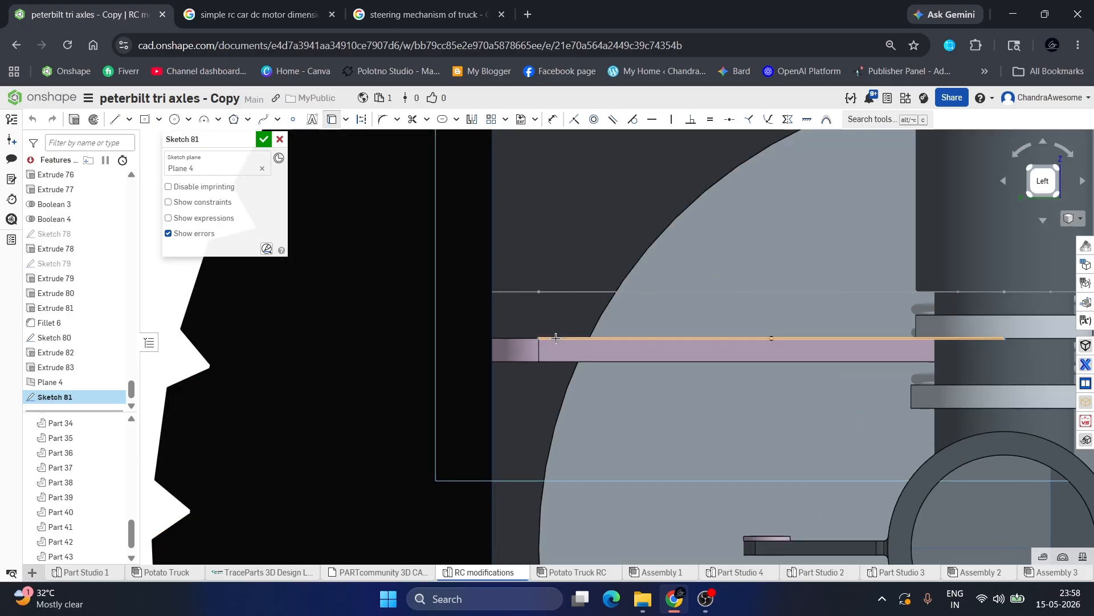
{"action": "left_click", "coordinate": [525, 339]}
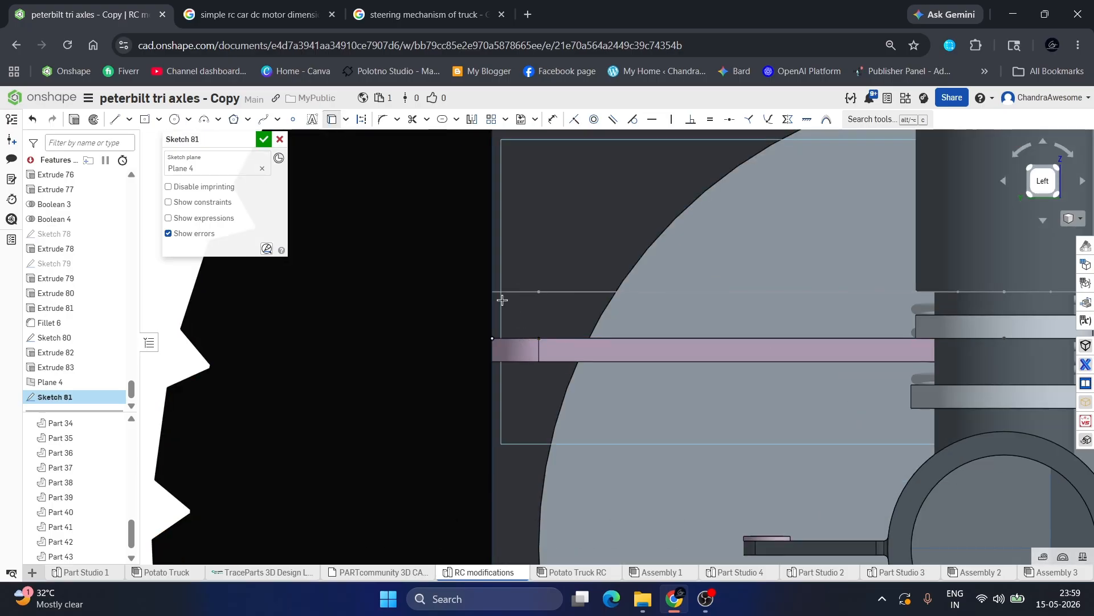
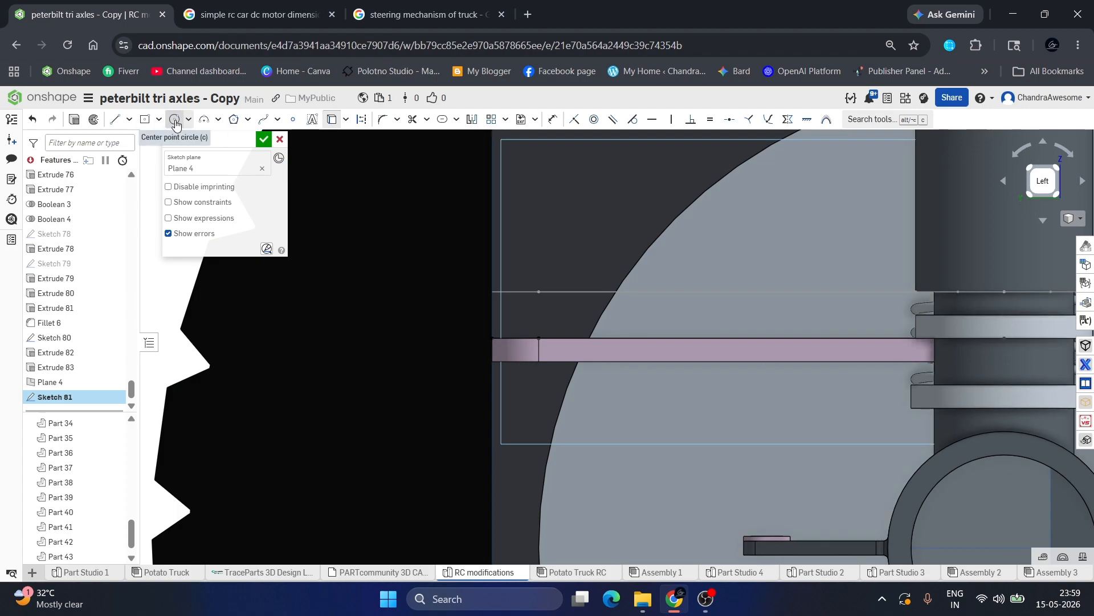
Draw a center-point circle about 1.43 mm in diameter just above the rounded end of the pink link.
{"action": "left_click", "coordinate": [175, 124]}
{"action": "scroll", "coordinate": [596, 313], "scroll_direction": "up", "scroll_amount": 3}
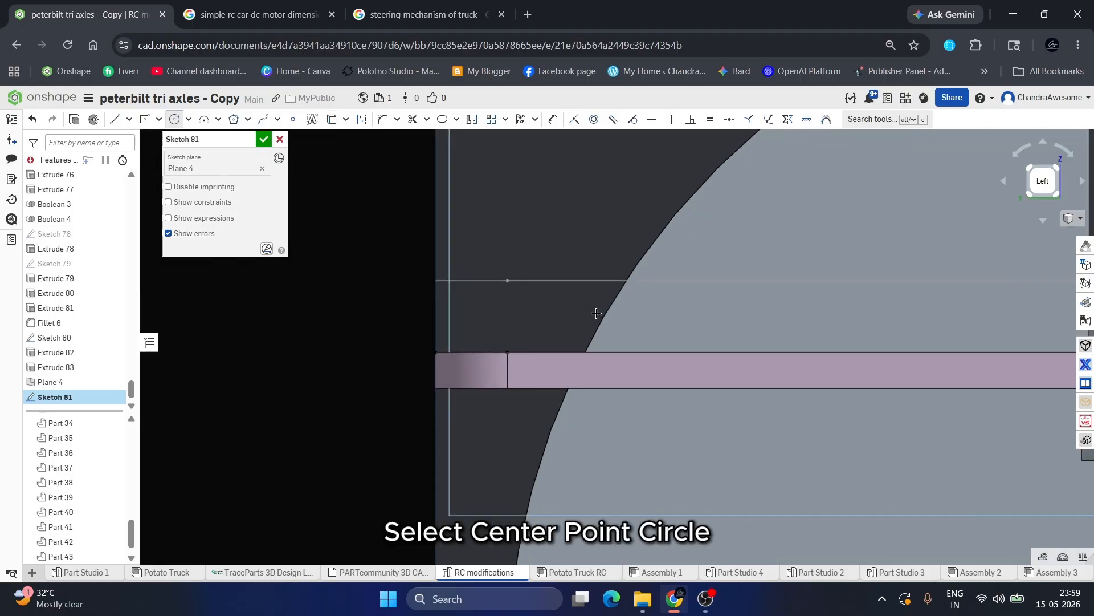
{"action": "left_click", "coordinate": [480, 276]}
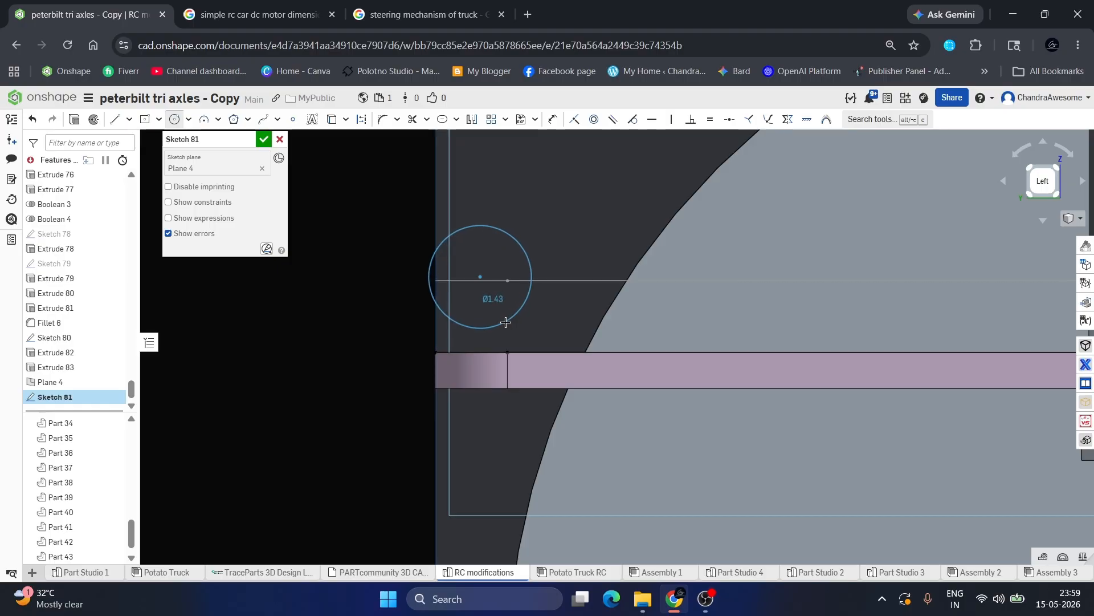
{"action": "left_click", "coordinate": [506, 326]}
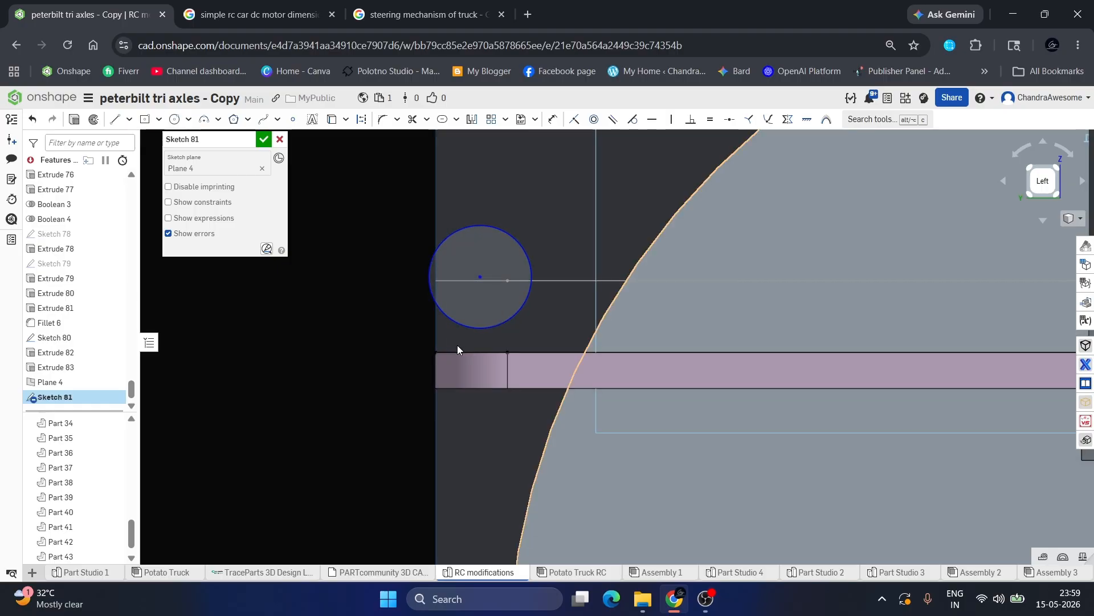
Project the vertical outer edge of the link's rounded end and extend that line upward beyond the circle.
{"action": "left_click", "coordinate": [332, 119]}
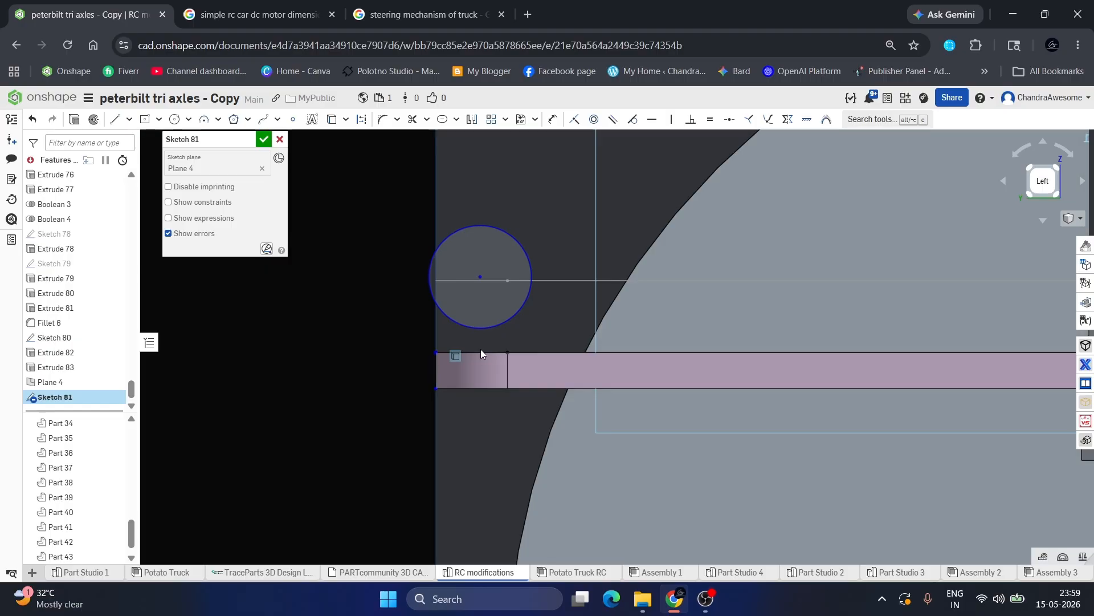
{"action": "mouse_move", "coordinate": [491, 283]}
{"action": "left_mouse_down"}
{"action": "mouse_move", "coordinate": [511, 298]}
{"action": "mouse_move", "coordinate": [485, 299]}
{"action": "mouse_move", "coordinate": [494, 300]}
{"action": "mouse_move", "coordinate": [436, 248]}
{"action": "mouse_move", "coordinate": [436, 227]}
{"action": "left_mouse_up"}
{"action": "left_click", "coordinate": [436, 353]}
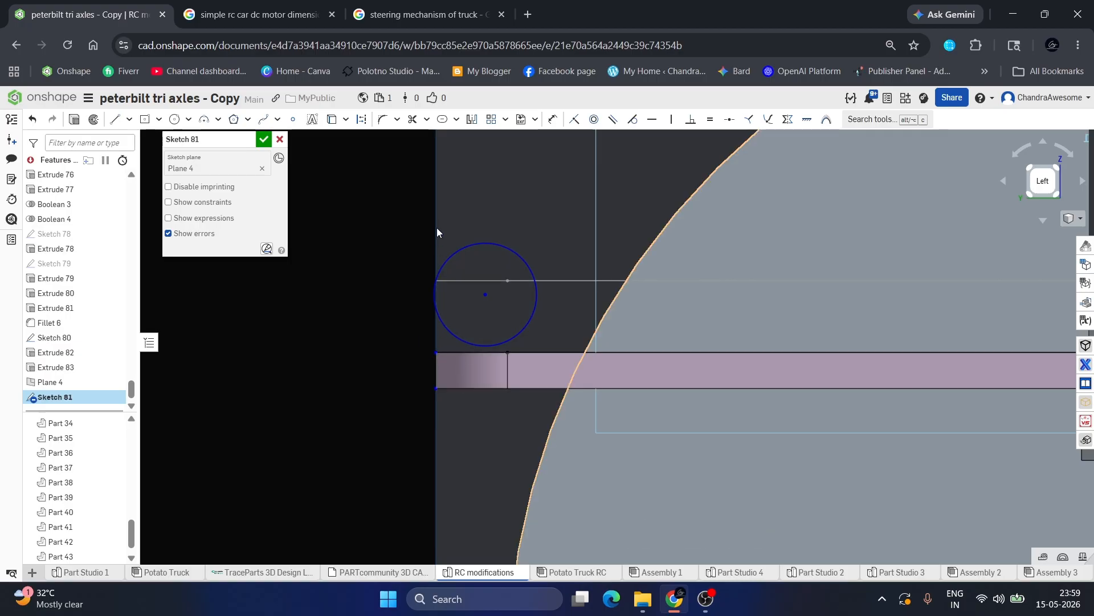
Make the circle tangent to the extended vertical line at the link's outer end.
{"action": "left_click", "coordinate": [439, 312]}
{"action": "left_click", "coordinate": [436, 318]}
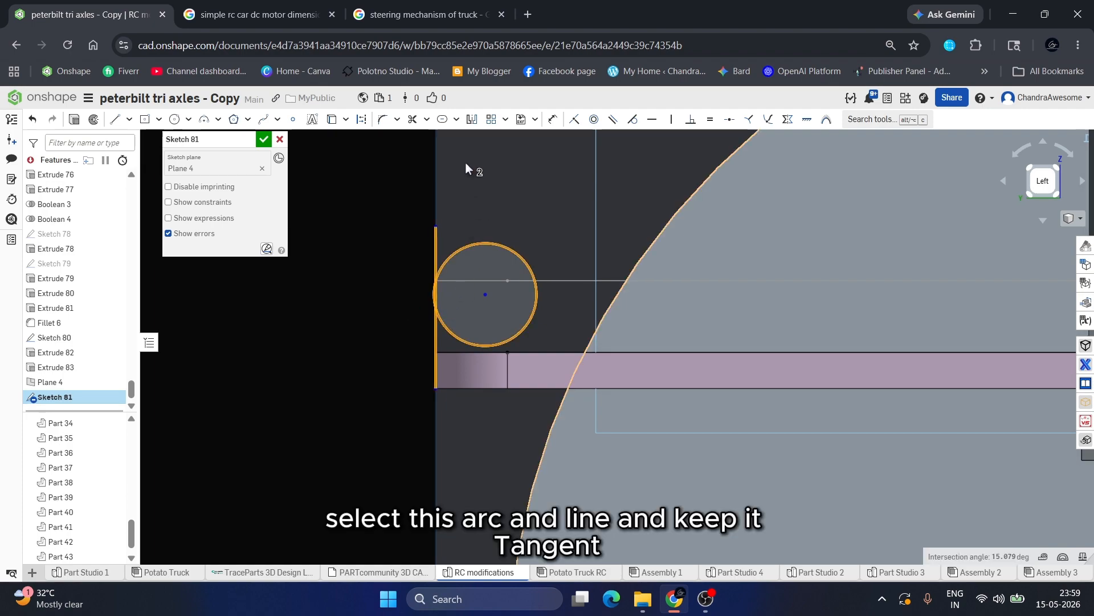
{"action": "key", "text": "t"}
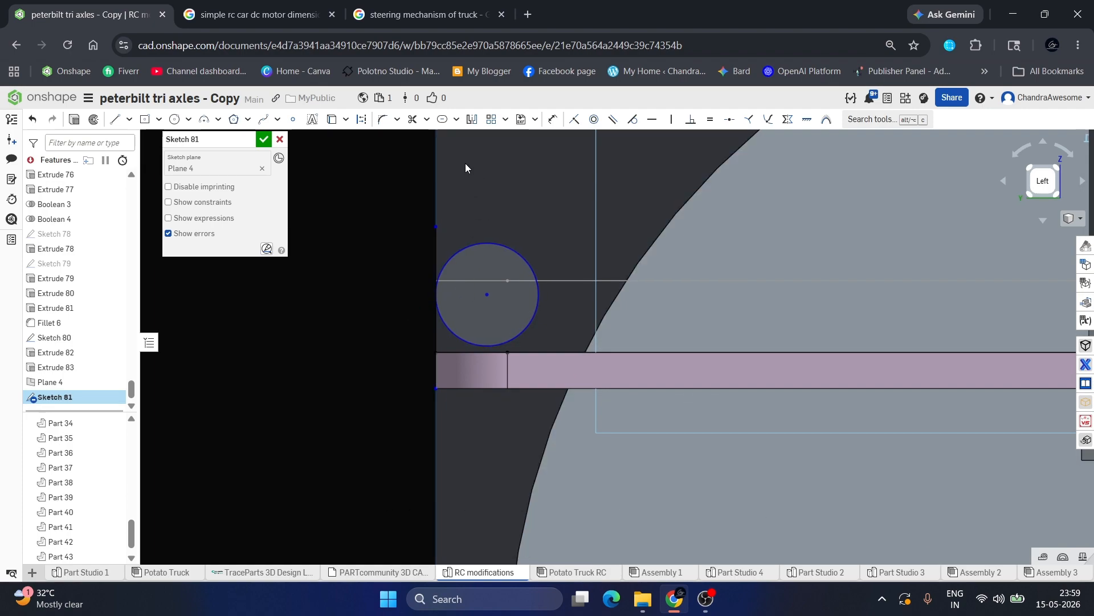
Move the circle's center inward along the link, enlarging the circle to about 1.93 mm in diameter.
{"action": "scroll", "coordinate": [513, 308], "scroll_direction": "down", "scroll_amount": 2}
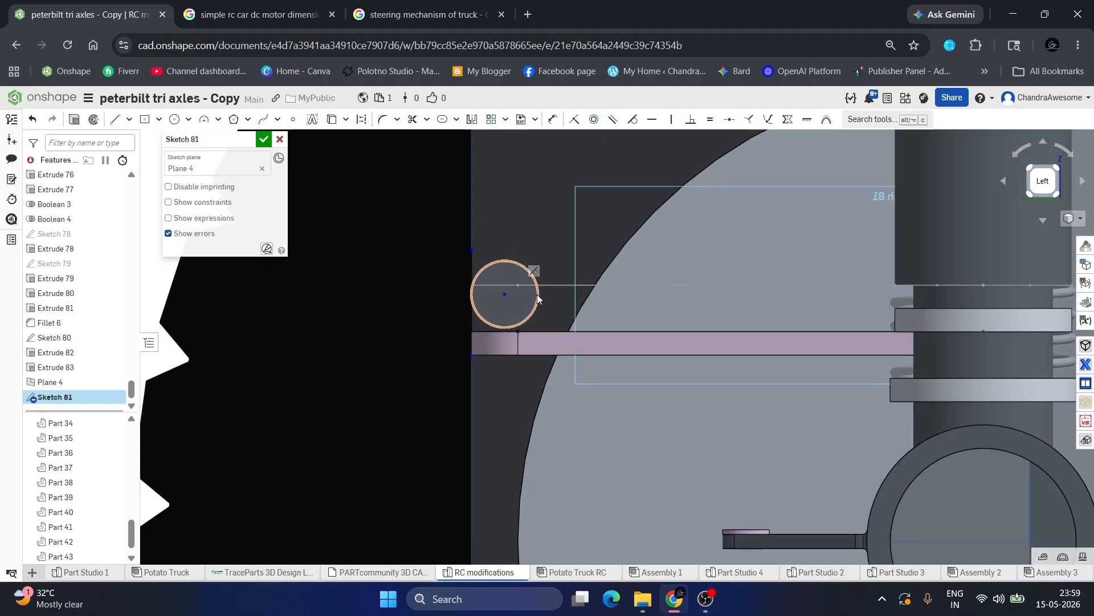
{"action": "scroll", "coordinate": [557, 308], "scroll_direction": "up", "scroll_amount": 5}
{"action": "scroll", "coordinate": [556, 309], "scroll_direction": "down", "scroll_amount": 6}
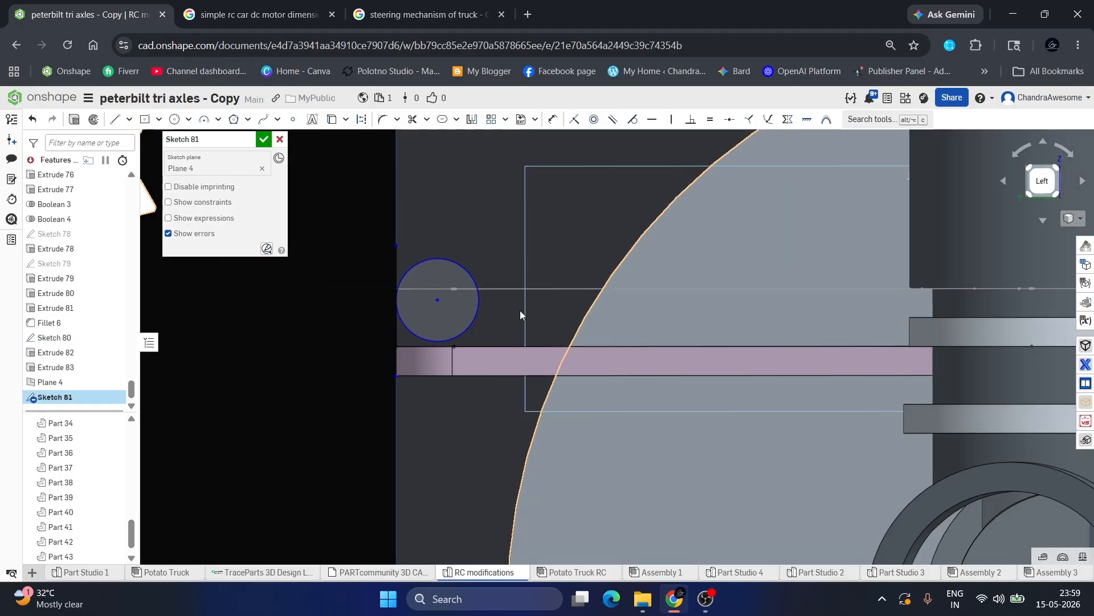
{"action": "scroll", "coordinate": [456, 433], "scroll_direction": "up", "scroll_amount": 6}
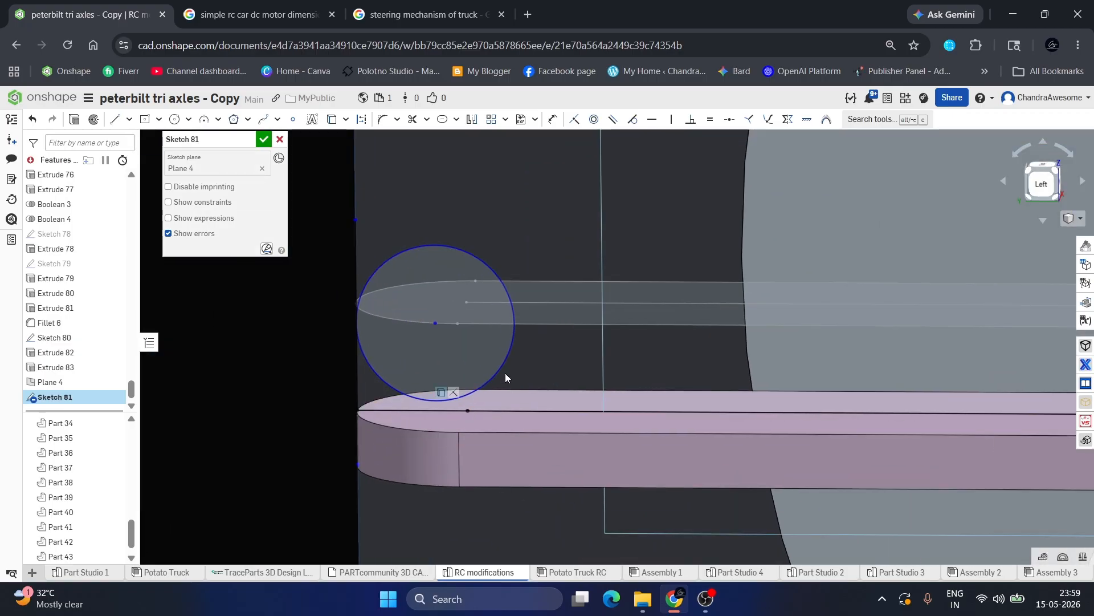
{"action": "left_click", "coordinate": [1040, 188]}
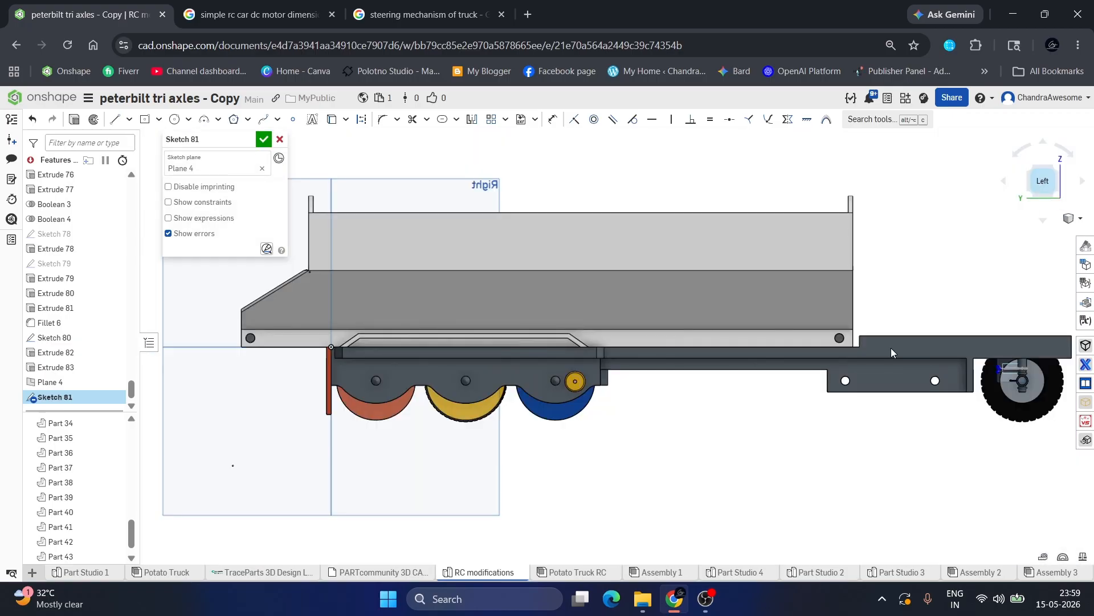
{"action": "scroll", "coordinate": [995, 368], "scroll_direction": "up", "scroll_amount": 10}
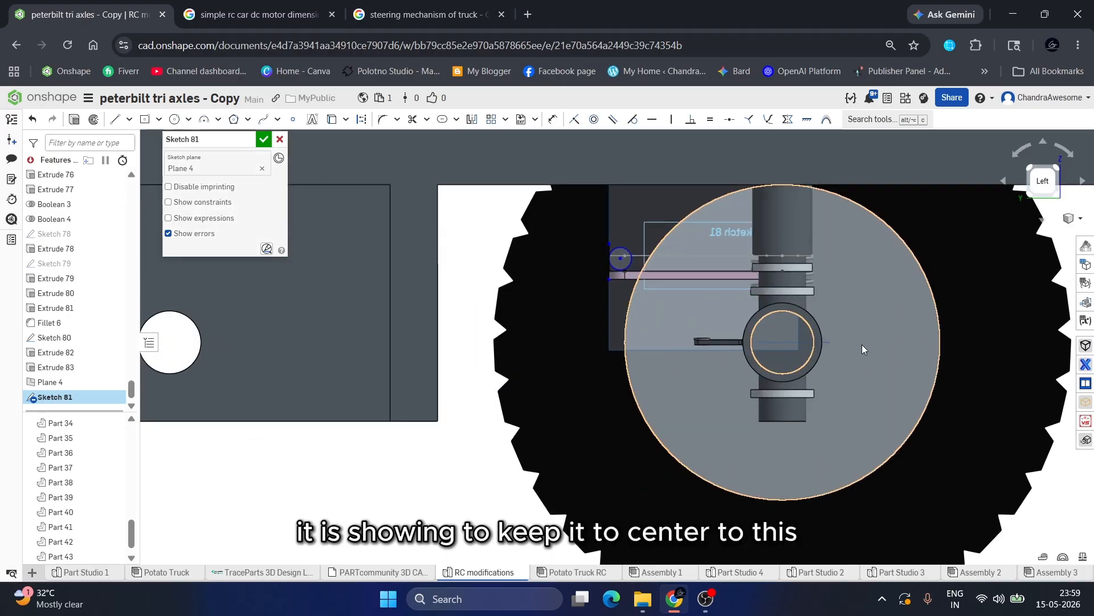
{"action": "scroll", "coordinate": [515, 185], "scroll_direction": "up", "scroll_amount": 4}
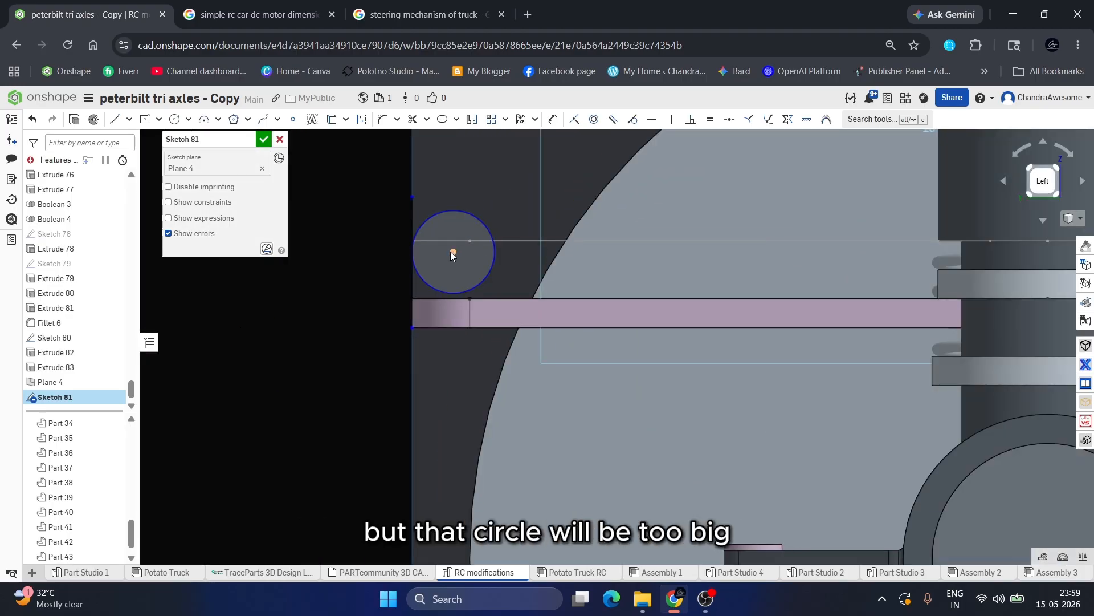
{"action": "left_click_drag", "start_coordinate": [455, 252], "coordinate": [468, 254]}
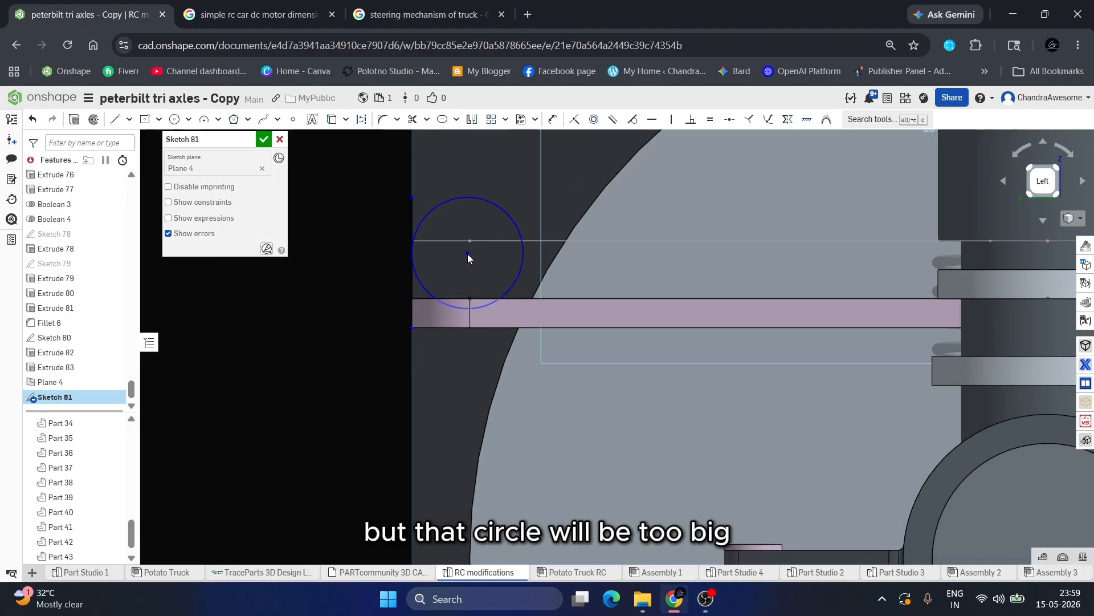
Make the circle tangent to the link's top edge and align its center vertically with the endpoint on that edge.
{"action": "left_click", "coordinate": [485, 307]}
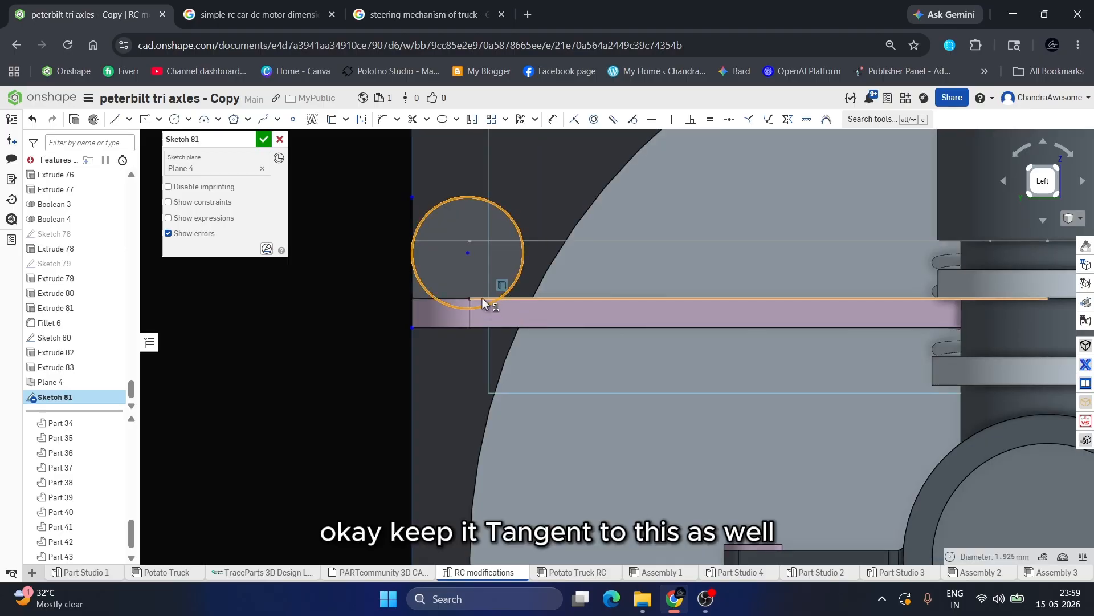
{"action": "left_click", "coordinate": [482, 297]}
{"action": "key", "text": "t"}
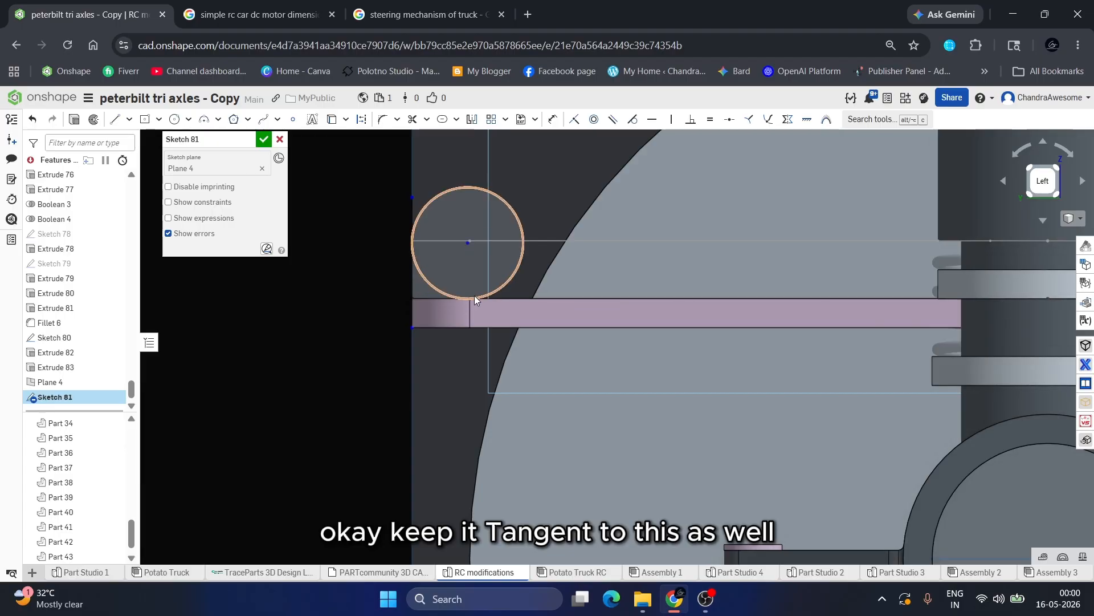
{"action": "left_click", "coordinate": [469, 298]}
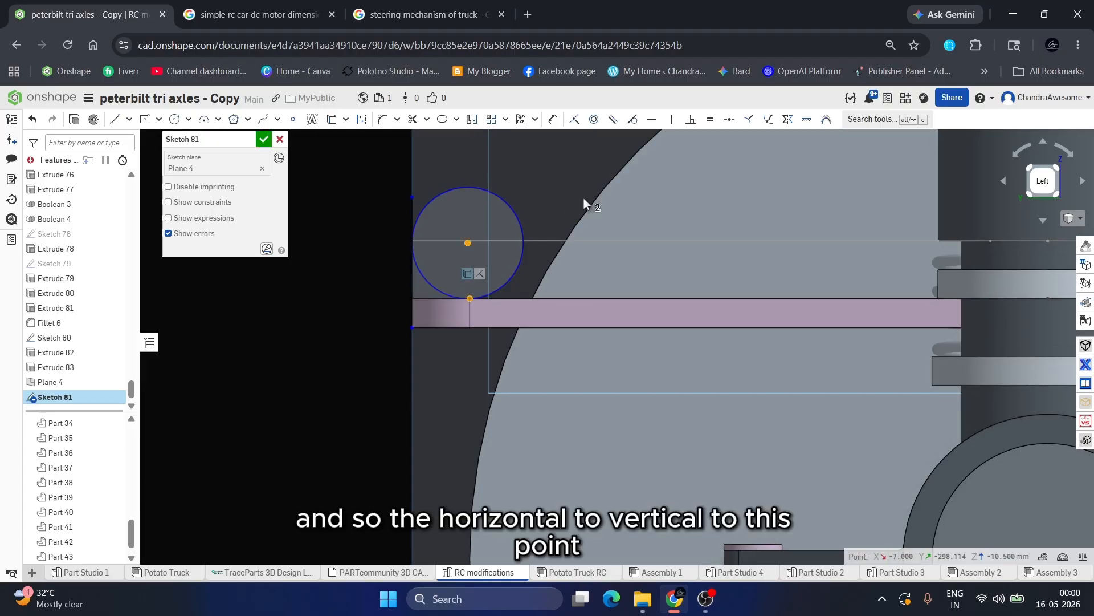
{"action": "left_click", "coordinate": [672, 127]}
Sketch a smaller circle about 1.24 mm in diameter, concentric with the existing circle above the link's end.
{"action": "scroll", "coordinate": [446, 299], "scroll_direction": "down", "scroll_amount": 1}
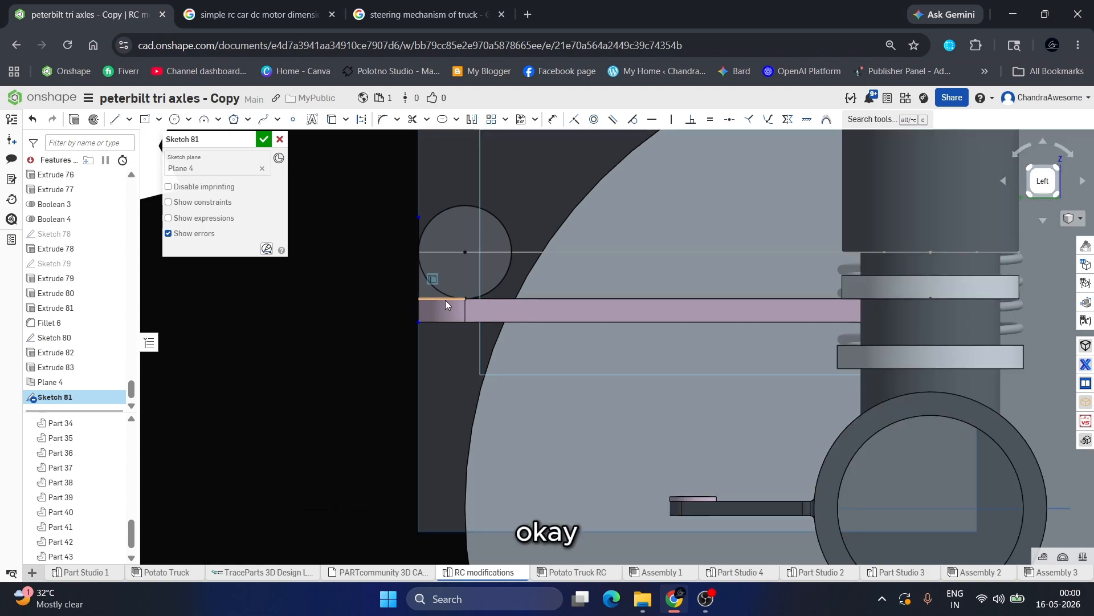
{"action": "scroll", "coordinate": [446, 300], "scroll_direction": "up", "scroll_amount": 1}
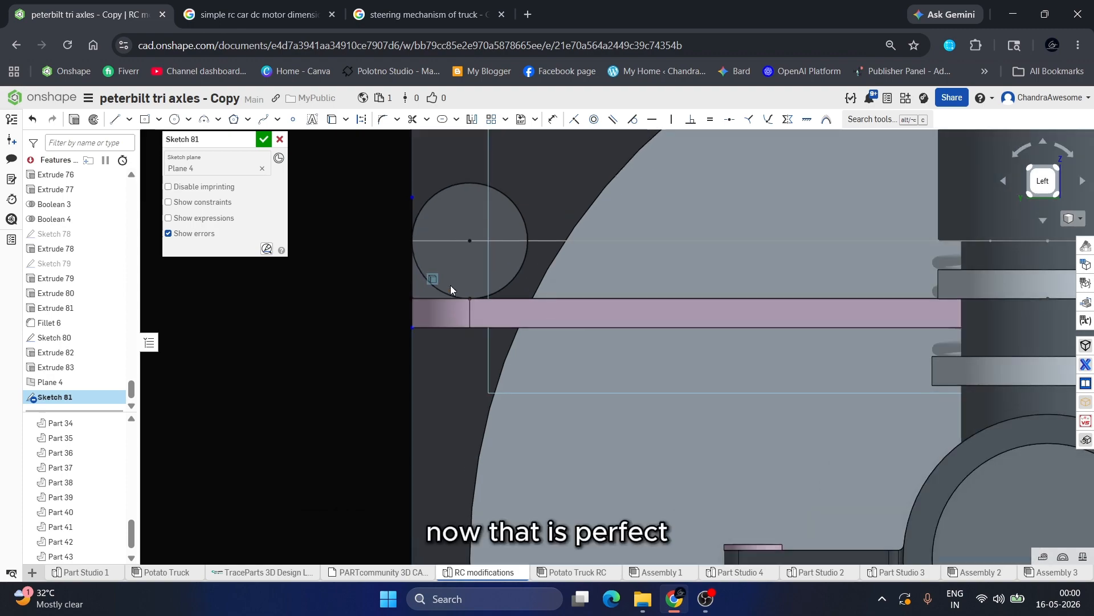
{"action": "scroll", "coordinate": [457, 263], "scroll_direction": "down", "scroll_amount": 3}
{"action": "scroll", "coordinate": [439, 242], "scroll_direction": "up", "scroll_amount": 2}
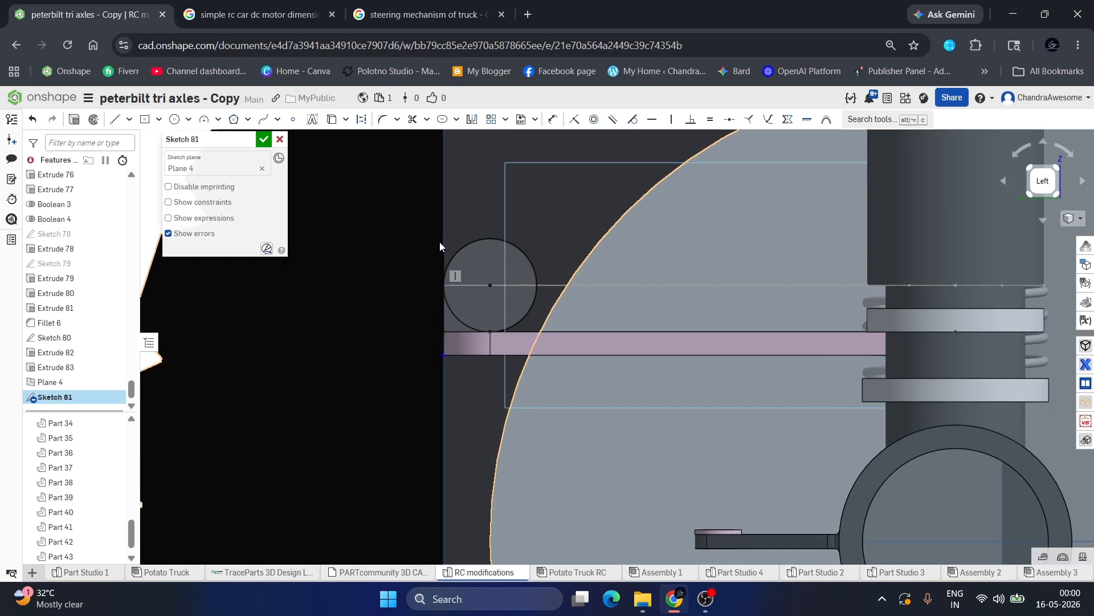
{"action": "key", "text": "c"}
{"action": "left_click", "coordinate": [490, 285]}
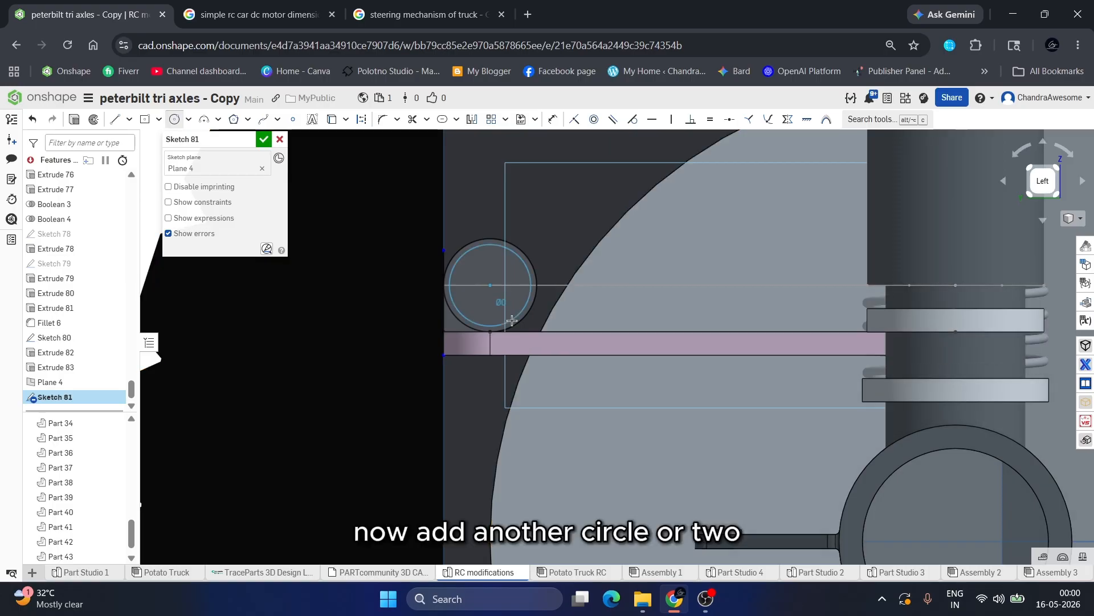
{"action": "left_click", "coordinate": [507, 310]}
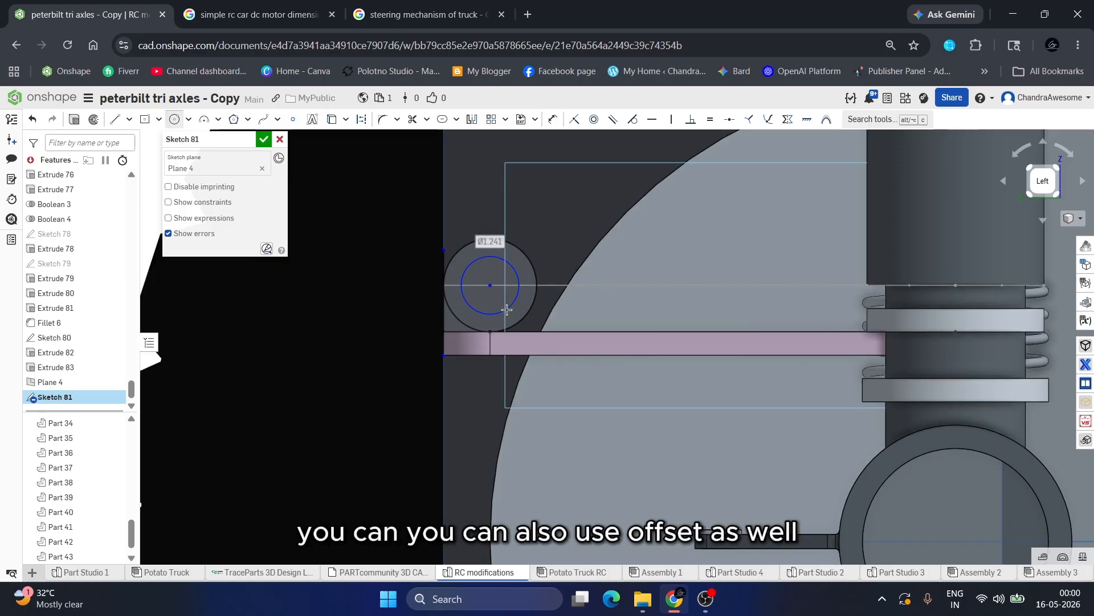
Dimension the inner circle's diameter to 1 mm and finish the sketch.
{"action": "key", "text": "d"}
{"action": "left_click", "coordinate": [491, 315]}
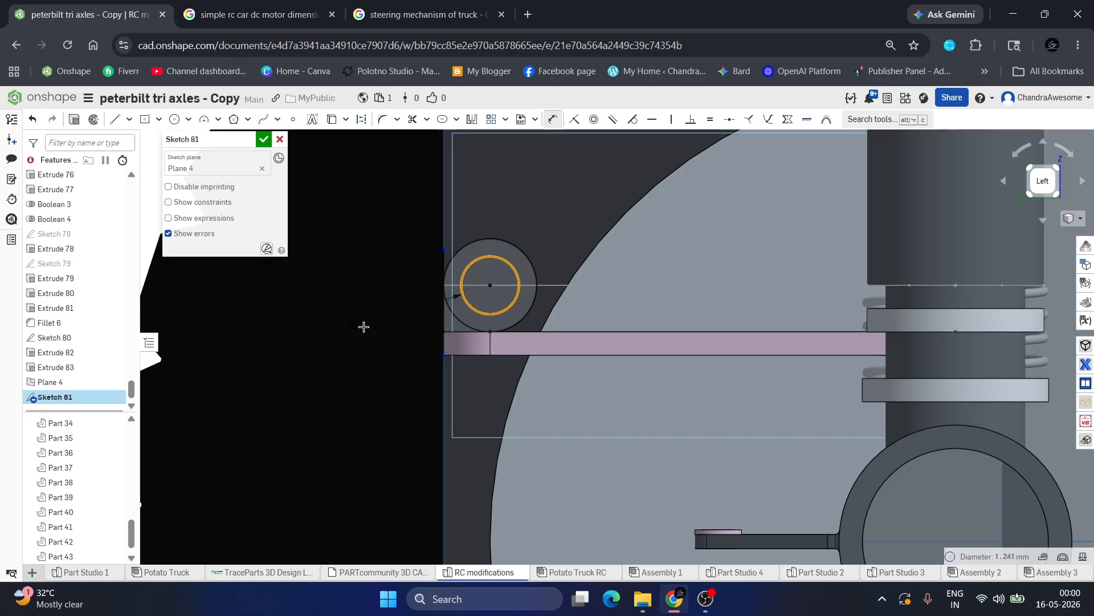
{"action": "left_click", "coordinate": [366, 327]}
{"action": "type", "text": "1"}
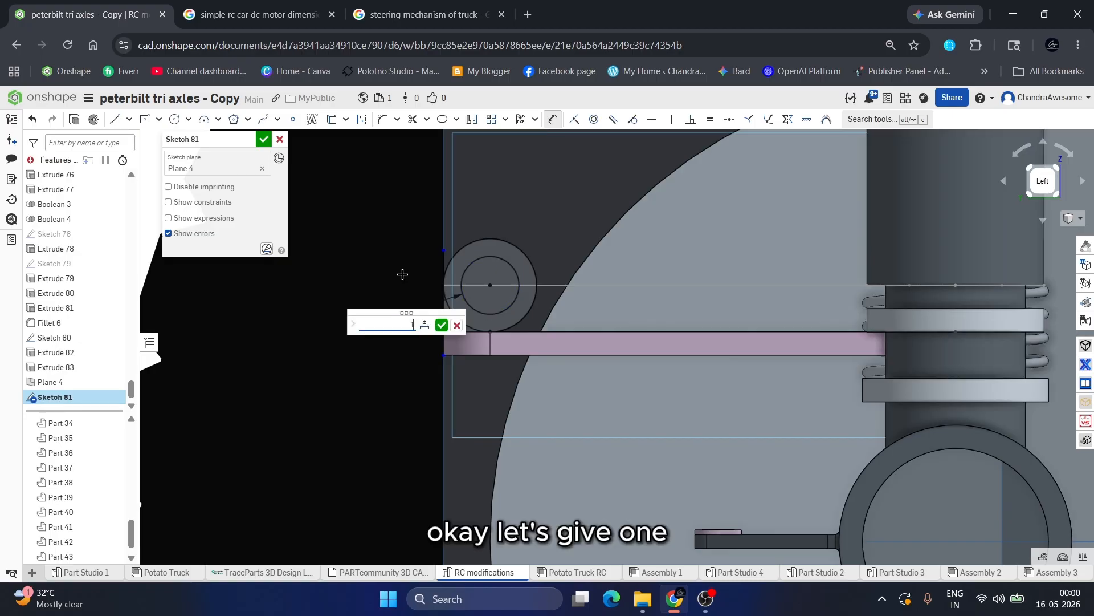
{"action": "key", "text": "Return"}
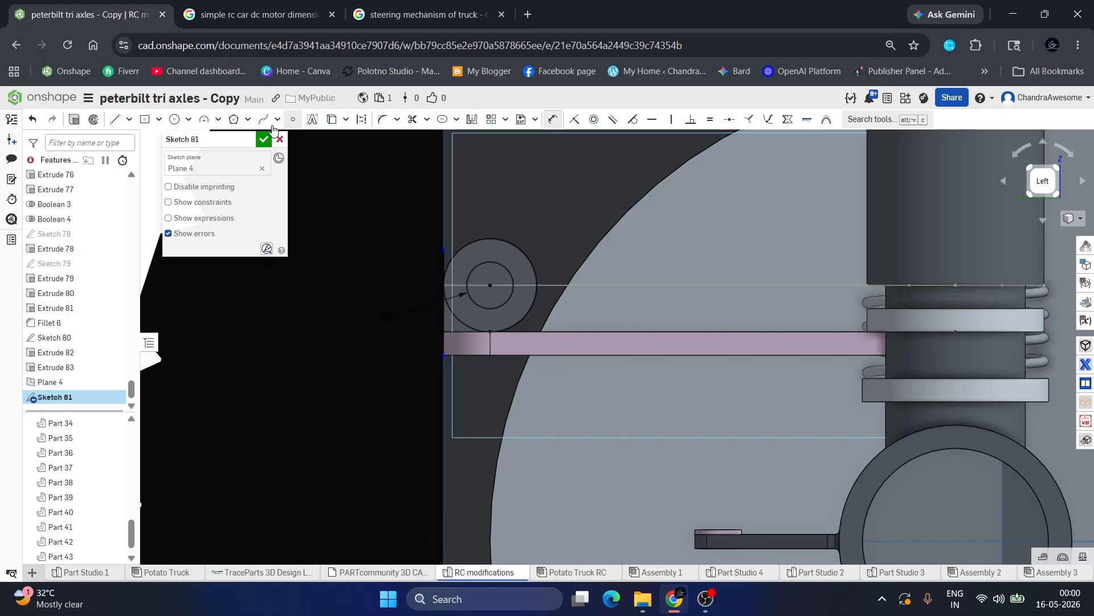
{"action": "left_click", "coordinate": [263, 140]}
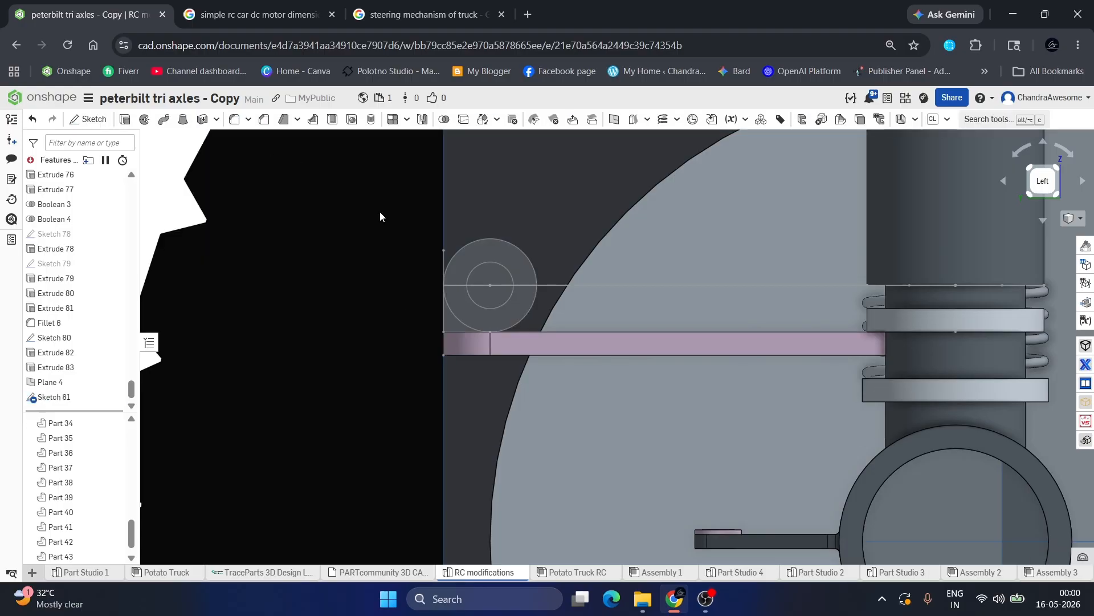
{"action": "left_click", "coordinate": [507, 255]}
{"action": "scroll", "coordinate": [494, 317], "scroll_direction": "up", "scroll_amount": 5}
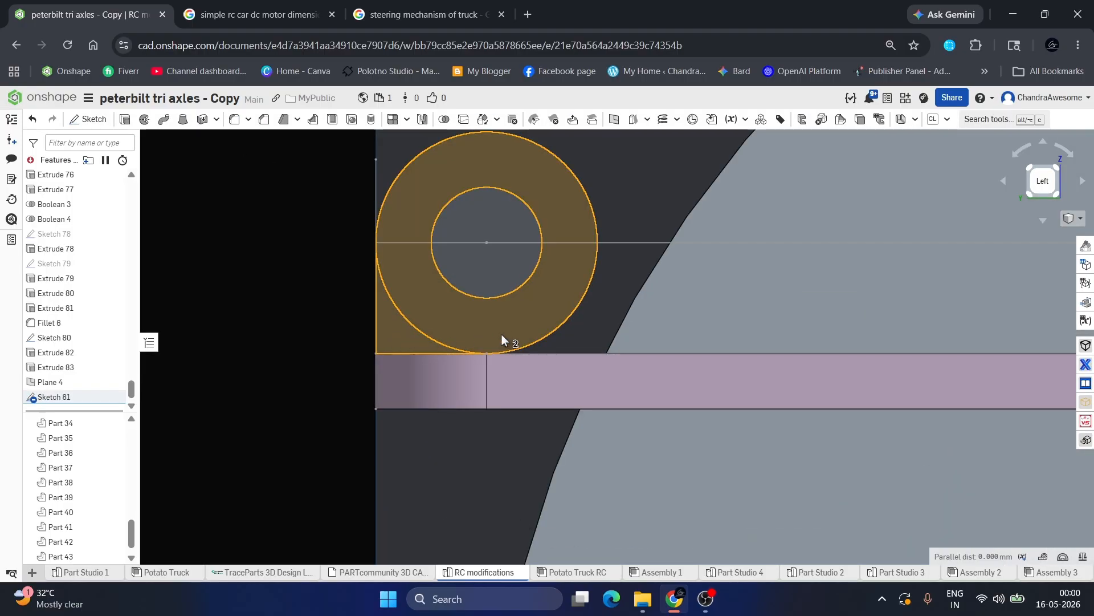
{"action": "left_click", "coordinate": [573, 341]}
{"action": "scroll", "coordinate": [564, 342], "scroll_direction": "down", "scroll_amount": 1}
{"action": "scroll", "coordinate": [564, 341], "scroll_direction": "down", "scroll_amount": 1}
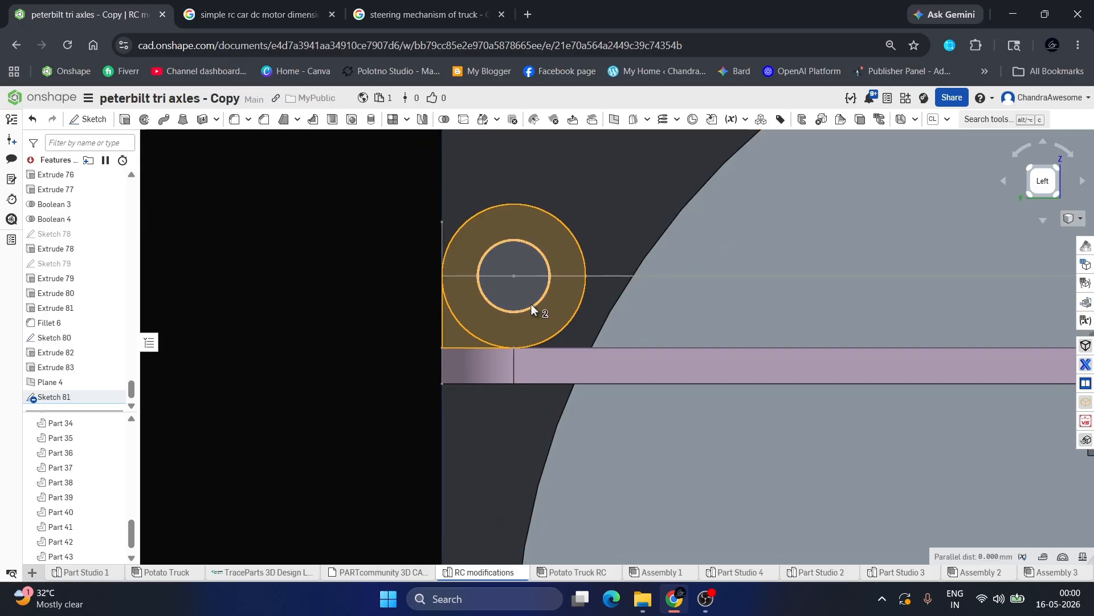
Reopen the ring sketch, draw a vertical line from the outer circle's inboard side down to the link's top edge, and finish the sketch.
{"action": "right_click", "coordinate": [532, 307]}
{"action": "left_click", "coordinate": [543, 313]}
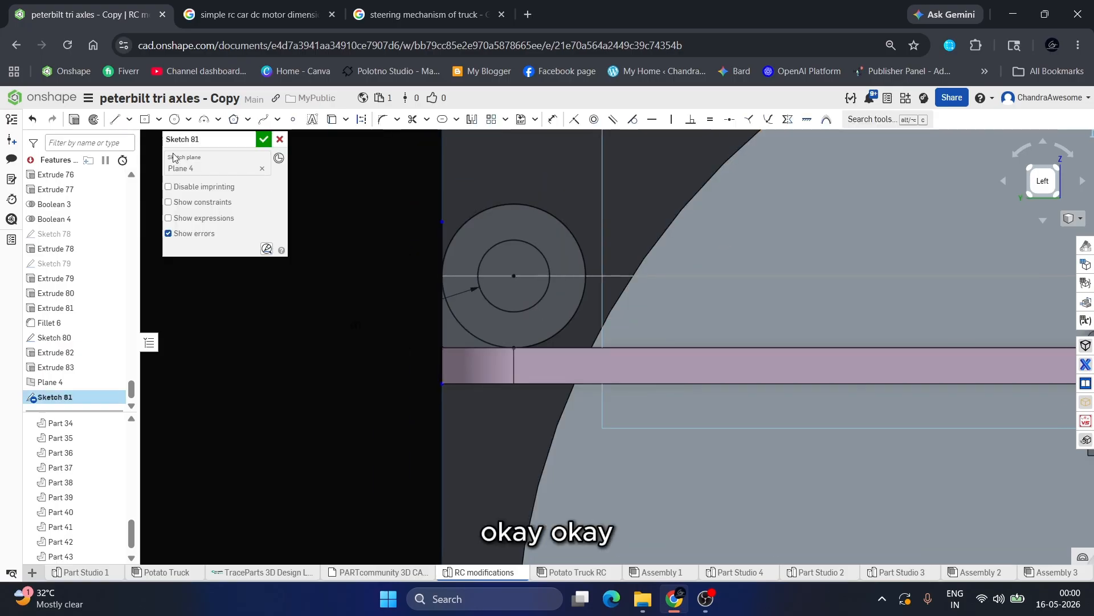
{"action": "left_click", "coordinate": [117, 121]}
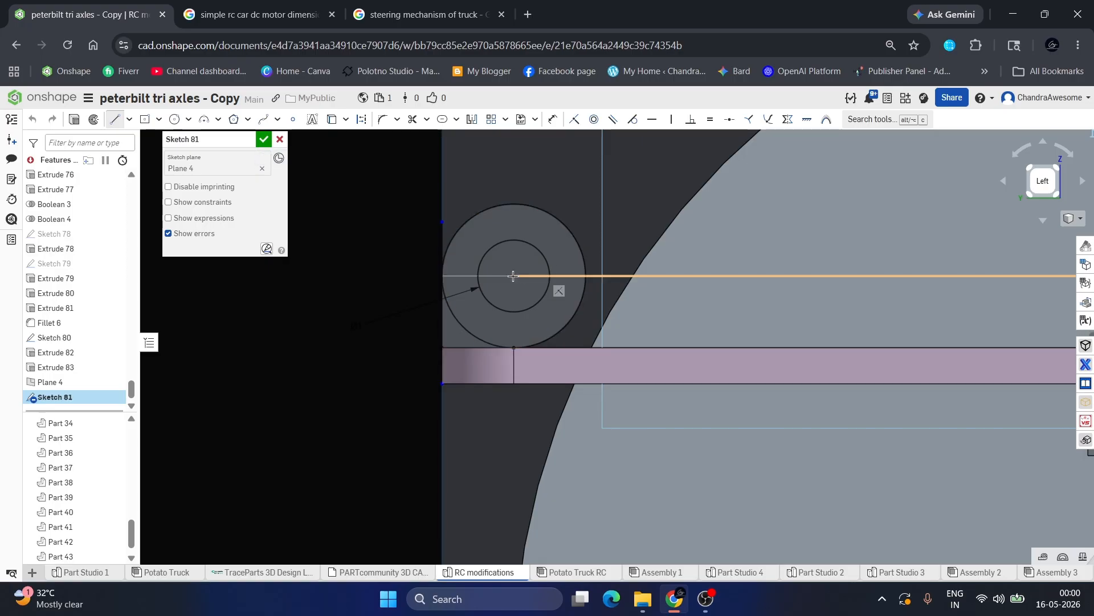
{"action": "left_click", "coordinate": [585, 277]}
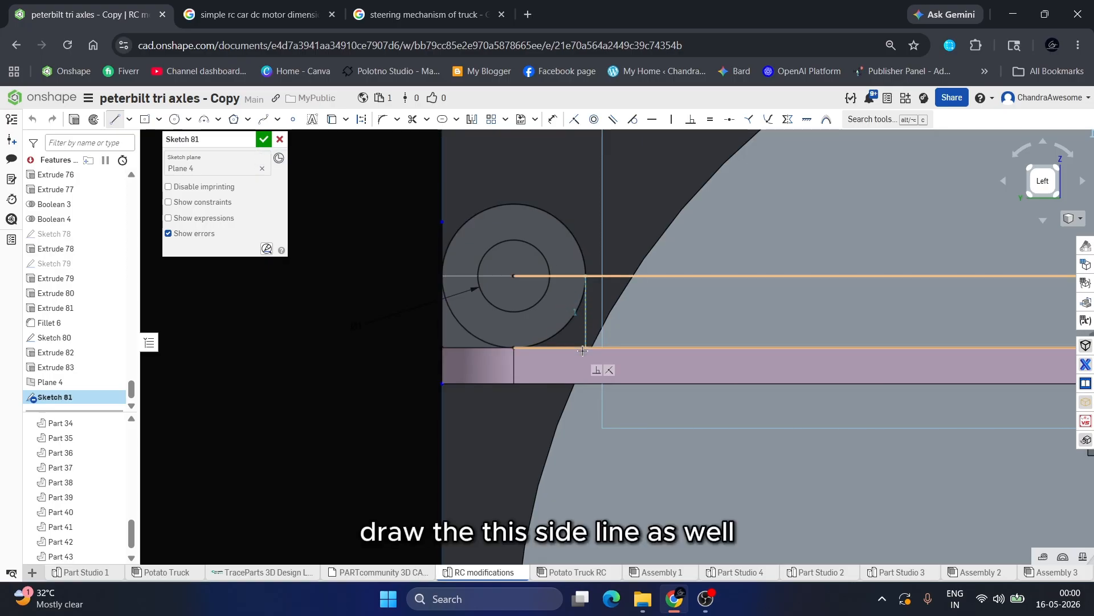
{"action": "left_click", "coordinate": [583, 350]}
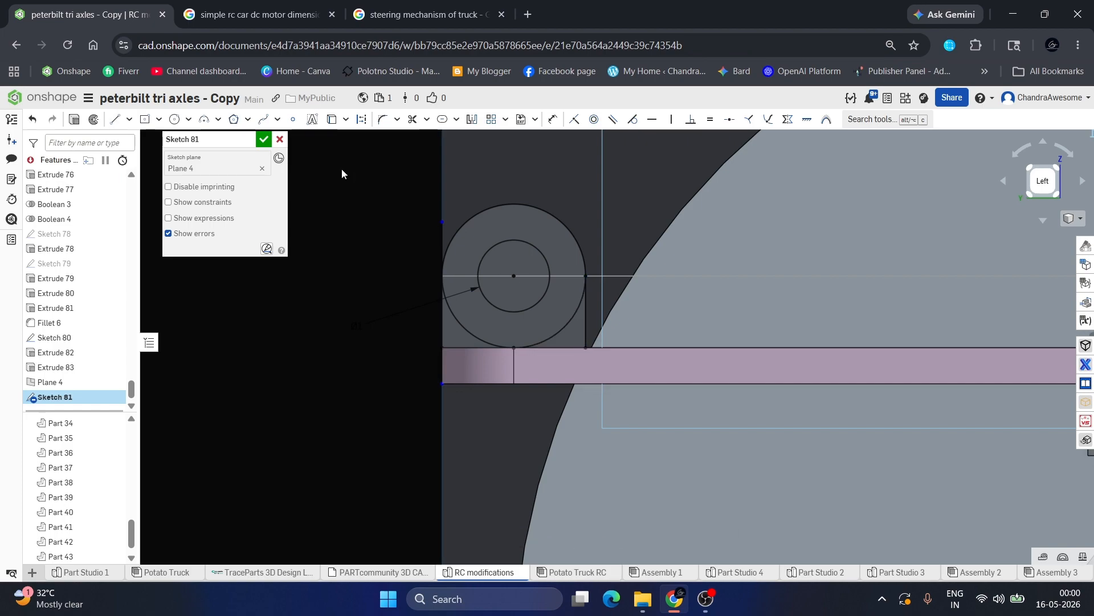
{"action": "left_click", "coordinate": [263, 139]}
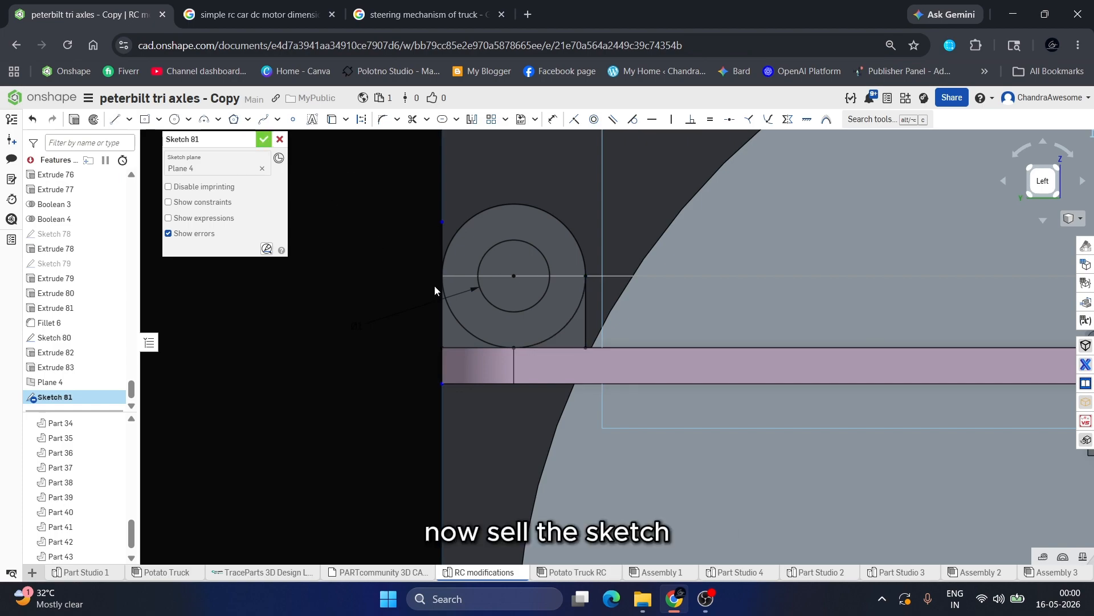
Extrude the ring and both lower corner regions symmetrically with a 1 mm depth, adding them to the link, Part 43.
{"action": "left_click", "coordinate": [525, 328]}
{"action": "left_click", "coordinate": [563, 336]}
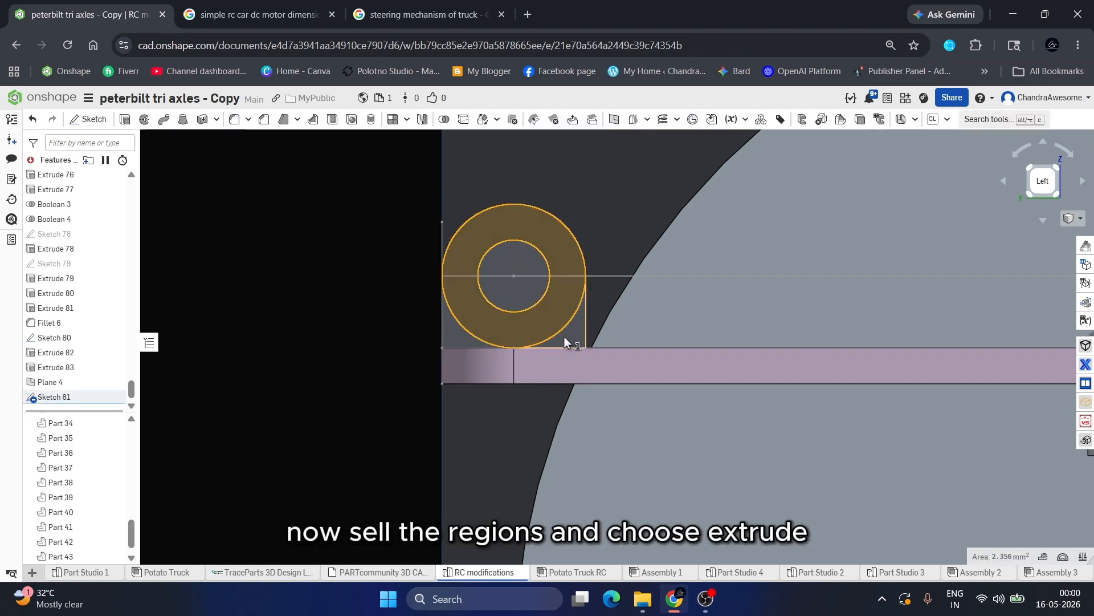
{"action": "left_click", "coordinate": [463, 338]}
{"action": "scroll", "coordinate": [461, 338], "scroll_direction": "down", "scroll_amount": 3}
{"action": "right_click_drag", "start_coordinate": [461, 339], "coordinate": [436, 349]}
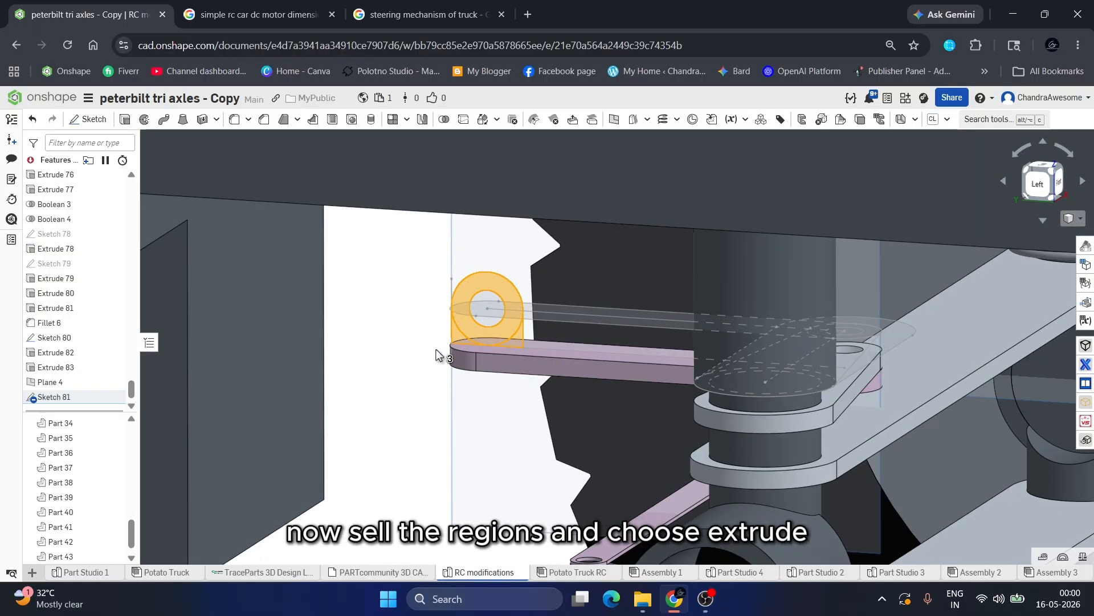
{"action": "left_click", "coordinate": [125, 119]}
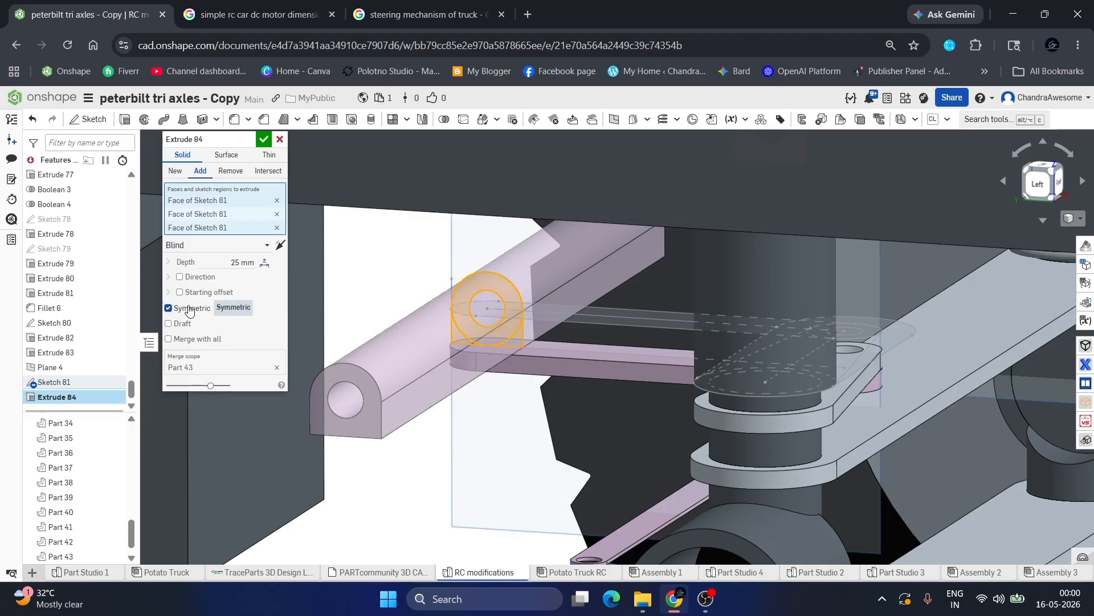
{"action": "left_click", "coordinate": [229, 263]}
{"action": "type", "text": "1"}
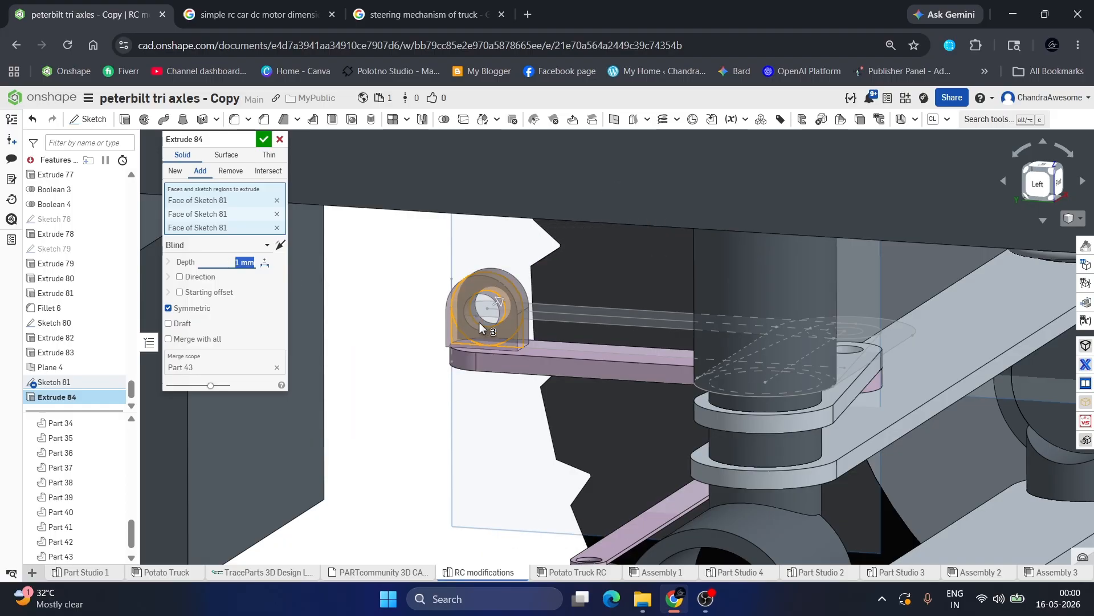
Set the symmetric ring extrusion's depth to 2 mm and accept the feature.
{"action": "scroll", "coordinate": [480, 322], "scroll_direction": "up", "scroll_amount": 3}
{"action": "scroll", "coordinate": [448, 372], "scroll_direction": "up", "scroll_amount": 2}
{"action": "right_click_drag", "start_coordinate": [462, 366], "coordinate": [392, 361]}
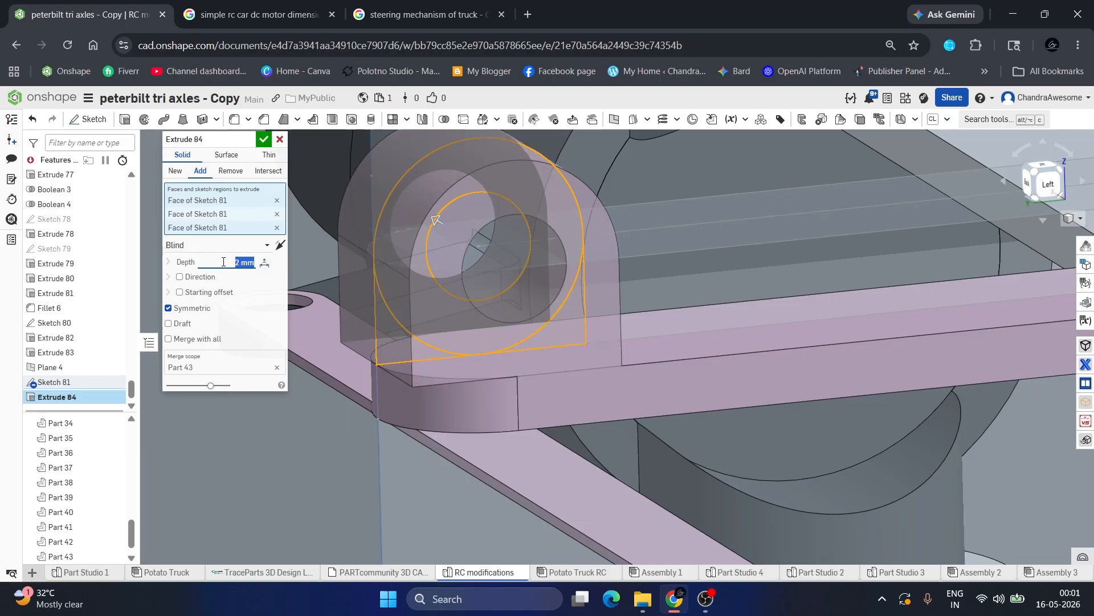
{"action": "left_click", "coordinate": [262, 139]}
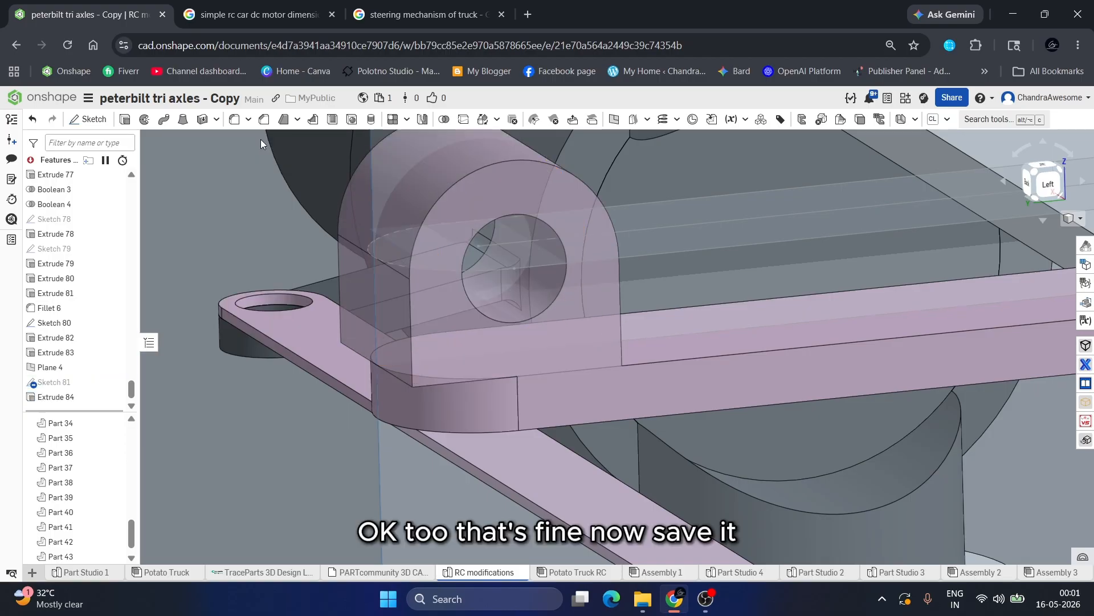
Cut away the lug's two corners overhanging the link's rounded end by extruding their underside faces 25 mm as a removal.
{"action": "right_click_drag", "start_coordinate": [532, 471], "coordinate": [465, 414]}
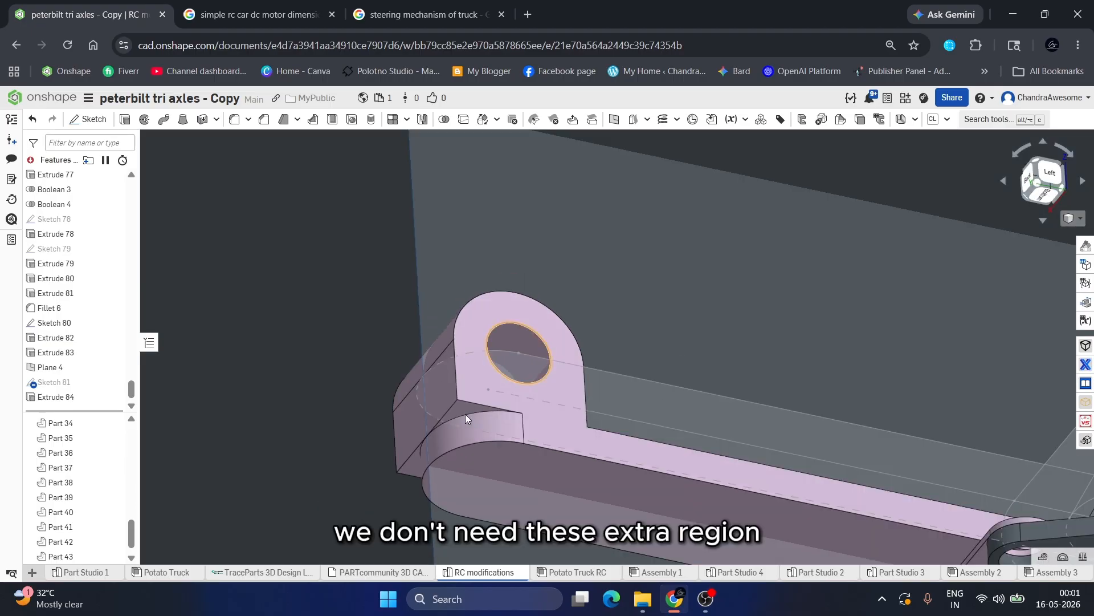
{"action": "scroll", "coordinate": [460, 412], "scroll_direction": "up", "scroll_amount": 2}
{"action": "left_click", "coordinate": [442, 421]}
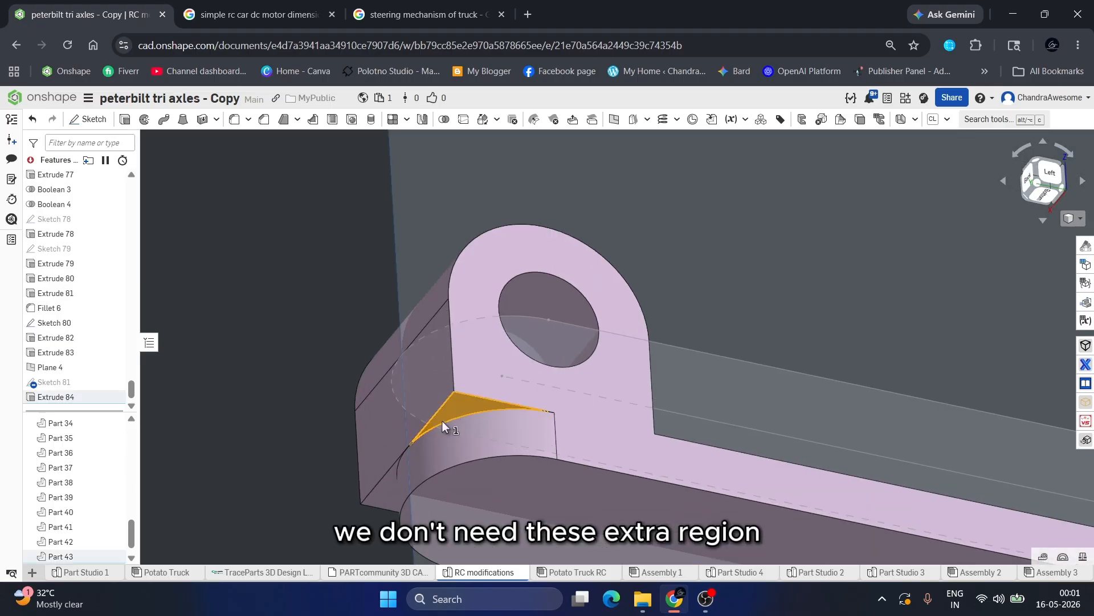
{"action": "left_click", "coordinate": [379, 491]}
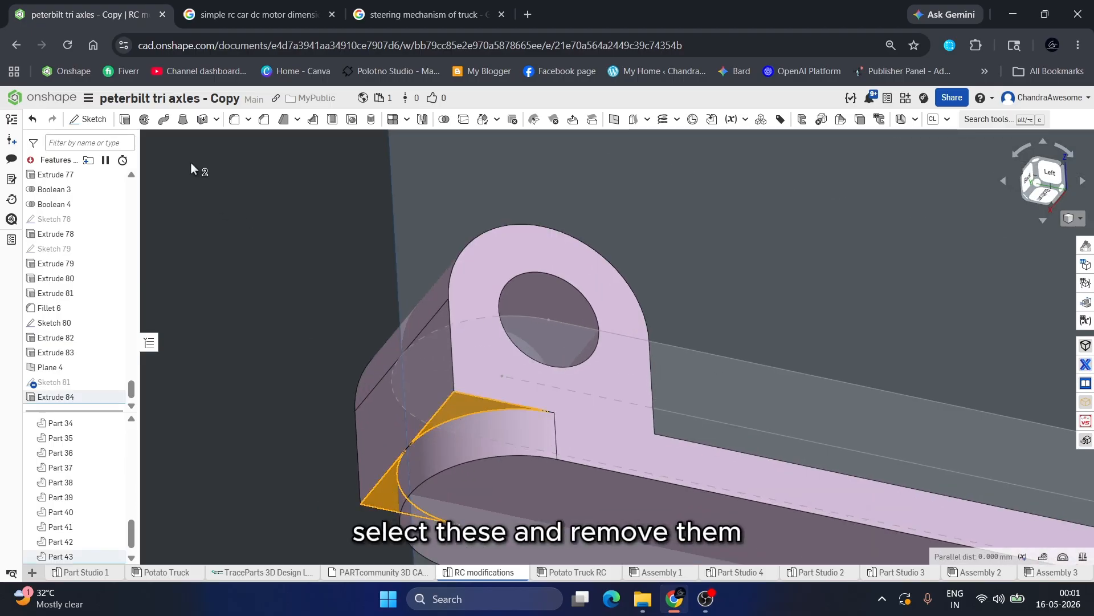
{"action": "left_click", "coordinate": [126, 121]}
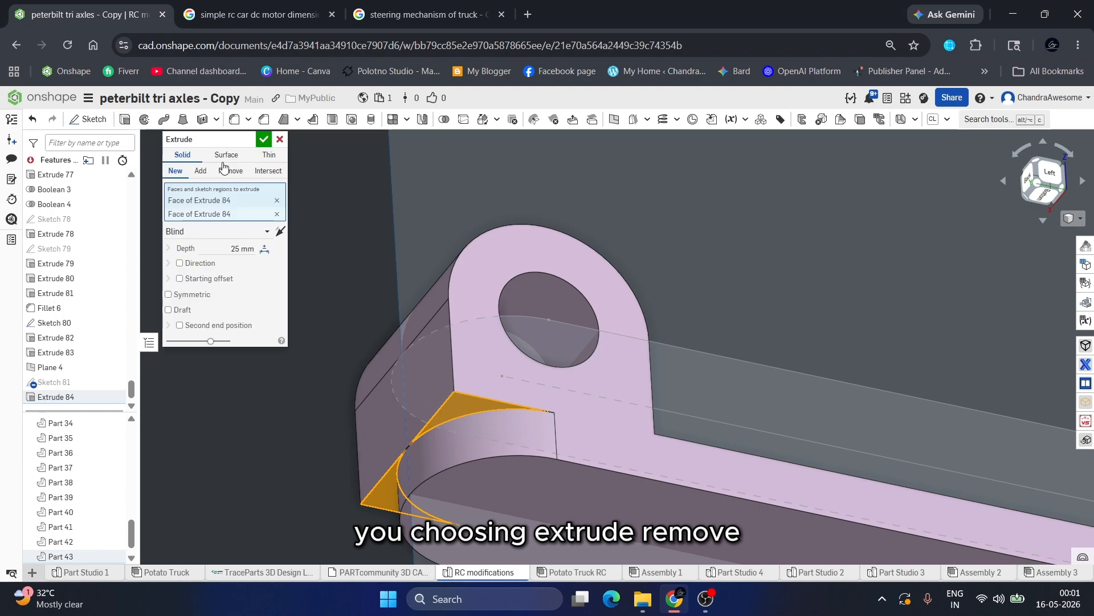
{"action": "left_click", "coordinate": [230, 171]}
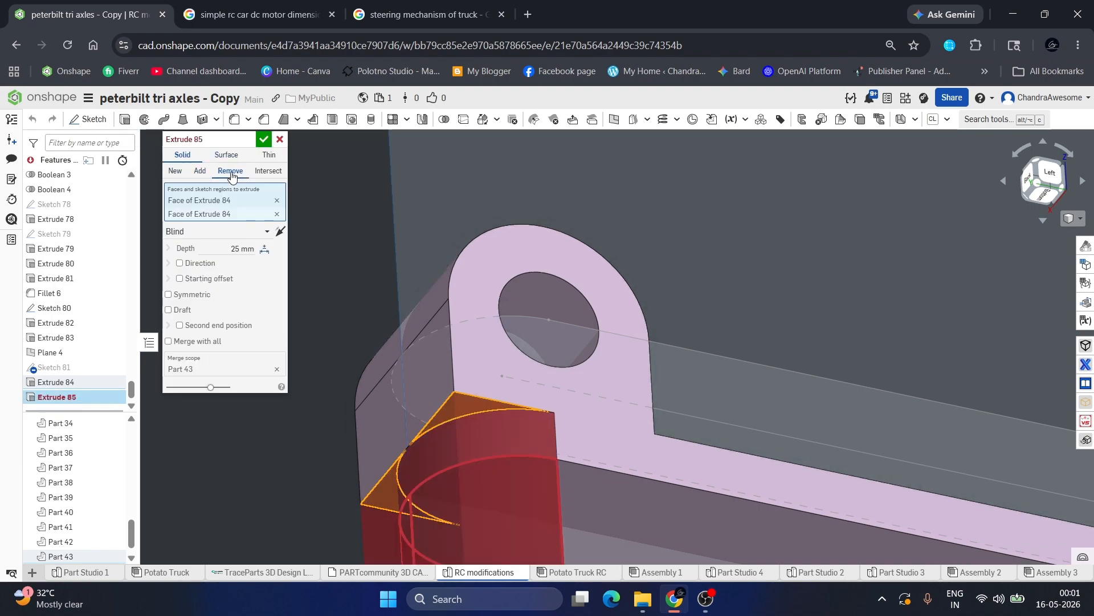
{"action": "left_click", "coordinate": [265, 140]}
Examine the finished lug on the steering link and its position relative to the front axle and chassis.
{"action": "scroll", "coordinate": [428, 351], "scroll_direction": "down", "scroll_amount": 5}
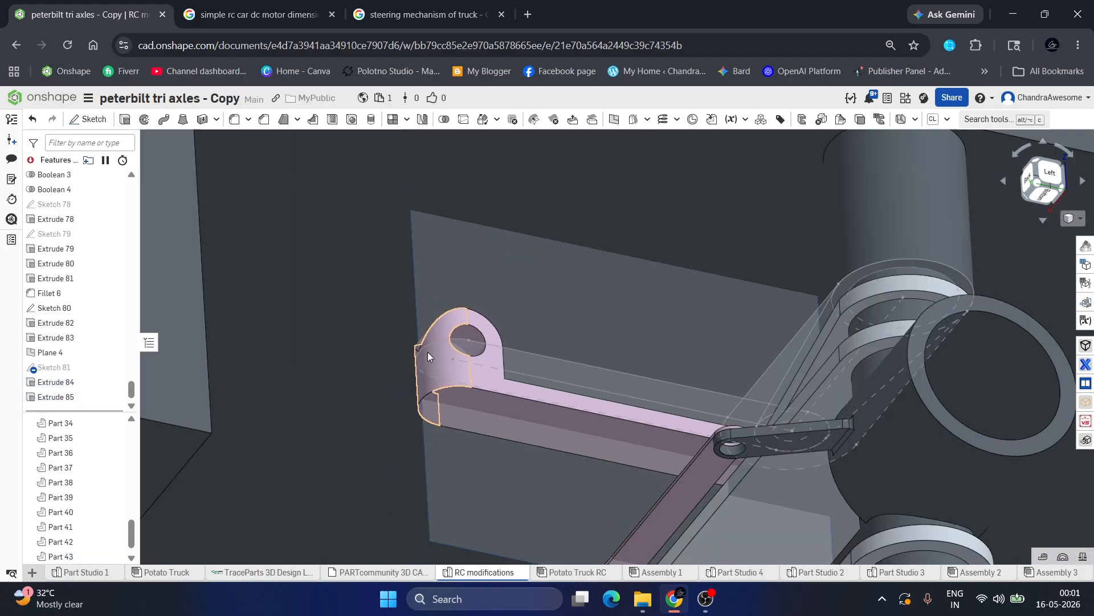
{"action": "right_click_drag", "start_coordinate": [427, 351], "coordinate": [400, 393]}
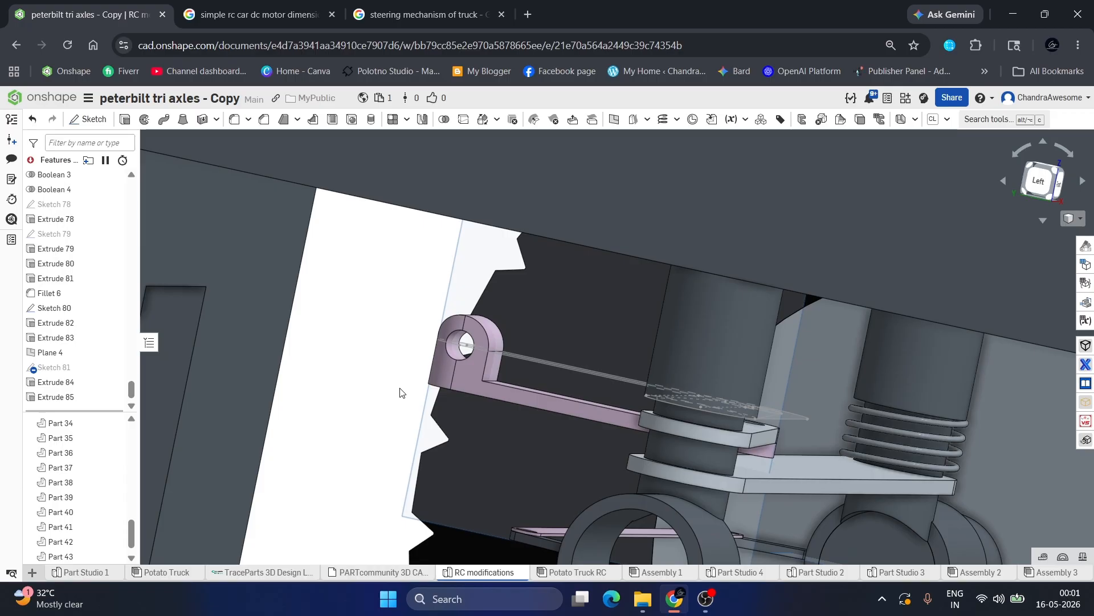
{"action": "scroll", "coordinate": [452, 382], "scroll_direction": "down", "scroll_amount": 3}
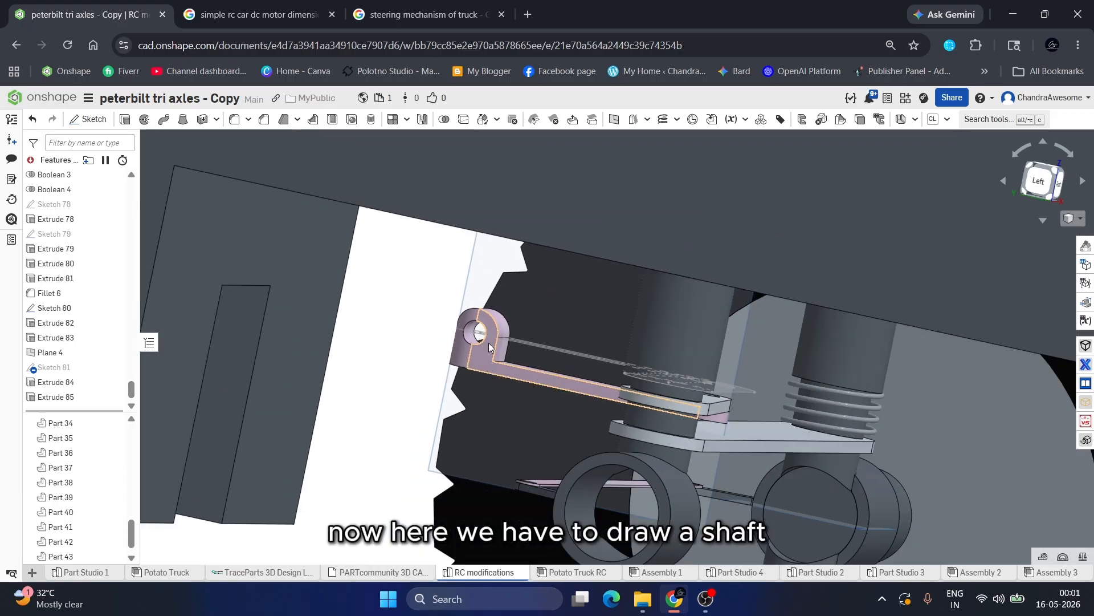
{"action": "mouse_move", "coordinate": [488, 343]}
{"action": "right_mouse_down"}
{"action": "mouse_move", "coordinate": [490, 282]}
{"action": "mouse_move", "coordinate": [498, 308]}
{"action": "mouse_move", "coordinate": [482, 351]}
{"action": "right_mouse_up"}
{"action": "scroll", "coordinate": [482, 361], "scroll_direction": "down", "scroll_amount": 5}
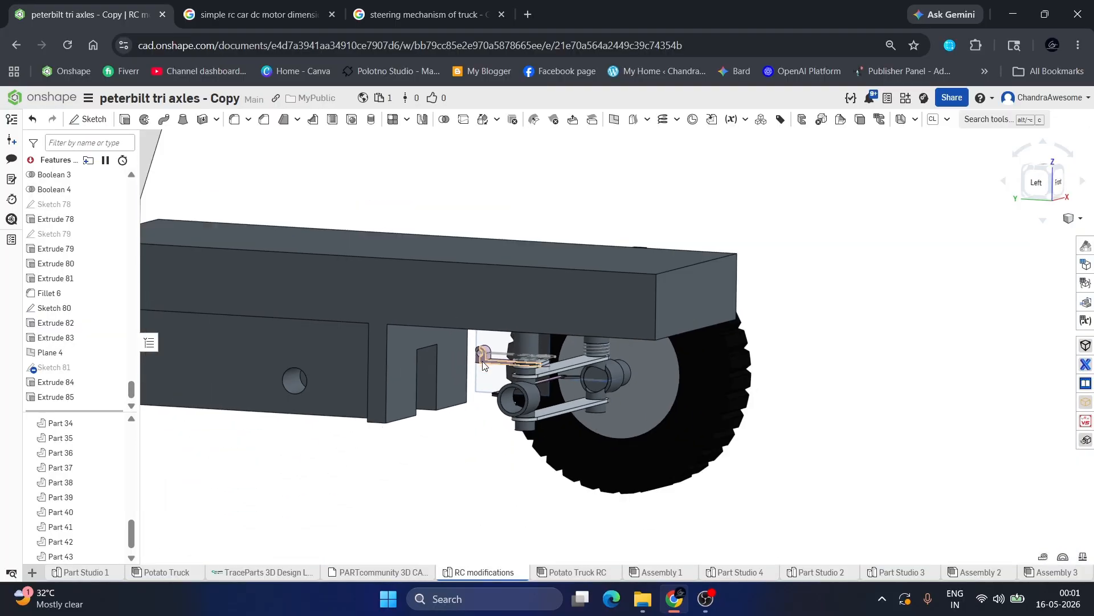
{"action": "scroll", "coordinate": [482, 361], "scroll_direction": "up", "scroll_amount": 3}
{"action": "right_click_drag", "start_coordinate": [481, 361], "coordinate": [450, 262]}
{"action": "scroll", "coordinate": [450, 285], "scroll_direction": "down", "scroll_amount": 3}
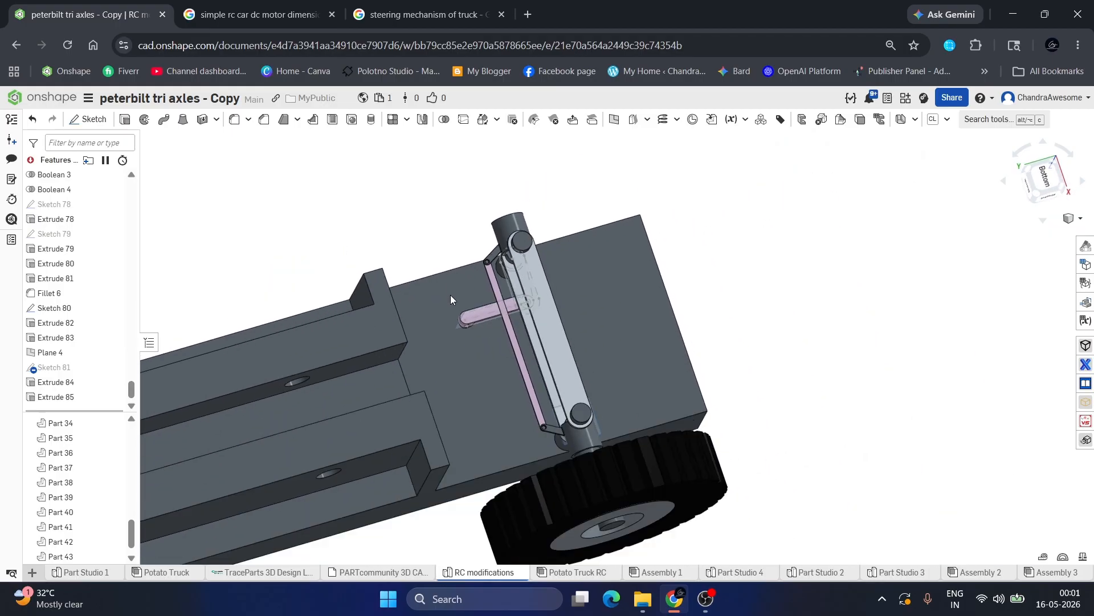
{"action": "scroll", "coordinate": [465, 325], "scroll_direction": "up", "scroll_amount": 6}
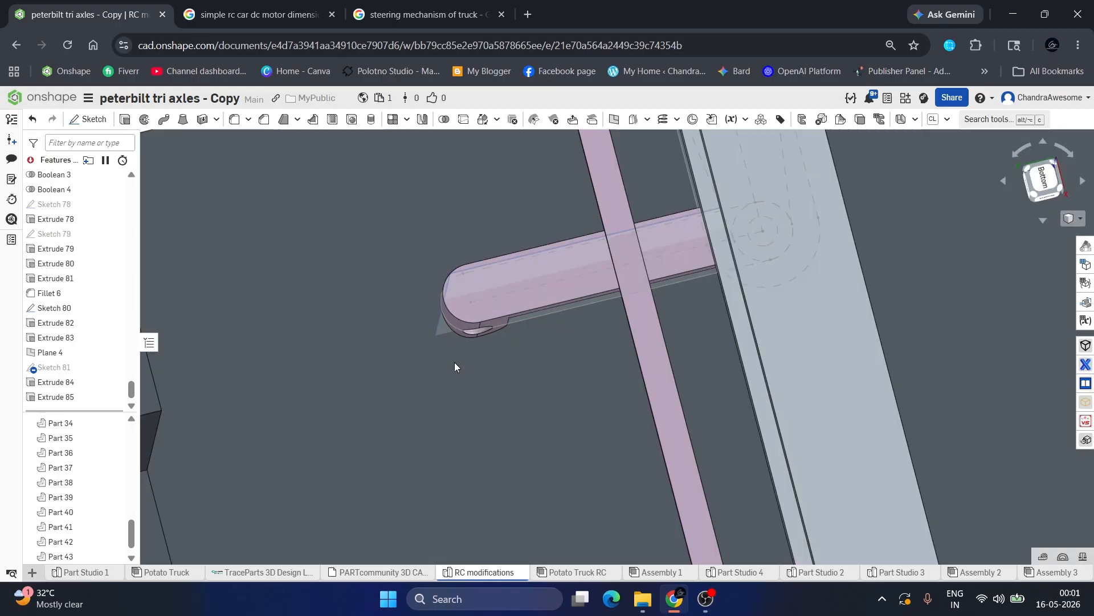
{"action": "right_click_drag", "start_coordinate": [455, 366], "coordinate": [533, 324]}
{"action": "left_click", "coordinate": [486, 324]}
{"action": "left_click", "coordinate": [761, 285]}
{"action": "right_click_drag", "start_coordinate": [761, 285], "coordinate": [352, 410]}
{"action": "scroll", "coordinate": [353, 410], "scroll_direction": "down", "scroll_amount": 4}
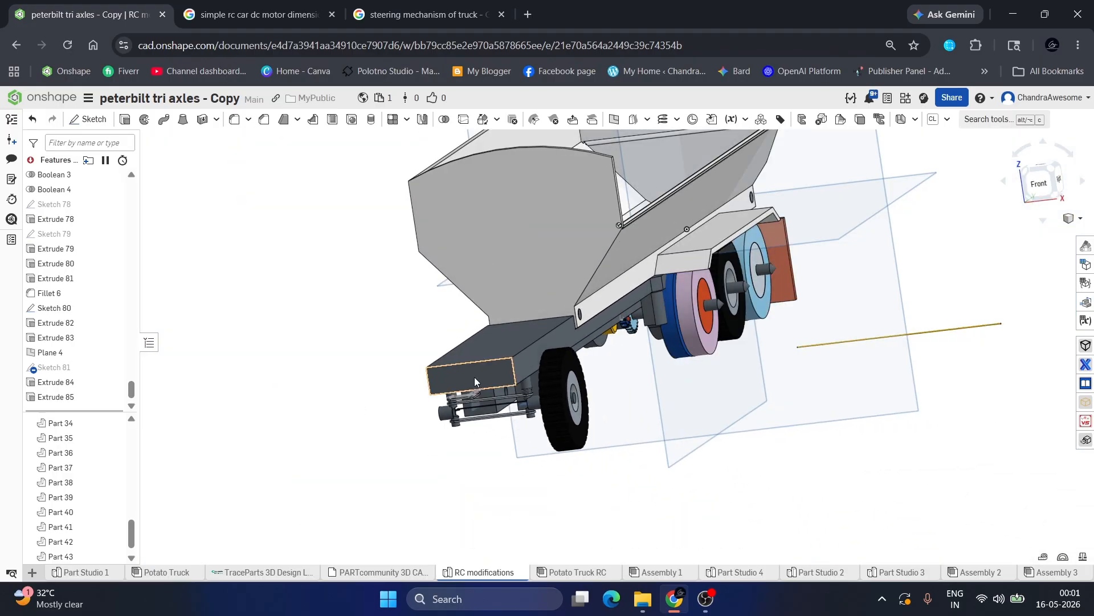
Inspect the front axle's steering links from the front and underside to choose the lug side for the steering shaft.
{"action": "scroll", "coordinate": [473, 379], "scroll_direction": "down", "scroll_amount": 2}
{"action": "scroll", "coordinate": [474, 397], "scroll_direction": "up", "scroll_amount": 3}
{"action": "right_click", "coordinate": [474, 397]}
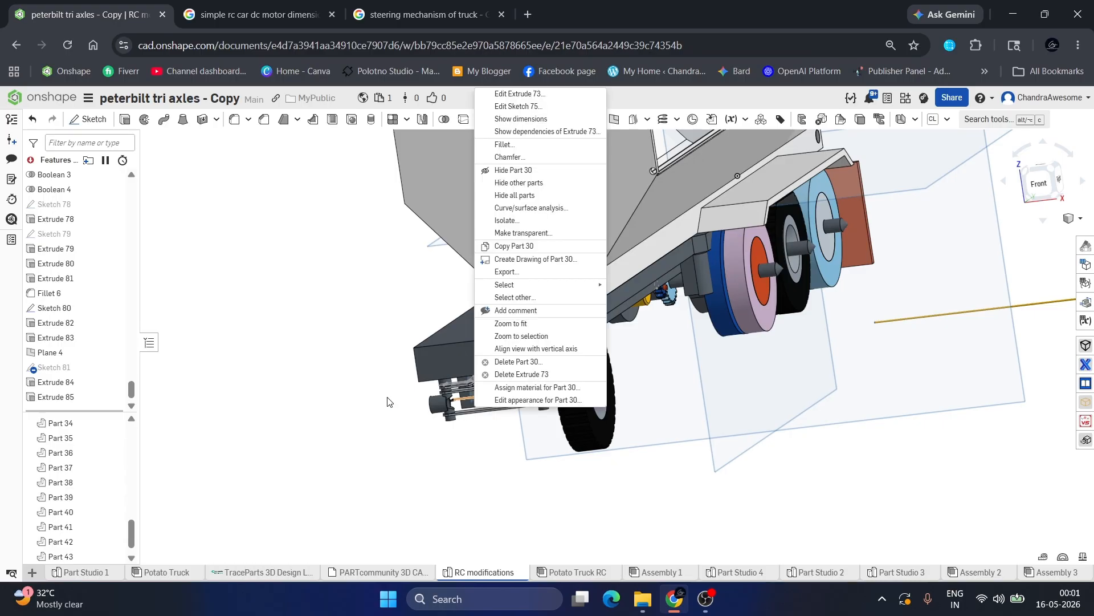
{"action": "left_click", "coordinate": [490, 399]}
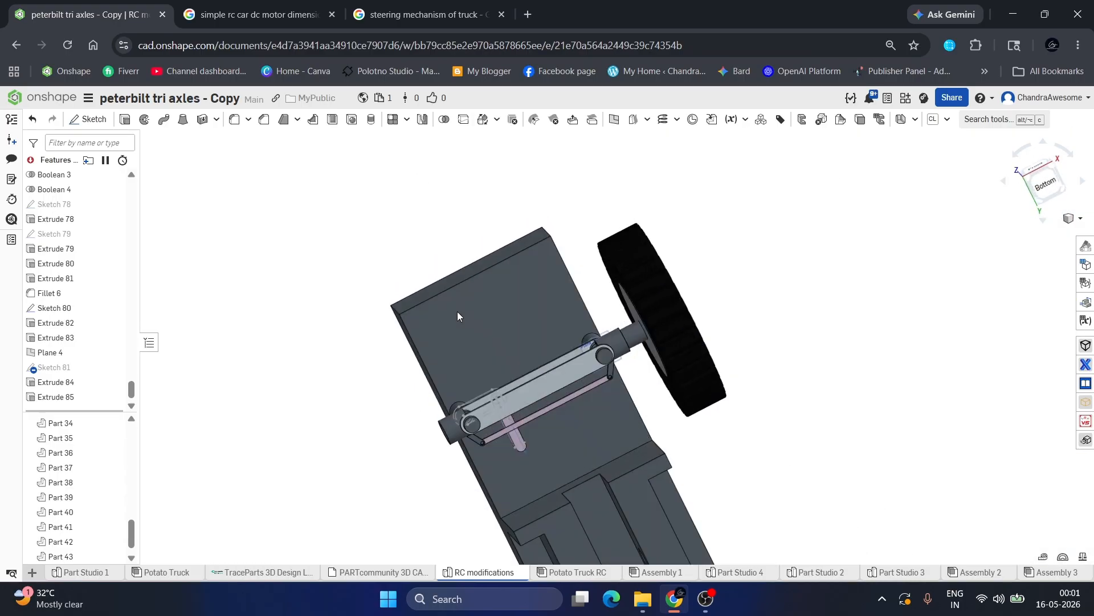
{"action": "right_click_drag", "start_coordinate": [457, 311], "coordinate": [412, 411]}
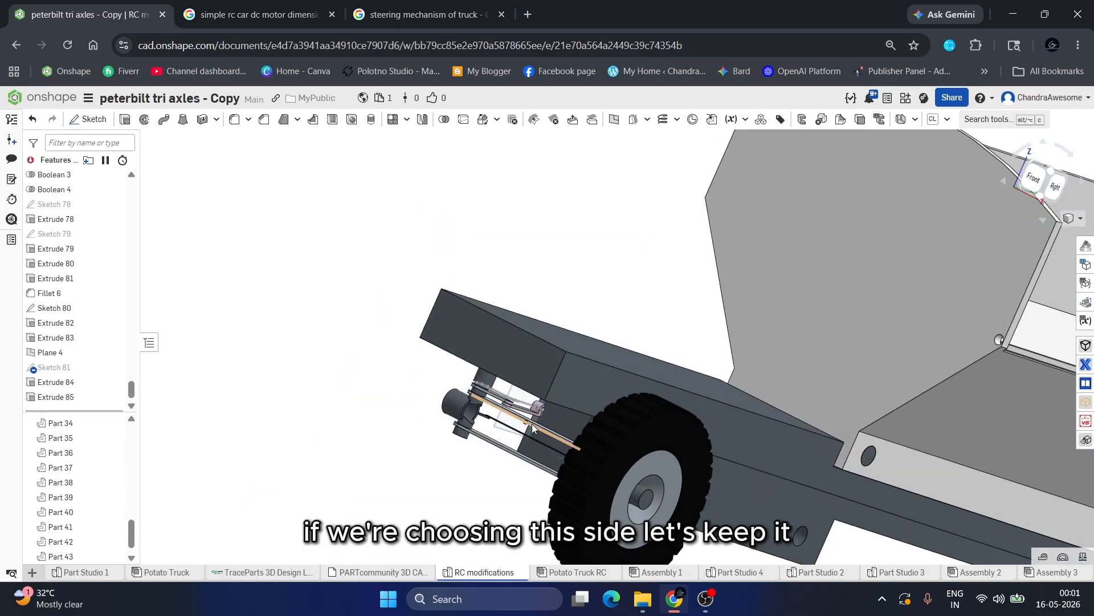
{"action": "scroll", "coordinate": [528, 419], "scroll_direction": "up", "scroll_amount": 5}
{"action": "right_click_drag", "start_coordinate": [528, 419], "coordinate": [542, 395]}
{"action": "scroll", "coordinate": [542, 395], "scroll_direction": "down", "scroll_amount": 1}
{"action": "scroll", "coordinate": [542, 395], "scroll_direction": "down", "scroll_amount": 3}
{"action": "scroll", "coordinate": [486, 460], "scroll_direction": "up", "scroll_amount": 3}
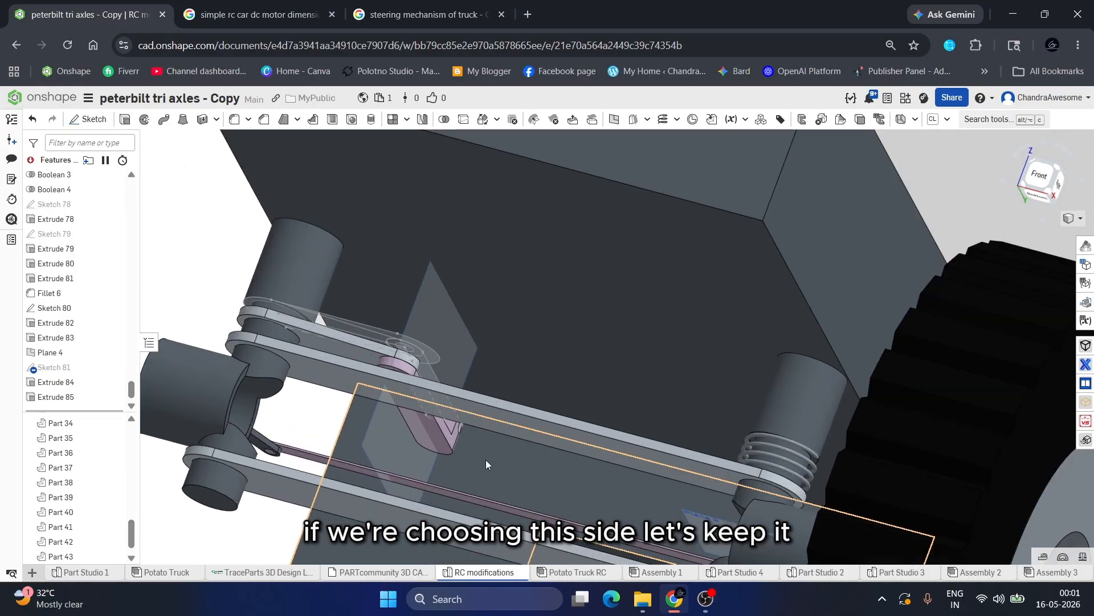
{"action": "right_click_drag", "start_coordinate": [486, 460], "coordinate": [500, 382]}
{"action": "scroll", "coordinate": [500, 382], "scroll_direction": "down", "scroll_amount": 2}
{"action": "scroll", "coordinate": [509, 230], "scroll_direction": "up", "scroll_amount": 5}
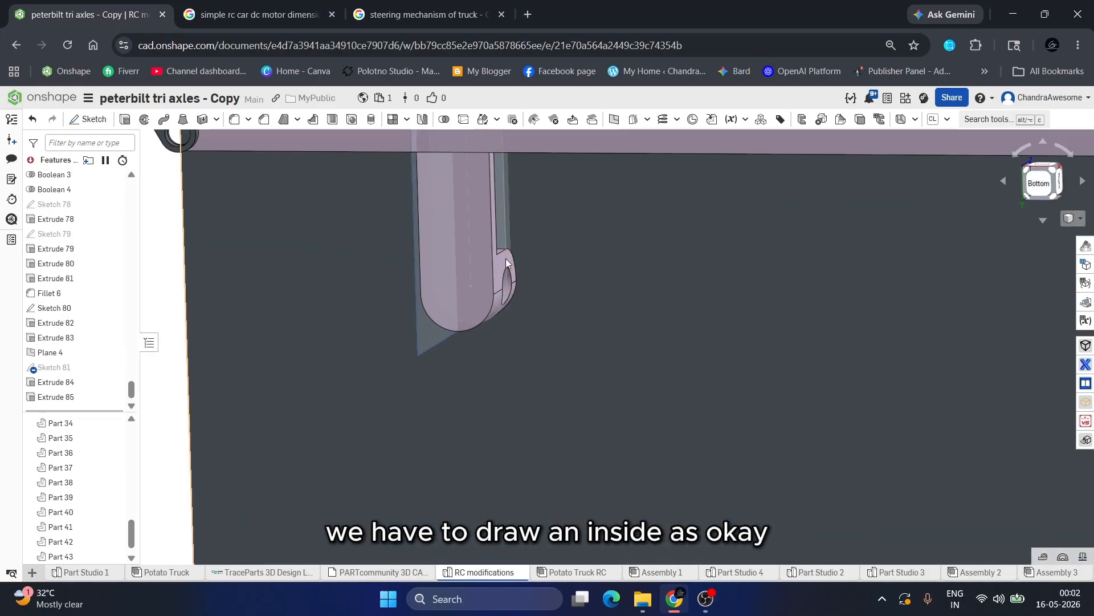
Sketch a circle on the lug's side face that shares the ring hole's centre and projected edge, and finish the sketch.
{"action": "left_click", "coordinate": [521, 273]}
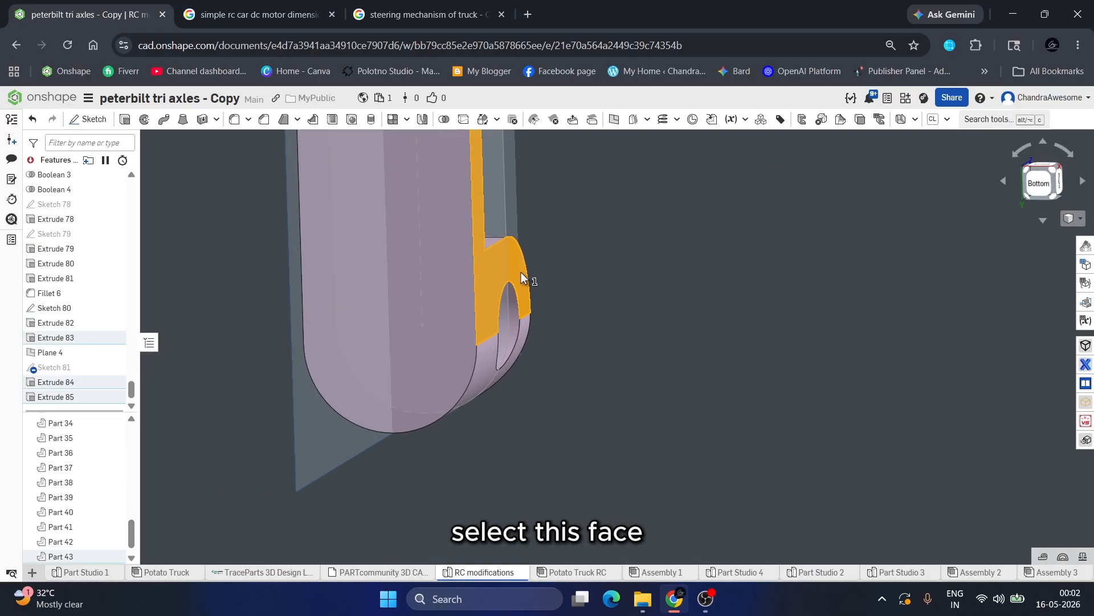
{"action": "left_click", "coordinate": [92, 126]}
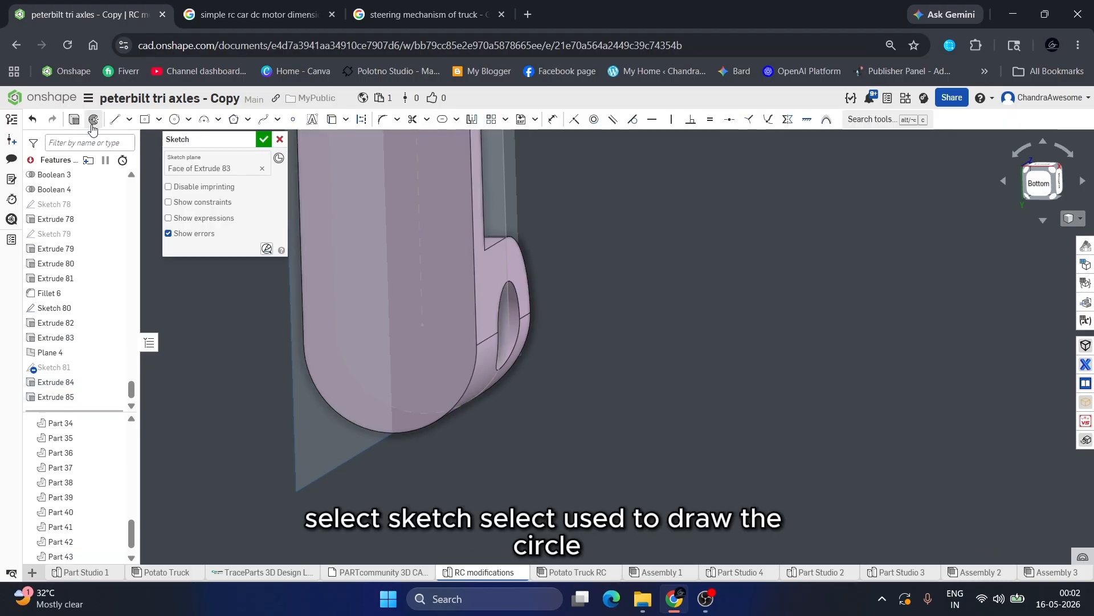
{"action": "left_click", "coordinate": [332, 119]}
{"action": "left_click", "coordinate": [513, 284]}
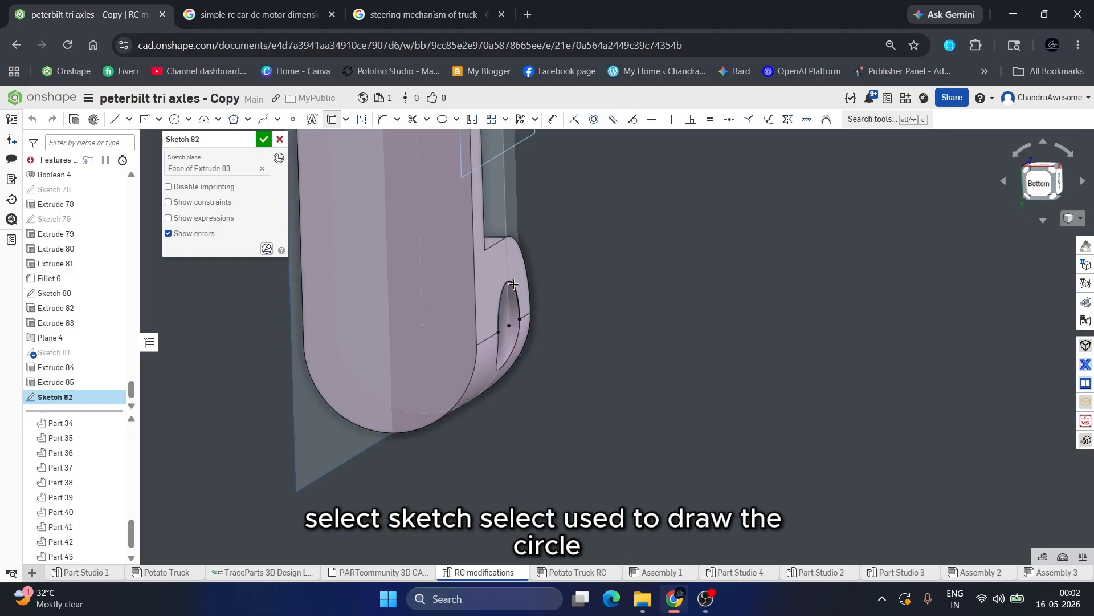
{"action": "left_click", "coordinate": [176, 120]}
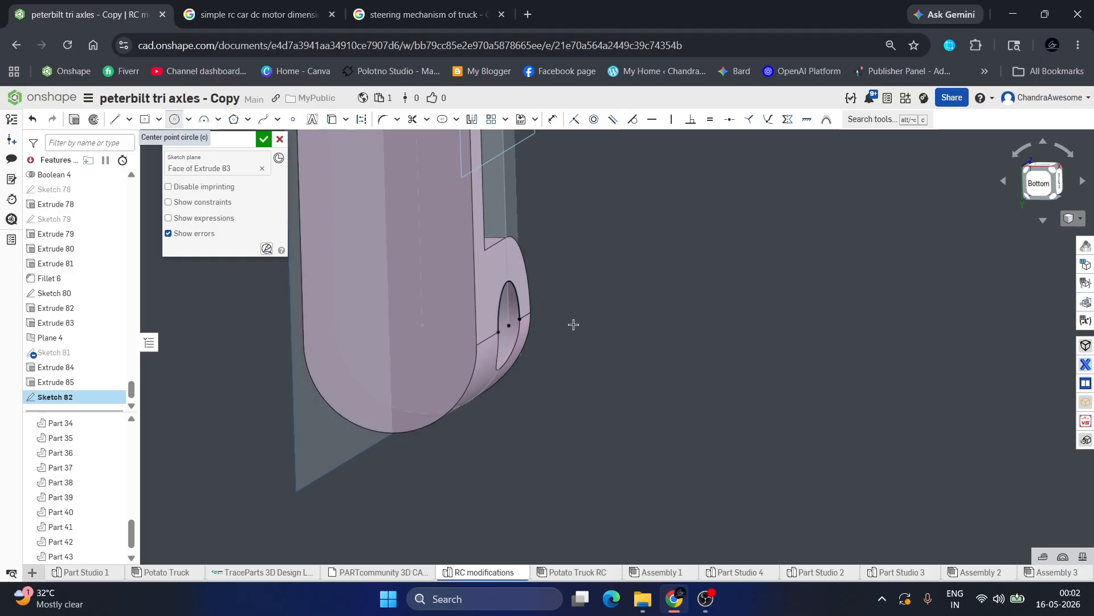
{"action": "left_click", "coordinate": [519, 320]}
{"action": "scroll", "coordinate": [519, 321], "scroll_direction": "down", "scroll_amount": 3}
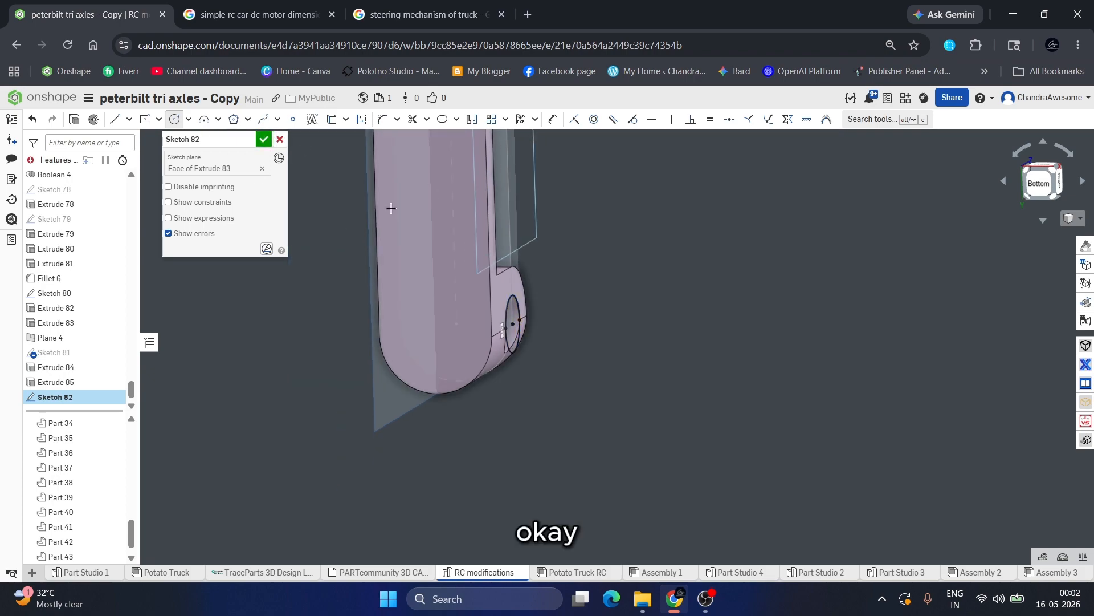
{"action": "key", "text": "Escape"}
{"action": "scroll", "coordinate": [404, 290], "scroll_direction": "down", "scroll_amount": 2}
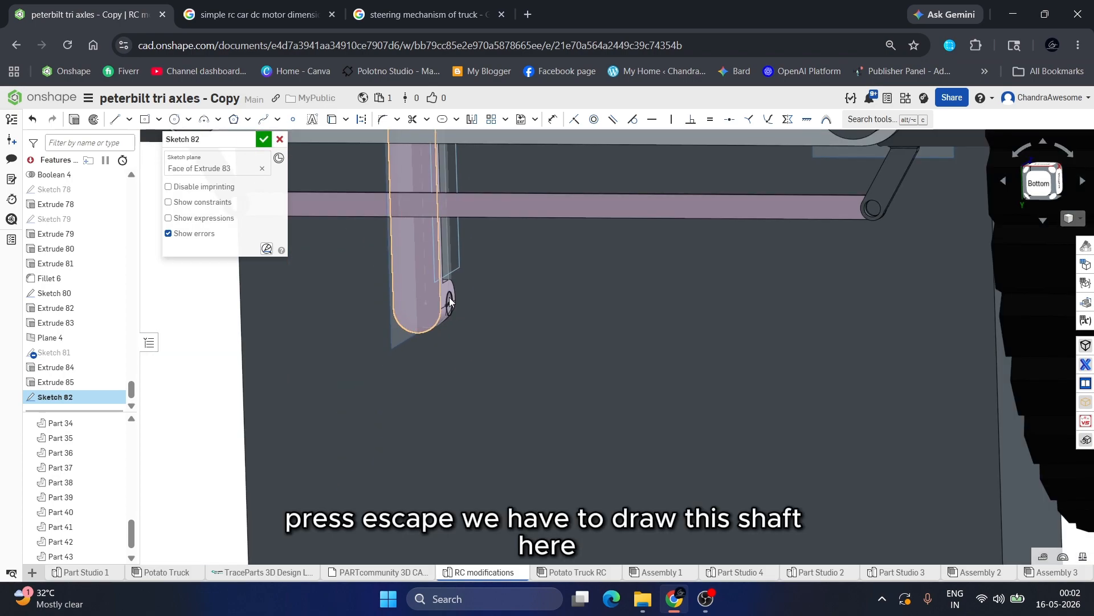
{"action": "mouse_move", "coordinate": [450, 297]}
{"action": "right_mouse_down"}
{"action": "mouse_move", "coordinate": [456, 279]}
{"action": "mouse_move", "coordinate": [440, 255]}
{"action": "mouse_move", "coordinate": [446, 271]}
{"action": "right_mouse_up"}
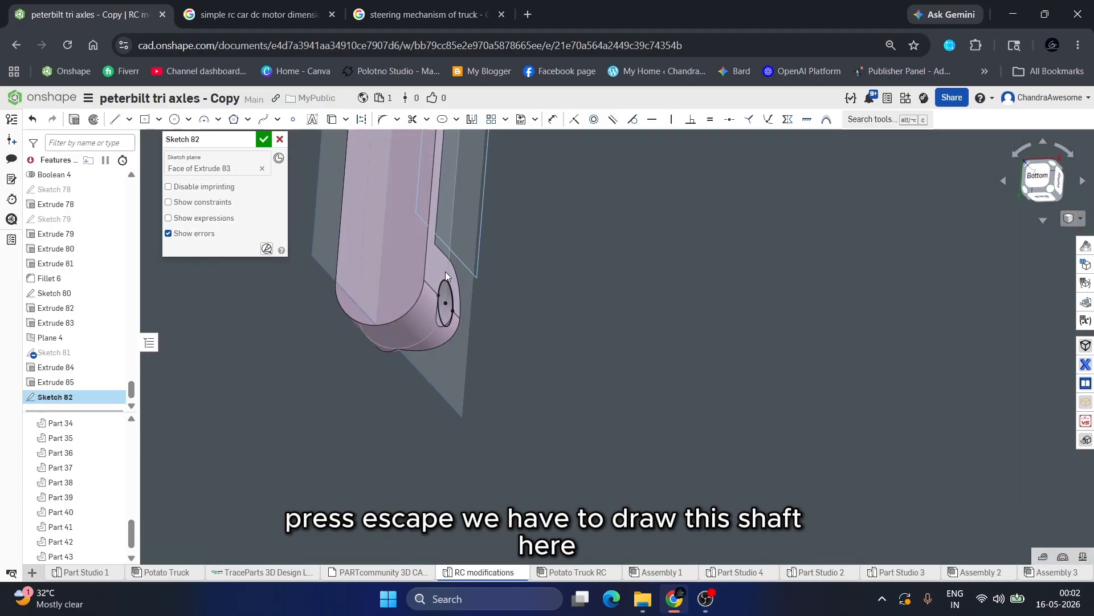
{"action": "left_click", "coordinate": [265, 139]}
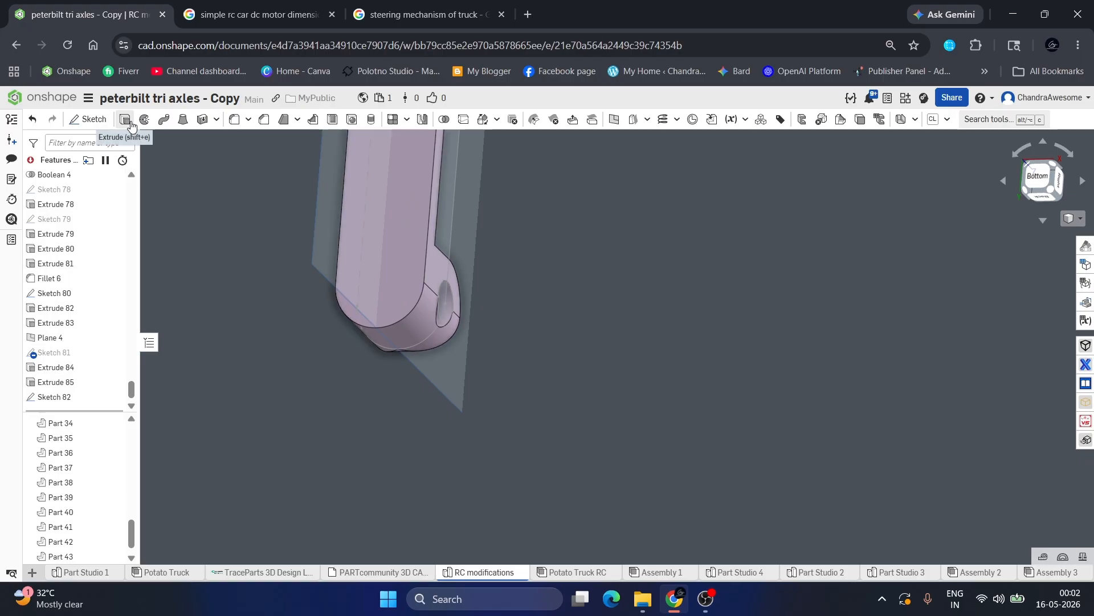
Extrude the hole-sized circle symmetrically with a 2 mm depth as a new part separate from the steering link.
{"action": "left_click", "coordinate": [125, 120]}
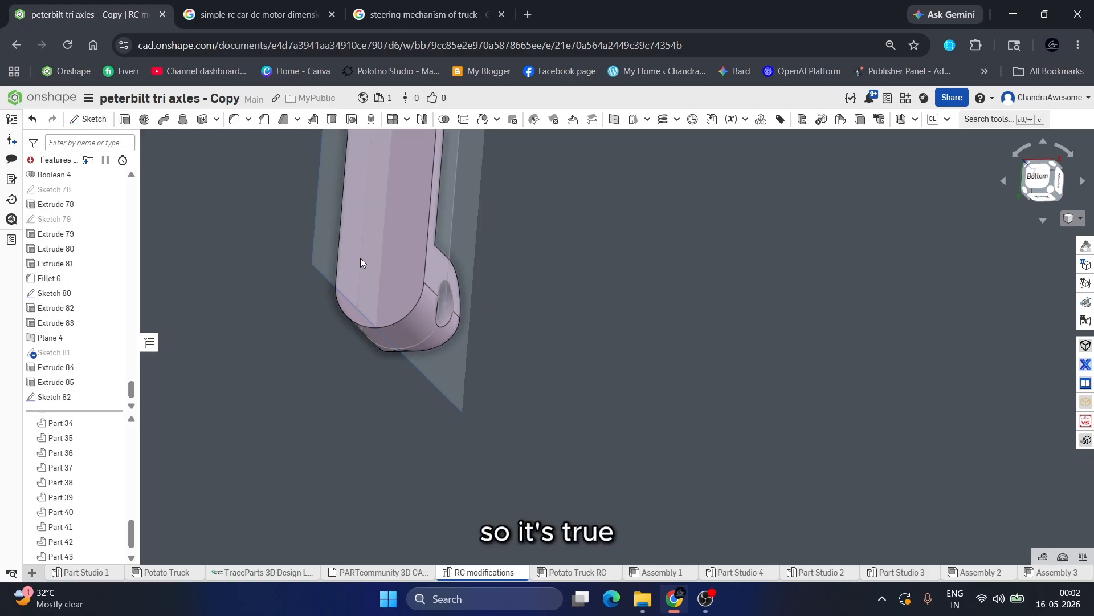
{"action": "scroll", "coordinate": [446, 300], "scroll_direction": "up", "scroll_amount": 5}
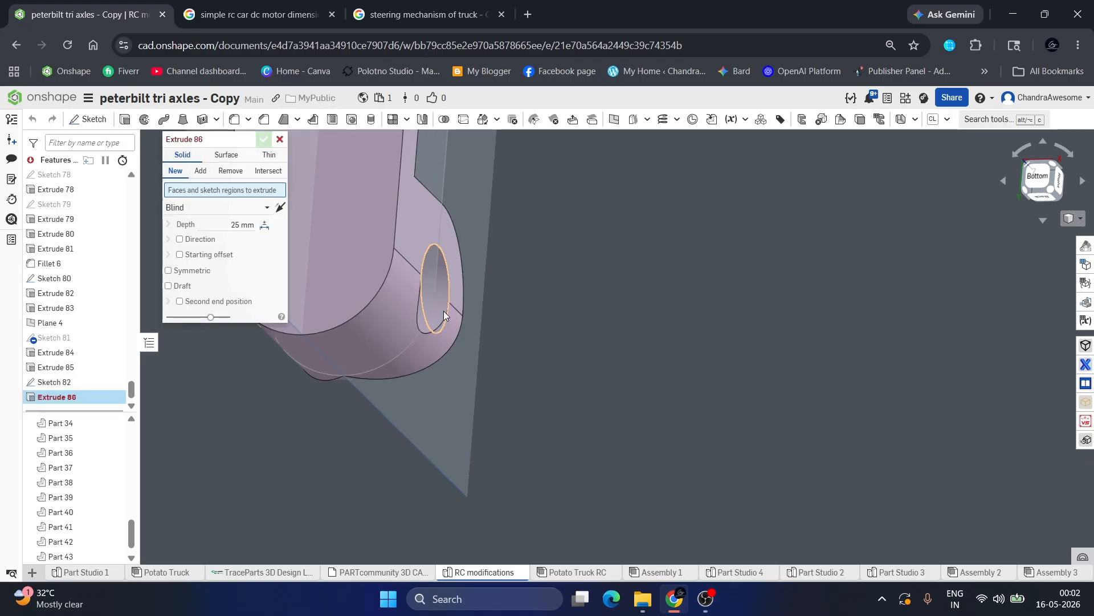
{"action": "left_click", "coordinate": [444, 310]}
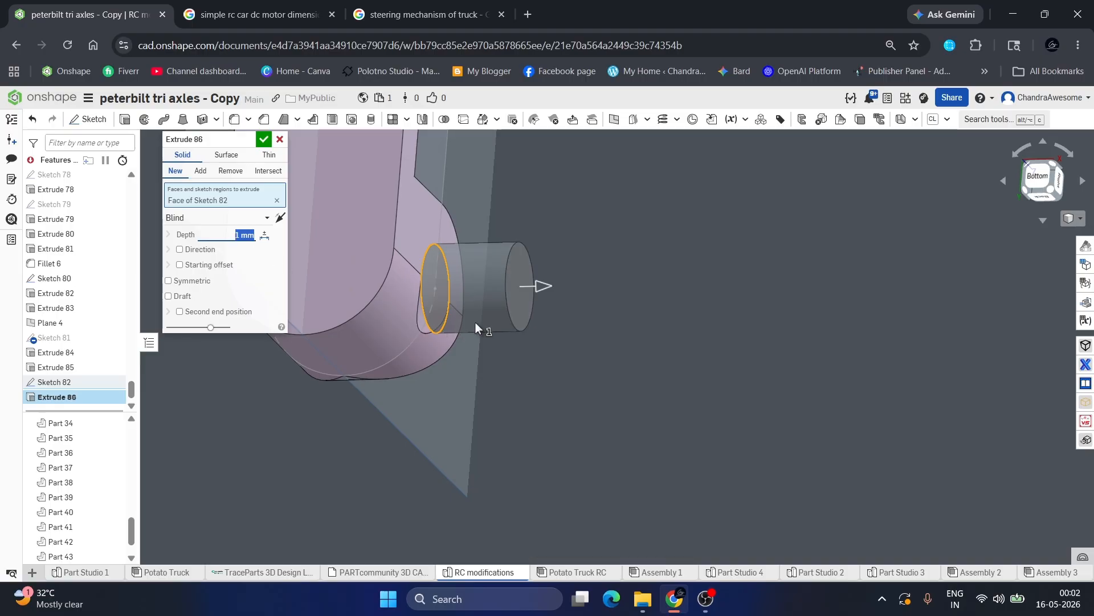
{"action": "mouse_move", "coordinate": [476, 323]}
{"action": "right_mouse_down"}
{"action": "mouse_move", "coordinate": [497, 265]}
{"action": "mouse_move", "coordinate": [457, 318]}
{"action": "right_mouse_up"}
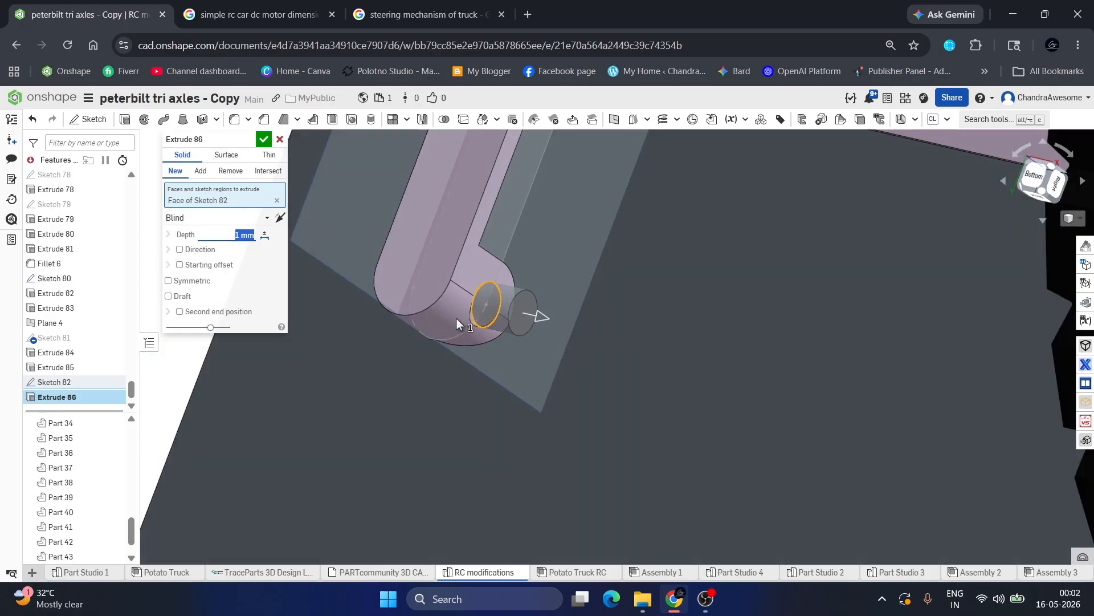
{"action": "left_click", "coordinate": [200, 281]}
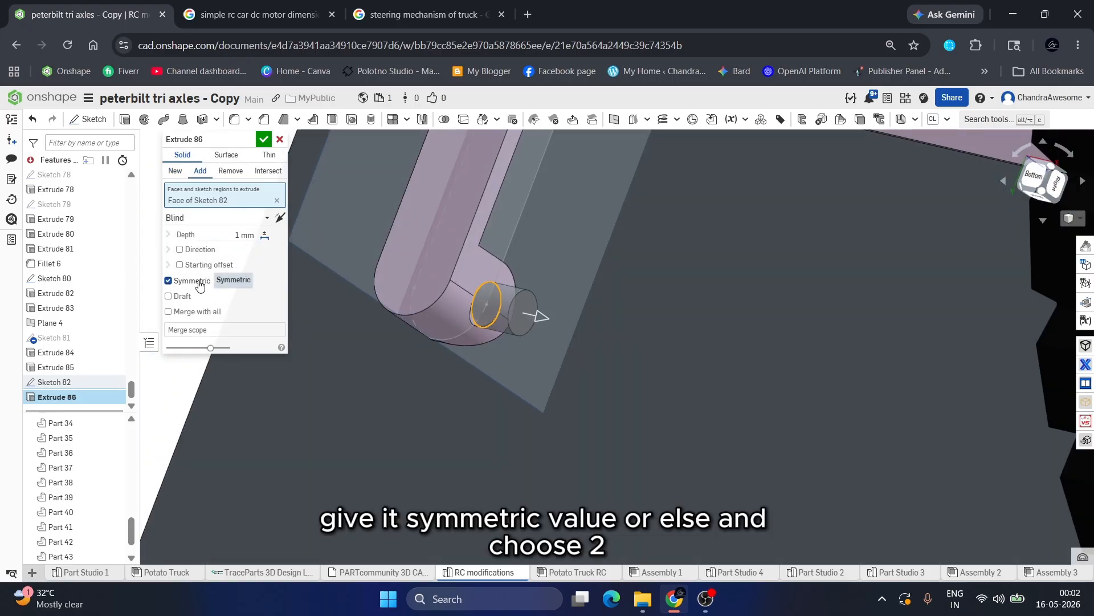
{"action": "left_click", "coordinate": [224, 235]}
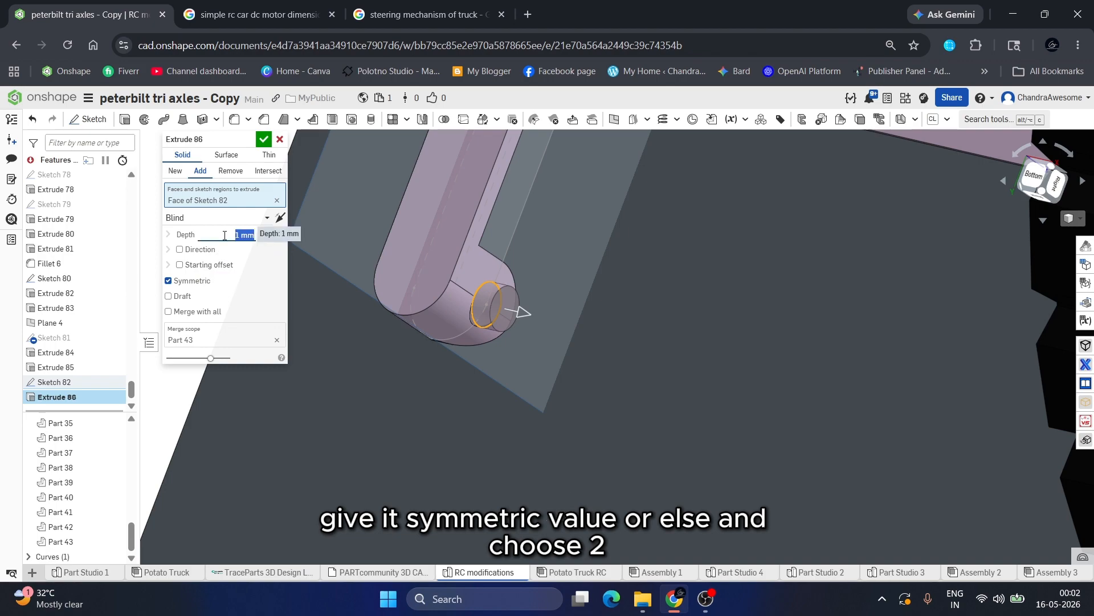
{"action": "left_click", "coordinate": [177, 171]}
{"action": "right_click_drag", "start_coordinate": [378, 278], "coordinate": [524, 309]}
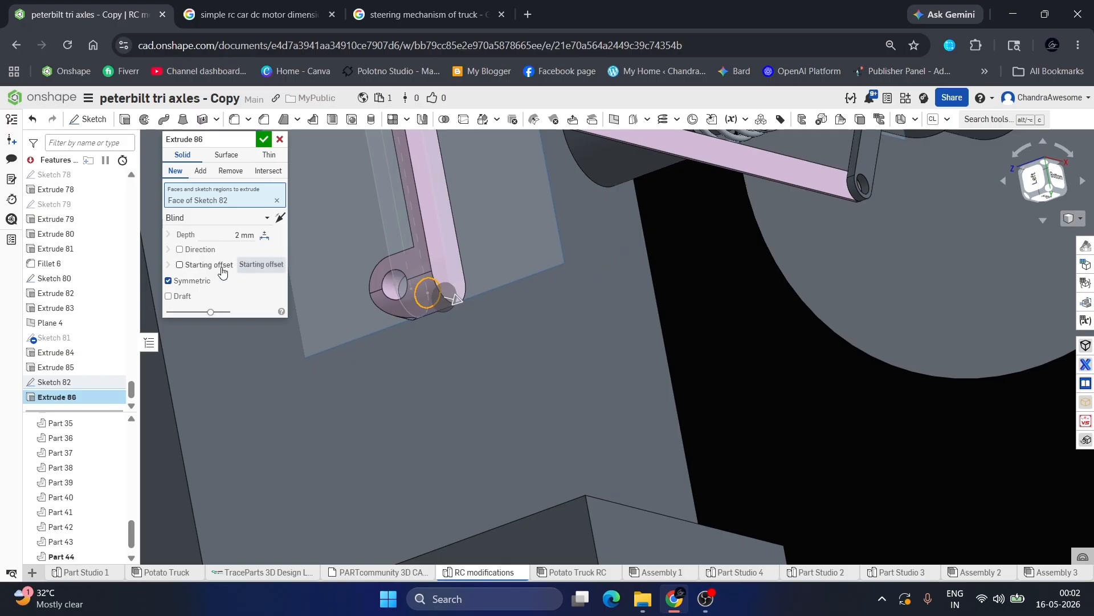
Replace the shaft extrusion's symmetric option with a second end position up to the lug's opposite side face, and accept the feature.
{"action": "left_click", "coordinate": [183, 283]}
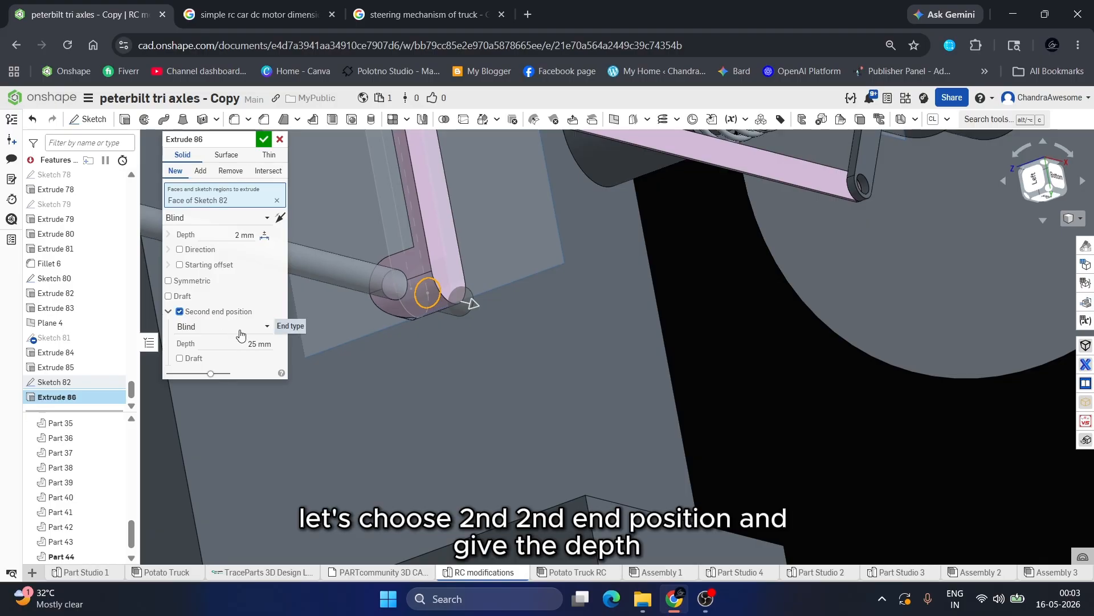
{"action": "left_click", "coordinate": [240, 328]}
{"action": "left_click", "coordinate": [212, 373]}
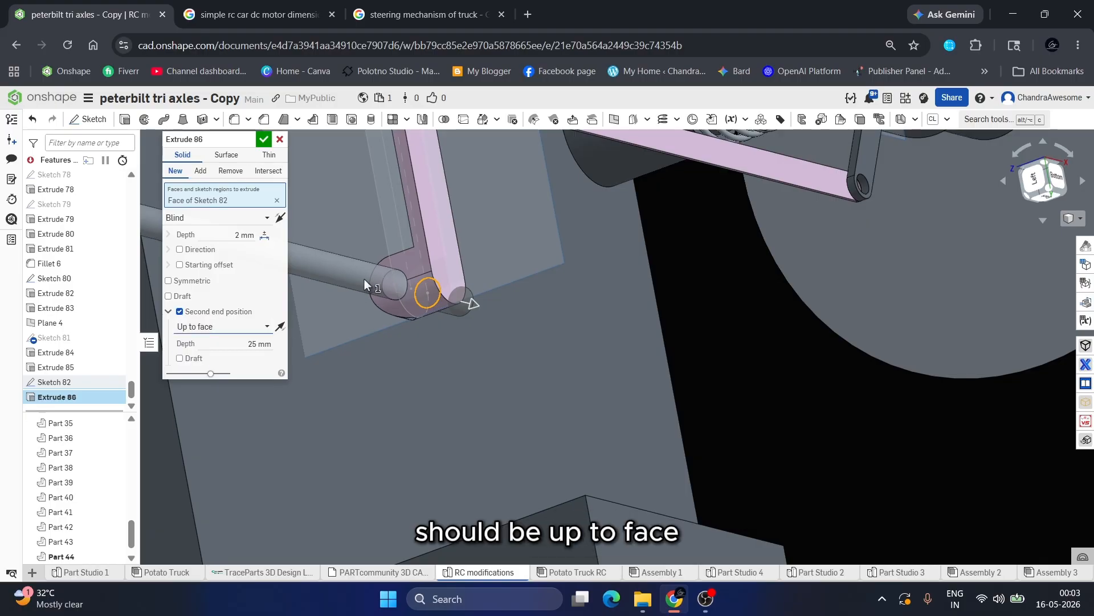
{"action": "left_click", "coordinate": [402, 261]}
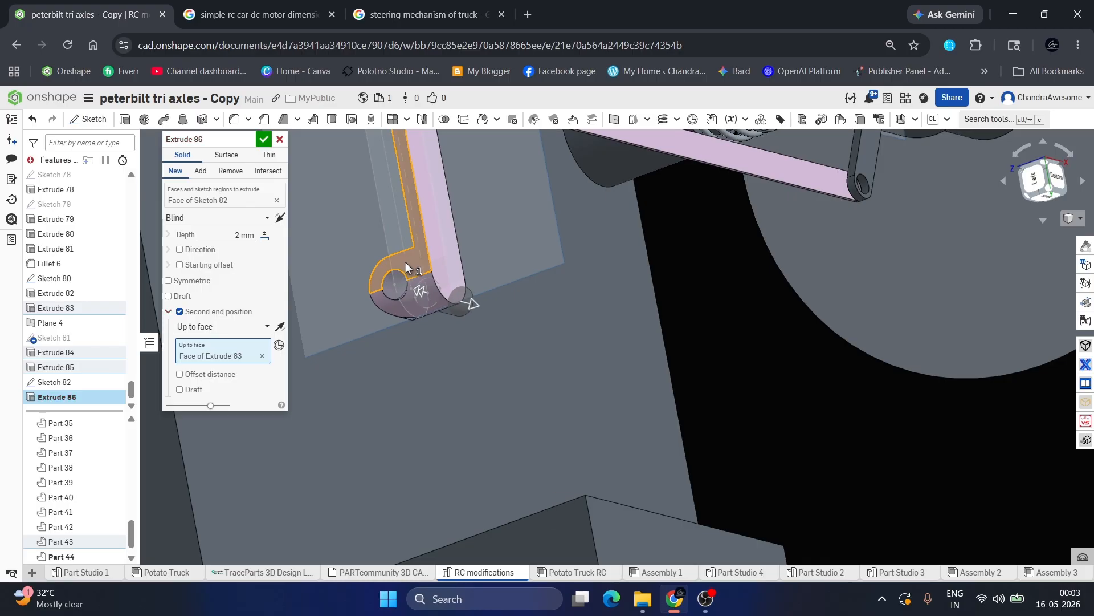
{"action": "right_click_drag", "start_coordinate": [405, 262], "coordinate": [365, 241]}
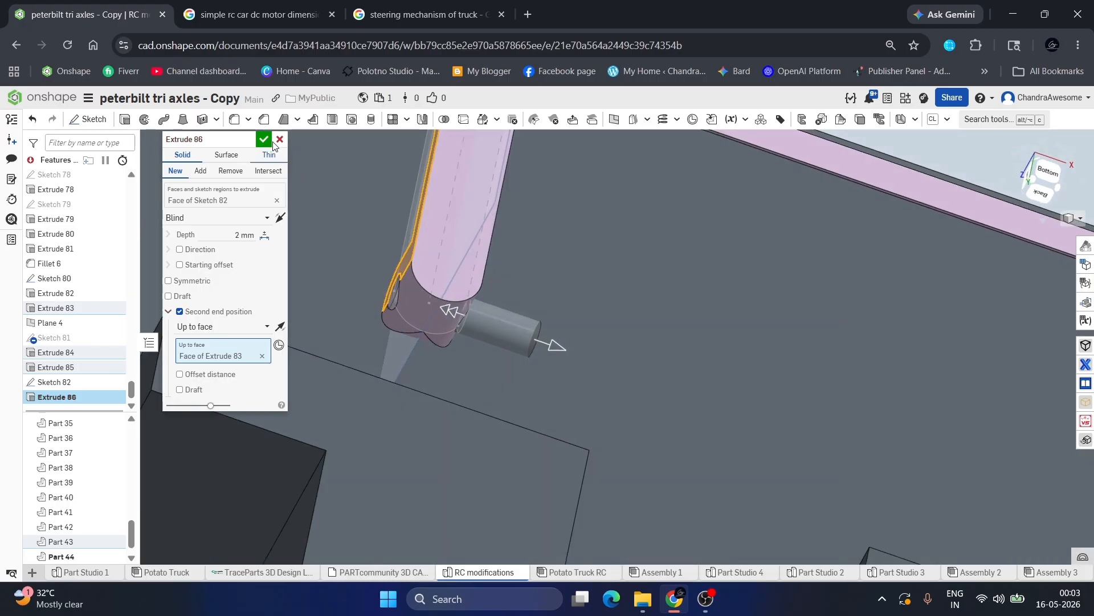
{"action": "left_click", "coordinate": [264, 139]}
Start a sketch on the new shaft's free end face and project the shaft's circular edge into it.
{"action": "scroll", "coordinate": [395, 308], "scroll_direction": "down", "scroll_amount": 1}
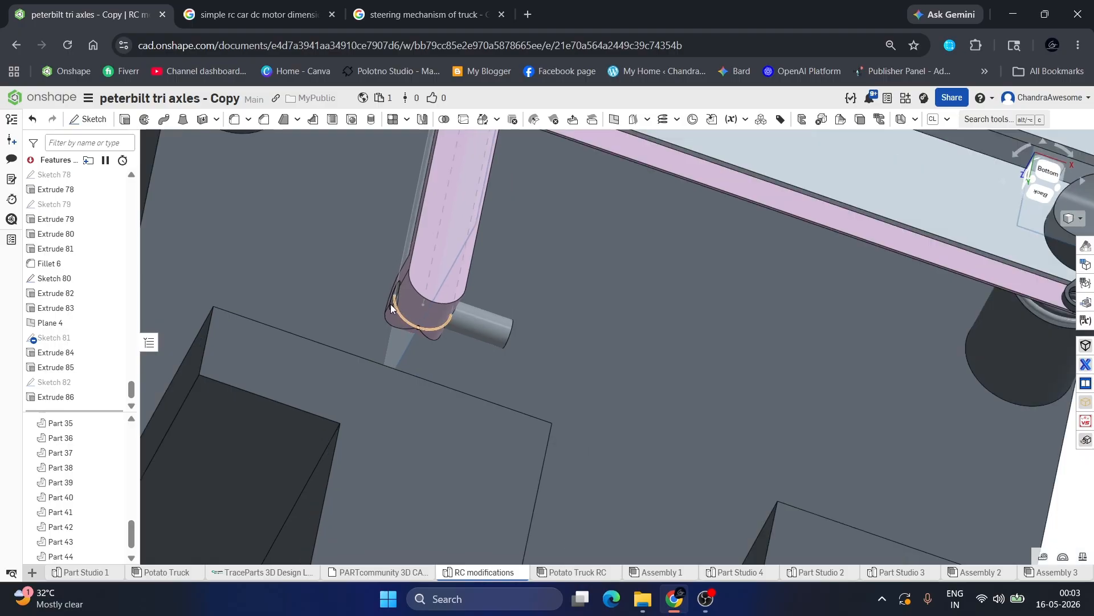
{"action": "scroll", "coordinate": [391, 303], "scroll_direction": "down", "scroll_amount": 4}
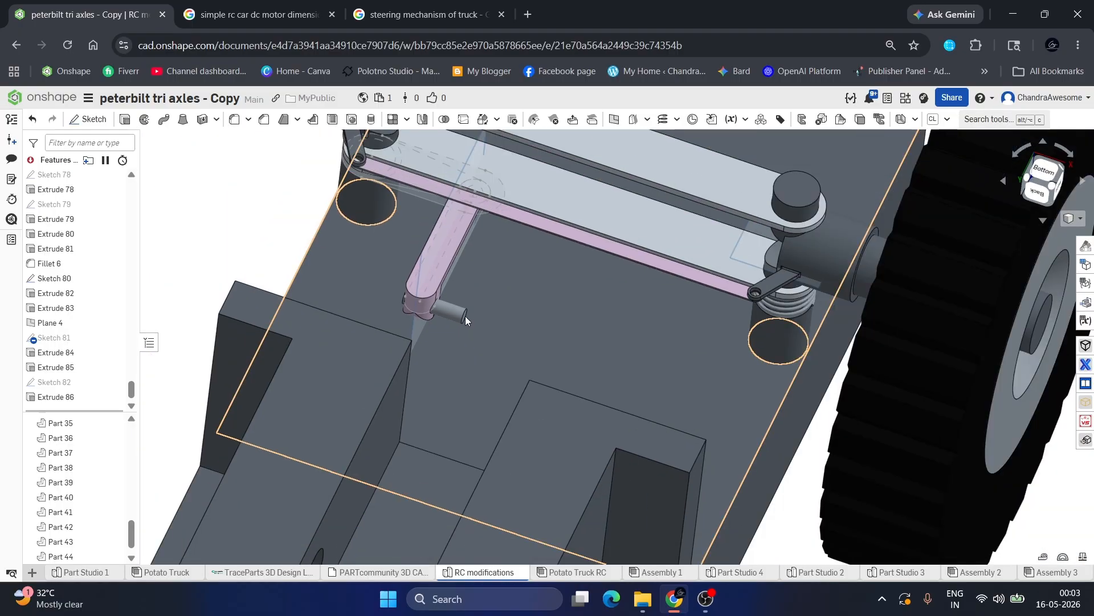
{"action": "right_click_drag", "start_coordinate": [465, 321], "coordinate": [426, 328]}
{"action": "scroll", "coordinate": [417, 320], "scroll_direction": "up", "scroll_amount": 4}
{"action": "scroll", "coordinate": [423, 324], "scroll_direction": "down", "scroll_amount": 1}
{"action": "scroll", "coordinate": [428, 330], "scroll_direction": "up", "scroll_amount": 3}
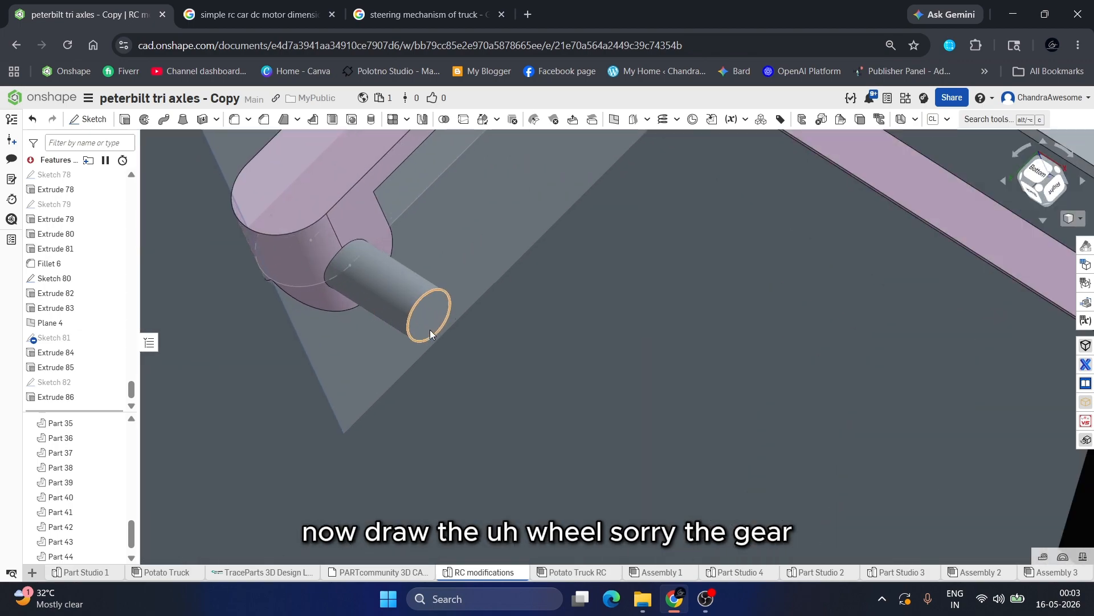
{"action": "left_click", "coordinate": [433, 323]}
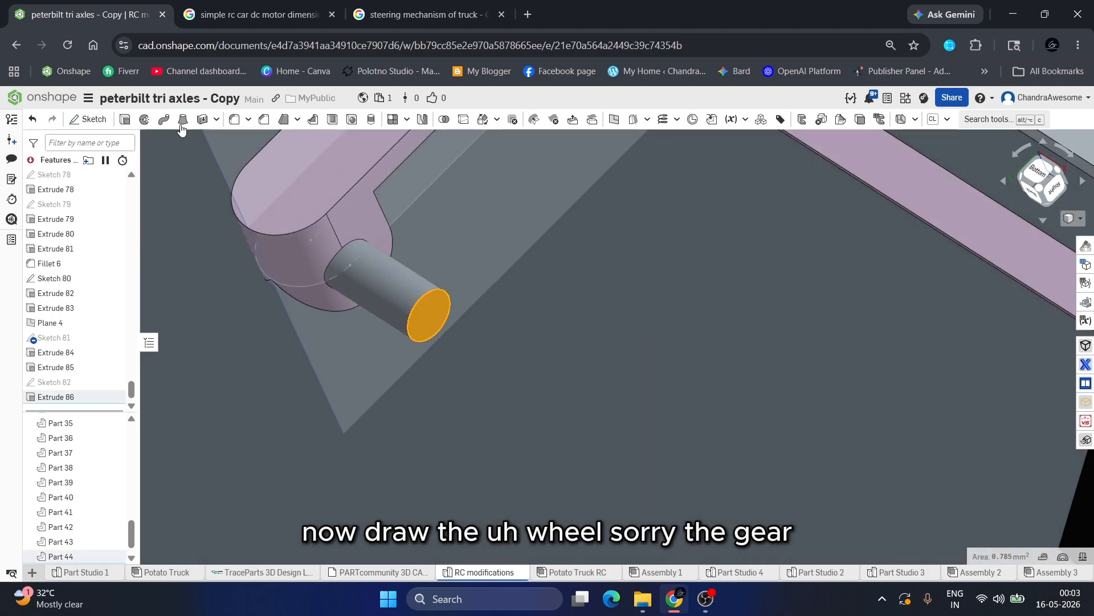
{"action": "left_click", "coordinate": [94, 120]}
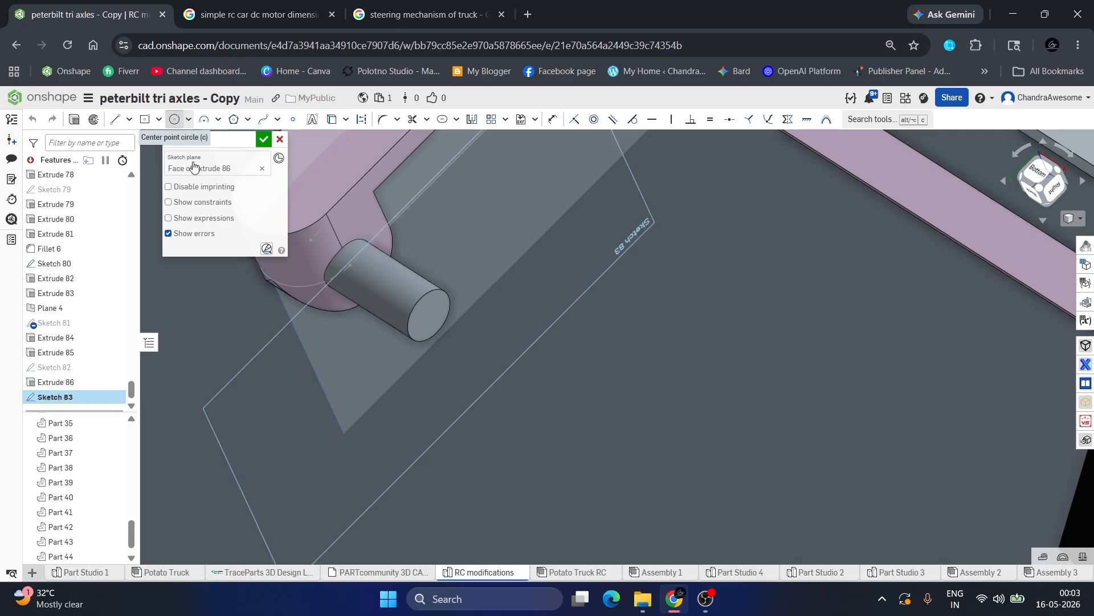
{"action": "left_click", "coordinate": [331, 121]}
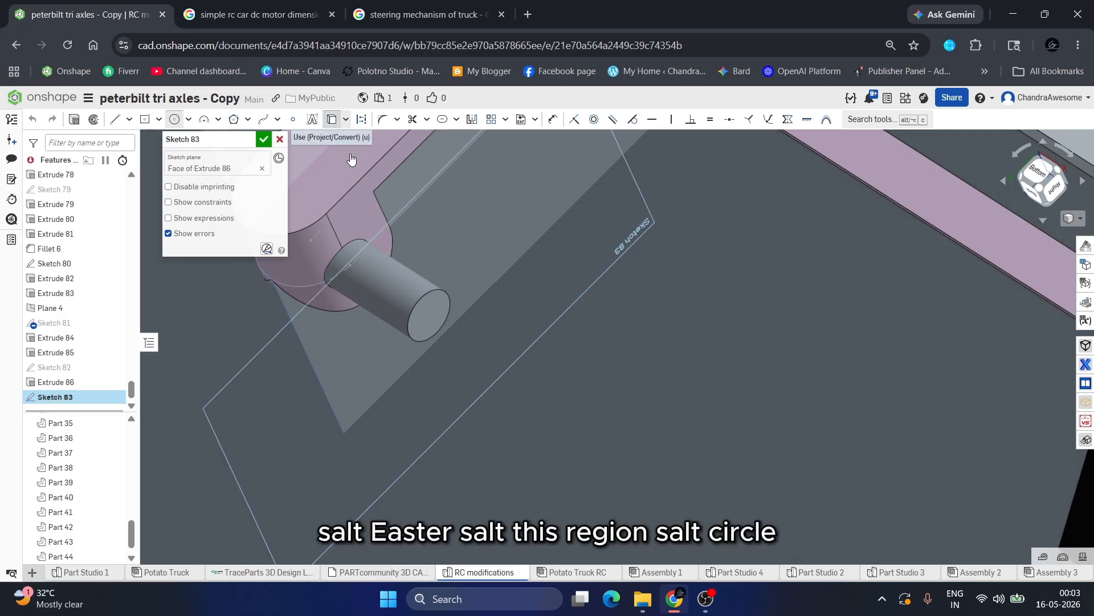
{"action": "left_click", "coordinate": [424, 296]}
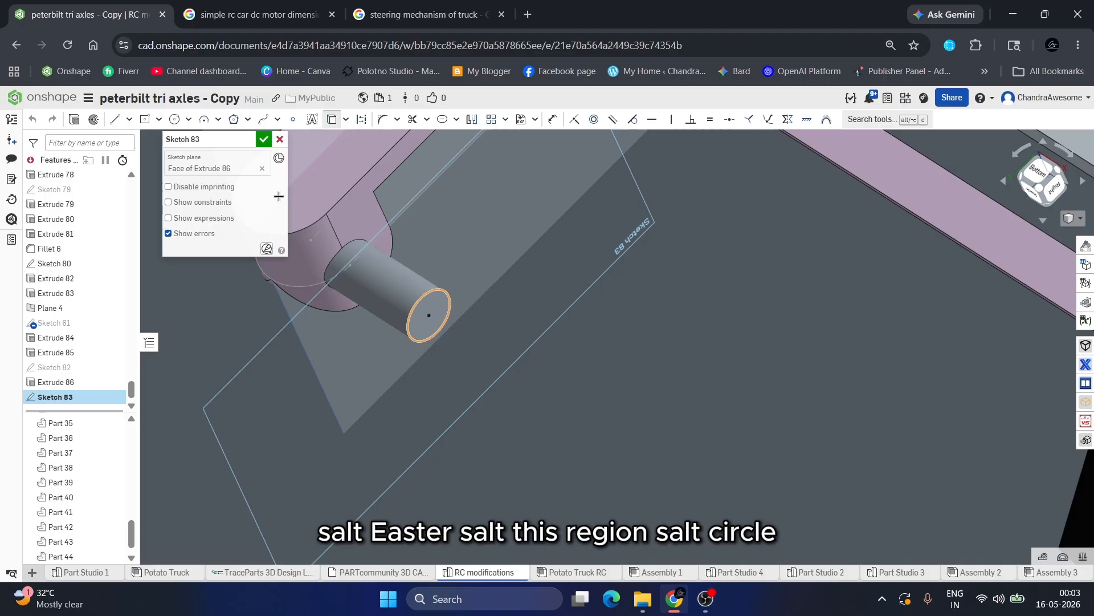
Draw a gear circle beside the projected shaft end and enlarge it until it encloses the shaft's circle.
{"action": "left_click", "coordinate": [176, 120]}
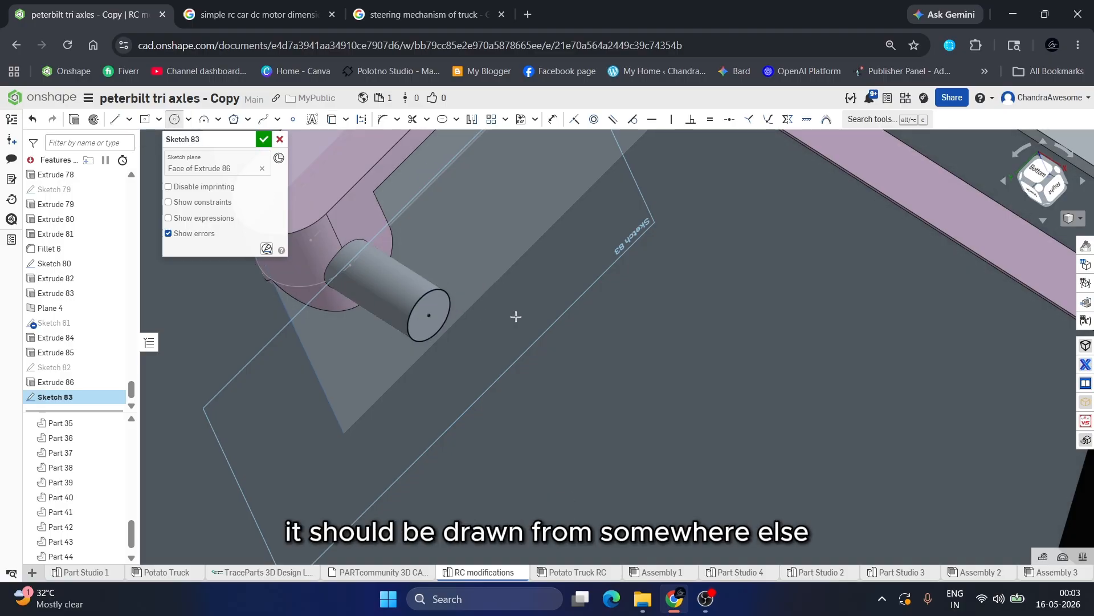
{"action": "left_click", "coordinate": [535, 354]}
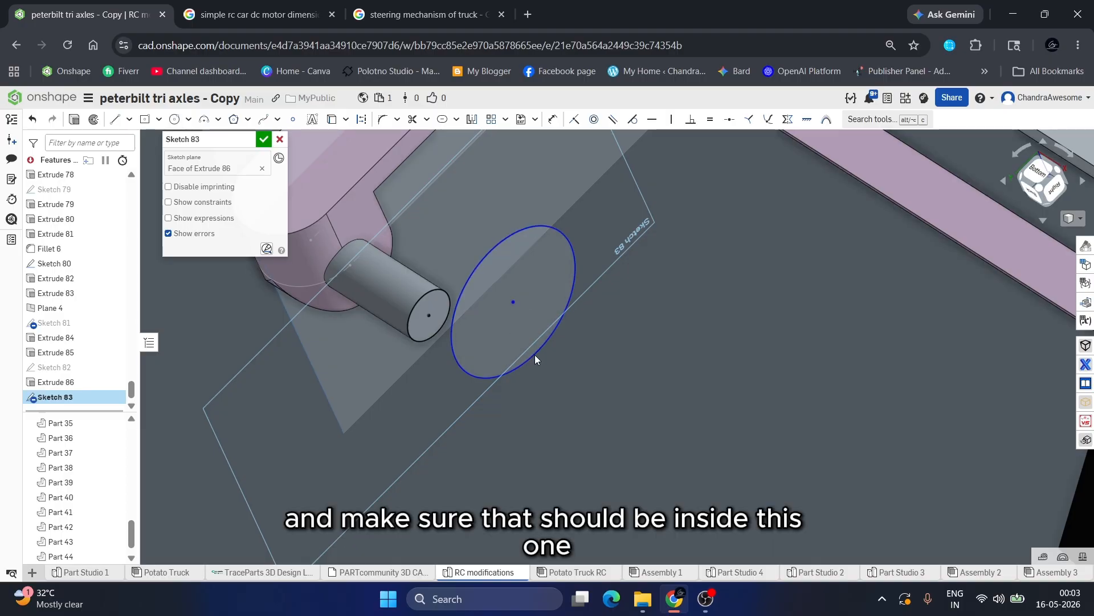
{"action": "key", "text": "Escape"}
{"action": "mouse_move", "coordinate": [450, 327]}
{"action": "left_mouse_down"}
{"action": "mouse_move", "coordinate": [398, 324]}
{"action": "mouse_move", "coordinate": [412, 343]}
{"action": "left_mouse_up"}
{"action": "scroll", "coordinate": [470, 374], "scroll_direction": "down", "scroll_amount": 4}
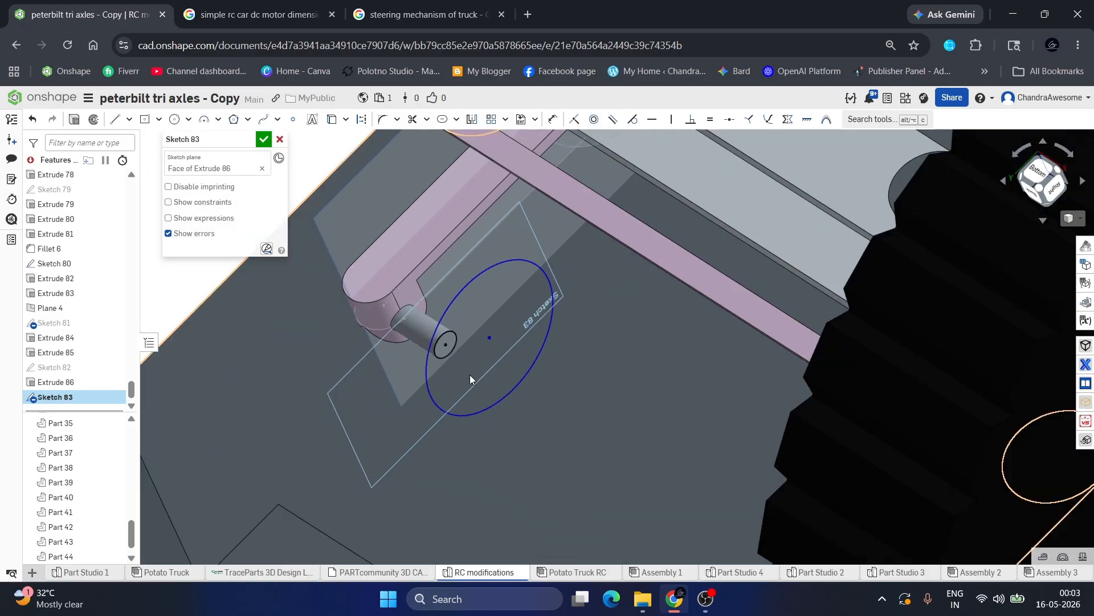
{"action": "mouse_move", "coordinate": [469, 375]}
{"action": "right_mouse_down"}
{"action": "mouse_move", "coordinate": [474, 338]}
{"action": "mouse_move", "coordinate": [594, 326]}
{"action": "right_mouse_up"}
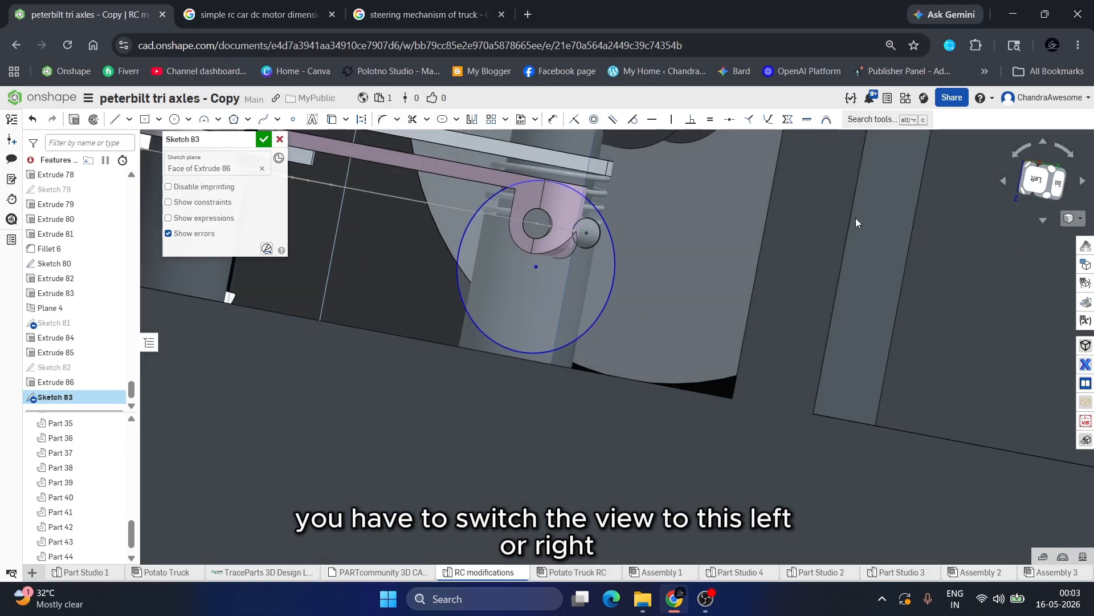
View the model from the left and move the sketched gear circle so its centre sits directly above the shaft end.
{"action": "left_click", "coordinate": [1036, 177]}
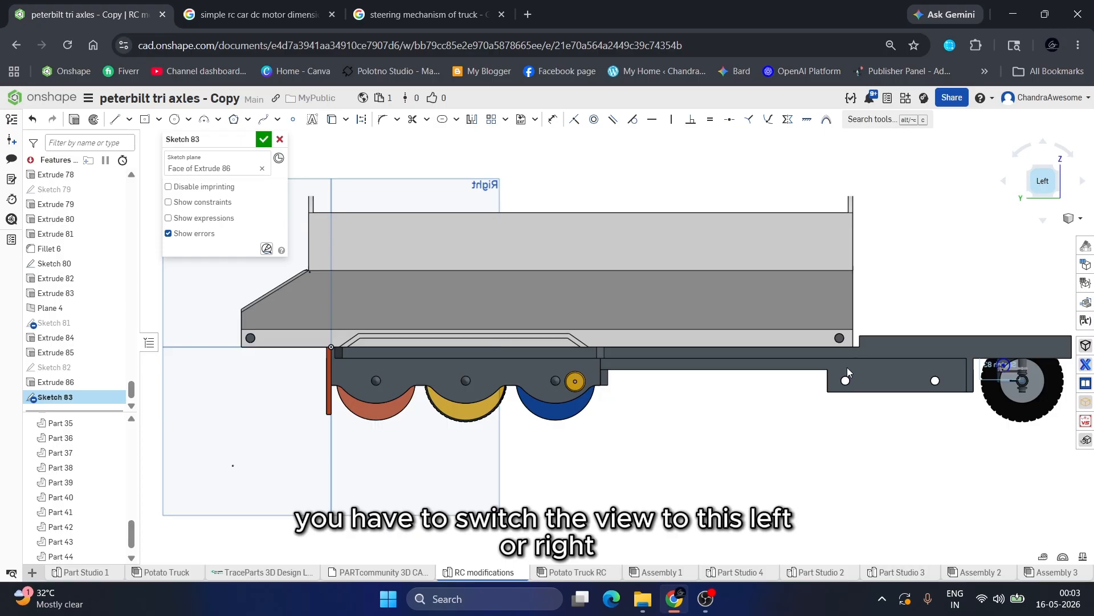
{"action": "key", "text": "f"}
{"action": "scroll", "coordinate": [927, 367], "scroll_direction": "up", "scroll_amount": 5}
{"action": "scroll", "coordinate": [744, 406], "scroll_direction": "up", "scroll_amount": 2}
{"action": "scroll", "coordinate": [604, 395], "scroll_direction": "up", "scroll_amount": 6}
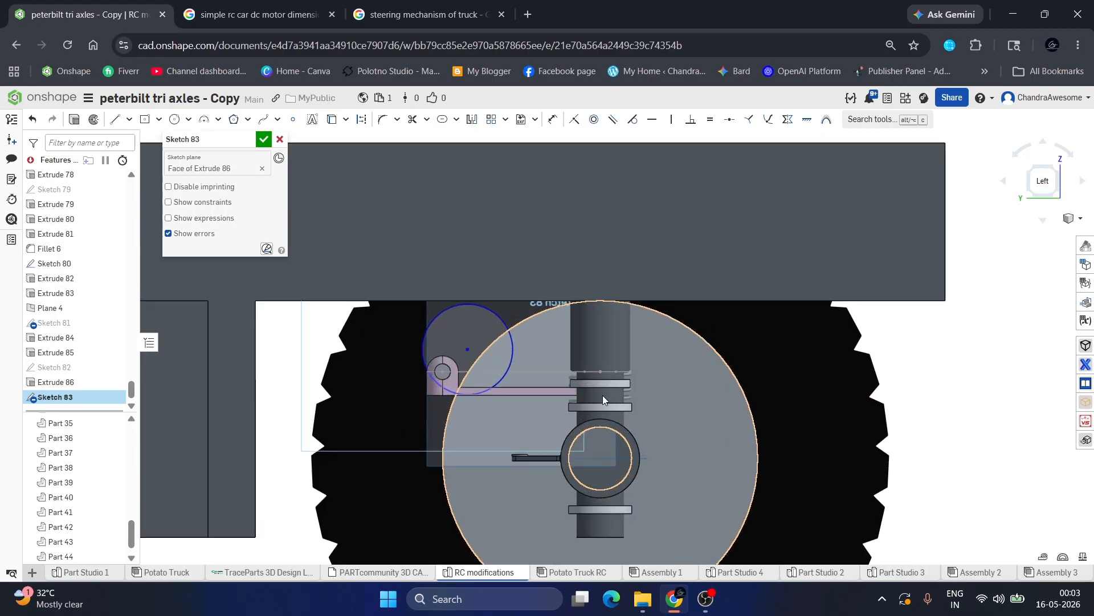
{"action": "scroll", "coordinate": [426, 362], "scroll_direction": "up", "scroll_amount": 2}
{"action": "scroll", "coordinate": [413, 362], "scroll_direction": "up", "scroll_amount": 2}
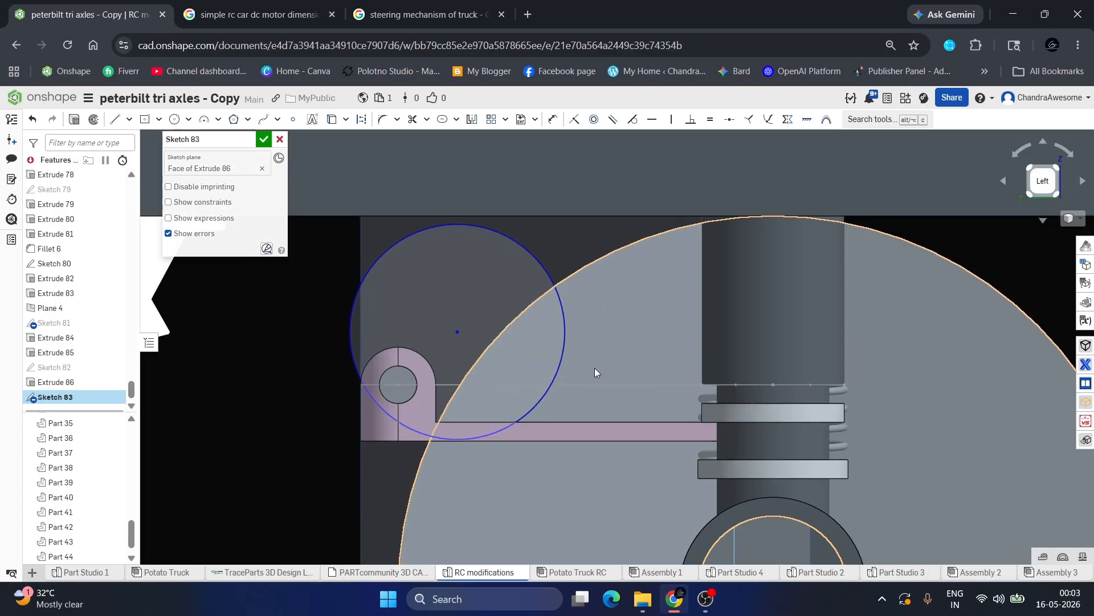
{"action": "left_click_drag", "start_coordinate": [456, 333], "coordinate": [388, 323]}
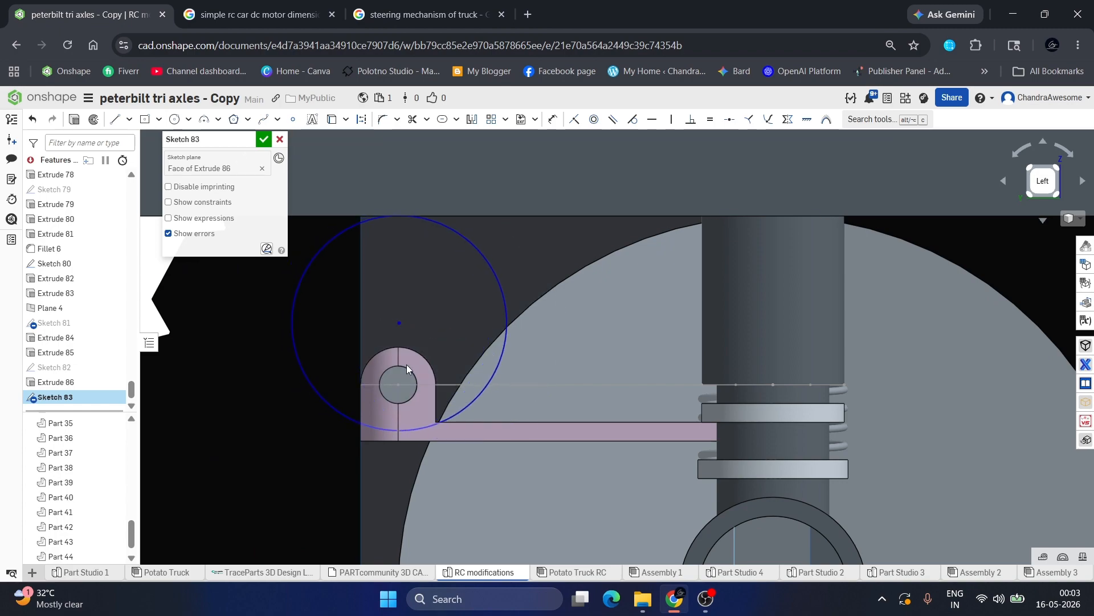
Constrain the gear circle's centre to be vertically aligned with the projected shaft circle's centre.
{"action": "left_click", "coordinate": [398, 384]}
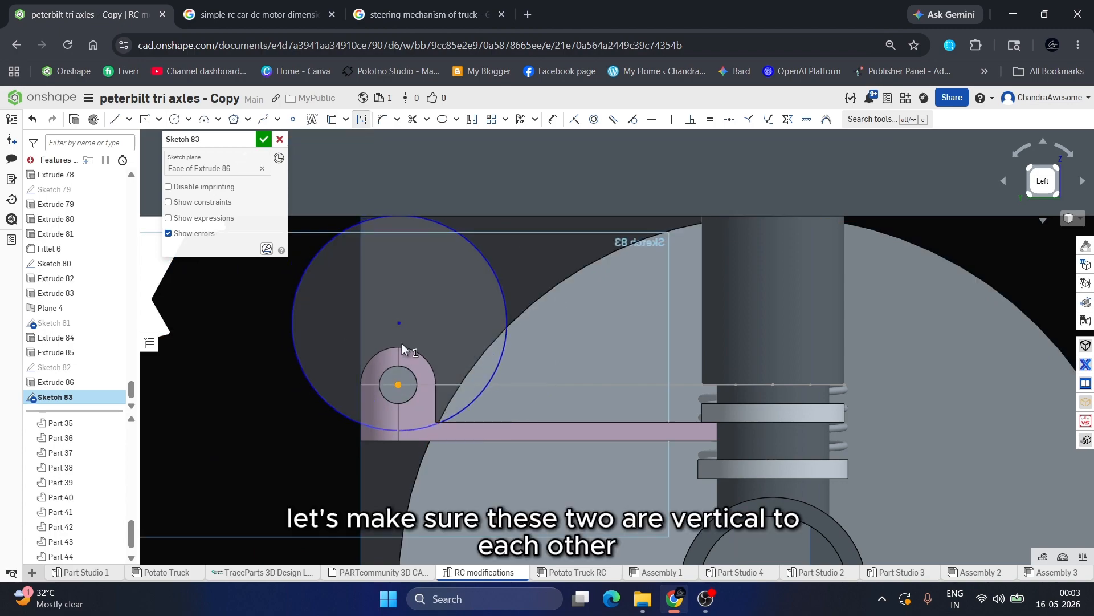
{"action": "left_click", "coordinate": [400, 323]}
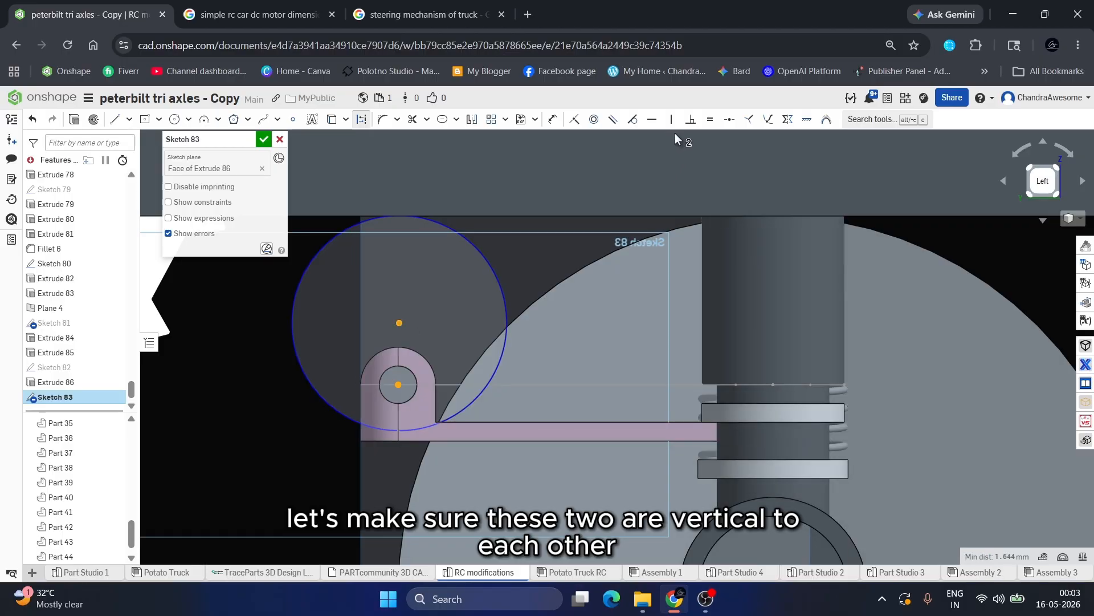
{"action": "left_click", "coordinate": [672, 121]}
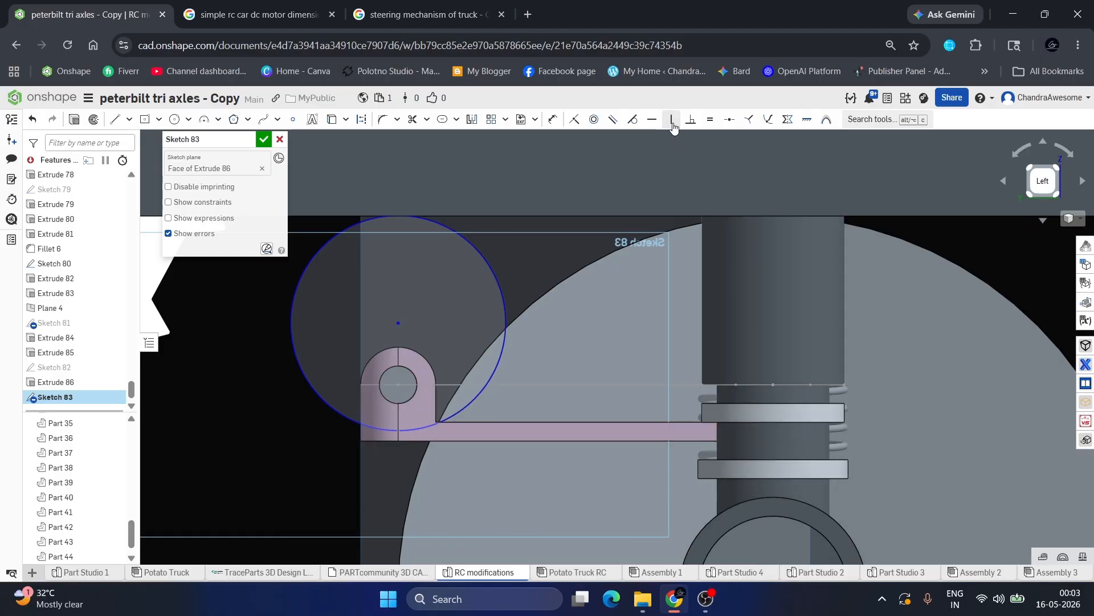
Dimension the gear circle with a 5 mm diameter and accept the sketch.
{"action": "scroll", "coordinate": [543, 330], "scroll_direction": "down", "scroll_amount": 1}
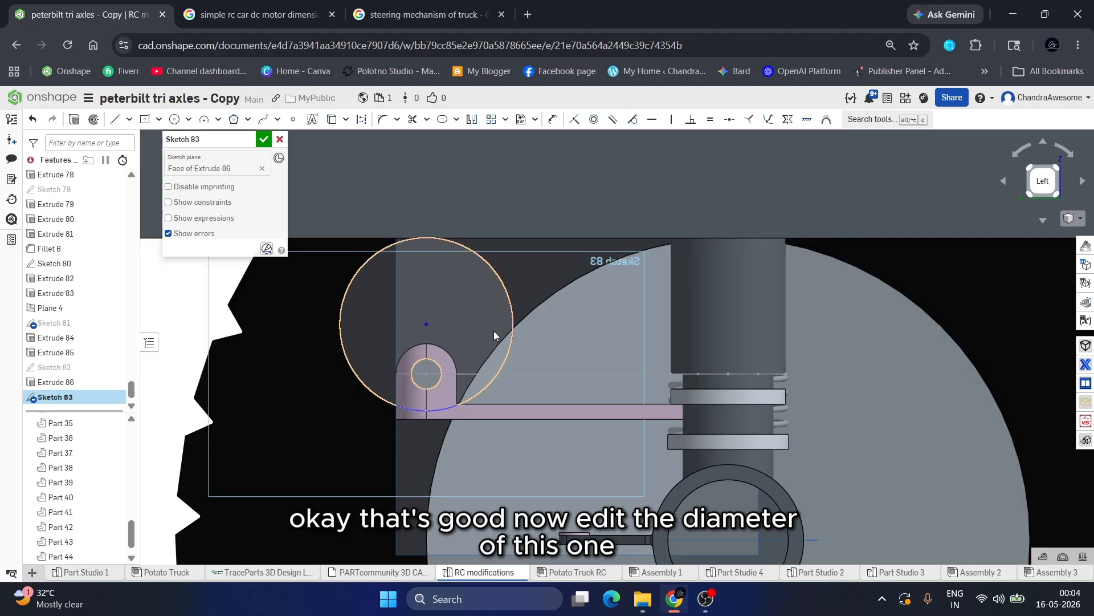
{"action": "key", "text": "d"}
{"action": "left_click", "coordinate": [512, 318]}
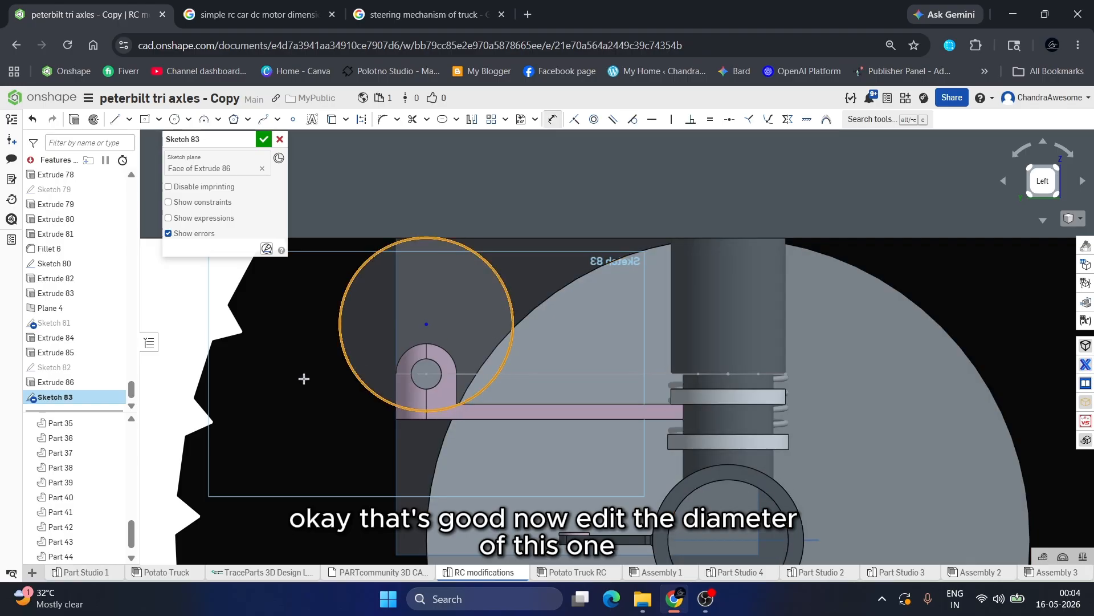
{"action": "left_click", "coordinate": [417, 296]}
{"action": "type", "text": "5"}
{"action": "key", "text": "Return"}
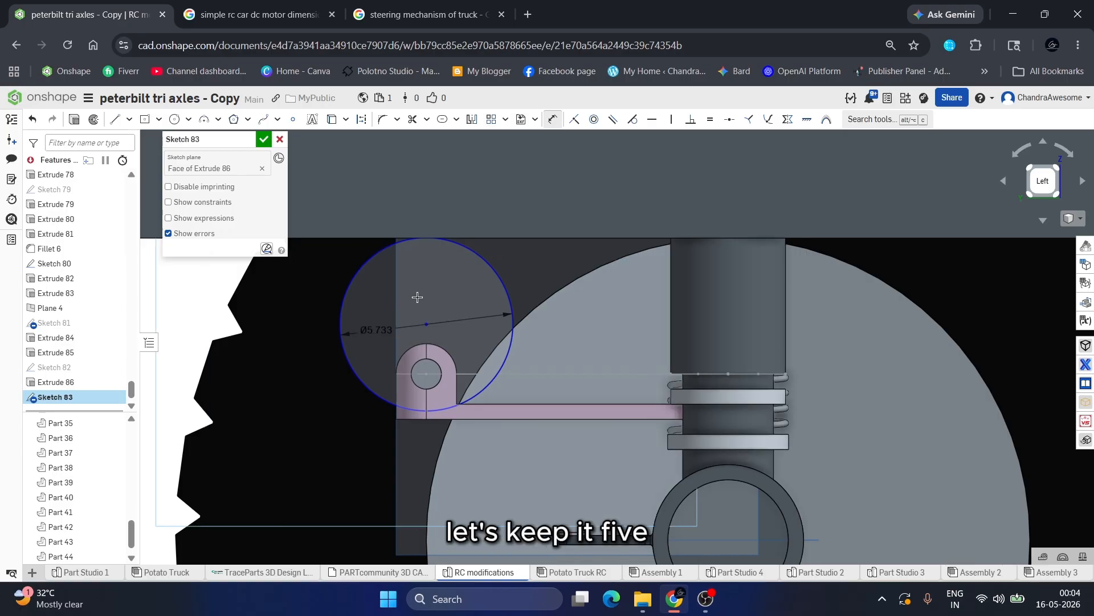
{"action": "scroll", "coordinate": [419, 297], "scroll_direction": "up", "scroll_amount": 2}
{"action": "scroll", "coordinate": [421, 298], "scroll_direction": "up", "scroll_amount": 1}
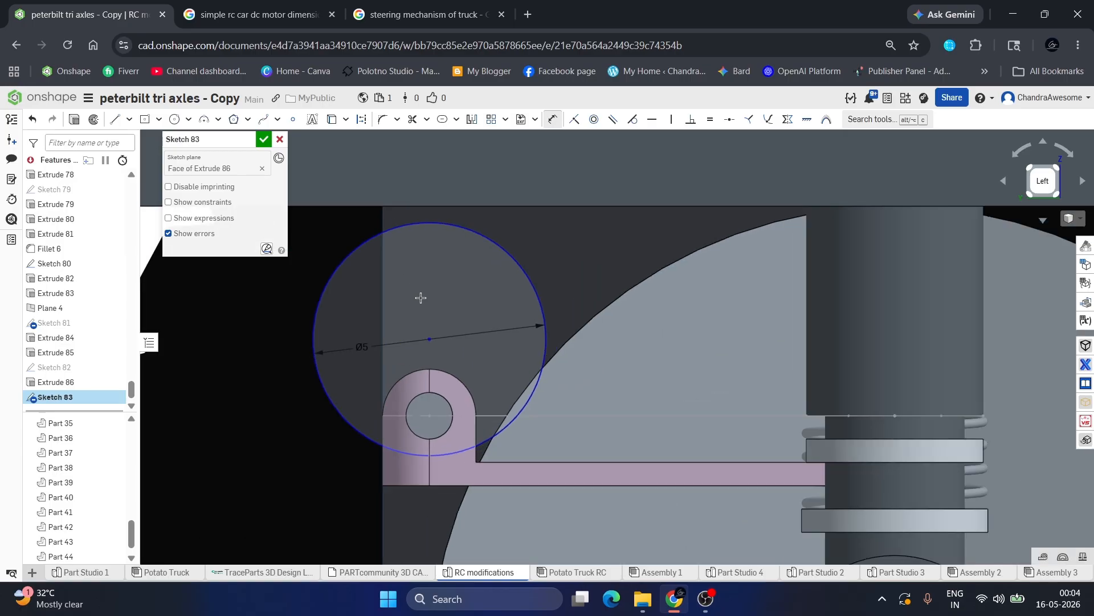
{"action": "scroll", "coordinate": [473, 337], "scroll_direction": "down", "scroll_amount": 1}
{"action": "scroll", "coordinate": [473, 341], "scroll_direction": "down", "scroll_amount": 1}
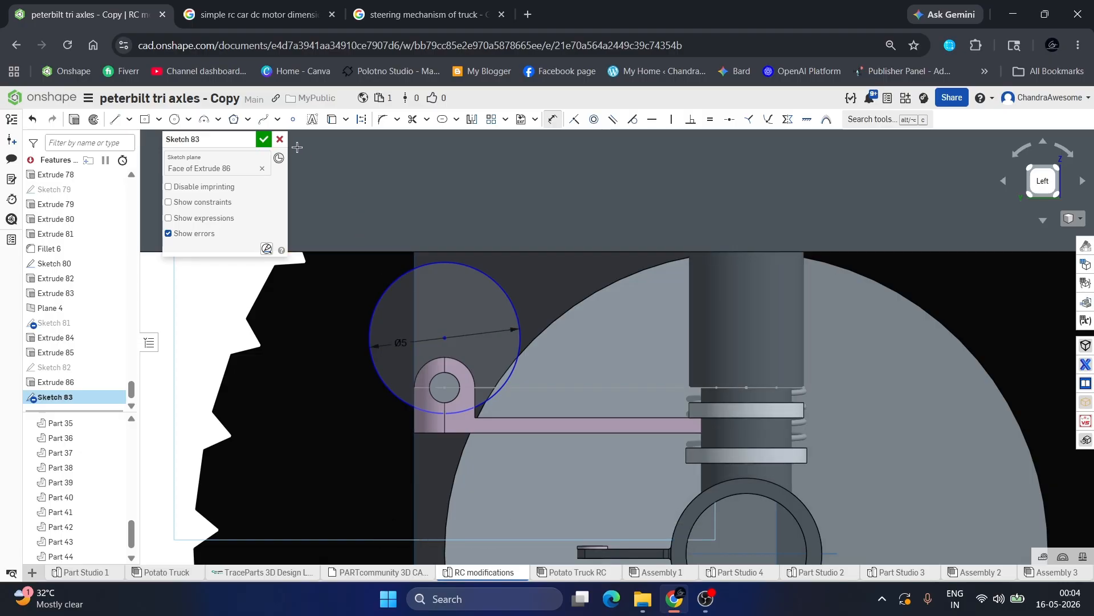
{"action": "left_click", "coordinate": [267, 142]}
Start a transform by mate connectors, with part copying on, for the yellow motor, its orange shaft and the small blue gear.
{"action": "scroll", "coordinate": [538, 329], "scroll_direction": "down", "scroll_amount": 5}
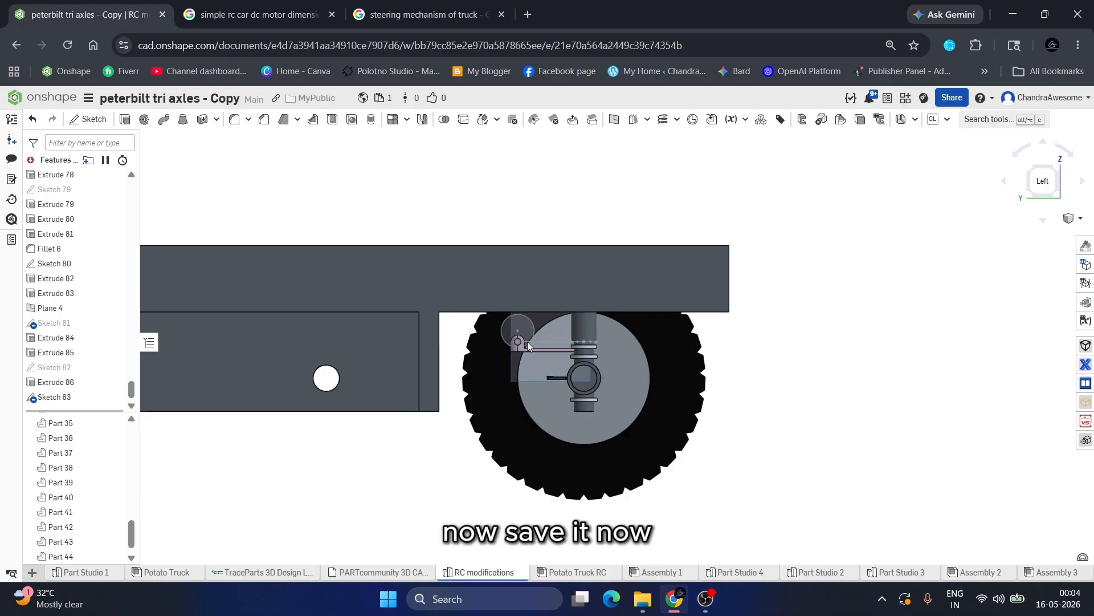
{"action": "mouse_move", "coordinate": [528, 341]}
{"action": "right_mouse_down"}
{"action": "mouse_move", "coordinate": [516, 314]}
{"action": "mouse_move", "coordinate": [535, 244]}
{"action": "right_mouse_up"}
{"action": "scroll", "coordinate": [535, 244], "scroll_direction": "down", "scroll_amount": 5}
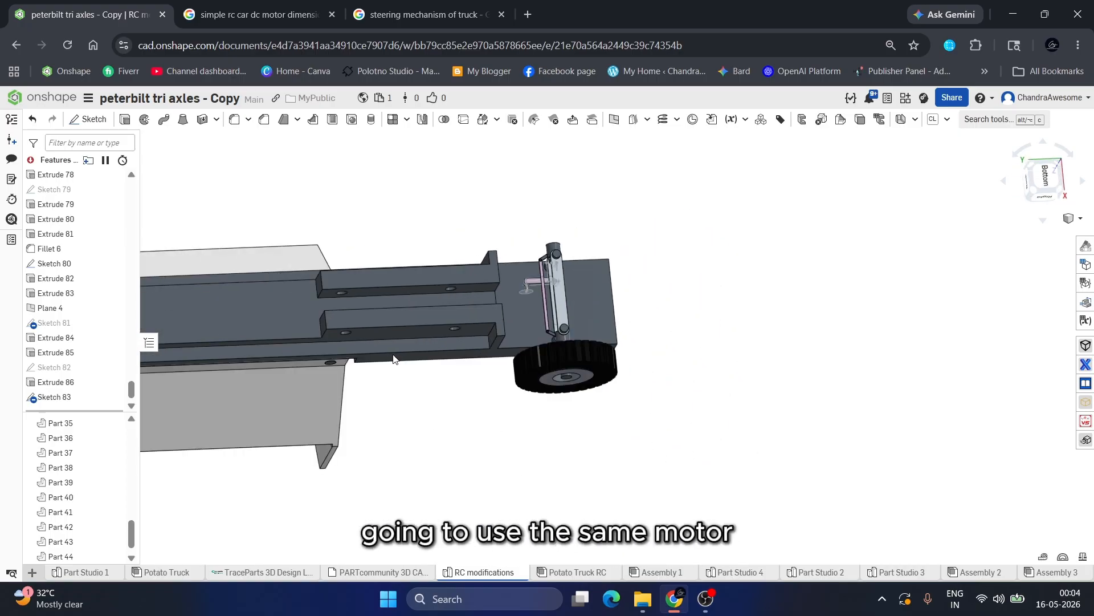
{"action": "scroll", "coordinate": [533, 334], "scroll_direction": "down", "scroll_amount": 4}
{"action": "scroll", "coordinate": [287, 320], "scroll_direction": "up", "scroll_amount": 10}
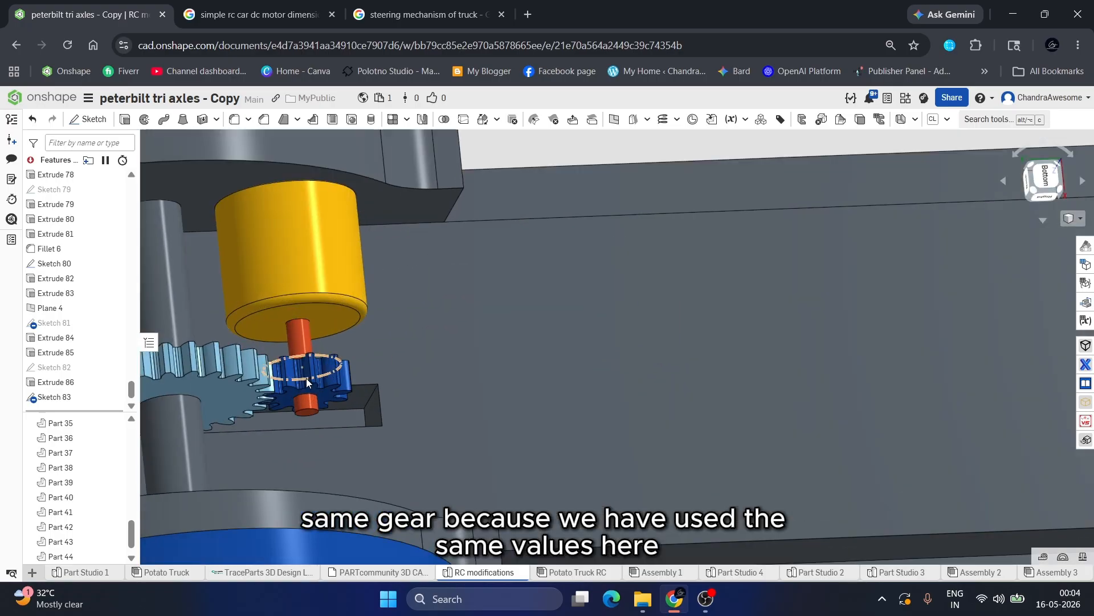
{"action": "right_click_drag", "start_coordinate": [306, 378], "coordinate": [265, 372]}
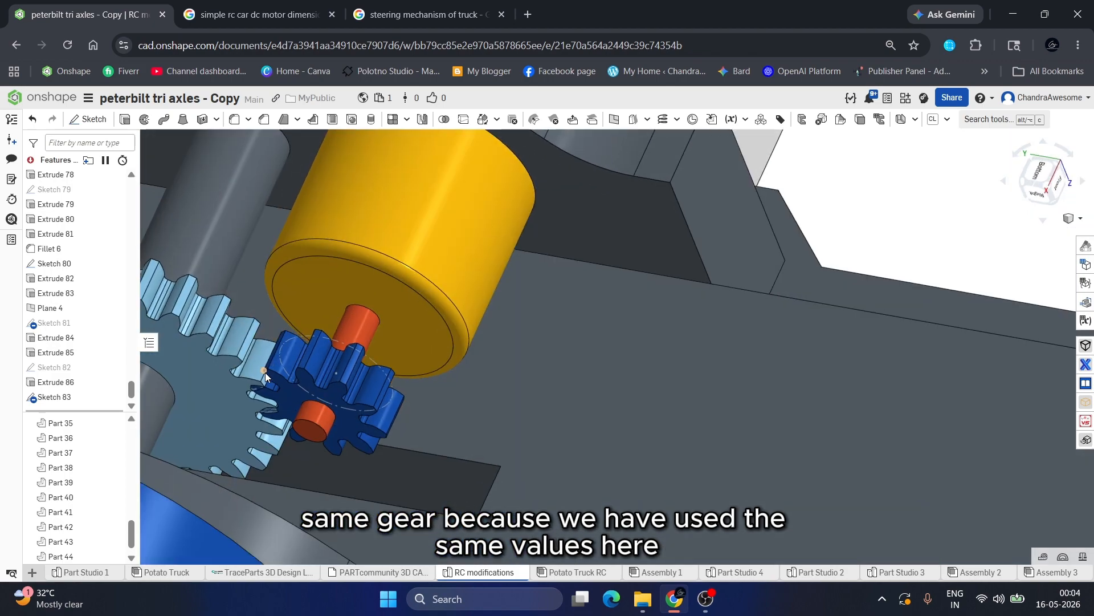
{"action": "left_click", "coordinate": [484, 120]}
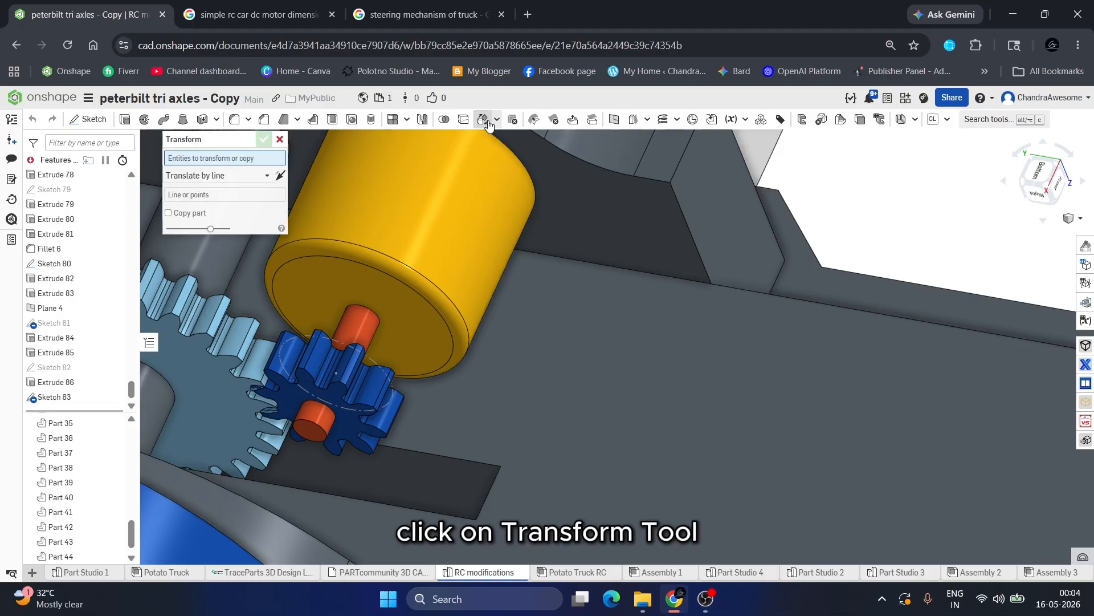
{"action": "left_click", "coordinate": [453, 235]}
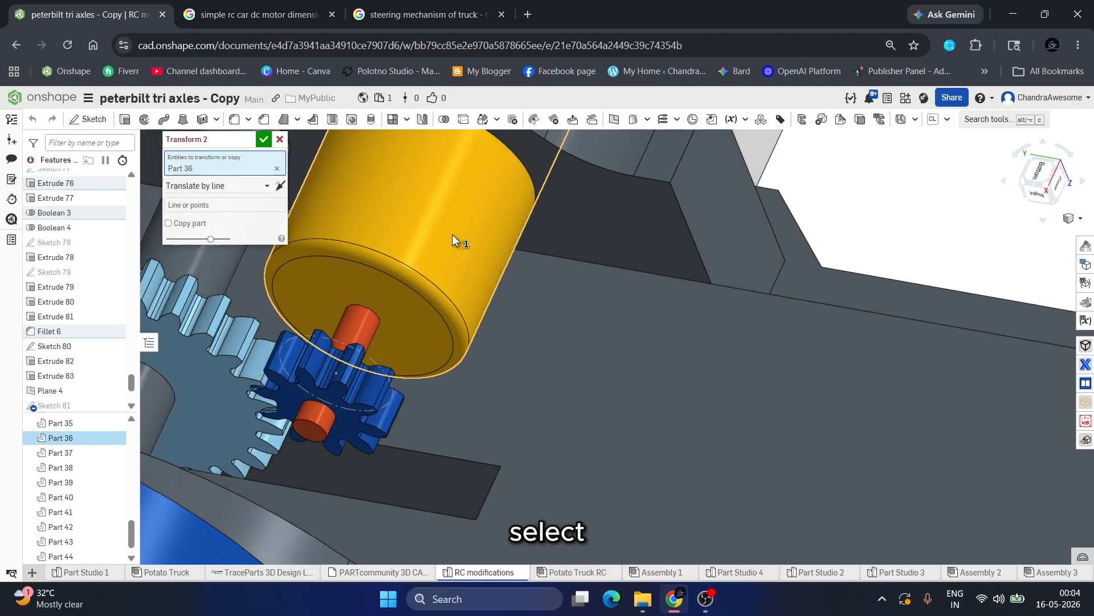
{"action": "left_click", "coordinate": [365, 326]}
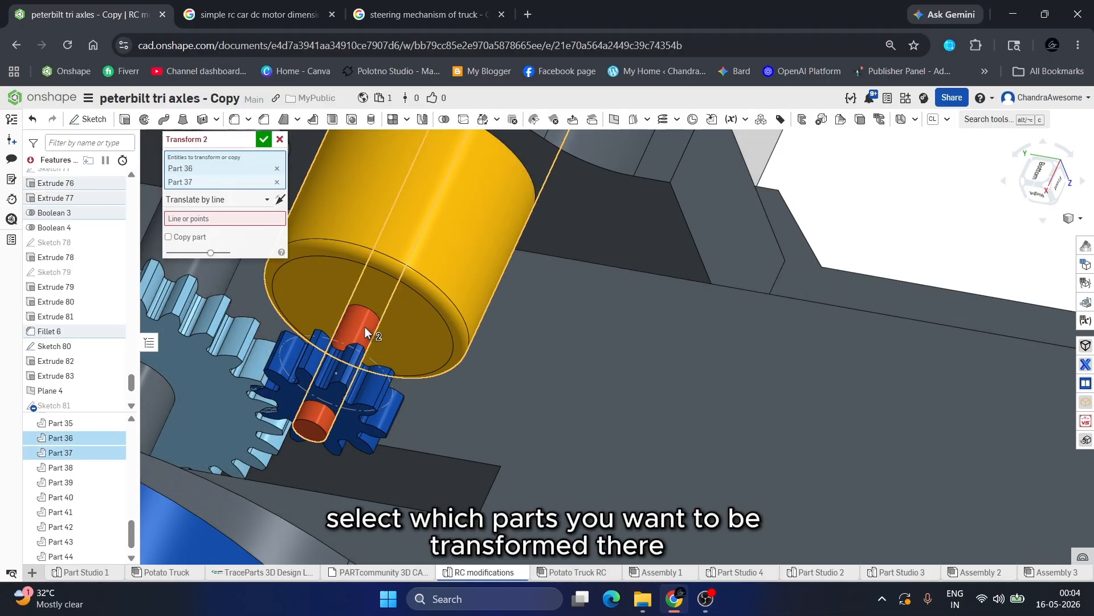
{"action": "left_click", "coordinate": [347, 379]}
{"action": "scroll", "coordinate": [347, 379], "scroll_direction": "up", "scroll_amount": 2}
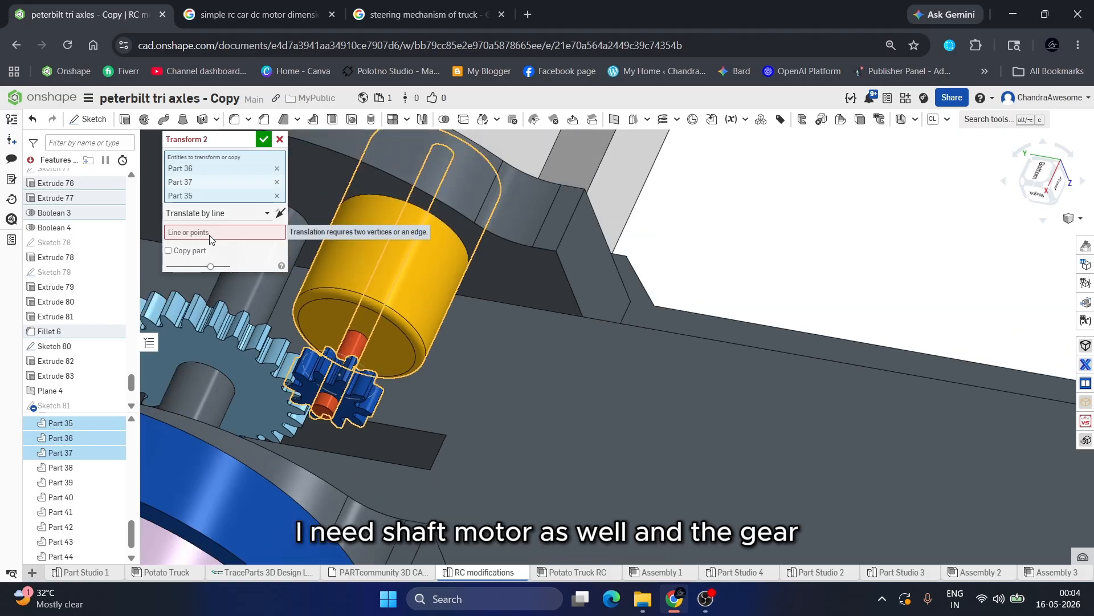
{"action": "left_click", "coordinate": [215, 213]}
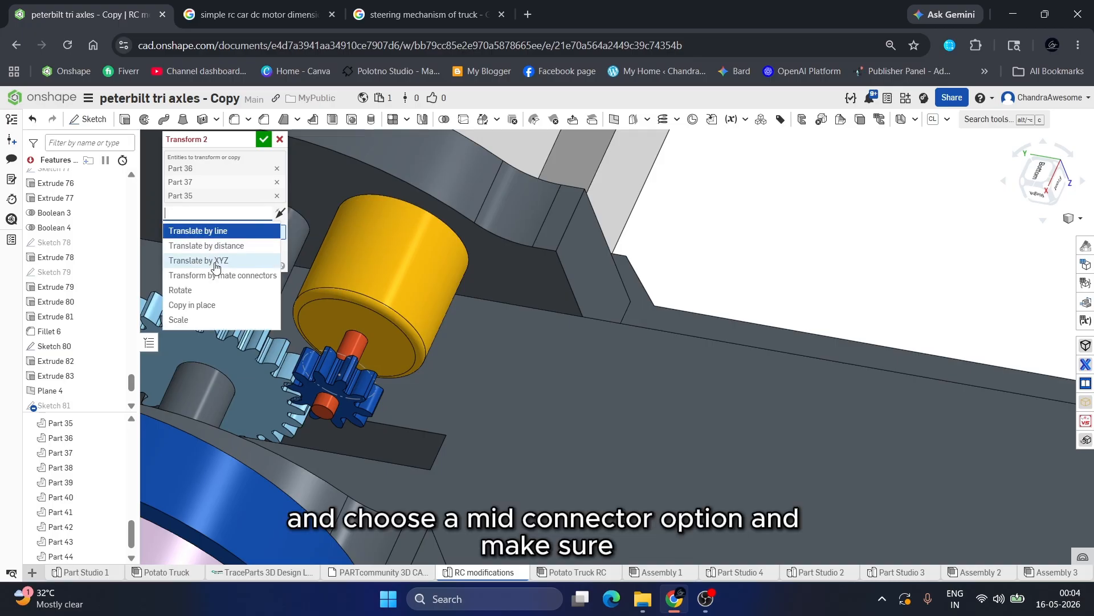
{"action": "left_click", "coordinate": [214, 274]}
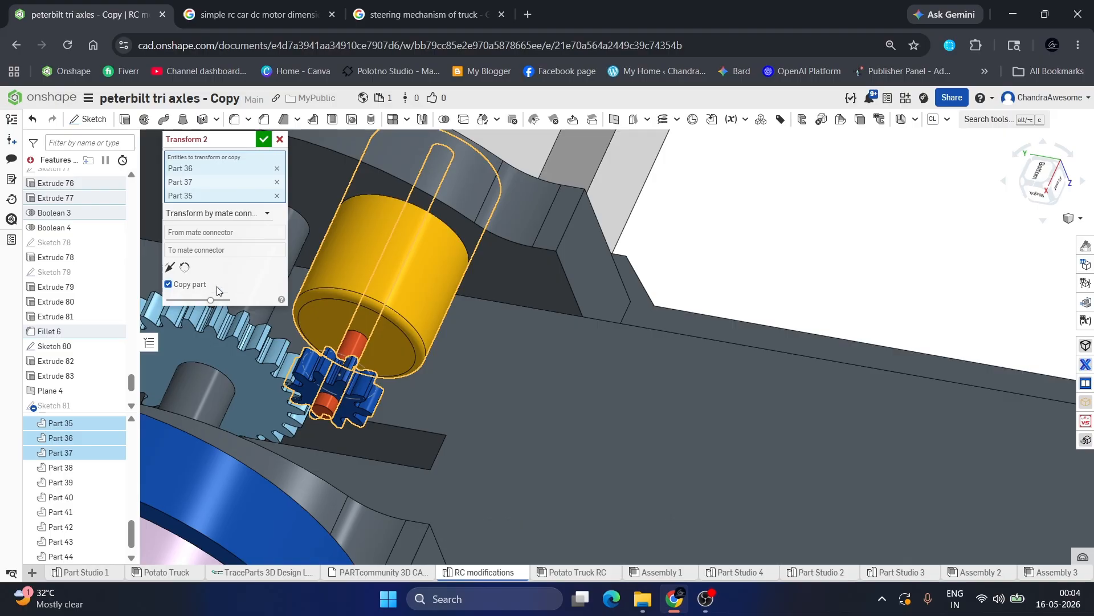
Set the transform's source mate connector to the blue gear's centre, where the orange shaft leaves its outer face.
{"action": "scroll", "coordinate": [342, 274], "scroll_direction": "down", "scroll_amount": 8}
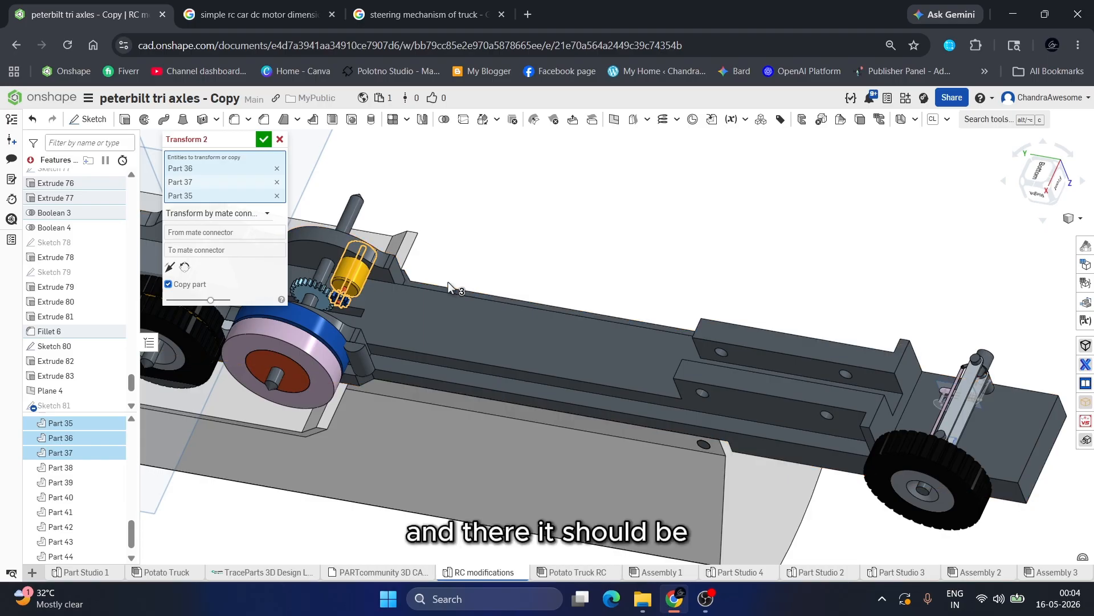
{"action": "scroll", "coordinate": [361, 302], "scroll_direction": "down", "scroll_amount": 5}
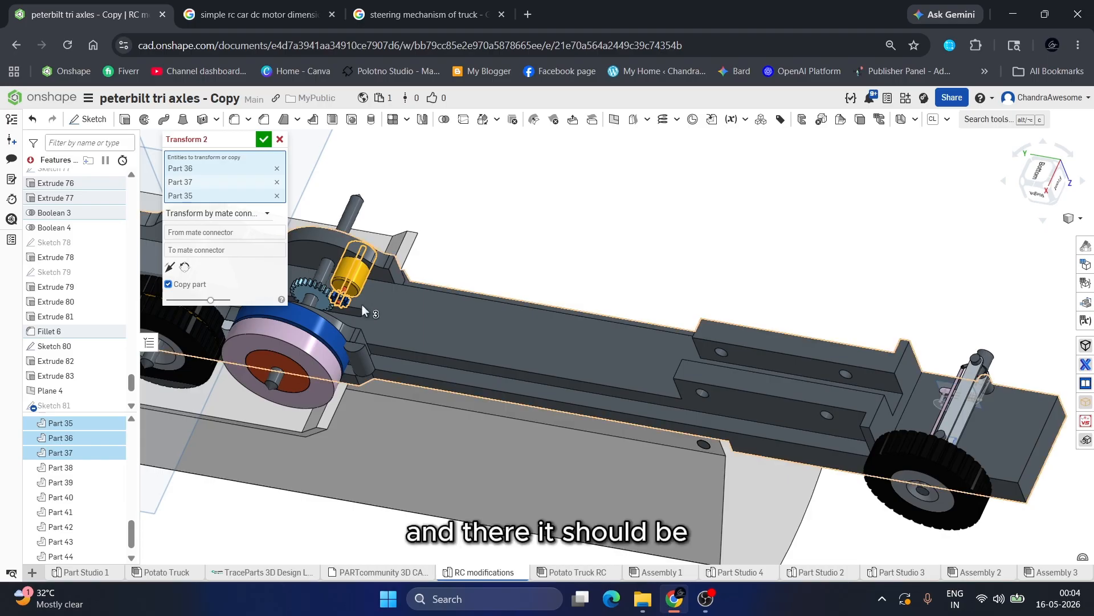
{"action": "scroll", "coordinate": [353, 301], "scroll_direction": "up", "scroll_amount": 8}
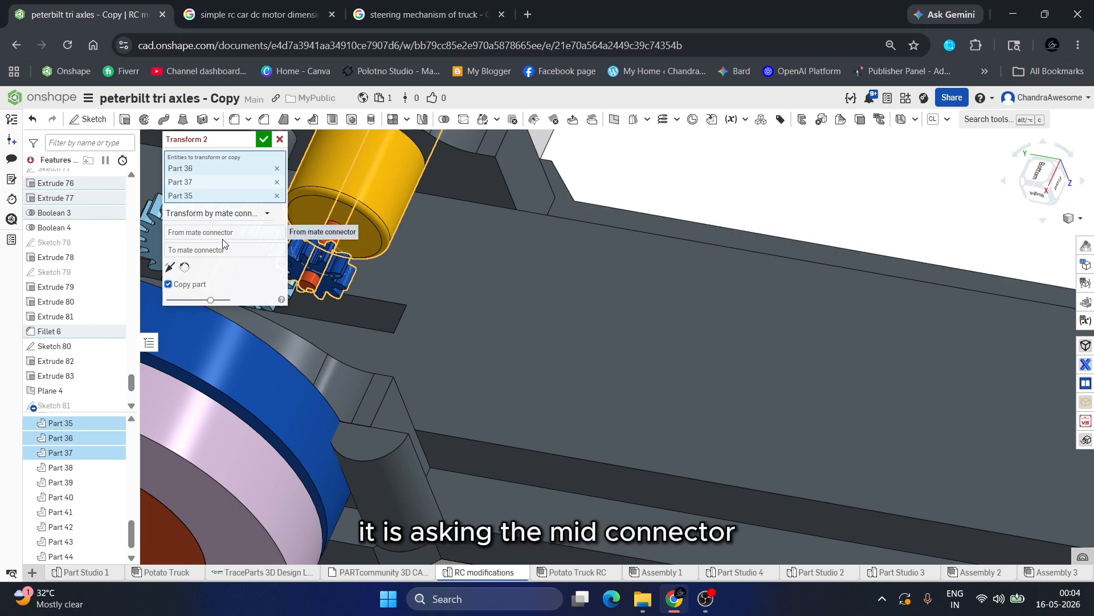
{"action": "left_click", "coordinate": [223, 238]}
{"action": "scroll", "coordinate": [570, 308], "scroll_direction": "down", "scroll_amount": 4}
{"action": "scroll", "coordinate": [429, 299], "scroll_direction": "up", "scroll_amount": 5}
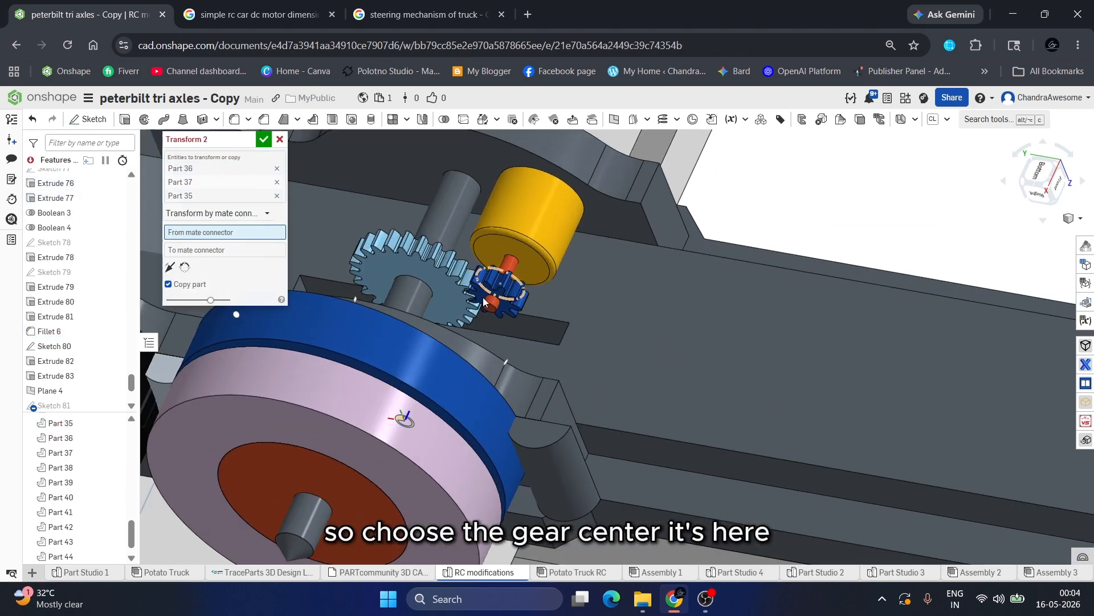
{"action": "scroll", "coordinate": [484, 301], "scroll_direction": "up", "scroll_amount": 6}
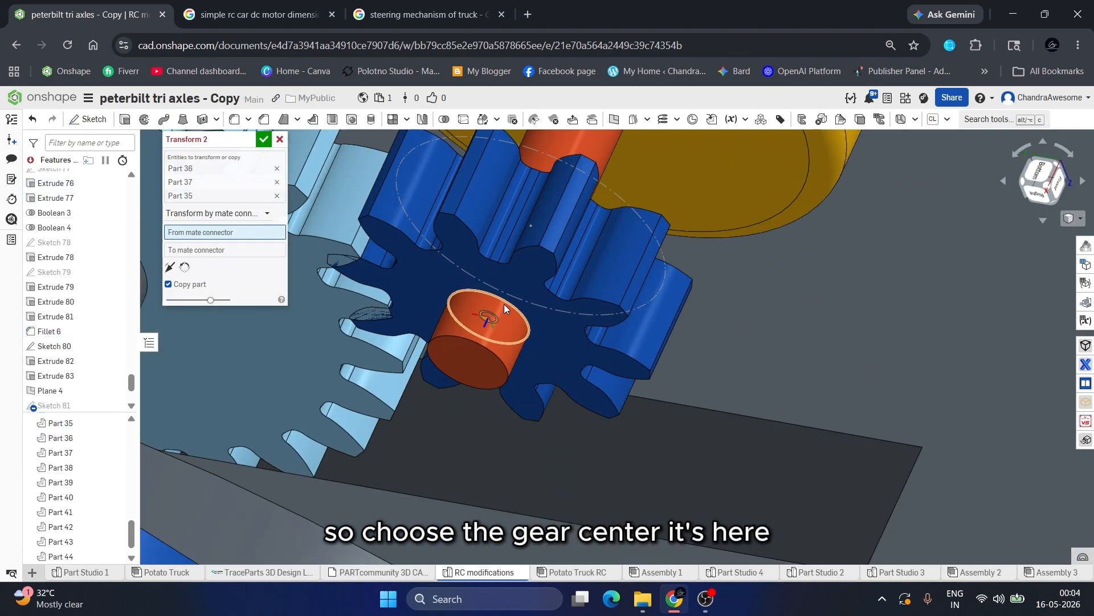
{"action": "left_click", "coordinate": [504, 304]}
Set the transform's destination mate connector to the centre of the 5 mm circle sketched at the front-axle steering shaft.
{"action": "scroll", "coordinate": [503, 304], "scroll_direction": "down", "scroll_amount": 4}
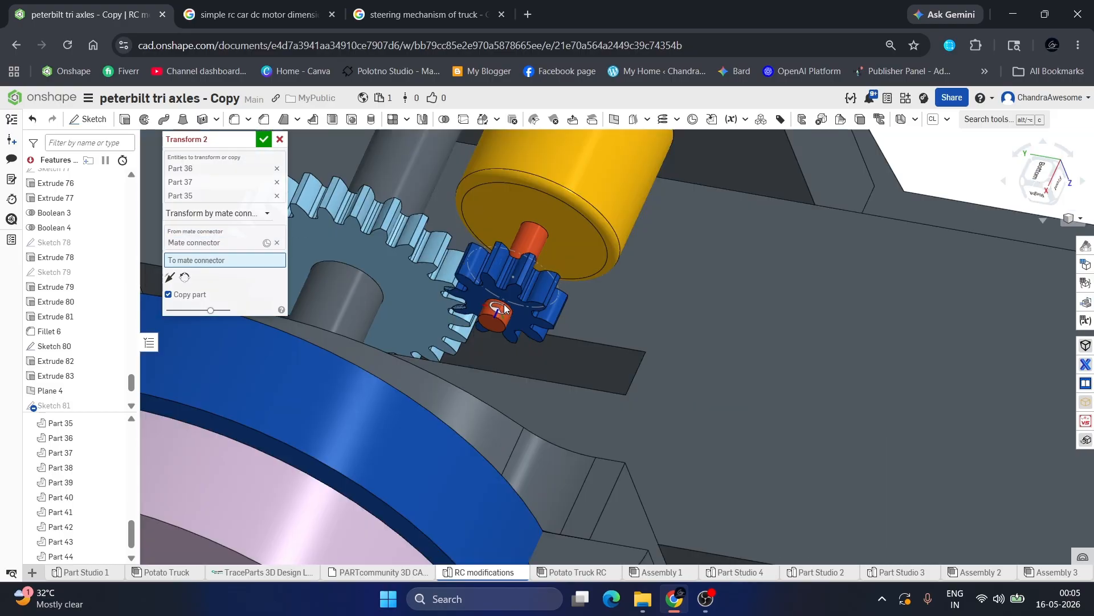
{"action": "scroll", "coordinate": [504, 303], "scroll_direction": "down", "scroll_amount": 8}
{"action": "scroll", "coordinate": [563, 311], "scroll_direction": "down", "scroll_amount": 2}
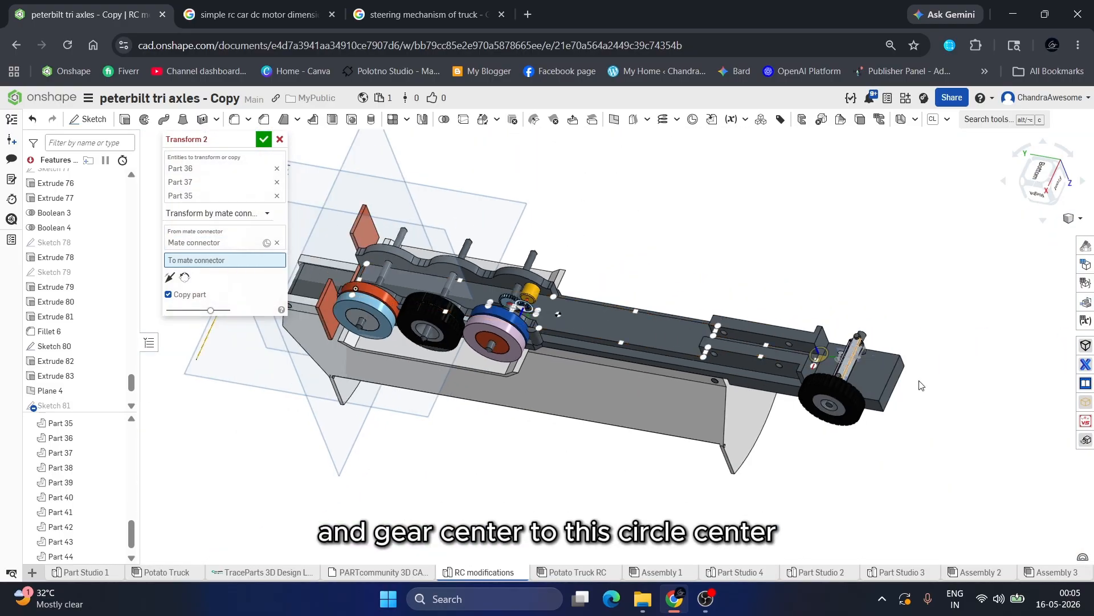
{"action": "scroll", "coordinate": [821, 357], "scroll_direction": "up", "scroll_amount": 8}
{"action": "scroll", "coordinate": [692, 345], "scroll_direction": "up", "scroll_amount": 3}
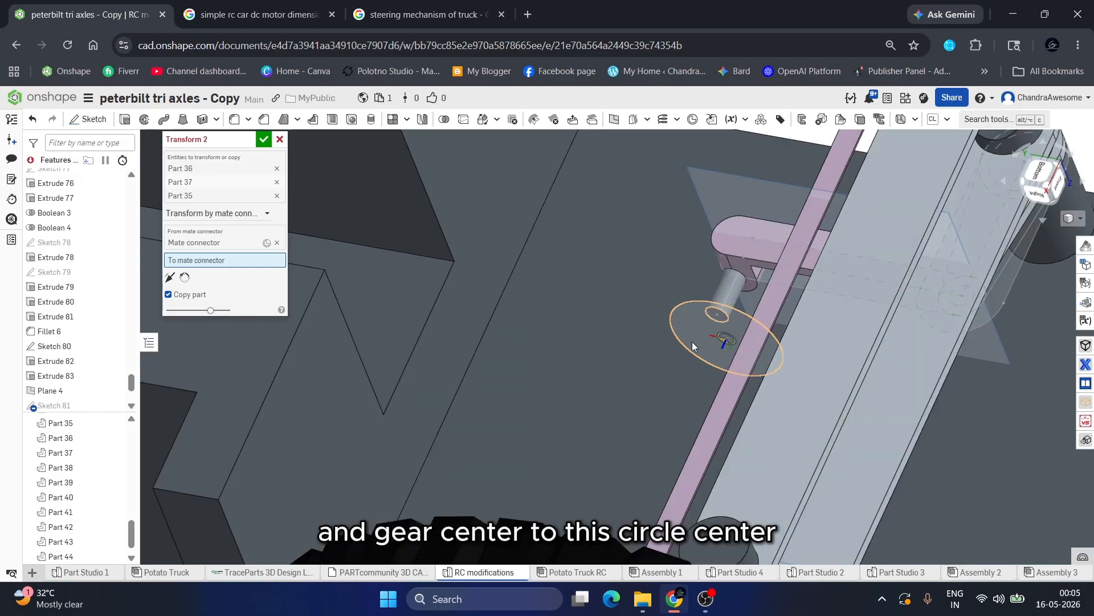
{"action": "left_click", "coordinate": [679, 343]}
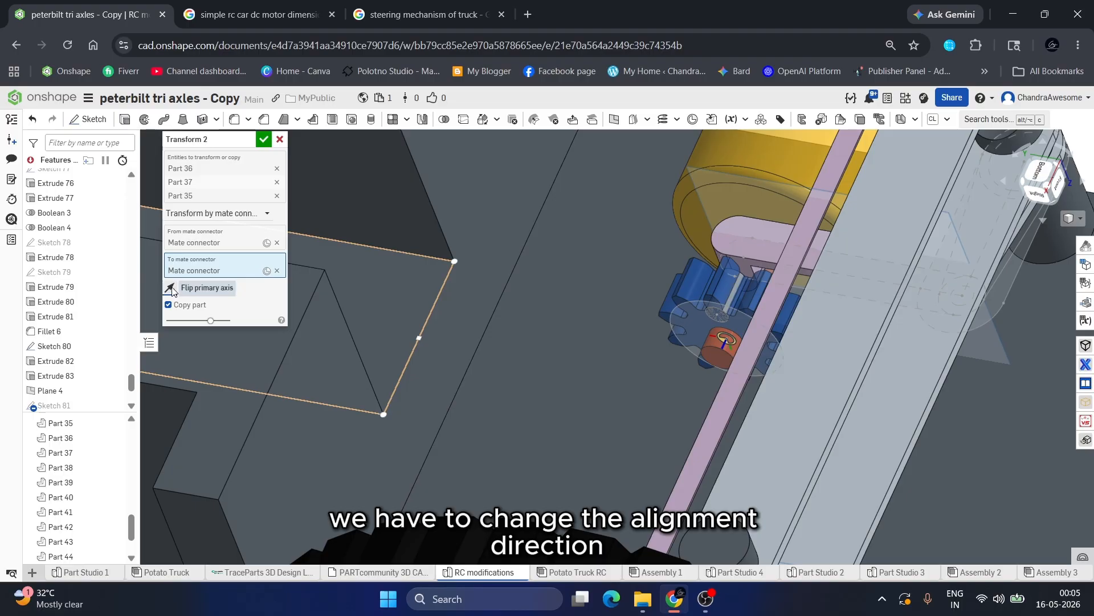
Flip the primary axis of the copied motor and gear, check their orientation at the steering lug, and accept the transform.
{"action": "left_click", "coordinate": [171, 290]}
{"action": "right_click_drag", "start_coordinate": [460, 307], "coordinate": [576, 417]}
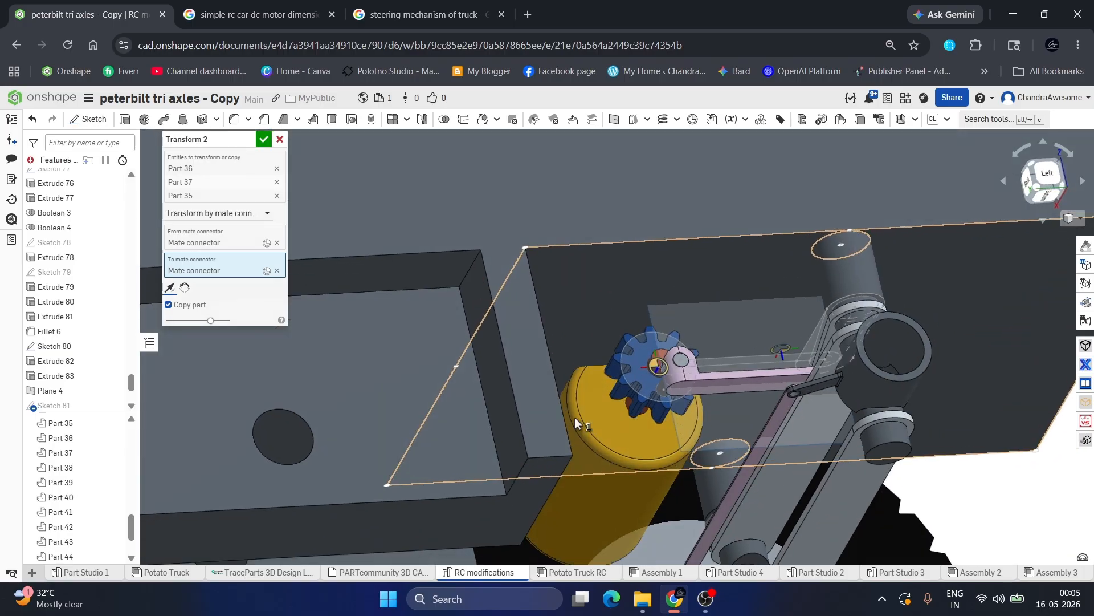
{"action": "scroll", "coordinate": [630, 384], "scroll_direction": "up", "scroll_amount": 6}
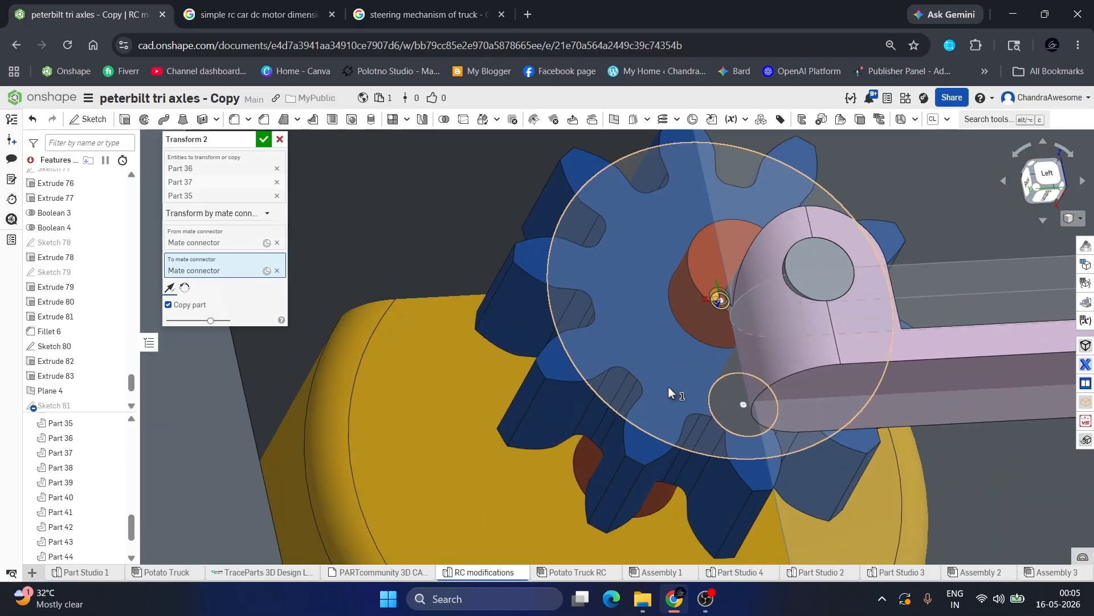
{"action": "right_click_drag", "start_coordinate": [669, 387], "coordinate": [658, 370]}
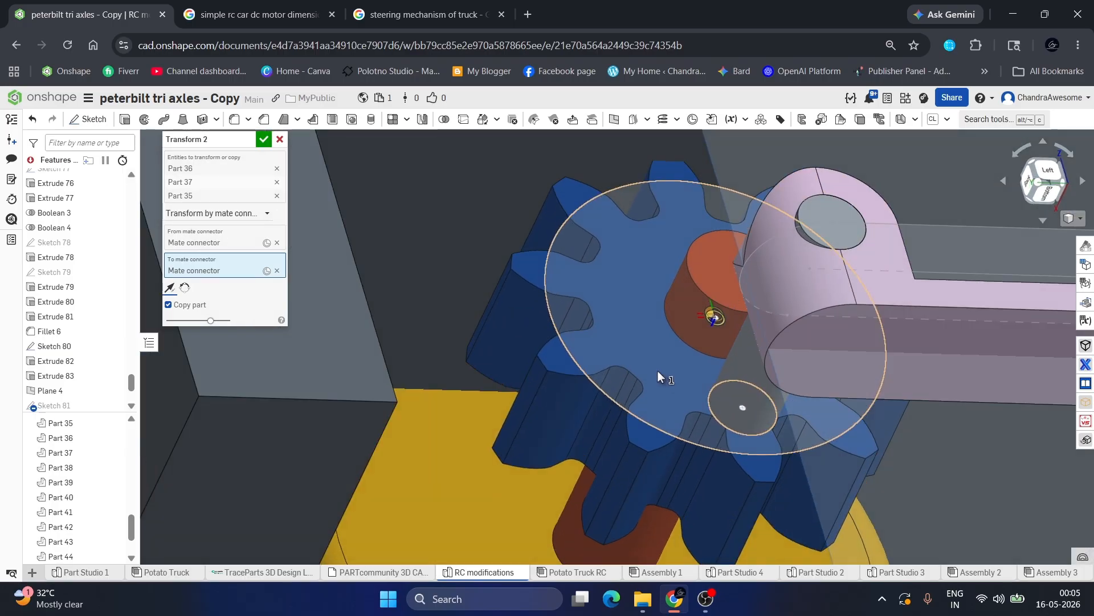
{"action": "left_click", "coordinate": [268, 144]}
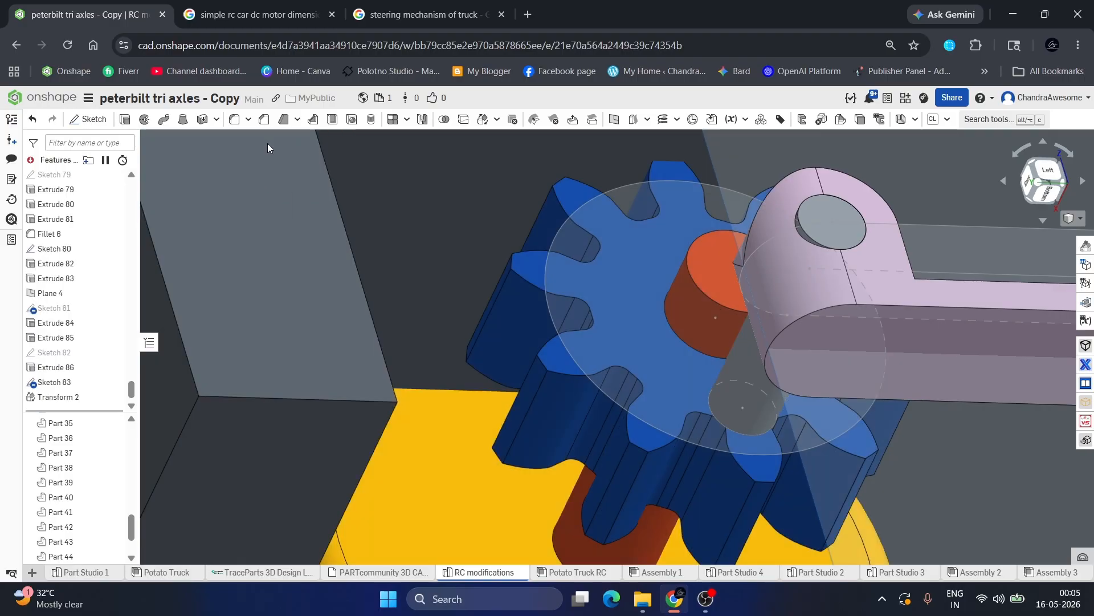
Examine the copied blue gear, orange shaft and sketched circles at the steering lug from several angles.
{"action": "scroll", "coordinate": [565, 314], "scroll_direction": "down", "scroll_amount": 6}
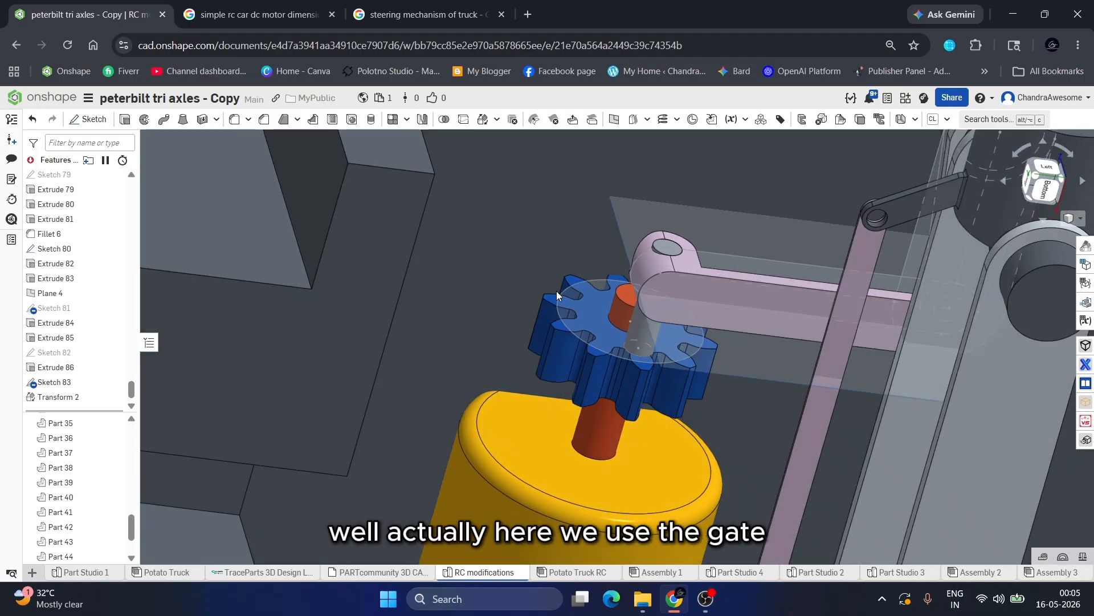
{"action": "right_click_drag", "start_coordinate": [556, 290], "coordinate": [522, 335]}
{"action": "scroll", "coordinate": [581, 396], "scroll_direction": "up", "scroll_amount": 8}
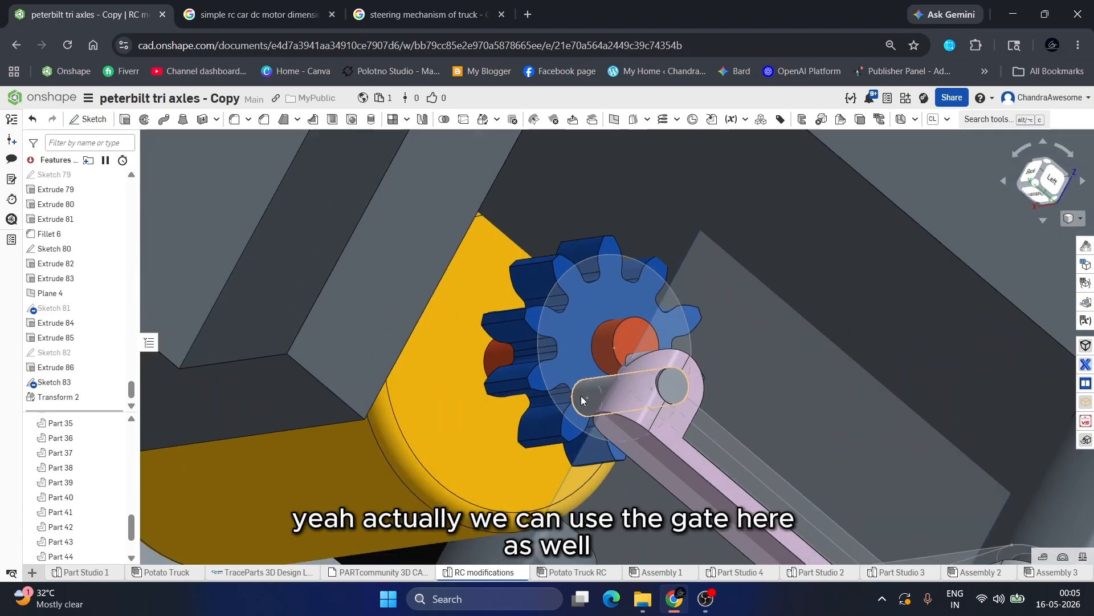
{"action": "scroll", "coordinate": [580, 395], "scroll_direction": "down", "scroll_amount": 3}
{"action": "right_click_drag", "start_coordinate": [584, 371], "coordinate": [598, 376]}
{"action": "scroll", "coordinate": [541, 363], "scroll_direction": "down", "scroll_amount": 5}
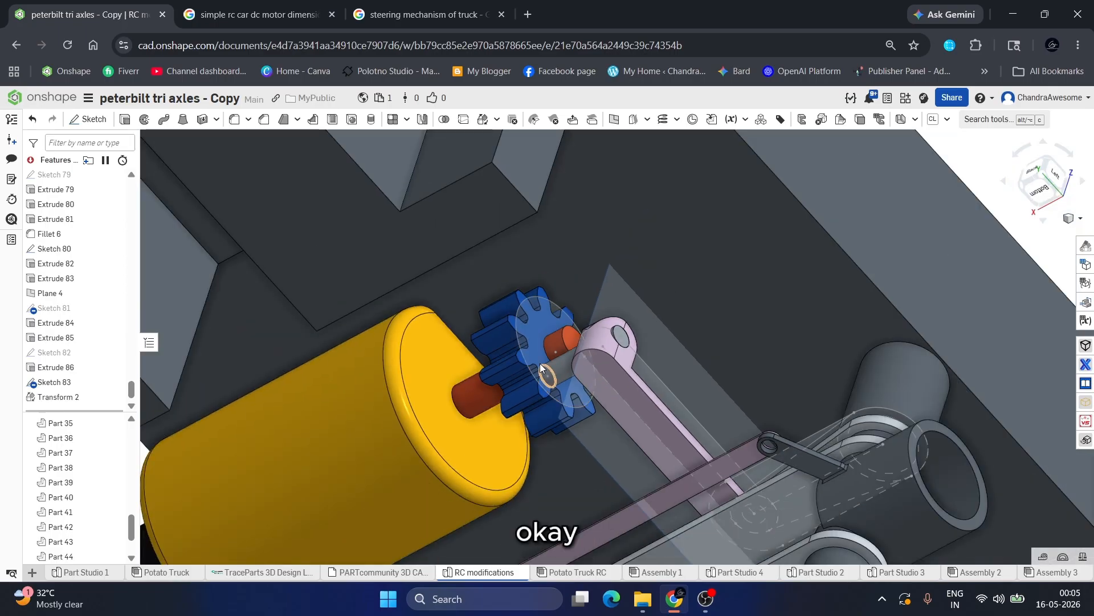
{"action": "scroll", "coordinate": [540, 364], "scroll_direction": "down", "scroll_amount": 5}
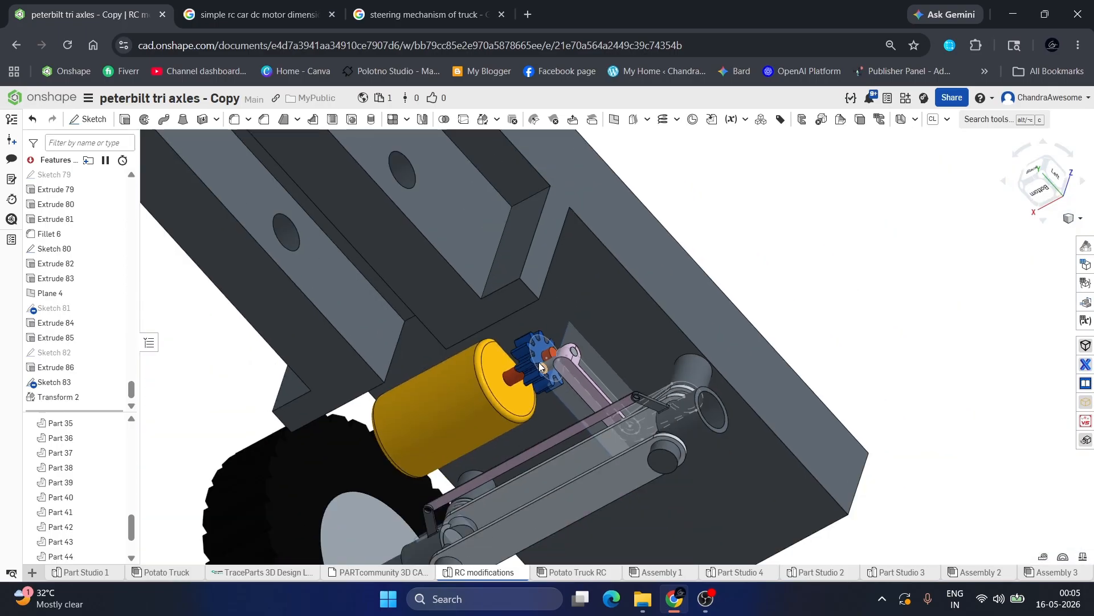
{"action": "right_click_drag", "start_coordinate": [539, 361], "coordinate": [553, 388]}
{"action": "scroll", "coordinate": [552, 388], "scroll_direction": "up", "scroll_amount": 10}
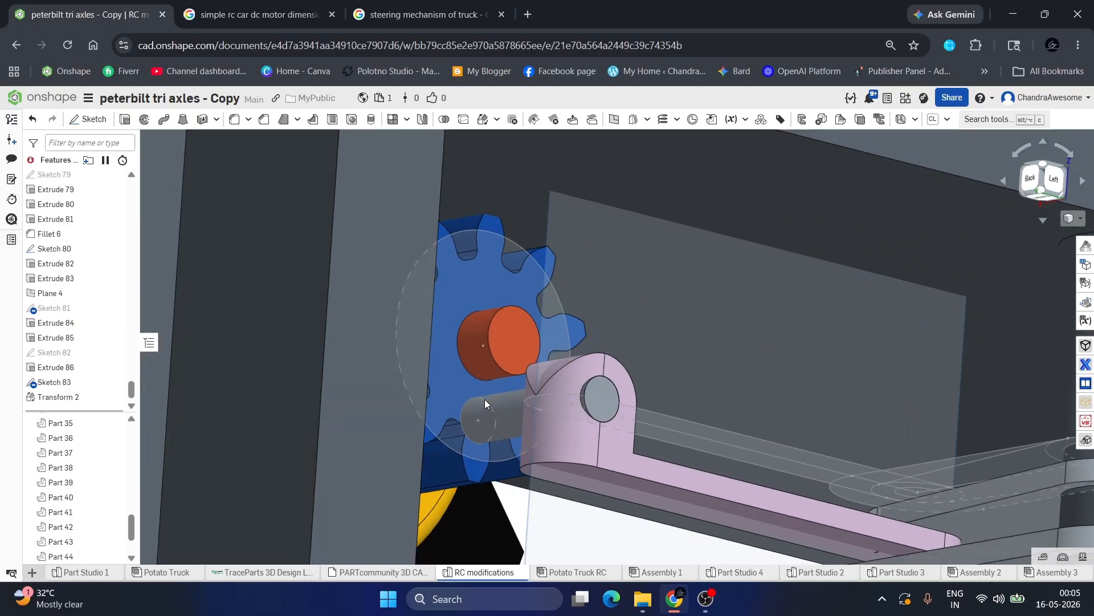
{"action": "mouse_move", "coordinate": [485, 403]}
{"action": "right_mouse_down"}
{"action": "mouse_move", "coordinate": [454, 408]}
{"action": "mouse_move", "coordinate": [479, 406]}
{"action": "mouse_move", "coordinate": [477, 432]}
{"action": "right_mouse_up"}
{"action": "scroll", "coordinate": [455, 409], "scroll_direction": "down", "scroll_amount": 3}
{"action": "scroll", "coordinate": [455, 411], "scroll_direction": "up", "scroll_amount": 3}
{"action": "scroll", "coordinate": [482, 408], "scroll_direction": "up", "scroll_amount": 5}
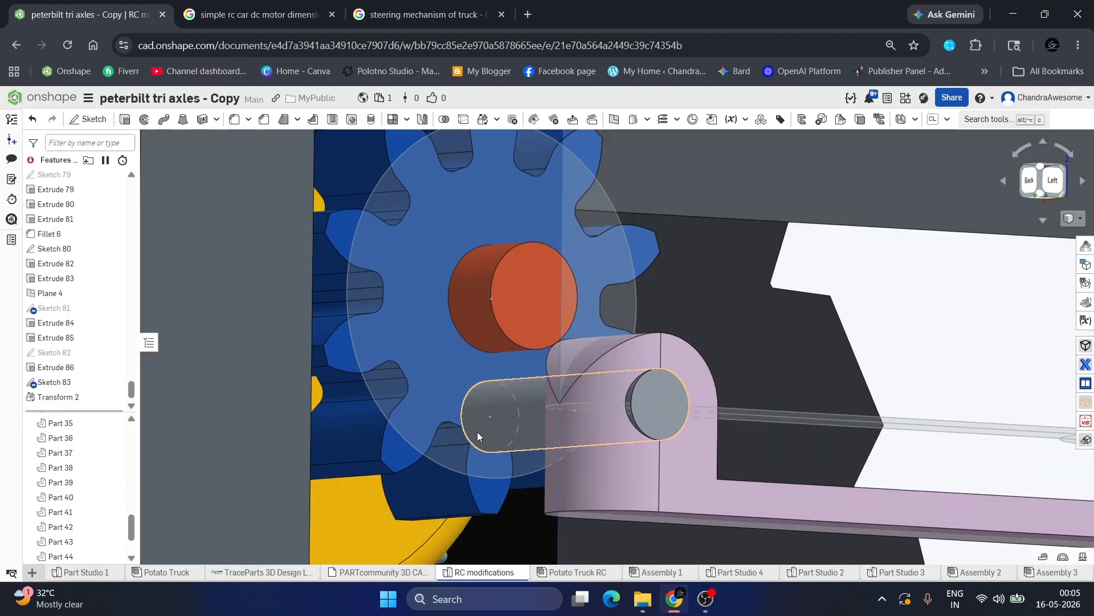
Extrude the sketched ring around the 5 mm steering shaft 2 mm as a new part and hide the copied toothed gear.
{"action": "left_click", "coordinate": [449, 454]}
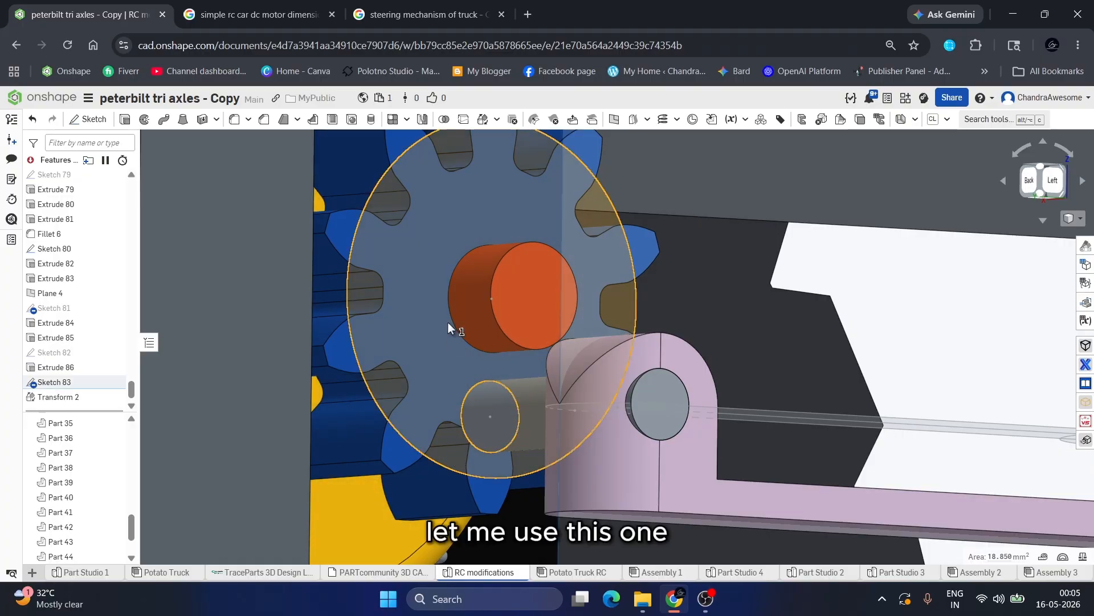
{"action": "left_click", "coordinate": [125, 120]}
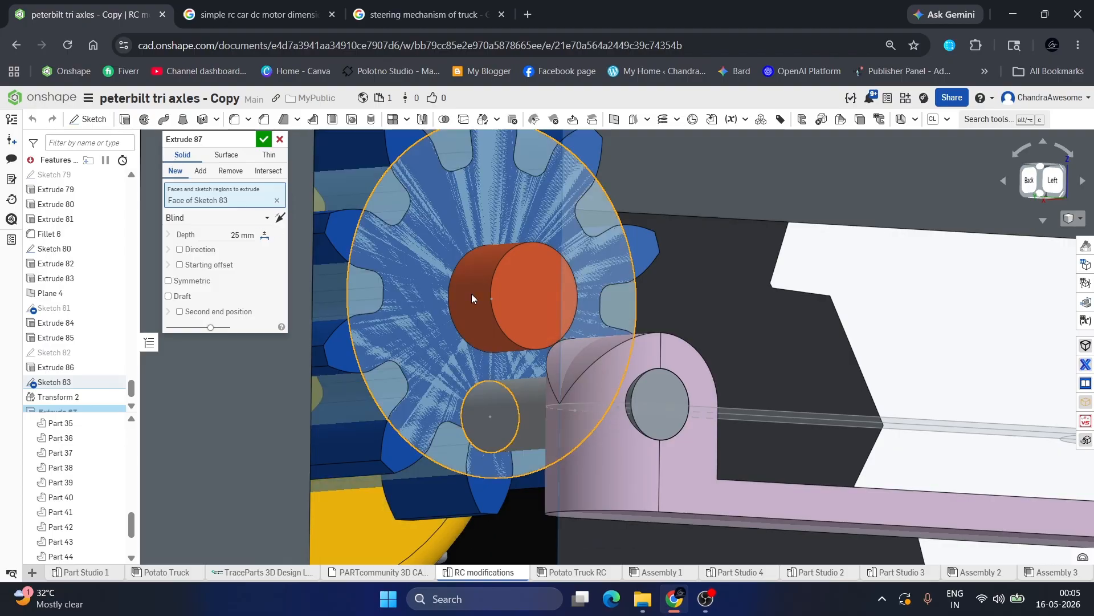
{"action": "scroll", "coordinate": [538, 309], "scroll_direction": "down", "scroll_amount": 3}
{"action": "right_click_drag", "start_coordinate": [525, 302], "coordinate": [320, 254]}
{"action": "left_click", "coordinate": [242, 235]}
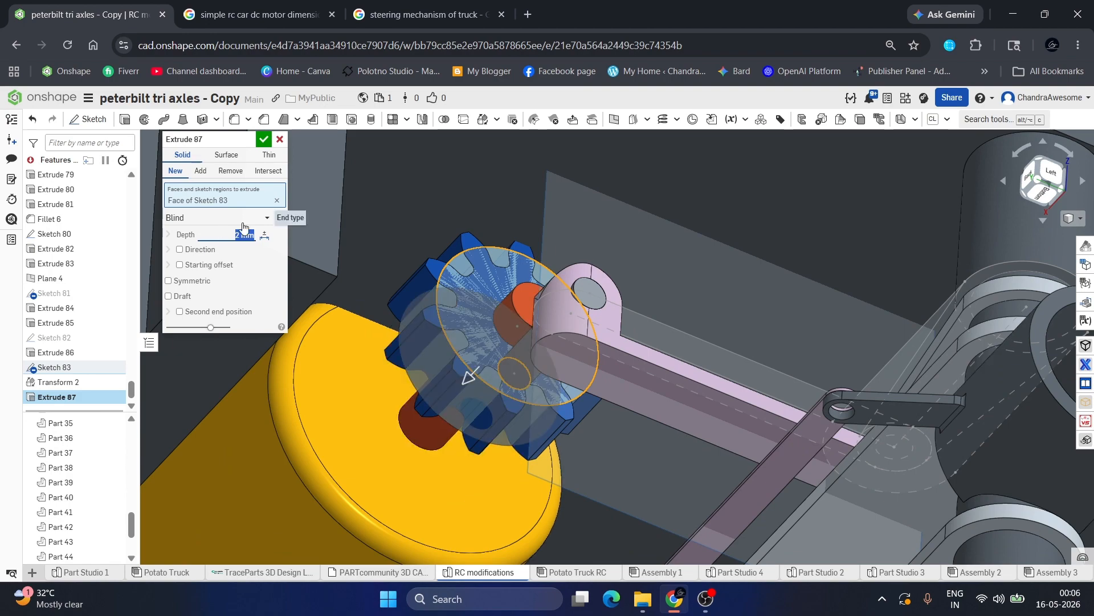
{"action": "left_click", "coordinate": [263, 141]}
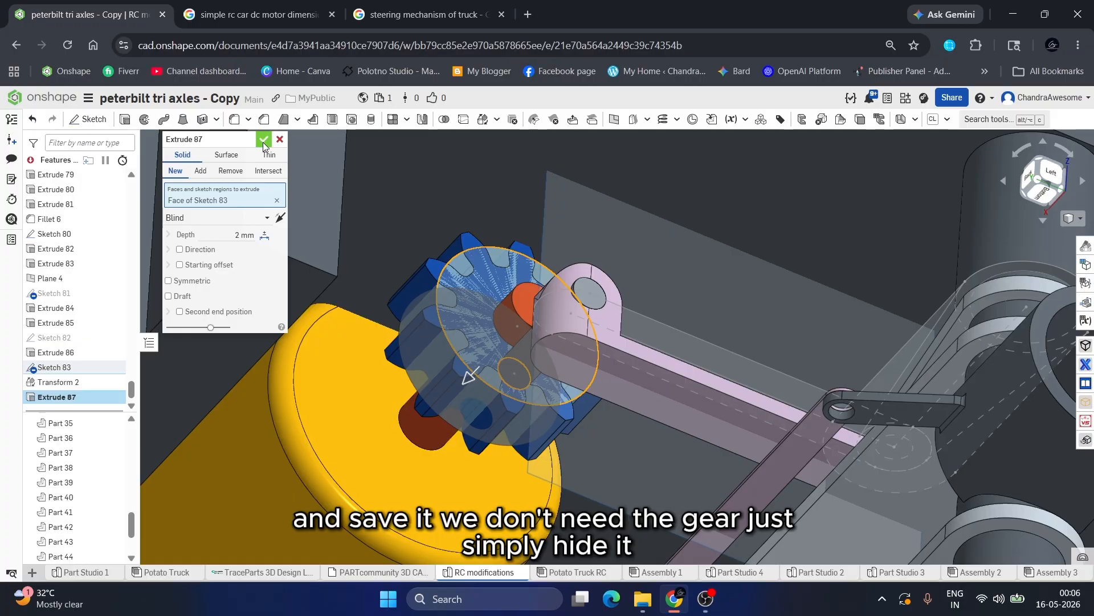
{"action": "left_click", "coordinate": [418, 292]}
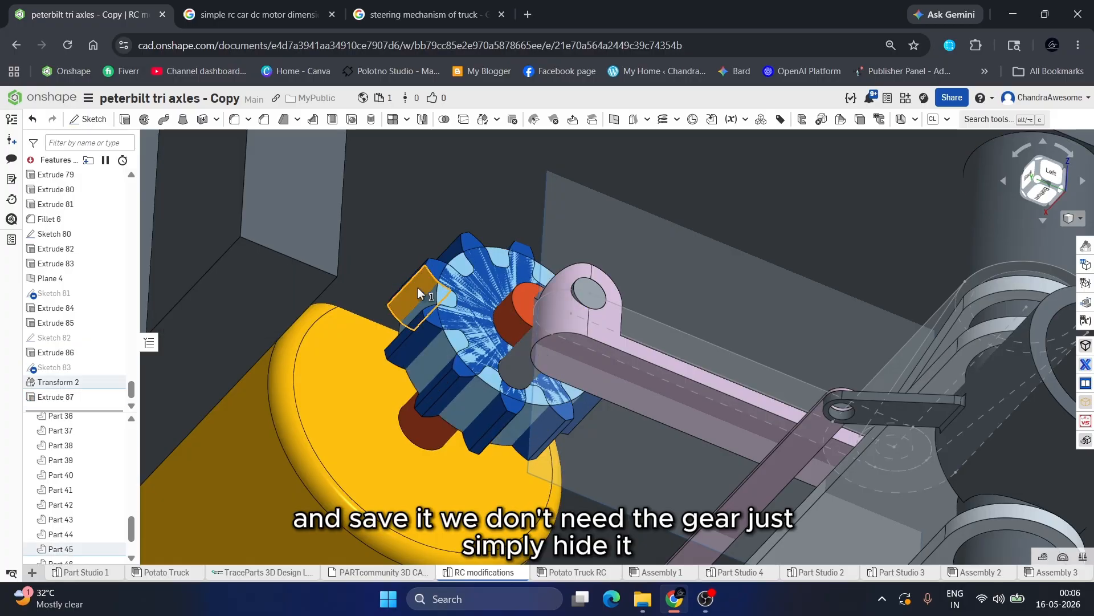
{"action": "left_click", "coordinate": [115, 551]}
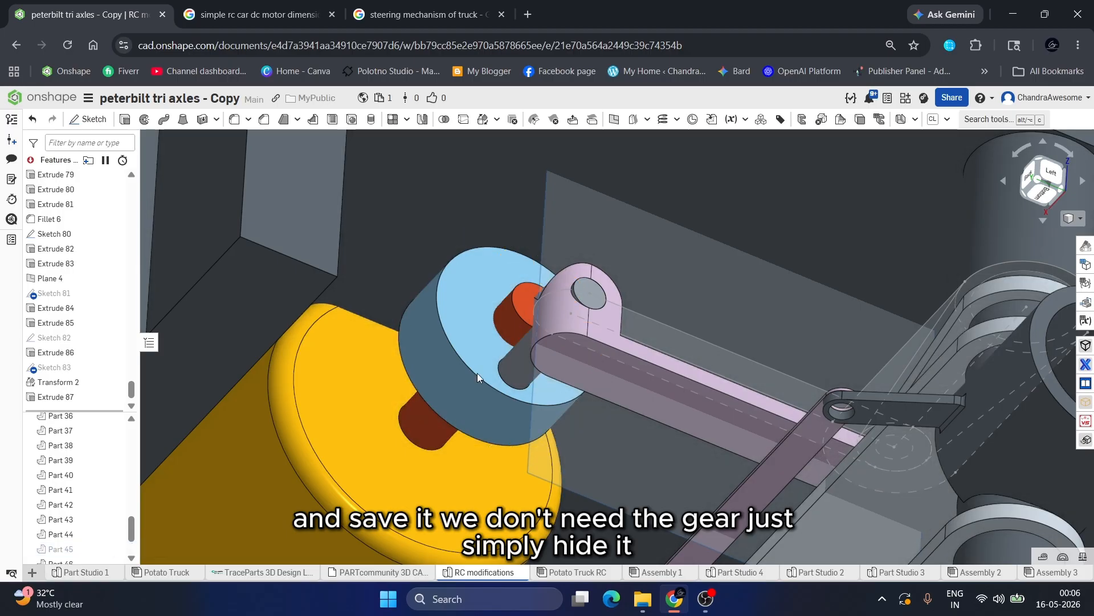
Thicken the grey steering shaft's inner end face by 2 mm into the disc's hole, adding the material to the shaft.
{"action": "scroll", "coordinate": [491, 376], "scroll_direction": "up", "scroll_amount": 5}
{"action": "right_click_drag", "start_coordinate": [509, 378], "coordinate": [546, 349]}
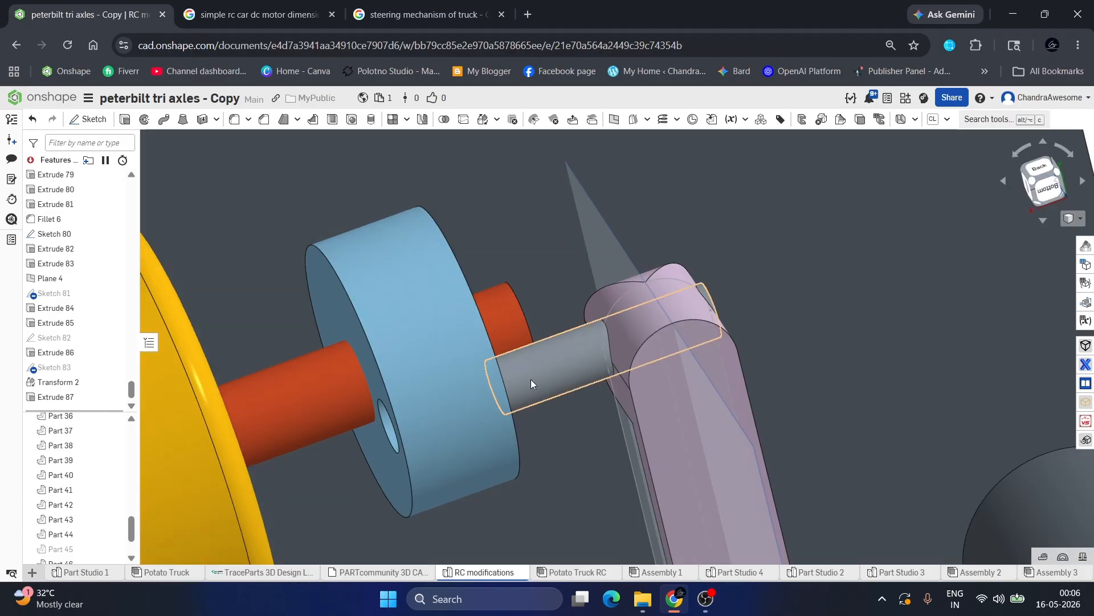
{"action": "right_click_drag", "start_coordinate": [425, 418], "coordinate": [344, 419]}
{"action": "scroll", "coordinate": [360, 437], "scroll_direction": "up", "scroll_amount": 5}
{"action": "scroll", "coordinate": [415, 399], "scroll_direction": "down", "scroll_amount": 5}
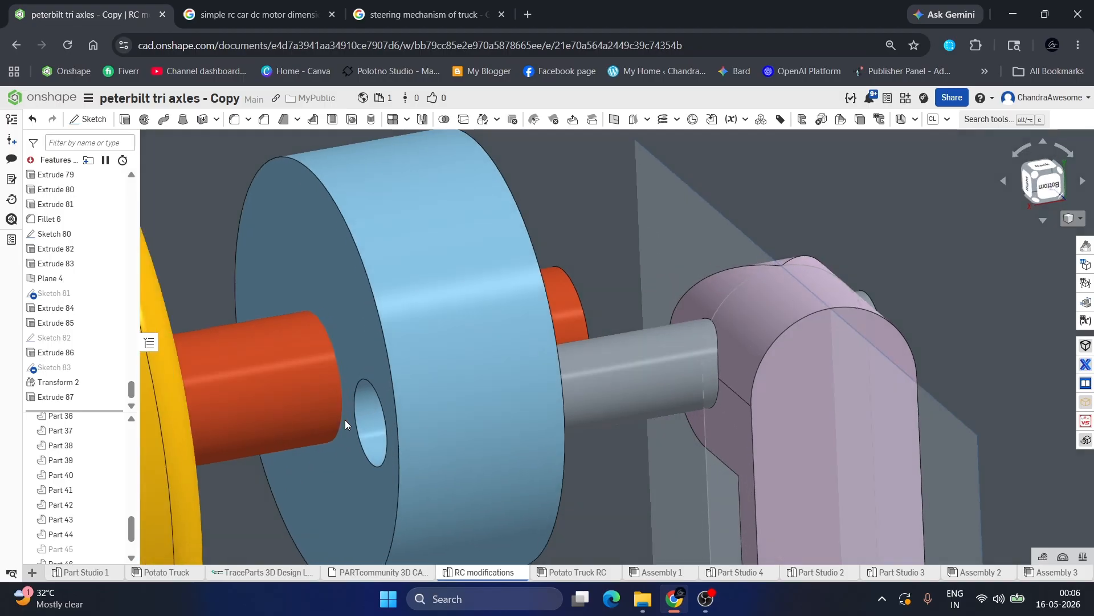
{"action": "left_click", "coordinate": [539, 410]}
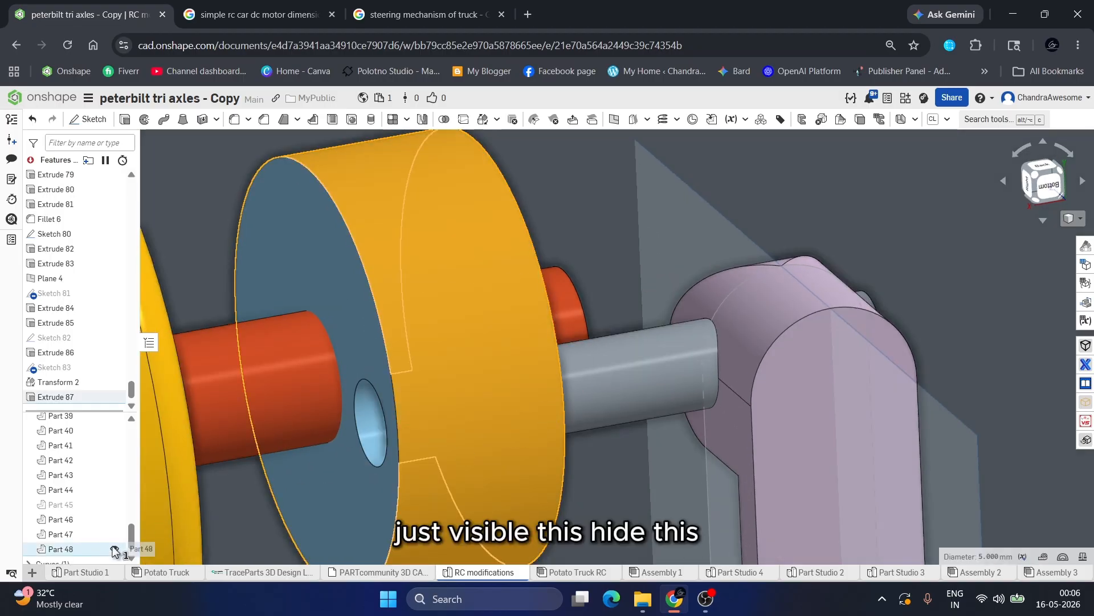
{"action": "left_click", "coordinate": [116, 550]}
{"action": "left_click", "coordinate": [545, 390]}
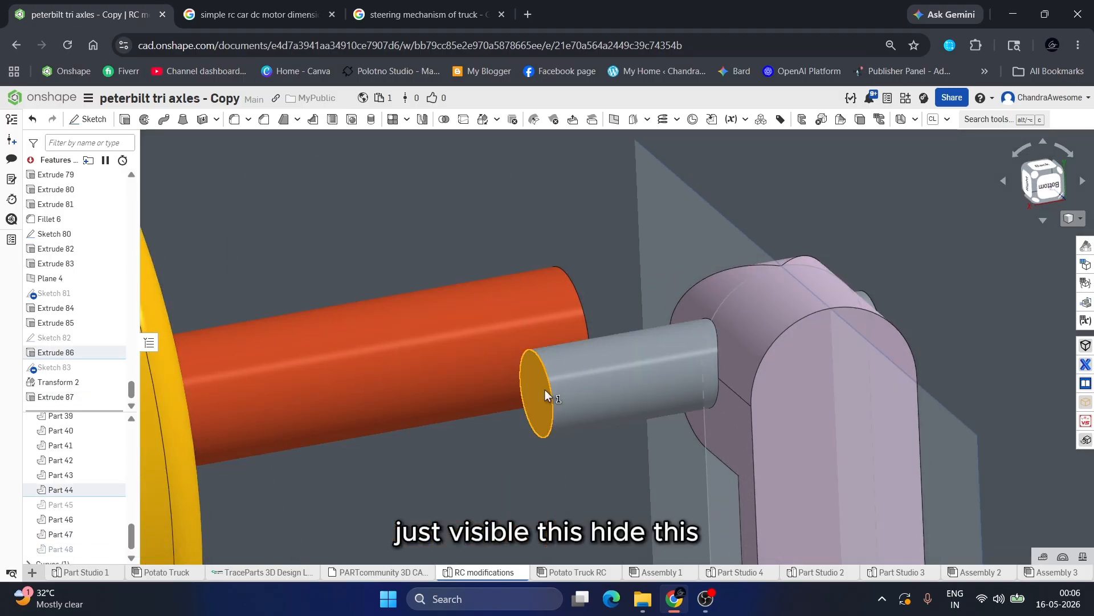
{"action": "left_click", "coordinate": [115, 548]}
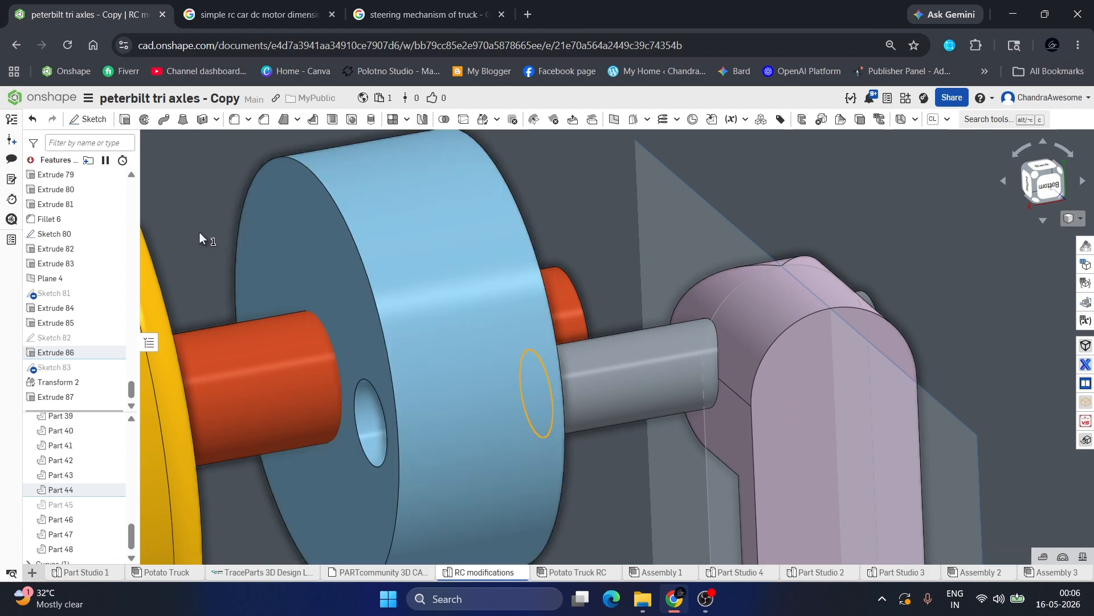
{"action": "left_click", "coordinate": [203, 119]}
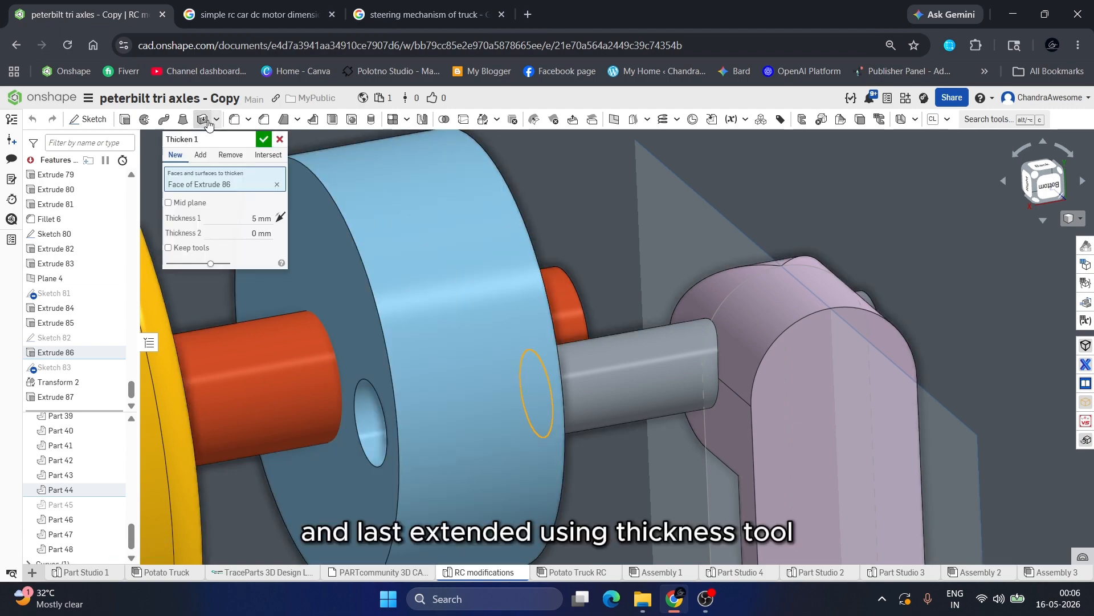
{"action": "left_click", "coordinate": [227, 216]}
{"action": "type", "text": "1"}
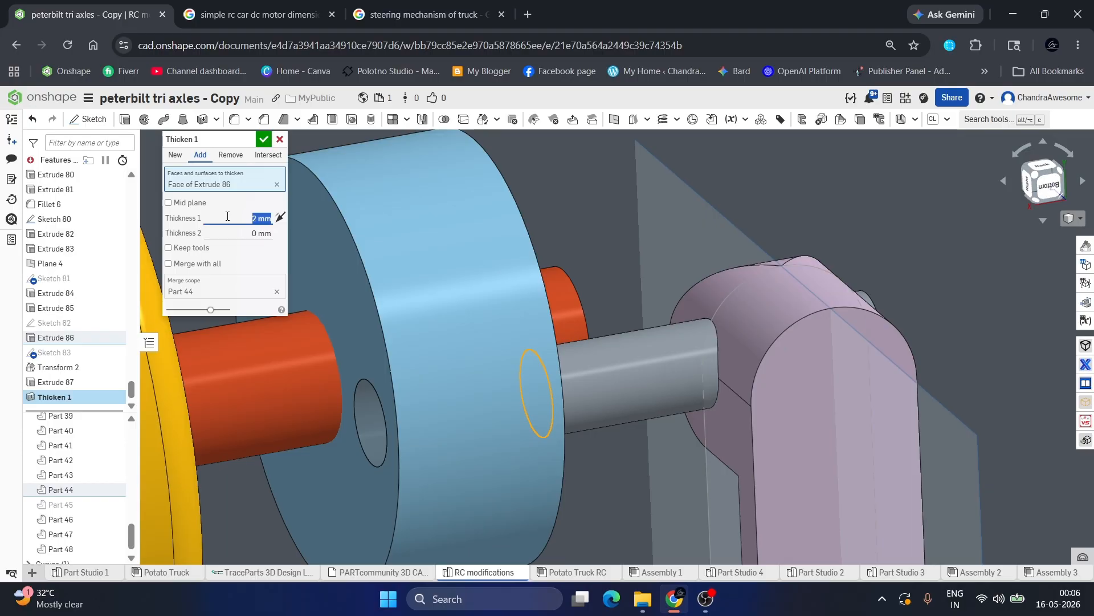
{"action": "left_click", "coordinate": [263, 140]}
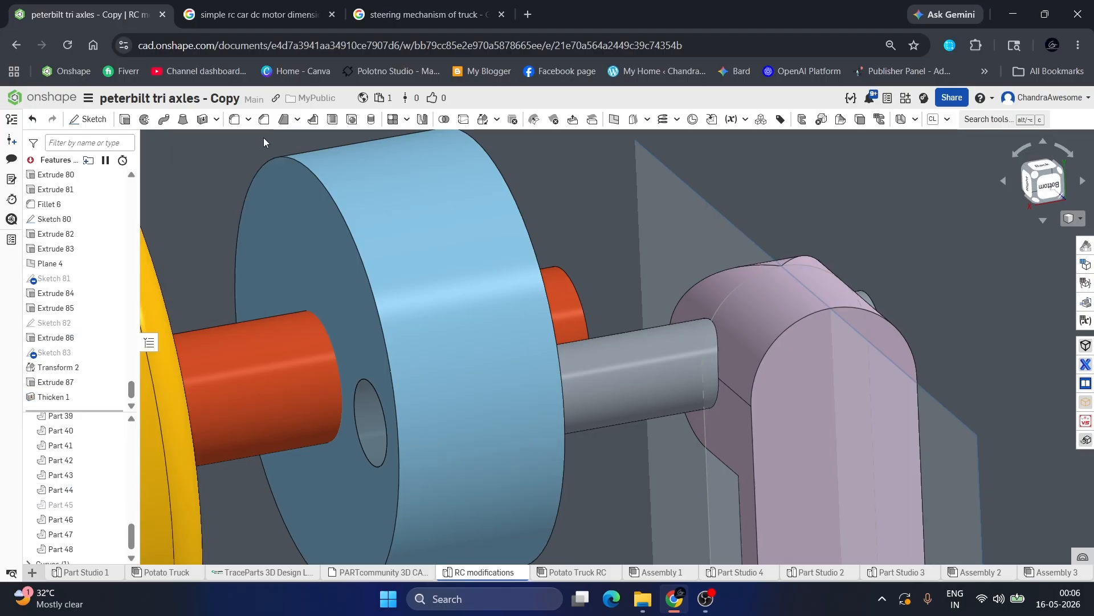
Examine where the copied steering motor sits relative to the chassis and the front wheel.
{"action": "scroll", "coordinate": [394, 245], "scroll_direction": "down", "scroll_amount": 5}
{"action": "right_click_drag", "start_coordinate": [397, 255], "coordinate": [415, 225]}
{"action": "scroll", "coordinate": [415, 227], "scroll_direction": "up", "scroll_amount": 1}
{"action": "scroll", "coordinate": [353, 285], "scroll_direction": "up", "scroll_amount": 5}
{"action": "right_click_drag", "start_coordinate": [365, 317], "coordinate": [331, 308]}
{"action": "scroll", "coordinate": [355, 312], "scroll_direction": "down", "scroll_amount": 5}
{"action": "scroll", "coordinate": [354, 312], "scroll_direction": "down", "scroll_amount": 3}
{"action": "scroll", "coordinate": [398, 300], "scroll_direction": "up", "scroll_amount": 2}
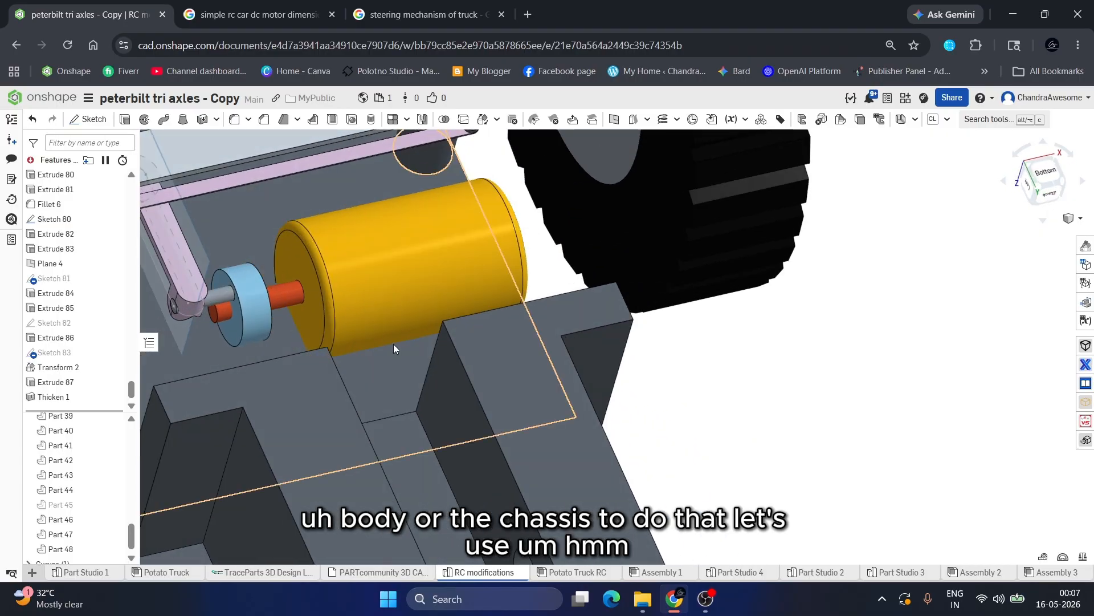
{"action": "right_click_drag", "start_coordinate": [393, 344], "coordinate": [451, 375]}
{"action": "mouse_move", "coordinate": [392, 350]}
{"action": "right_mouse_down"}
{"action": "mouse_move", "coordinate": [405, 351]}
{"action": "mouse_move", "coordinate": [395, 354]}
{"action": "right_mouse_up"}
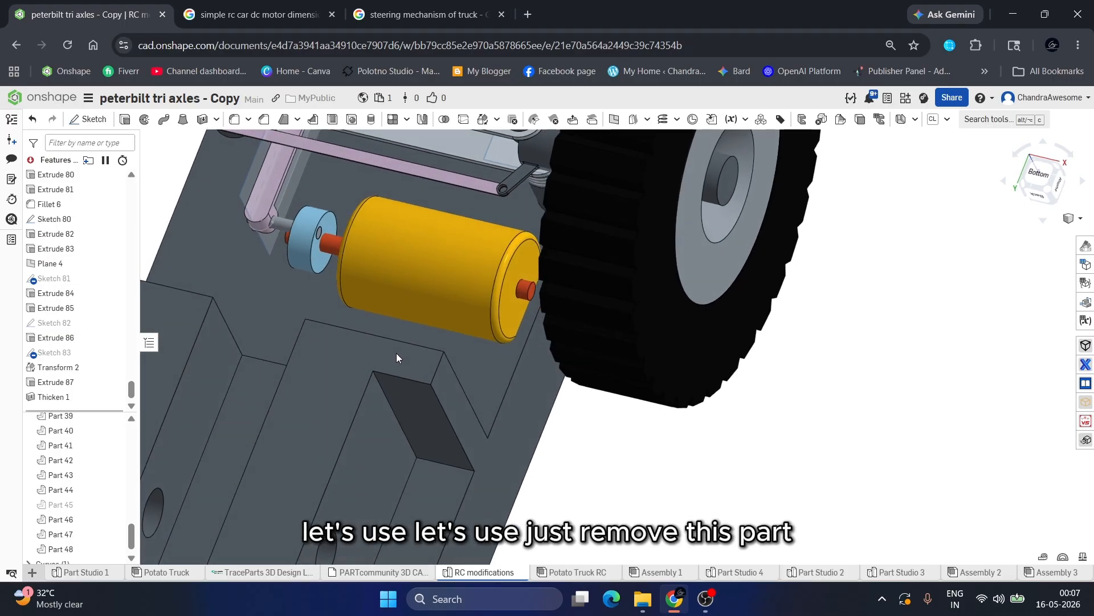
Subtract the yellow steering motor from the chassis body with a Boolean, keeping the motor as a tool.
{"action": "scroll", "coordinate": [443, 339], "scroll_direction": "up", "scroll_amount": 3}
{"action": "left_click", "coordinate": [443, 338]}
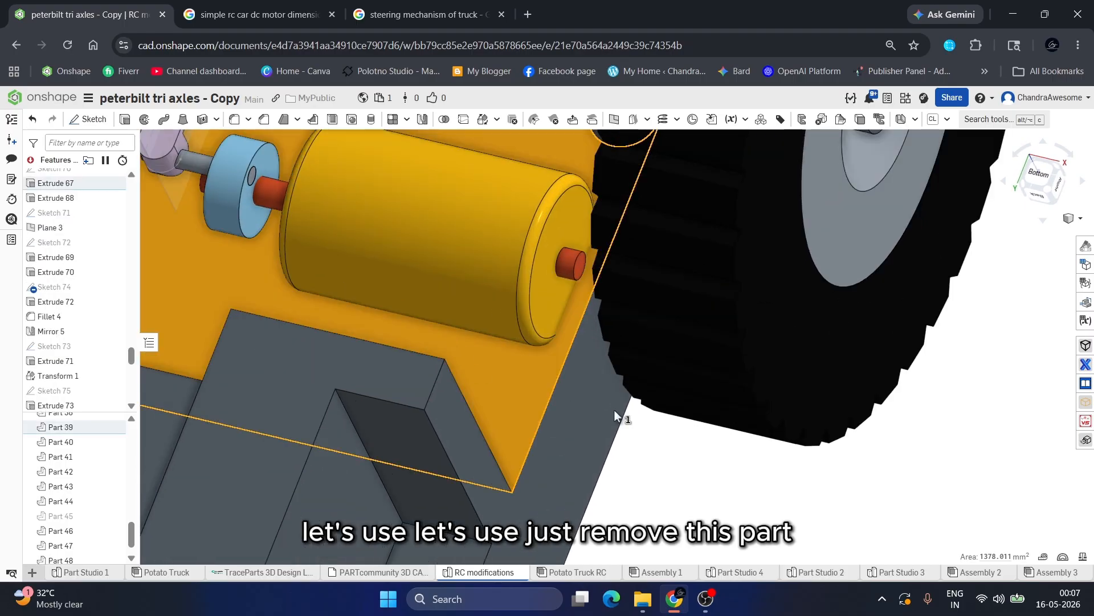
{"action": "left_click", "coordinate": [652, 464]}
{"action": "scroll", "coordinate": [504, 323], "scroll_direction": "down", "scroll_amount": 3}
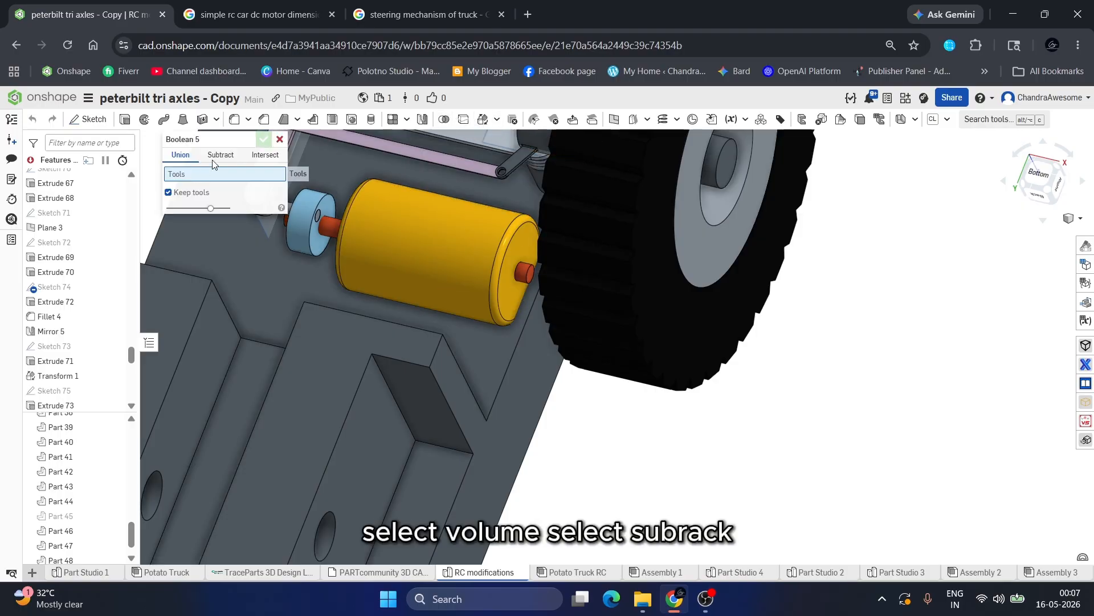
{"action": "left_click", "coordinate": [220, 156]}
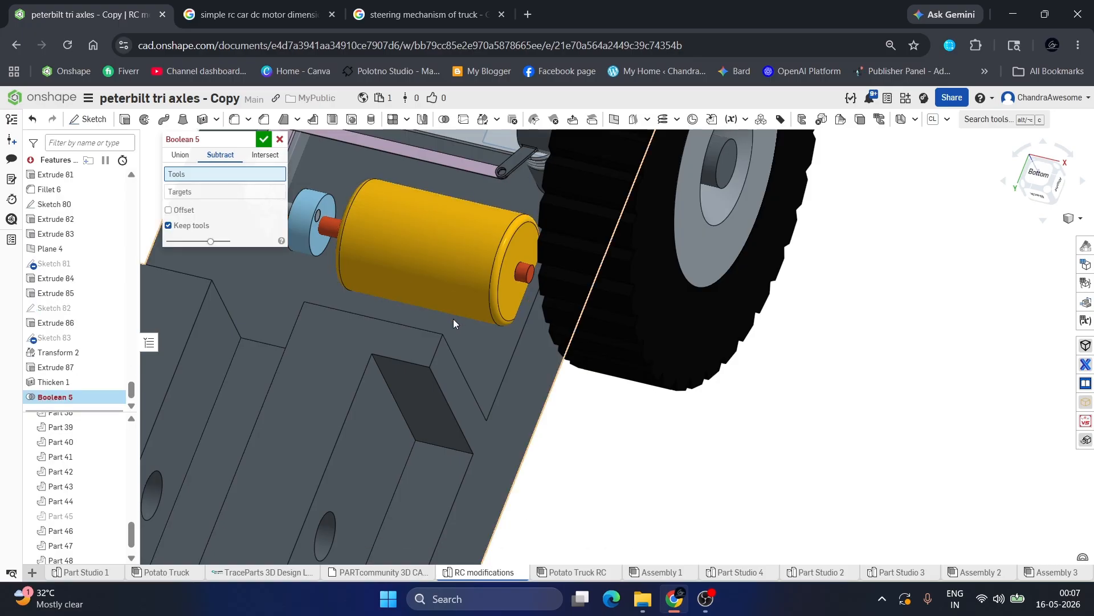
{"action": "left_click", "coordinate": [450, 273]}
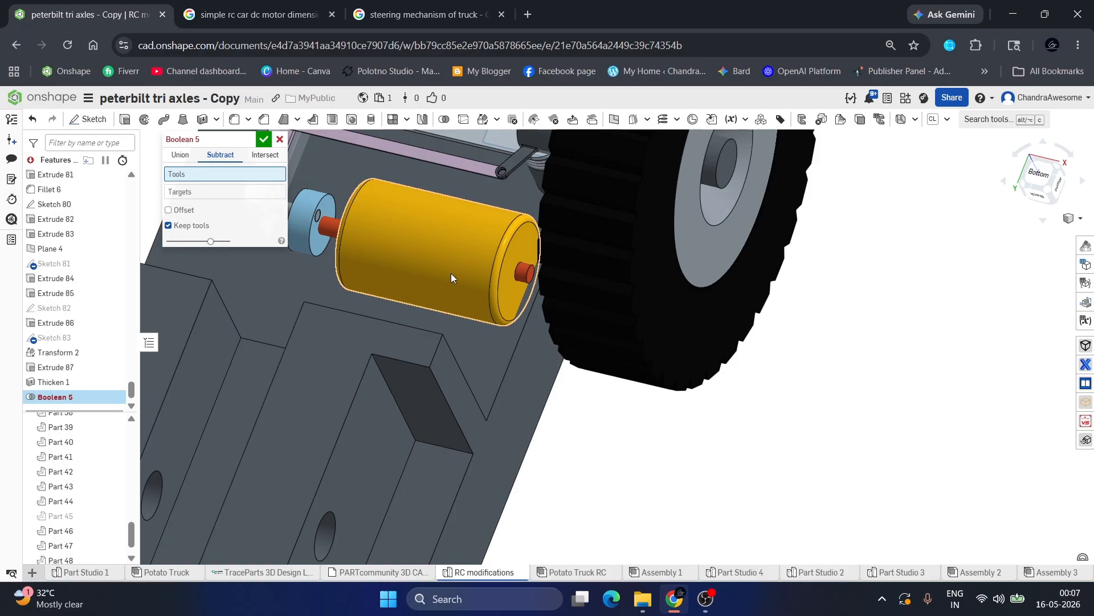
{"action": "left_click", "coordinate": [239, 204]}
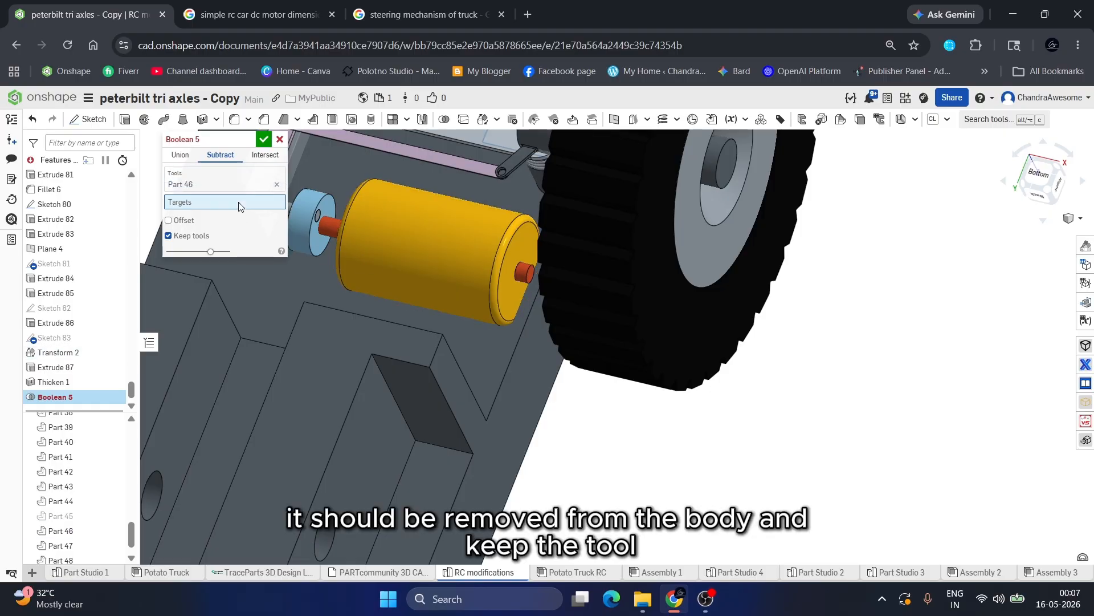
{"action": "left_click", "coordinate": [447, 344]}
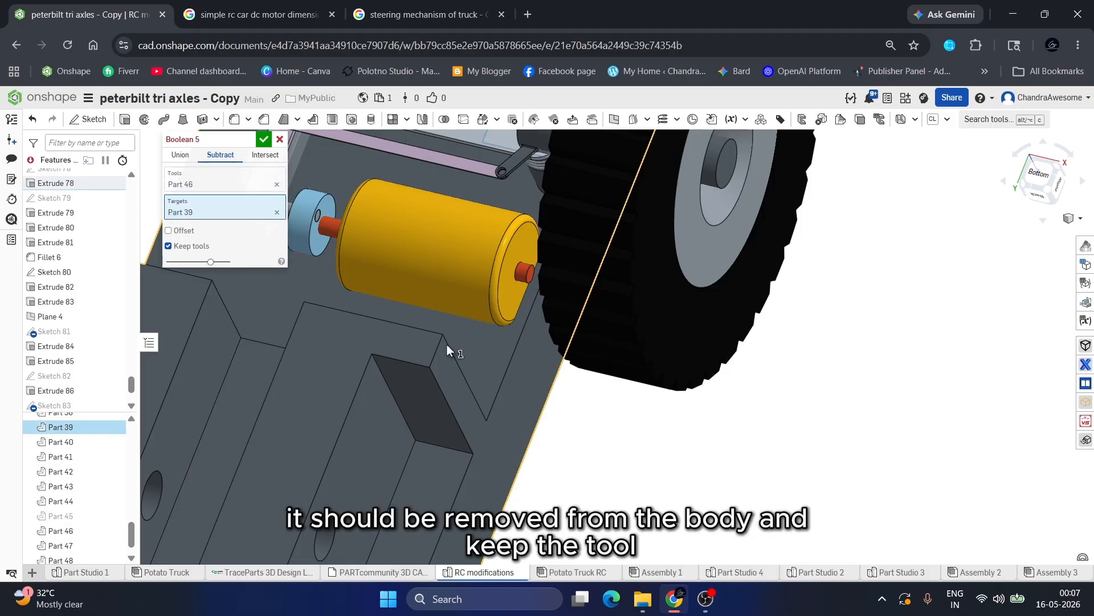
{"action": "left_click", "coordinate": [265, 142]}
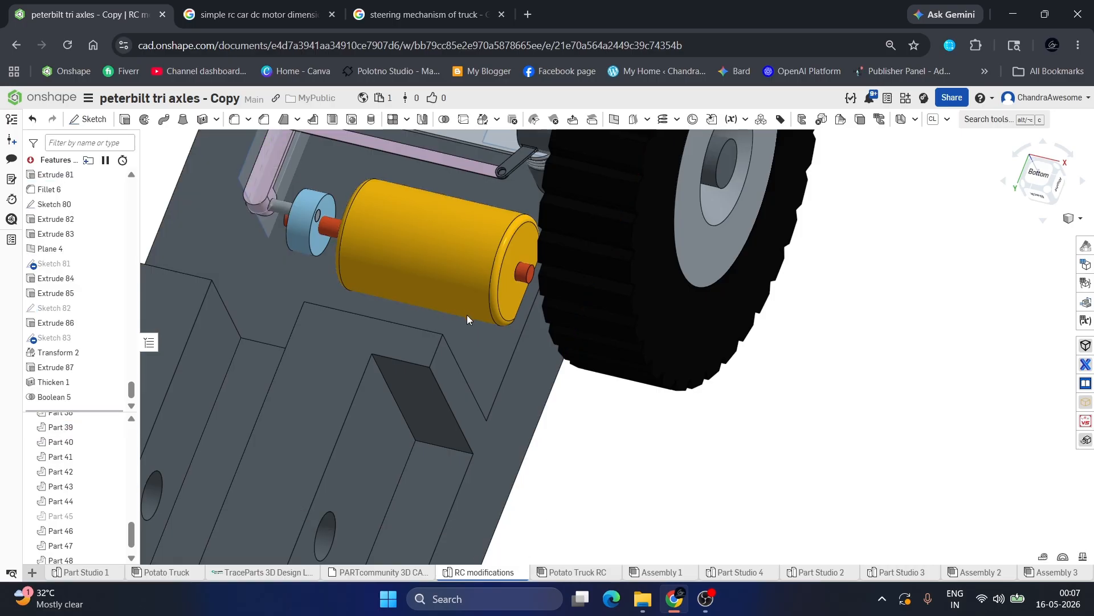
Inspect the fit between the yellow steering motor and the chassis cutout for a way to mount the motor.
{"action": "right_click_drag", "start_coordinate": [467, 314], "coordinate": [502, 311]}
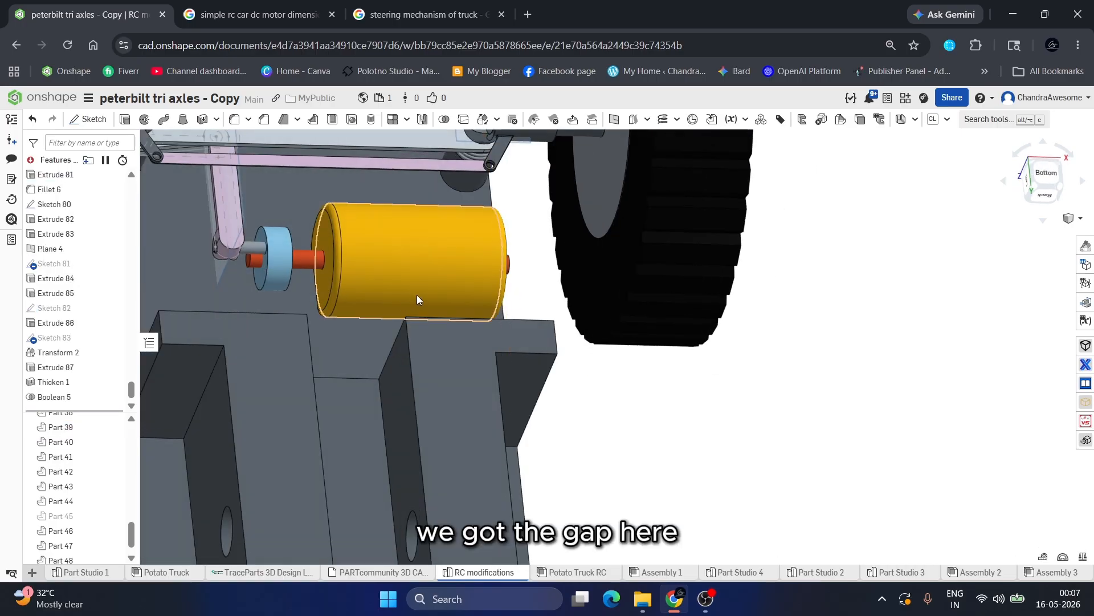
{"action": "scroll", "coordinate": [417, 293], "scroll_direction": "up", "scroll_amount": 2}
{"action": "right_click_drag", "start_coordinate": [417, 293], "coordinate": [388, 302]}
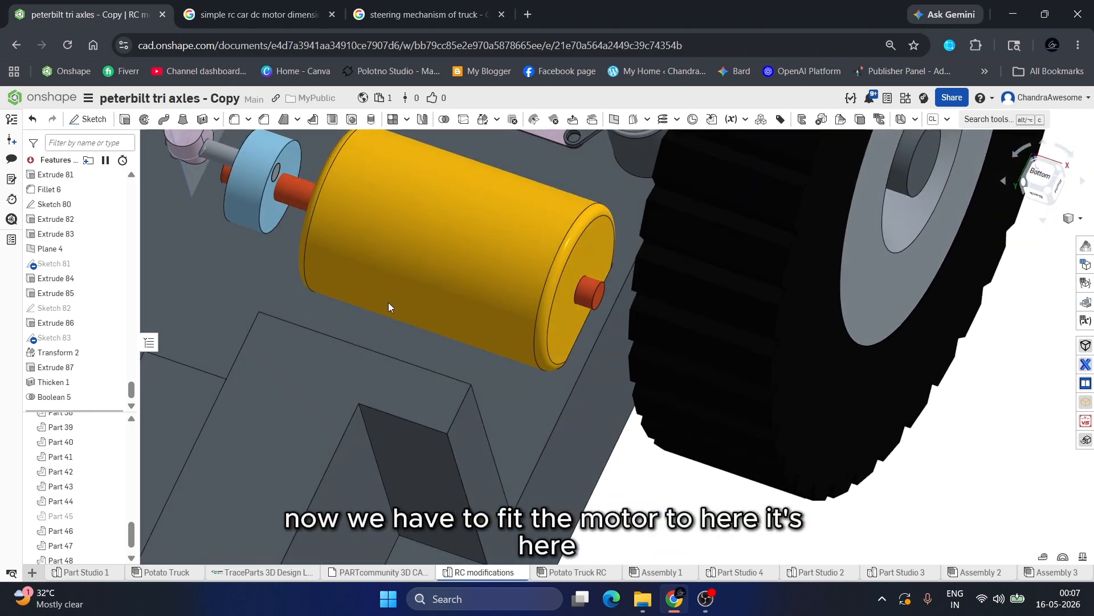
{"action": "scroll", "coordinate": [390, 301], "scroll_direction": "down", "scroll_amount": 4}
{"action": "scroll", "coordinate": [392, 300], "scroll_direction": "up", "scroll_amount": 2}
{"action": "right_click_drag", "start_coordinate": [474, 338], "coordinate": [460, 313]}
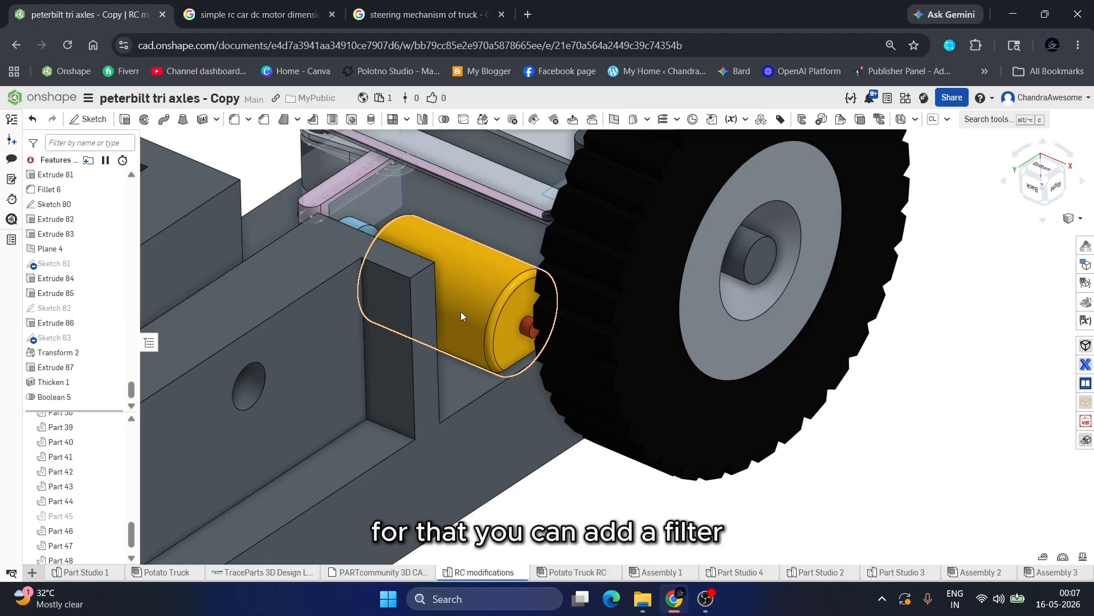
{"action": "scroll", "coordinate": [463, 313], "scroll_direction": "down", "scroll_amount": 3}
{"action": "scroll", "coordinate": [466, 314], "scroll_direction": "up", "scroll_amount": 3}
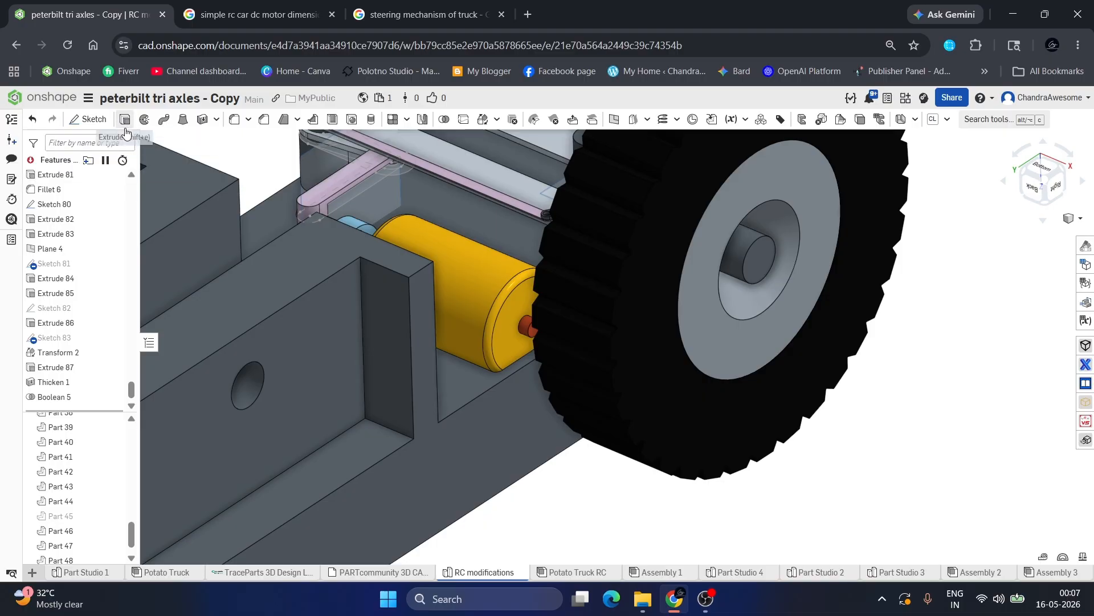
{"action": "key", "text": "shift+e"}
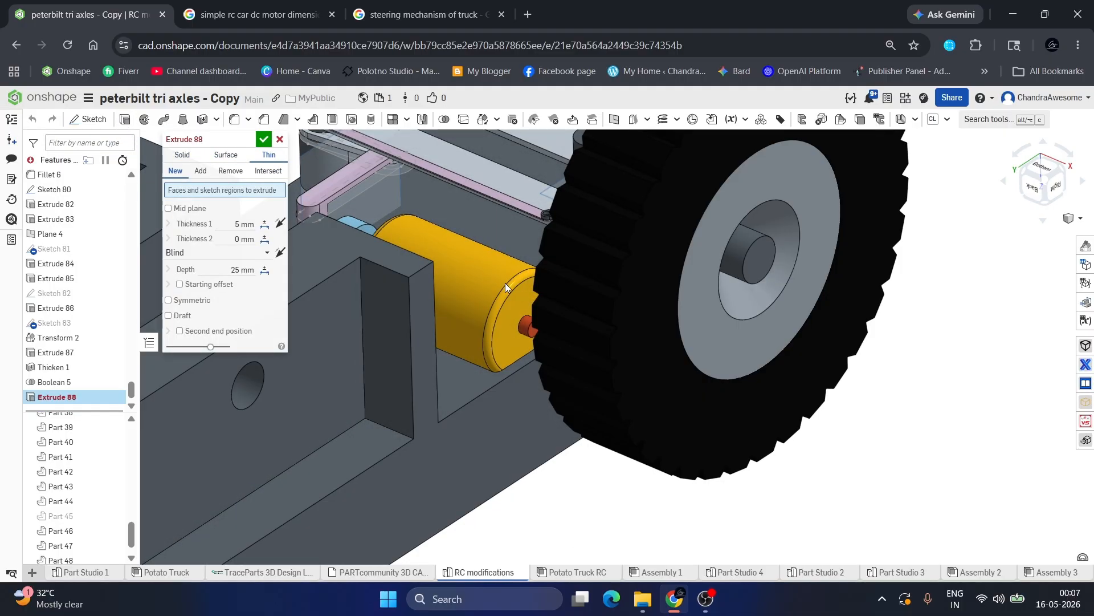
{"action": "scroll", "coordinate": [495, 285], "scroll_direction": "down", "scroll_amount": 3}
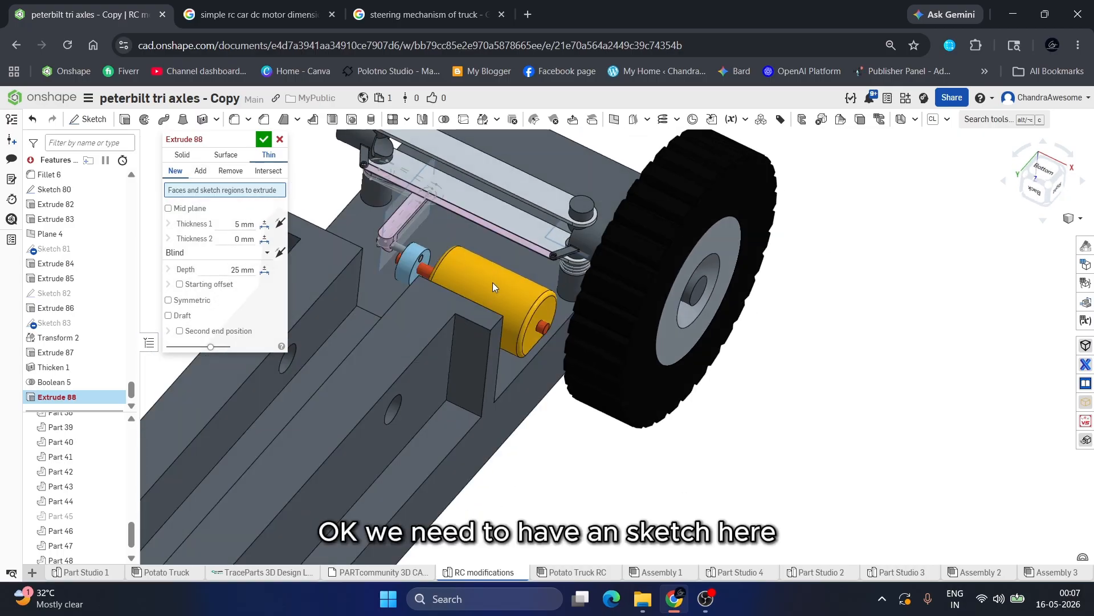
{"action": "scroll", "coordinate": [372, 241], "scroll_direction": "up", "scroll_amount": 5}
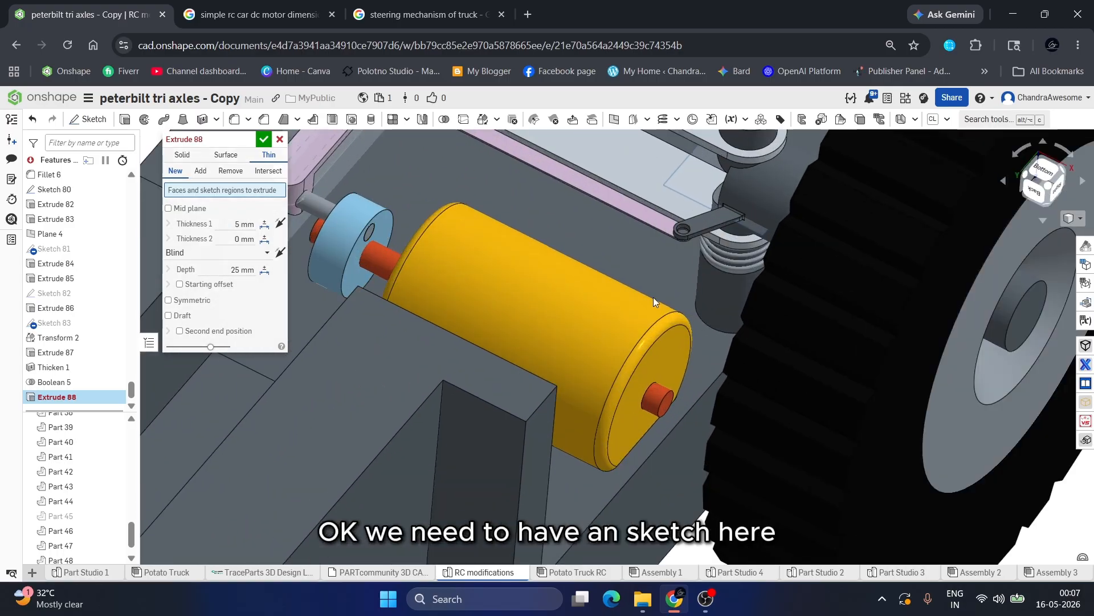
{"action": "scroll", "coordinate": [653, 299], "scroll_direction": "down", "scroll_amount": 3}
{"action": "right_click_drag", "start_coordinate": [447, 256], "coordinate": [437, 236]}
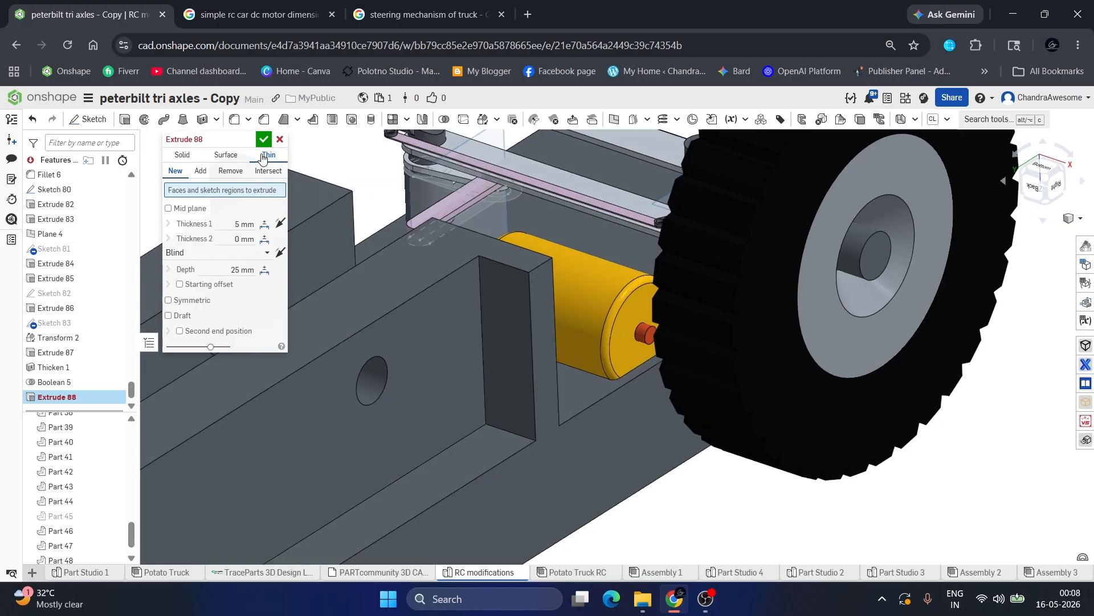
{"action": "left_click", "coordinate": [279, 141]}
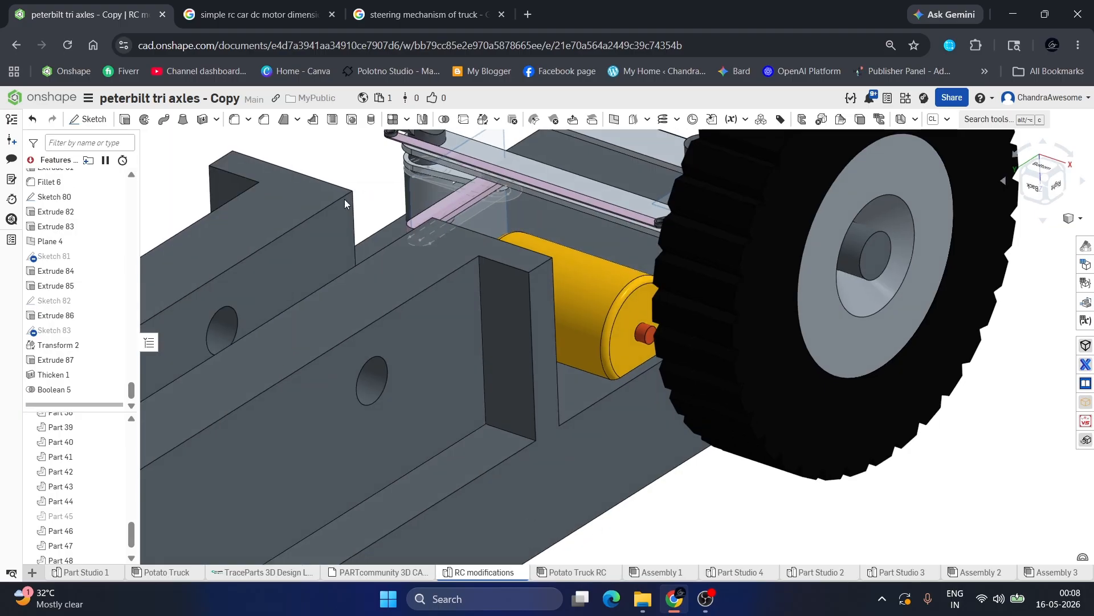
Start a sketch on the yellow motor's outer end face and project the motor's round outline and the chassis cutout's base edge into it.
{"action": "right_click_drag", "start_coordinate": [491, 271], "coordinate": [619, 307]}
{"action": "scroll", "coordinate": [575, 265], "scroll_direction": "up", "scroll_amount": 3}
{"action": "right_click_drag", "start_coordinate": [575, 265], "coordinate": [545, 286]}
{"action": "scroll", "coordinate": [546, 286], "scroll_direction": "up", "scroll_amount": 3}
{"action": "right_click_drag", "start_coordinate": [541, 249], "coordinate": [556, 257]}
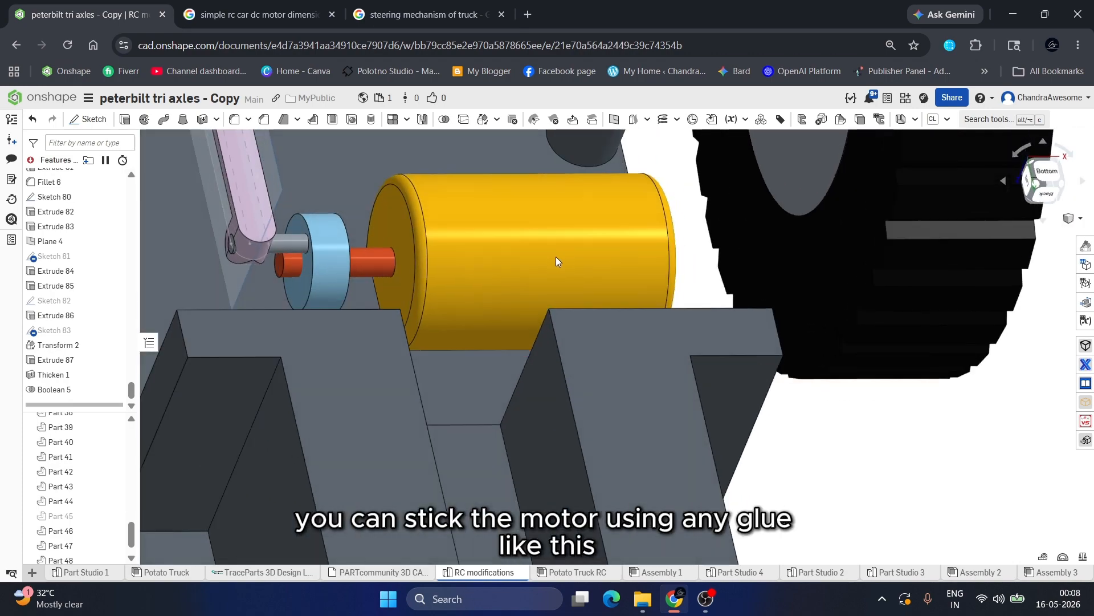
{"action": "right_click_drag", "start_coordinate": [481, 286], "coordinate": [574, 272]}
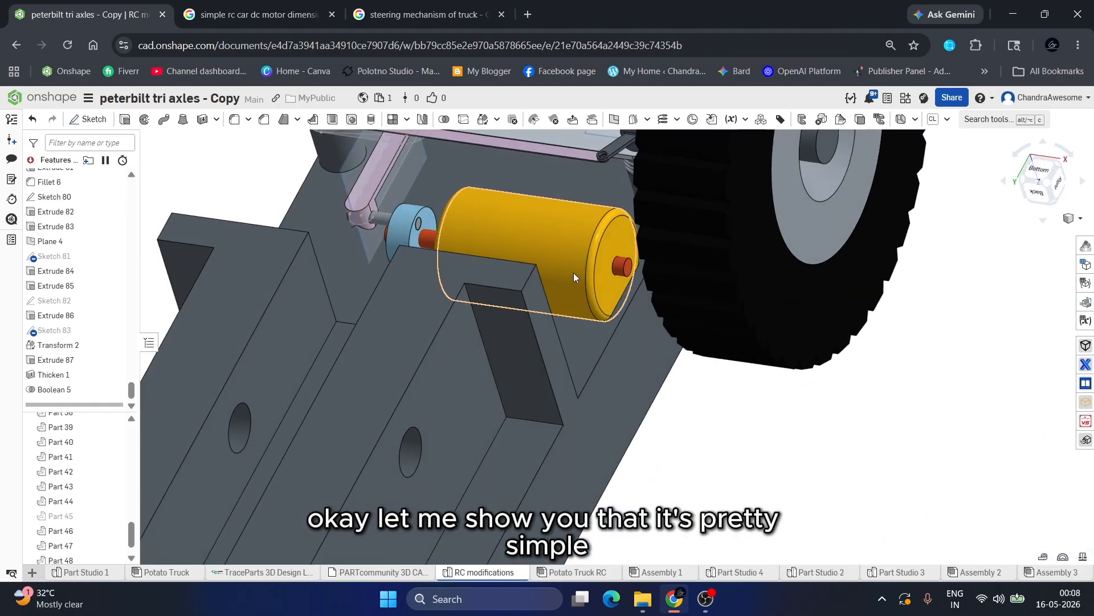
{"action": "scroll", "coordinate": [607, 289], "scroll_direction": "up", "scroll_amount": 3}
{"action": "left_click", "coordinate": [610, 289]}
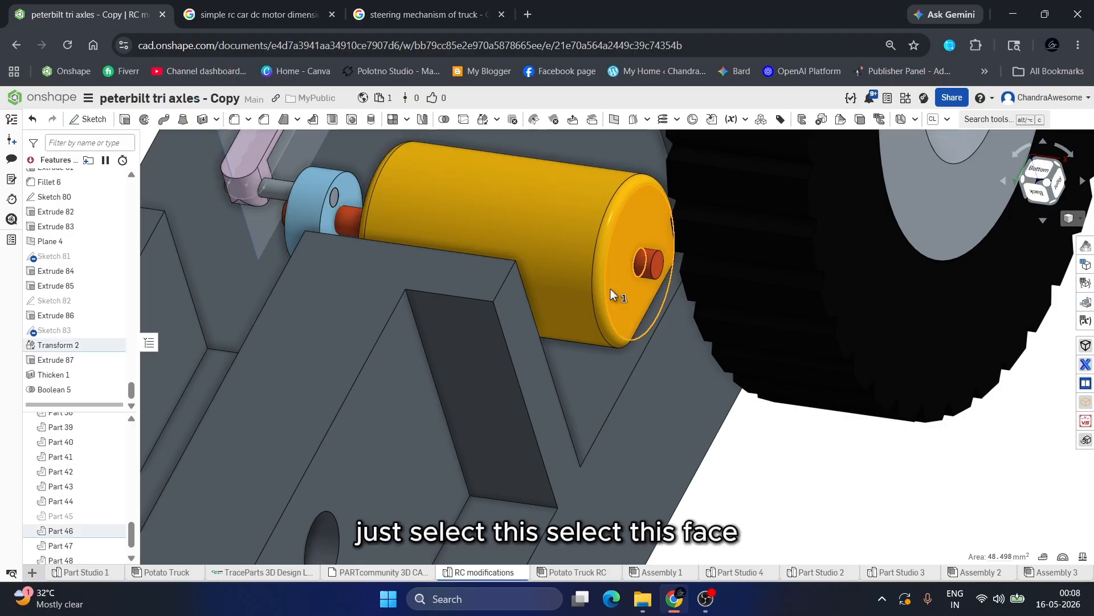
{"action": "left_click", "coordinate": [88, 121]}
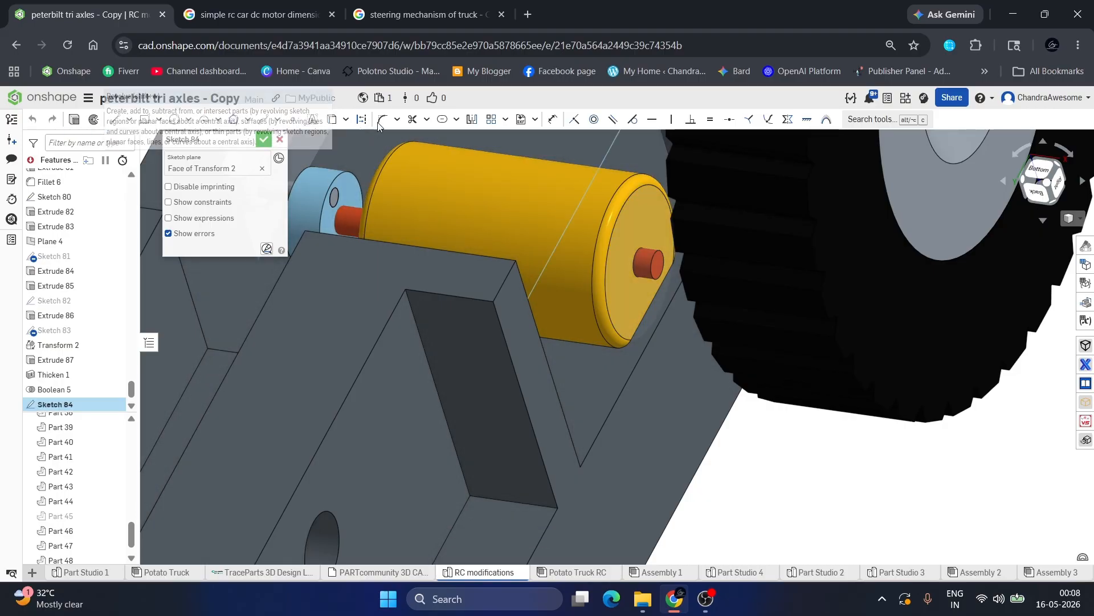
{"action": "left_click", "coordinate": [332, 119]}
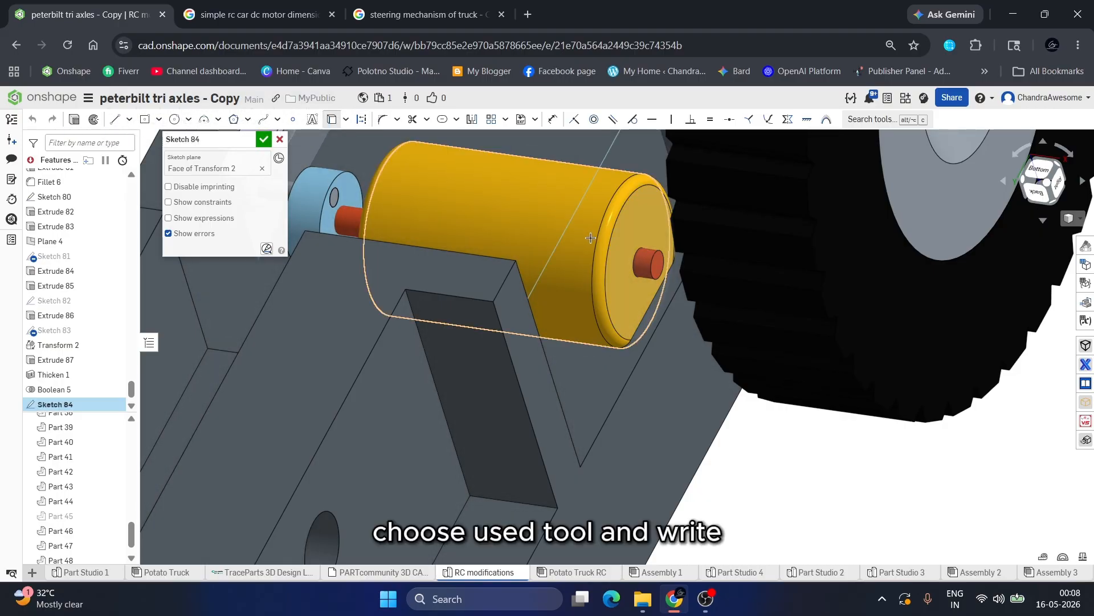
{"action": "left_click", "coordinate": [595, 240]}
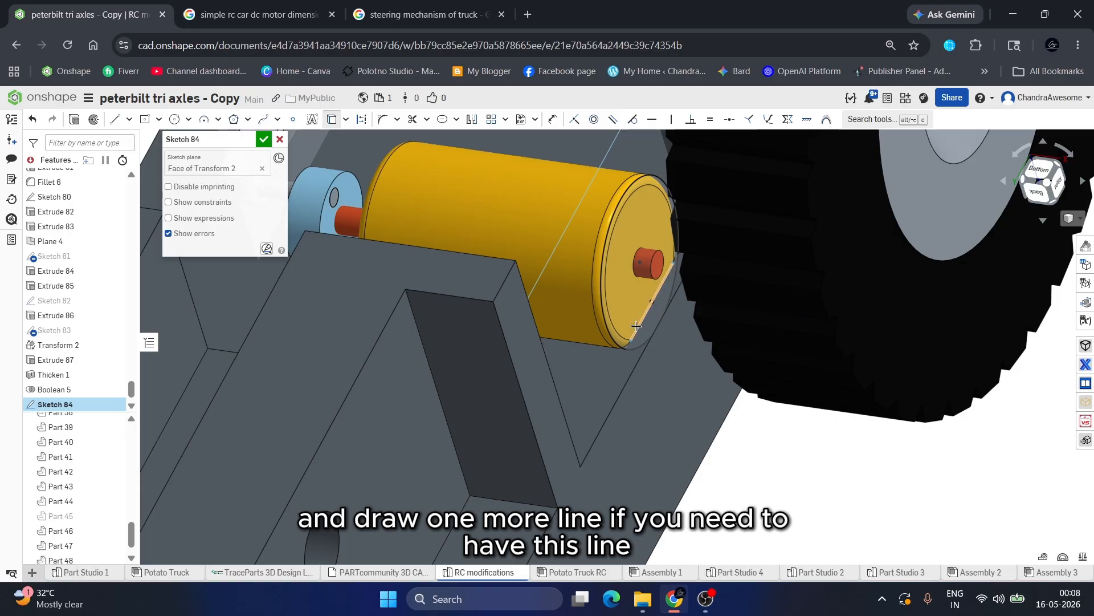
{"action": "left_click", "coordinate": [650, 341]}
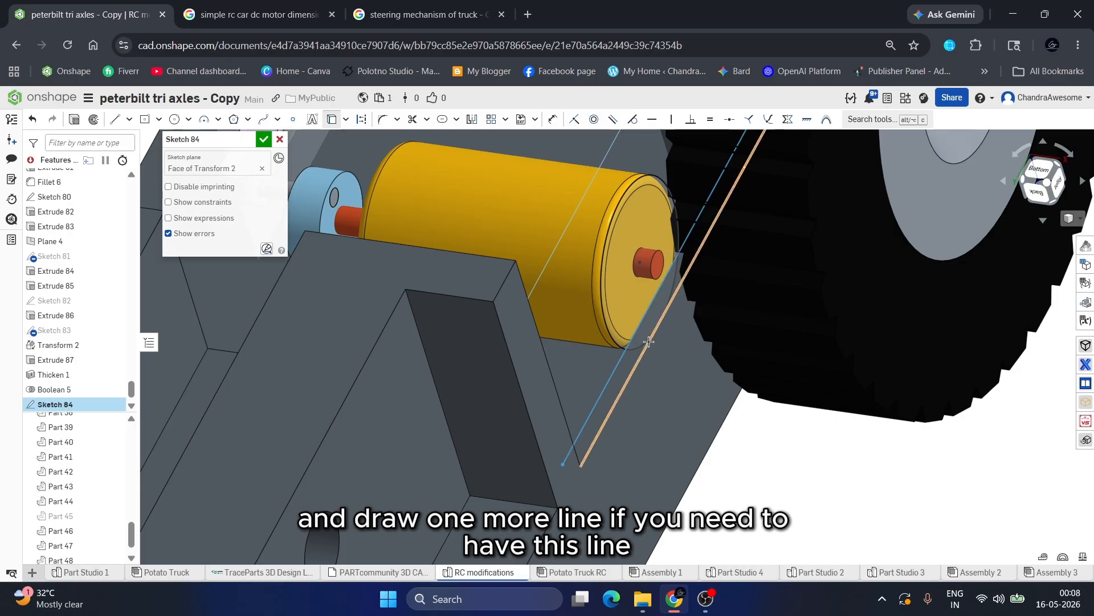
Trim away the lower part of the projected motor circle below the base line.
{"action": "scroll", "coordinate": [648, 336], "scroll_direction": "up", "scroll_amount": 3}
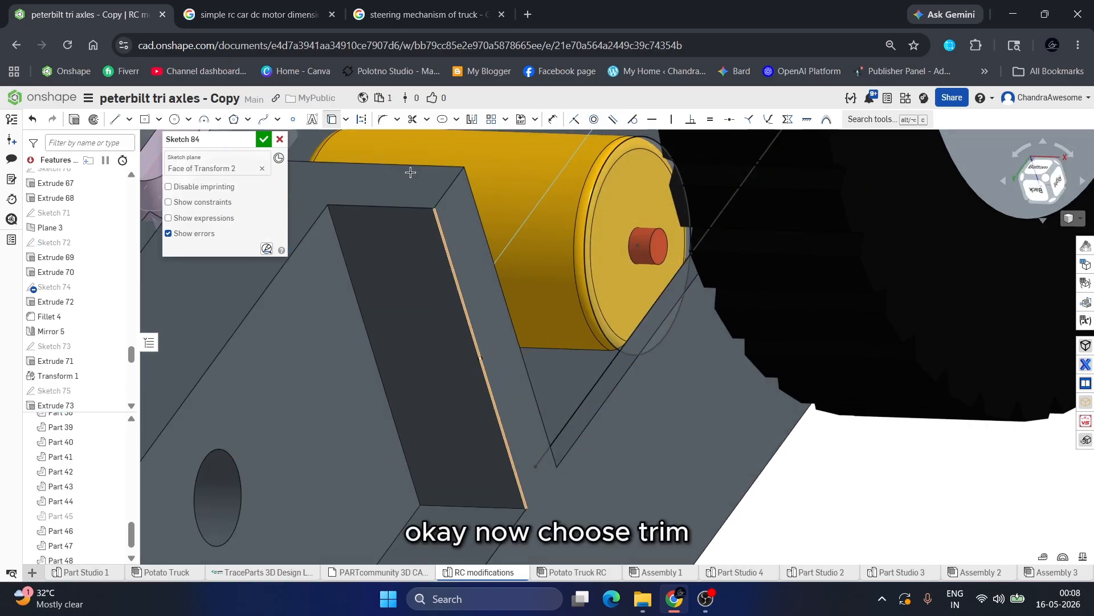
{"action": "left_click", "coordinate": [412, 119]}
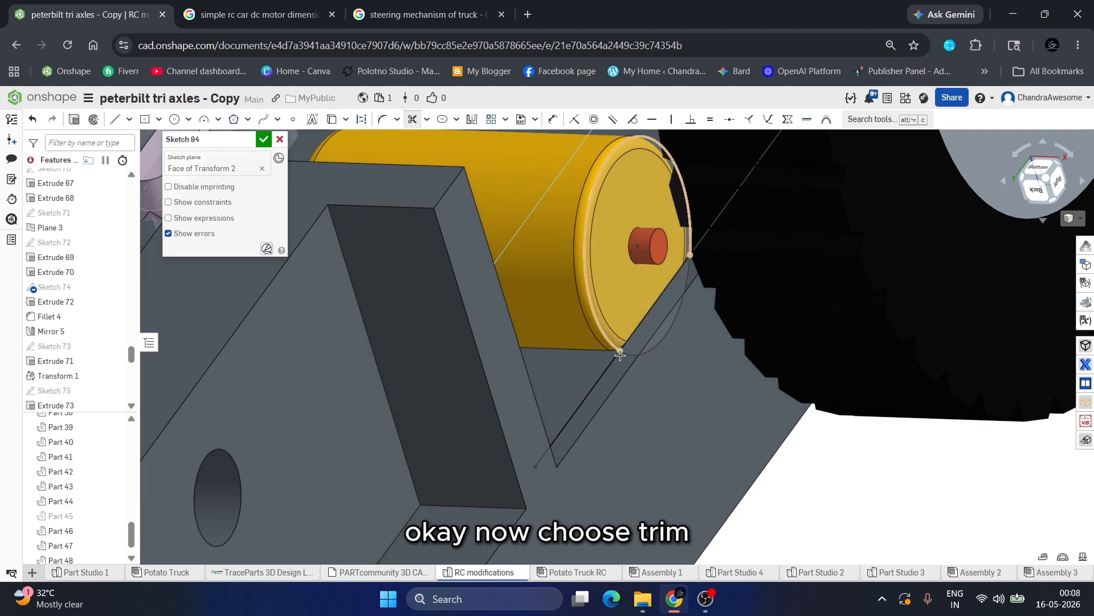
{"action": "left_click", "coordinate": [638, 326]}
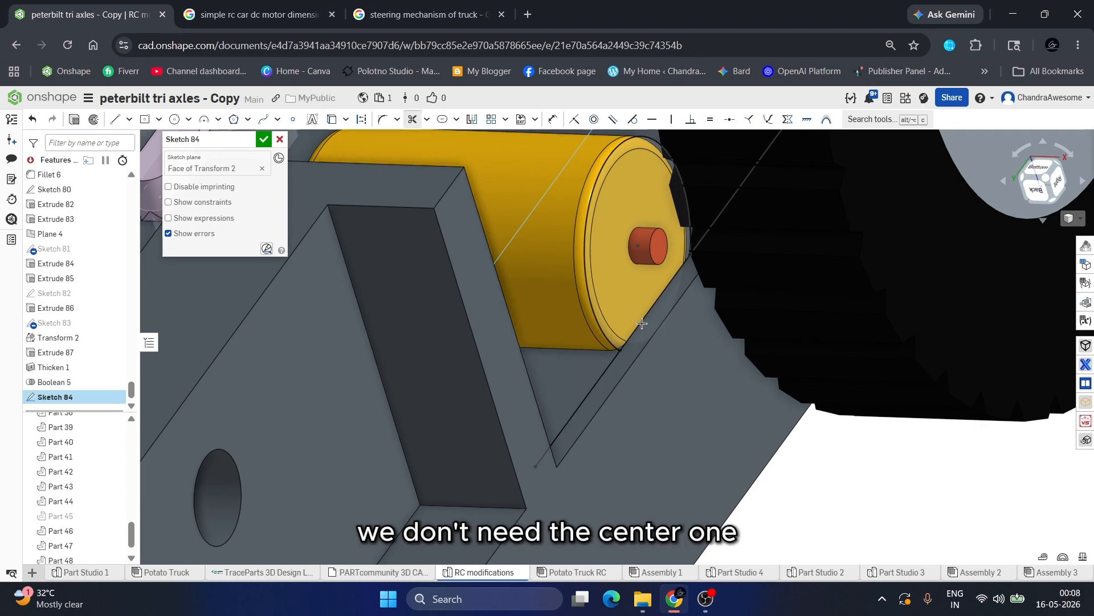
Draw a vertical line from each side of the motor arc down to the base line, the second about 2.9 mm long.
{"action": "mouse_move", "coordinate": [580, 380]}
{"action": "right_mouse_down"}
{"action": "mouse_move", "coordinate": [559, 367]}
{"action": "mouse_move", "coordinate": [551, 400]}
{"action": "mouse_move", "coordinate": [582, 417]}
{"action": "mouse_move", "coordinate": [606, 398]}
{"action": "mouse_move", "coordinate": [538, 432]}
{"action": "mouse_move", "coordinate": [583, 424]}
{"action": "mouse_move", "coordinate": [580, 393]}
{"action": "right_mouse_up"}
{"action": "scroll", "coordinate": [537, 432], "scroll_direction": "down", "scroll_amount": 2}
{"action": "scroll", "coordinate": [556, 436], "scroll_direction": "down", "scroll_amount": 2}
{"action": "scroll", "coordinate": [586, 425], "scroll_direction": "up", "scroll_amount": 2}
{"action": "left_click", "coordinate": [115, 119]}
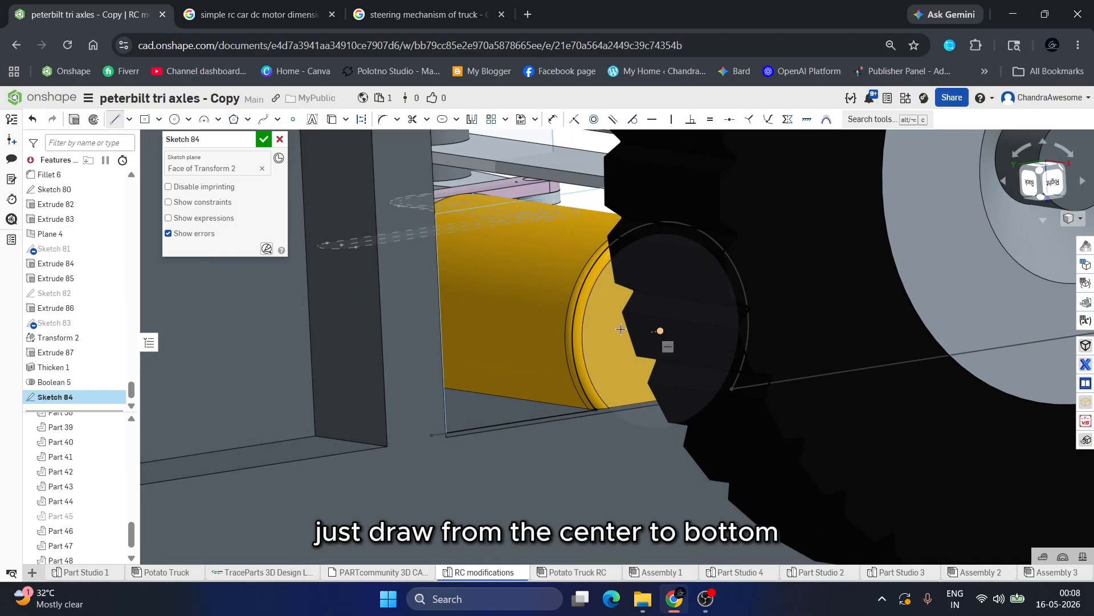
{"action": "left_click", "coordinate": [573, 345]}
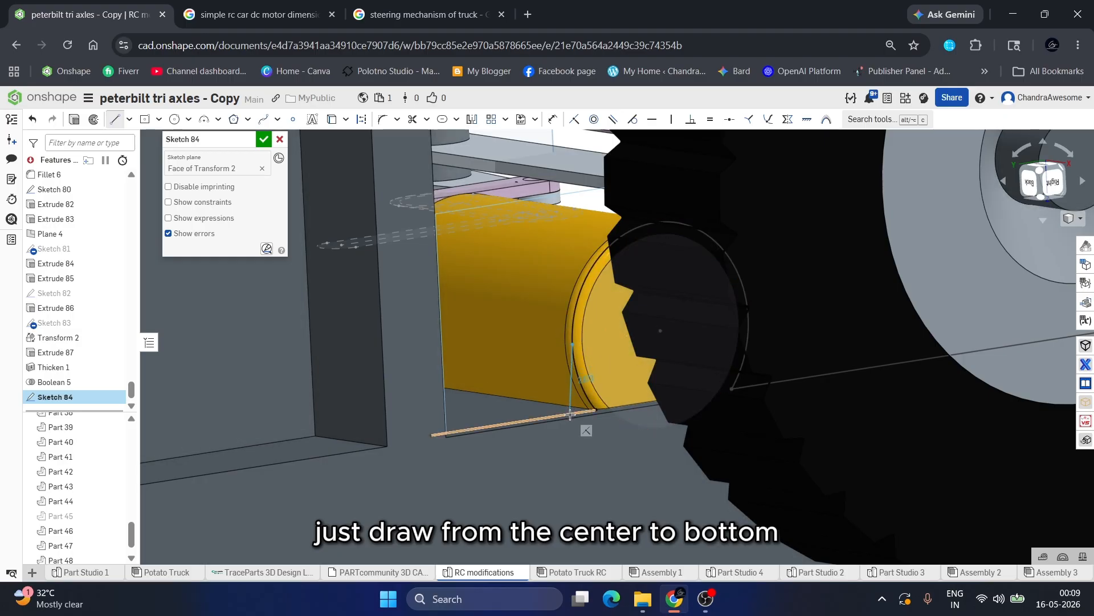
{"action": "left_click", "coordinate": [573, 414]}
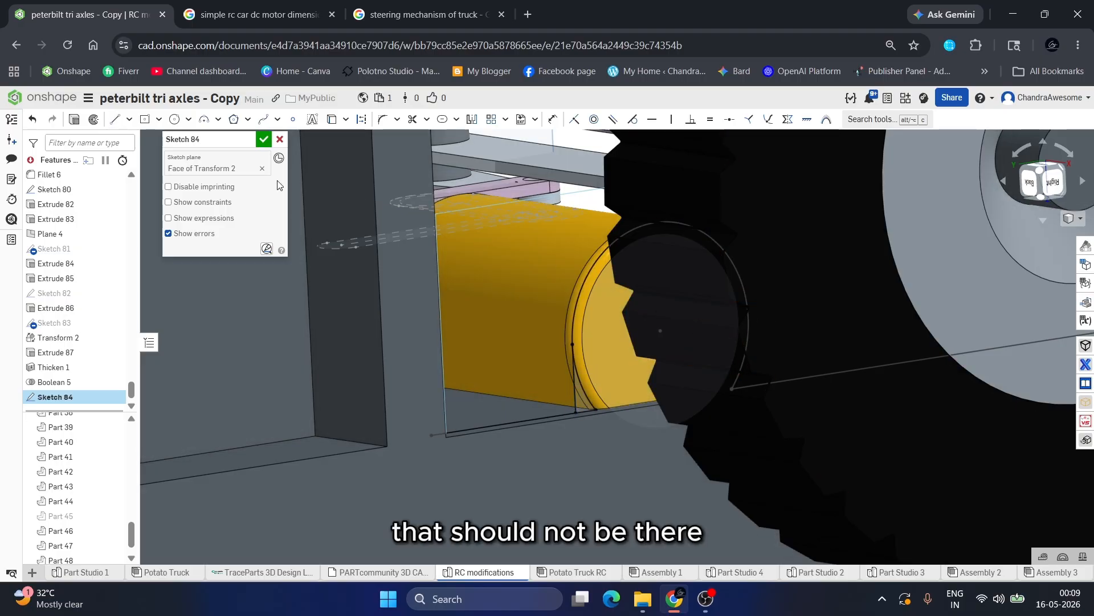
{"action": "left_click", "coordinate": [115, 119]}
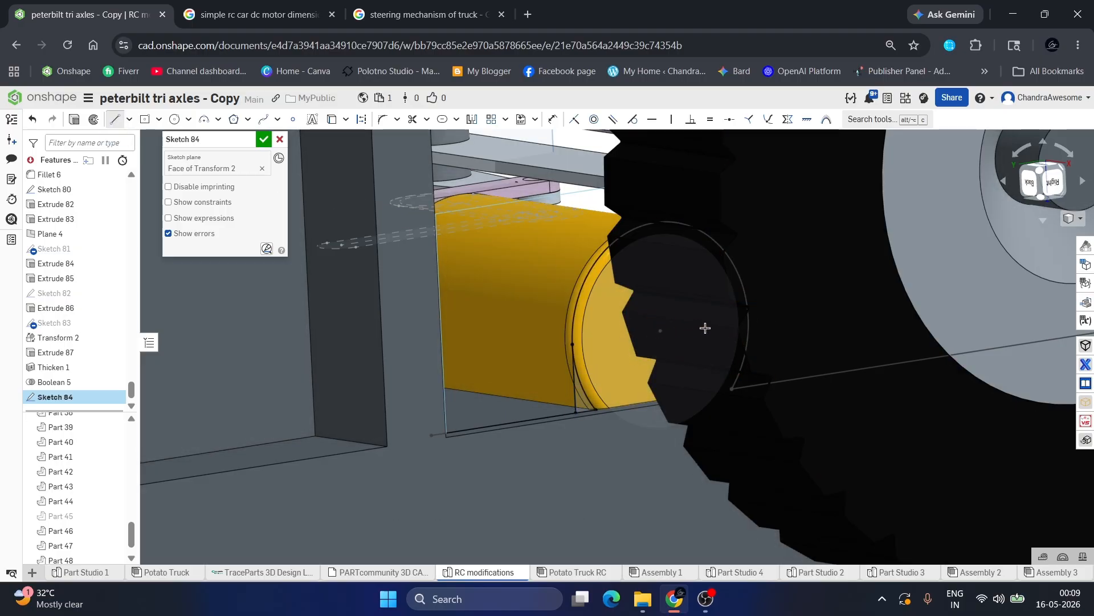
{"action": "left_click", "coordinate": [743, 319]}
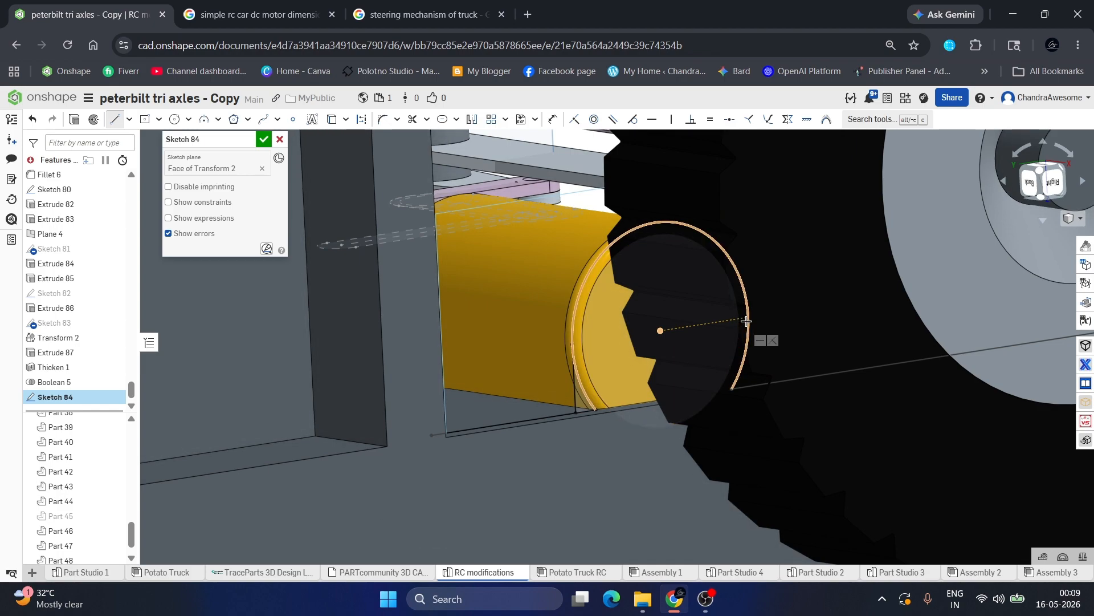
{"action": "left_click", "coordinate": [752, 385]}
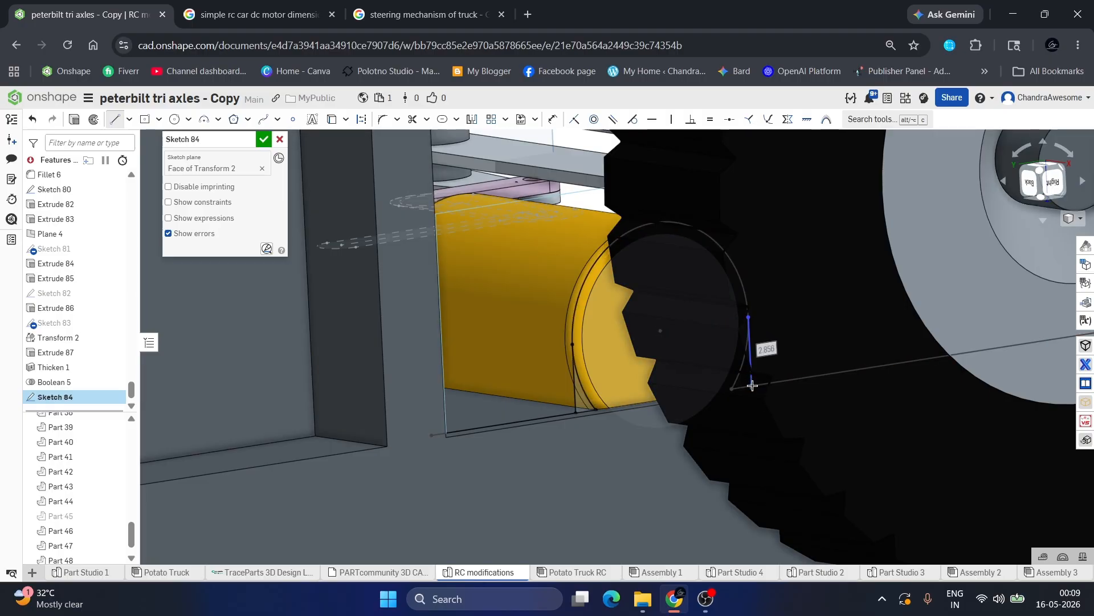
{"action": "key", "text": "Escape"}
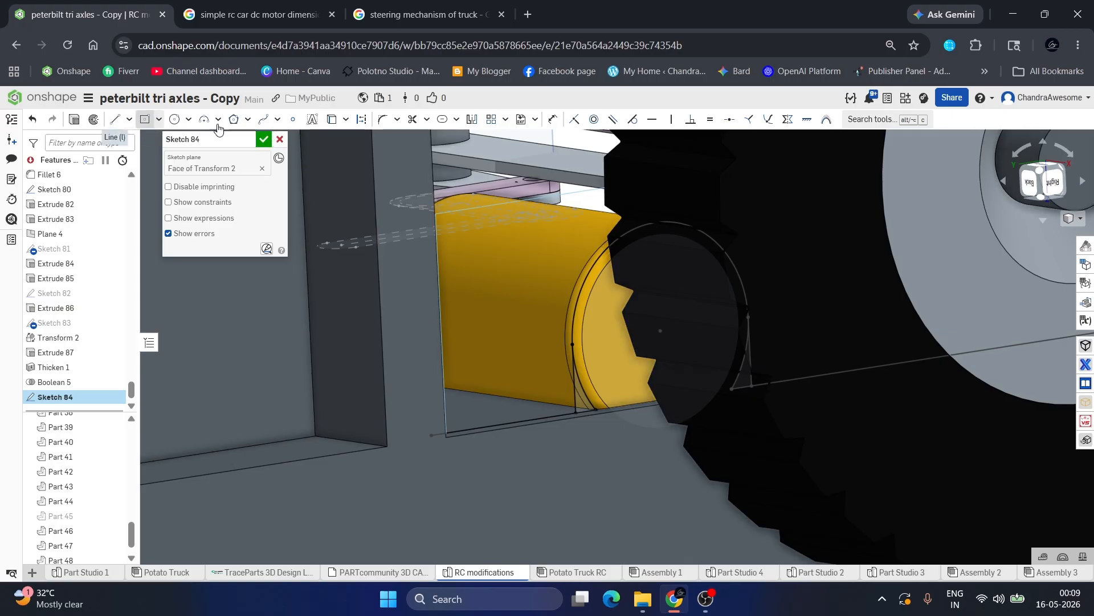
Trim the projected base line's excess length outside the two vertical lines.
{"action": "scroll", "coordinate": [502, 395], "scroll_direction": "up", "scroll_amount": 3}
{"action": "scroll", "coordinate": [502, 399], "scroll_direction": "down", "scroll_amount": 2}
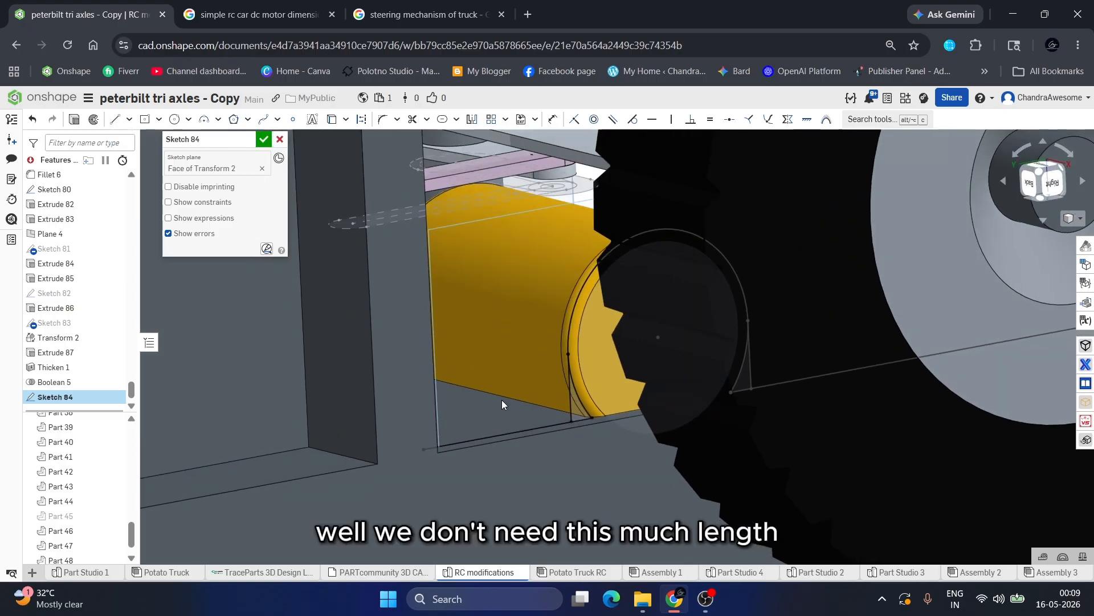
{"action": "scroll", "coordinate": [501, 401], "scroll_direction": "down", "scroll_amount": 3}
{"action": "scroll", "coordinate": [474, 432], "scroll_direction": "up", "scroll_amount": 3}
{"action": "left_click", "coordinate": [476, 434]}
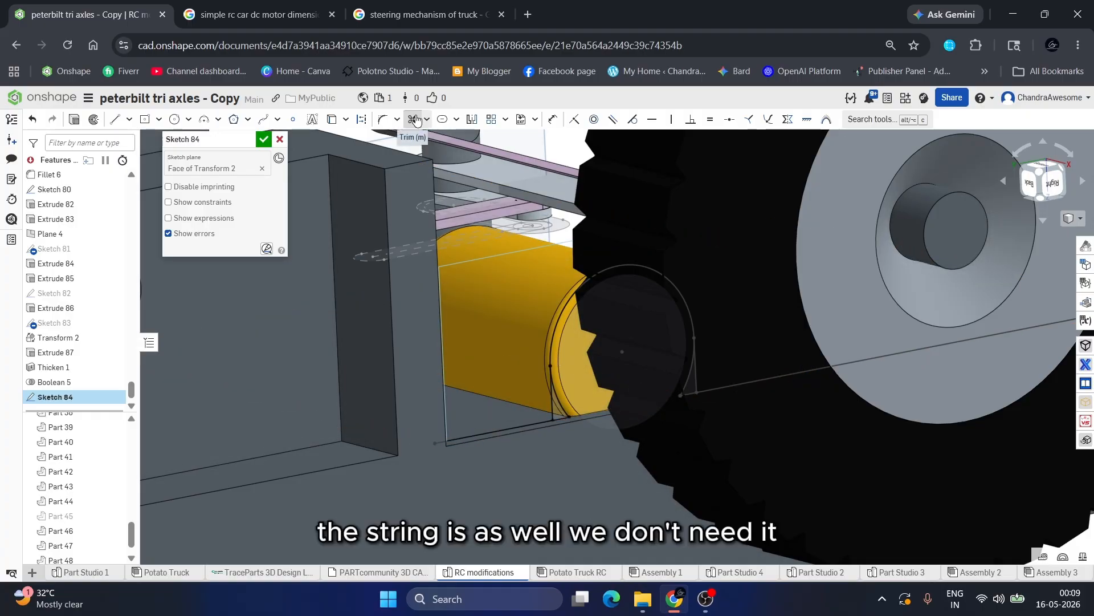
{"action": "left_click", "coordinate": [416, 120]}
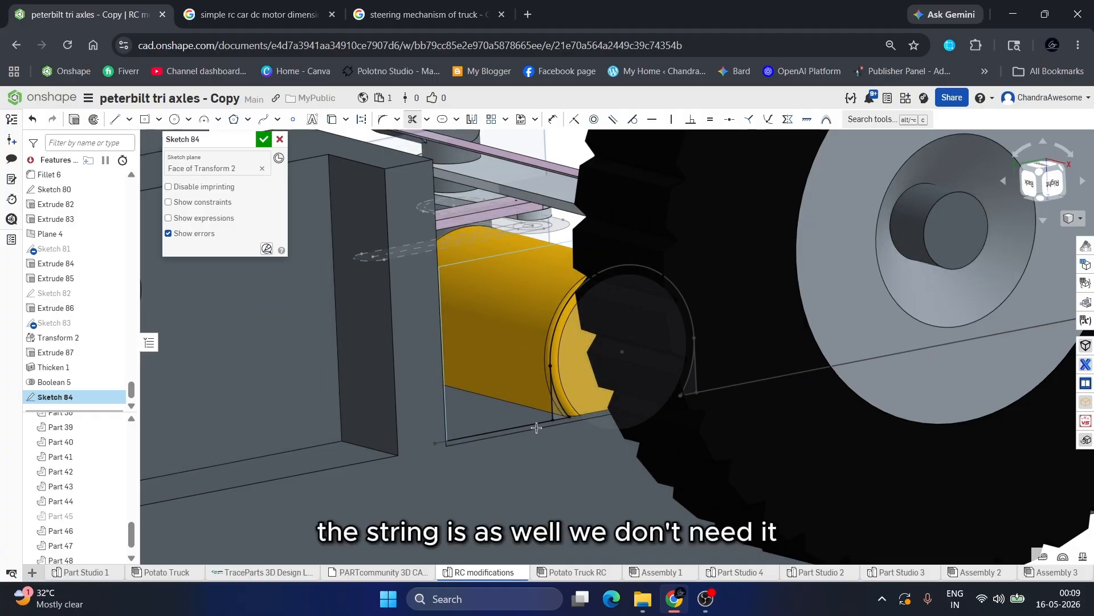
{"action": "left_click", "coordinate": [721, 386]}
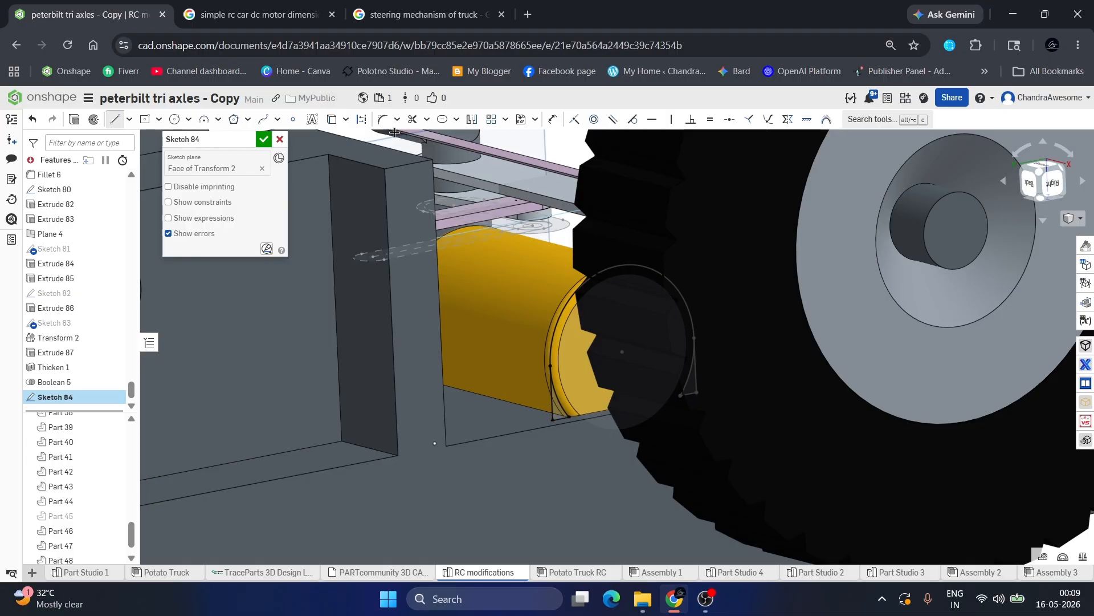
Try extending the two short base line segments outward past the vertical lines, and undo the extension.
{"action": "left_click", "coordinate": [427, 119]}
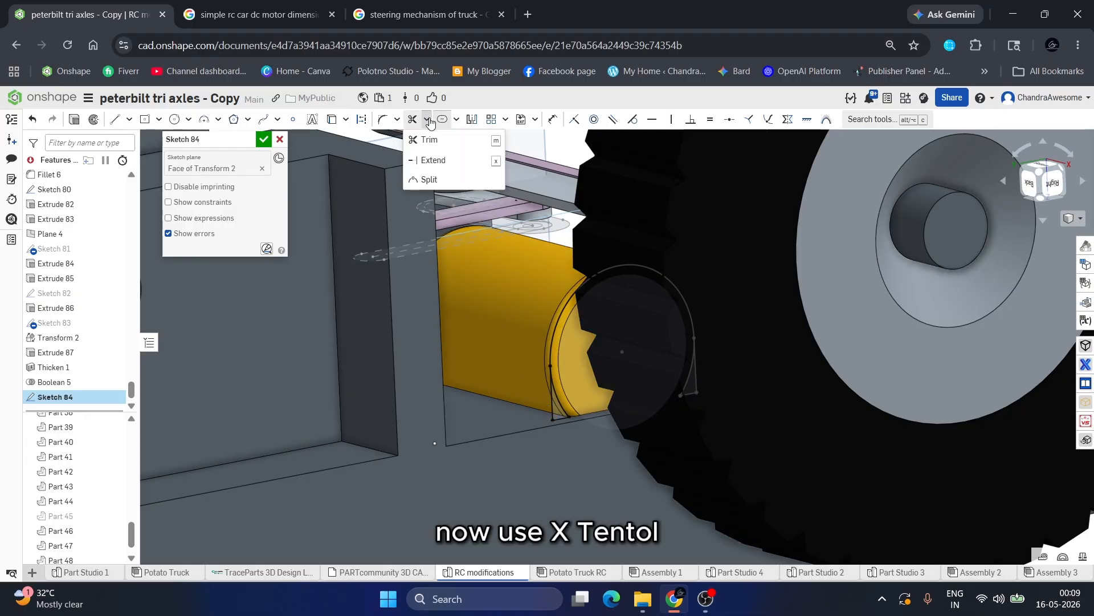
{"action": "left_click", "coordinate": [439, 161]}
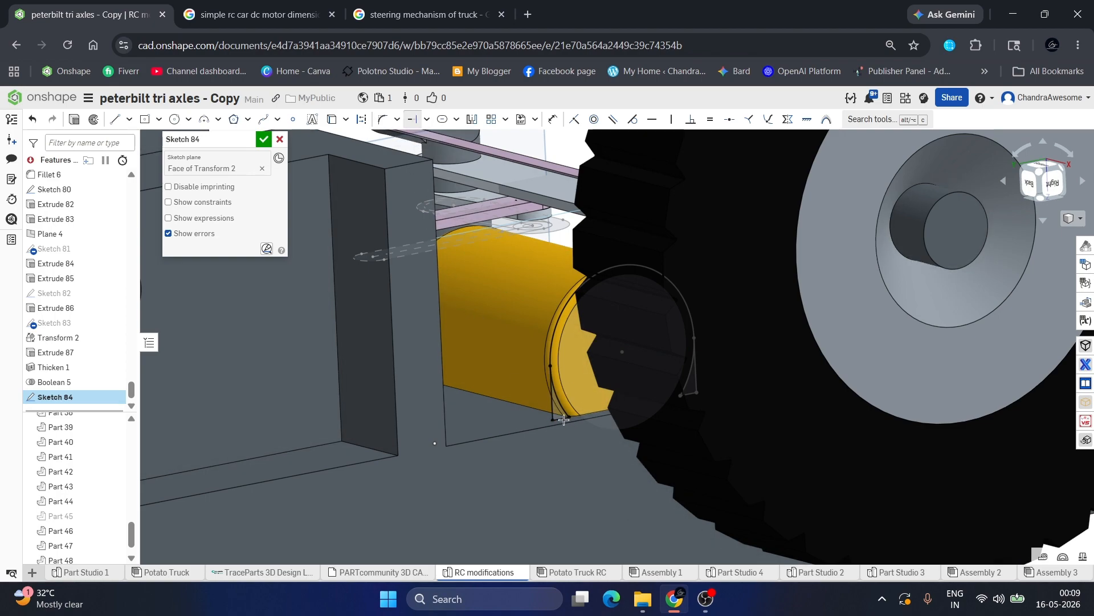
{"action": "left_click_drag", "start_coordinate": [554, 426], "coordinate": [523, 424]}
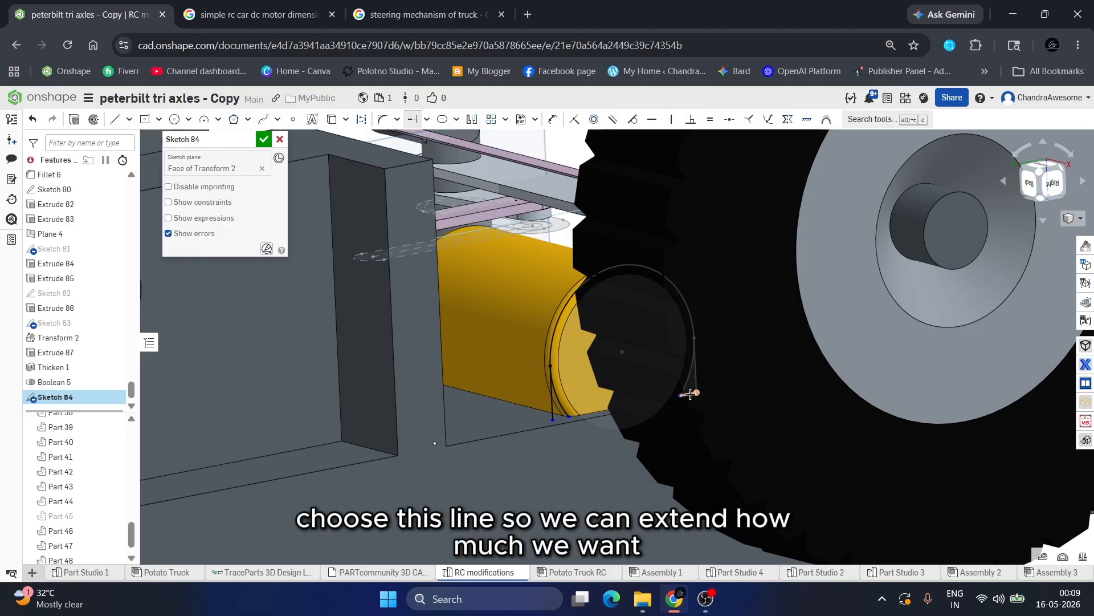
{"action": "left_click_drag", "start_coordinate": [717, 390], "coordinate": [731, 387]}
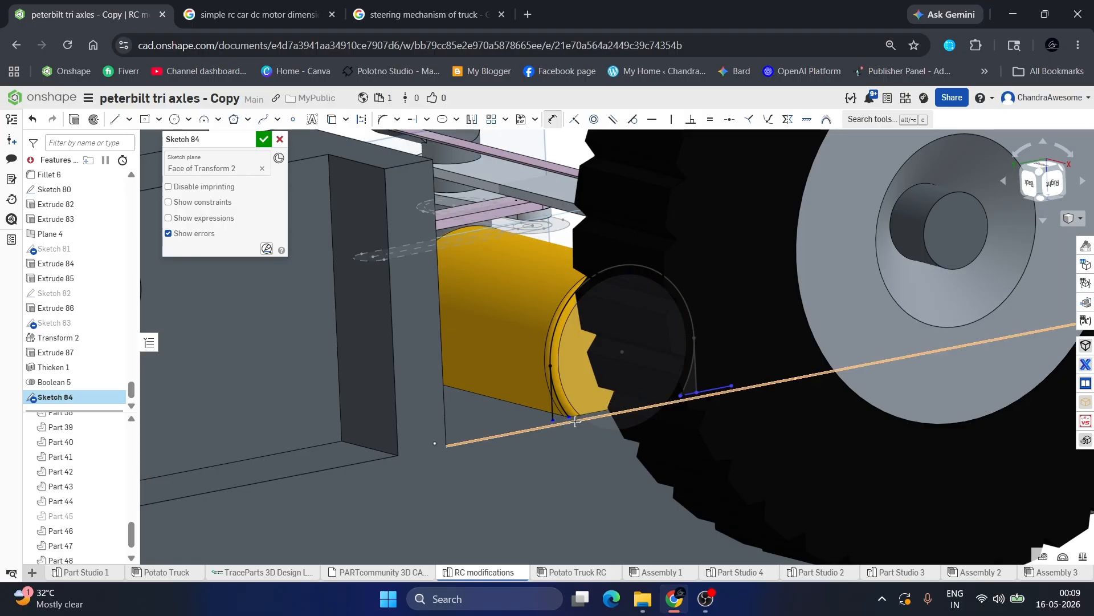
{"action": "key", "text": "ctrl+z"}
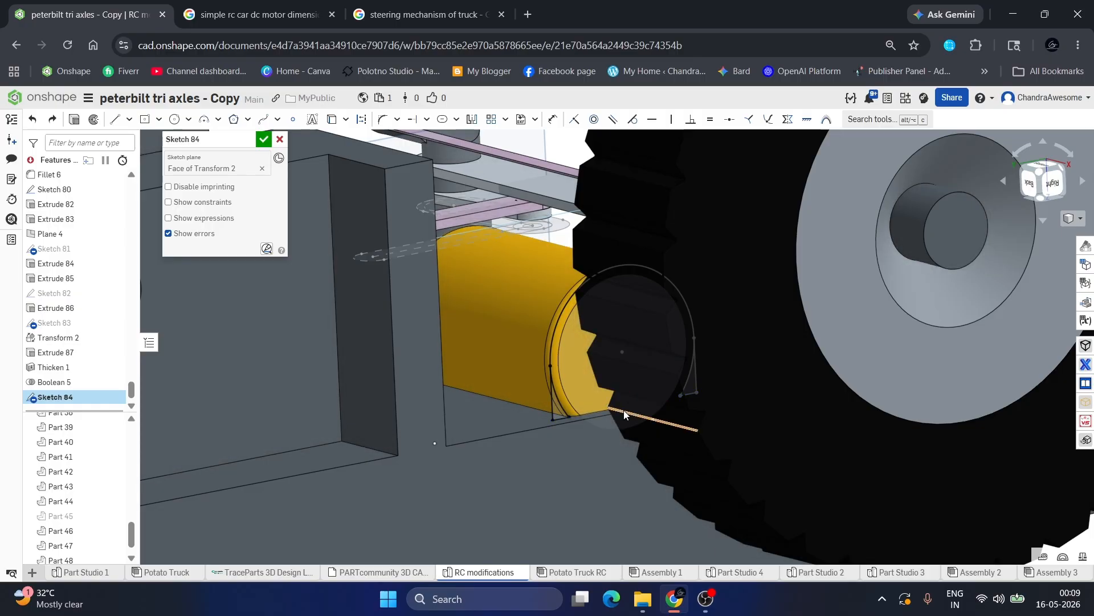
Draw short lines outward from the lower ends of both vertical lines, in line with the base, the wheel-side one about 1.5 mm long.
{"action": "left_click", "coordinate": [115, 119]}
{"action": "left_click", "coordinate": [553, 421]}
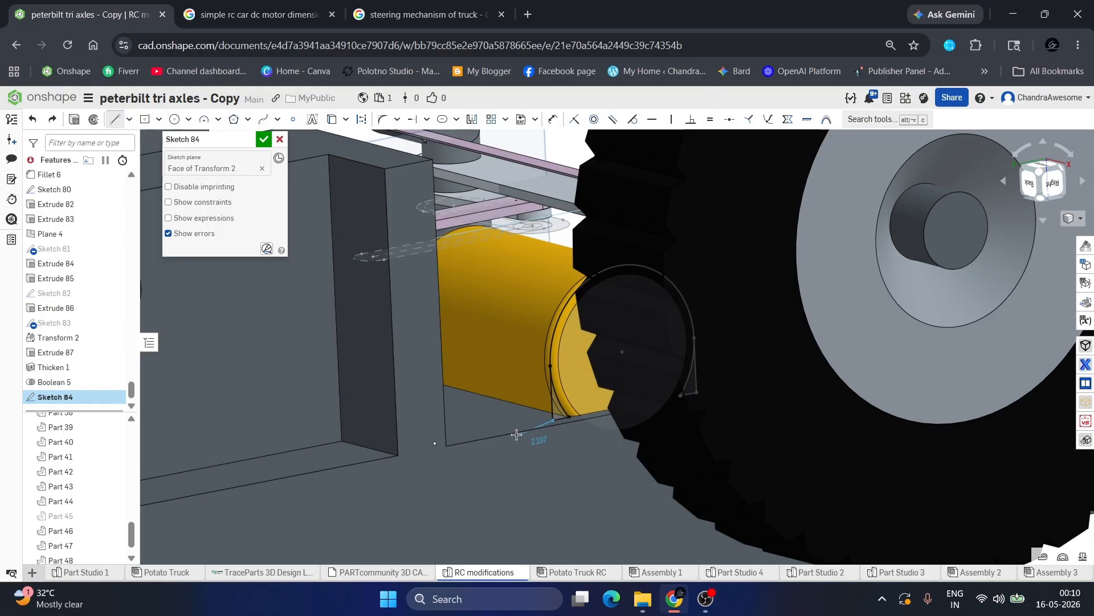
{"action": "left_click", "coordinate": [514, 428]}
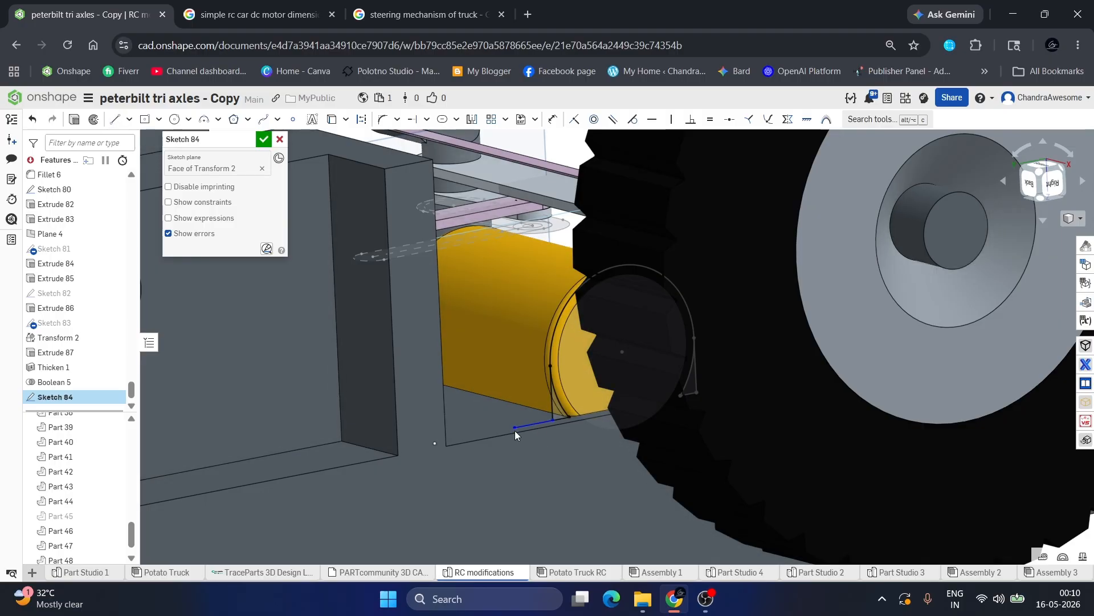
{"action": "left_click", "coordinate": [704, 392]}
{"action": "left_click", "coordinate": [721, 388]}
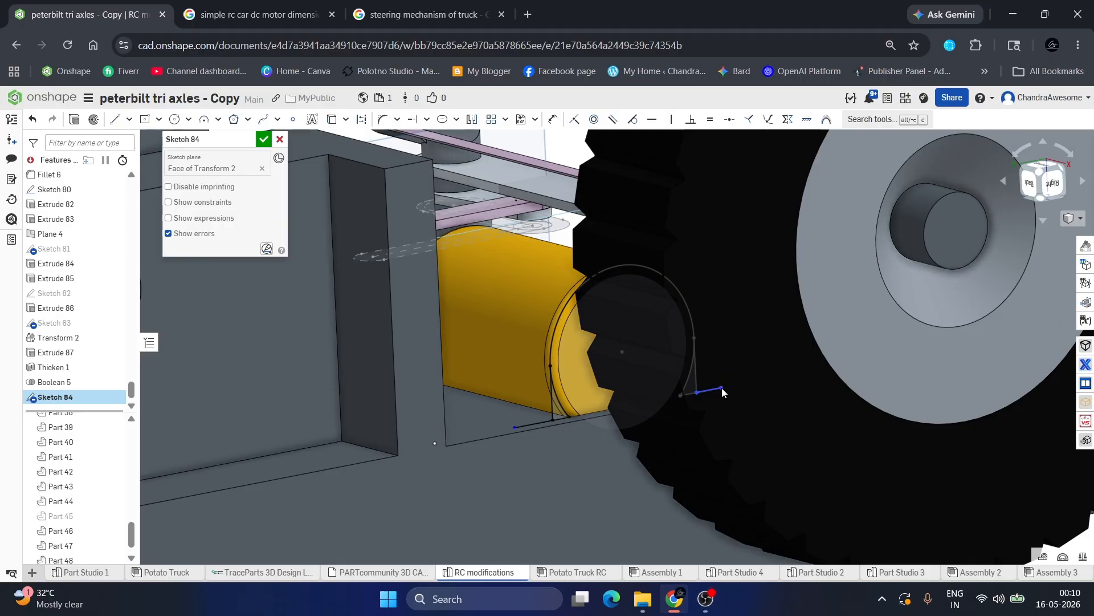
Make the two outward foot lines of the bracket sketch equal in length and dimension one of them to 2 mm.
{"action": "left_click", "coordinate": [716, 388]}
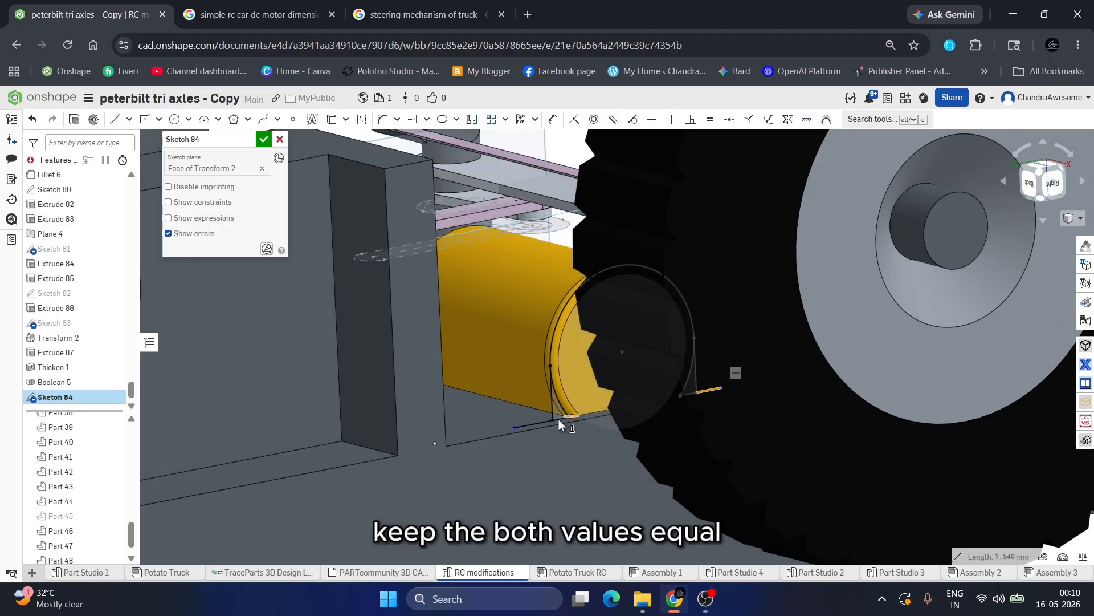
{"action": "key", "text": "e"}
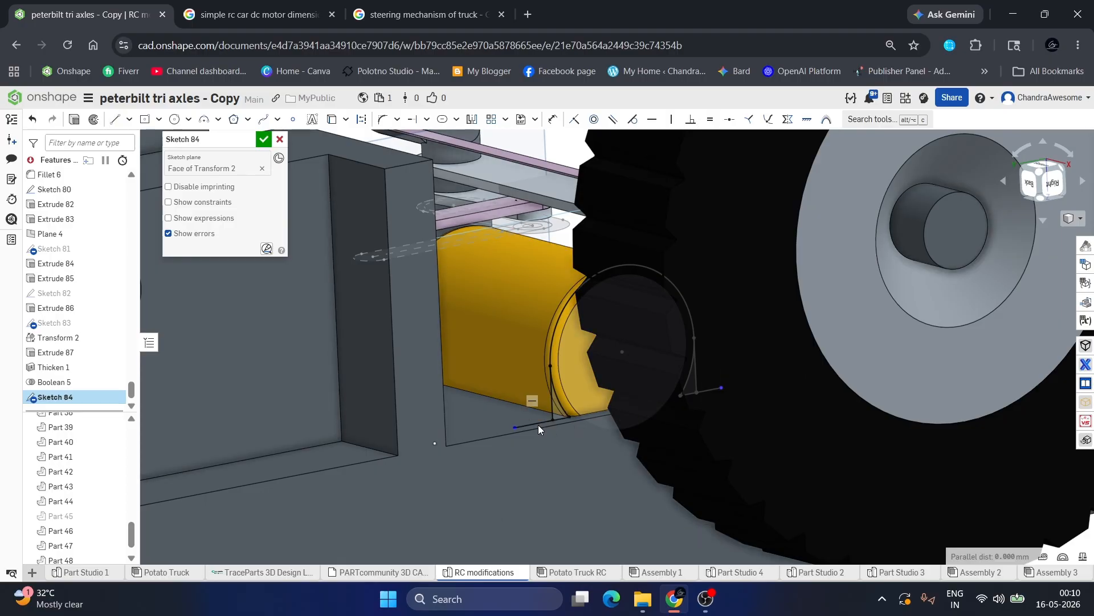
{"action": "key", "text": "d"}
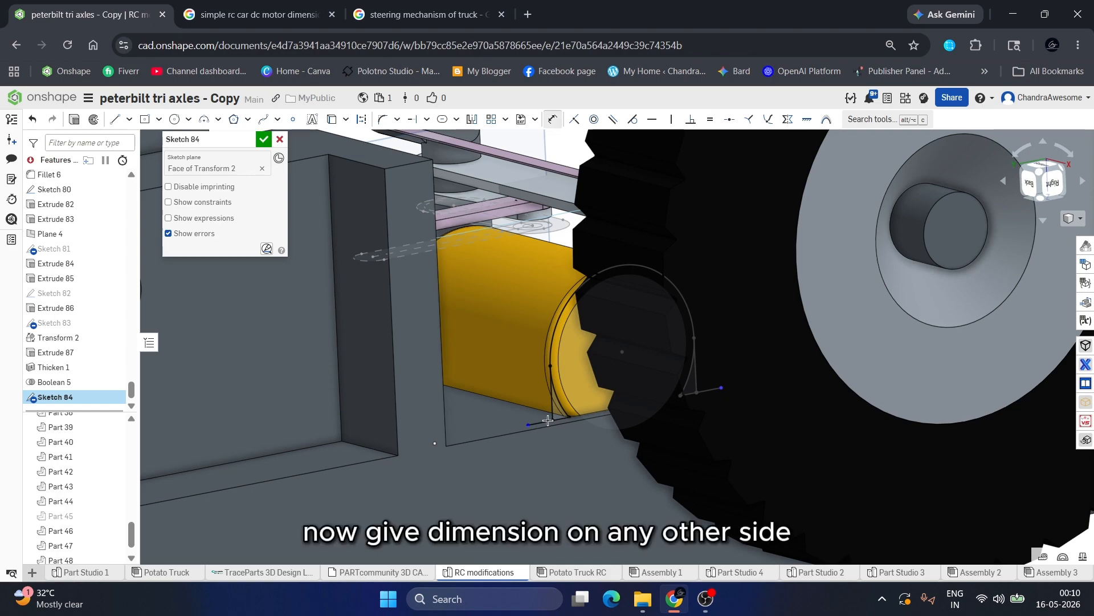
{"action": "left_click", "coordinate": [536, 421]}
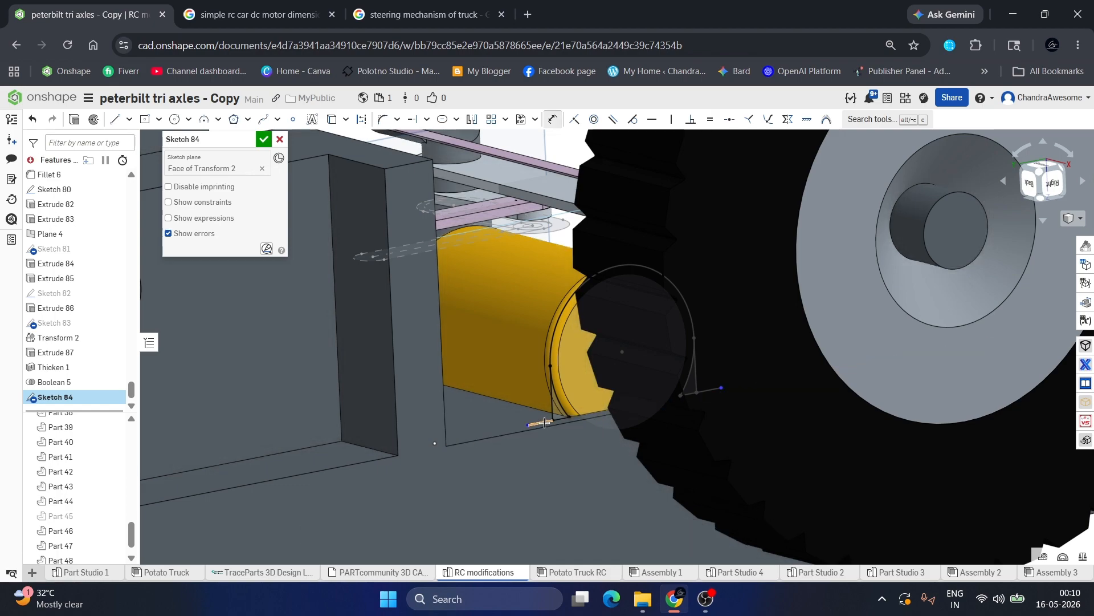
{"action": "left_click", "coordinate": [537, 454]}
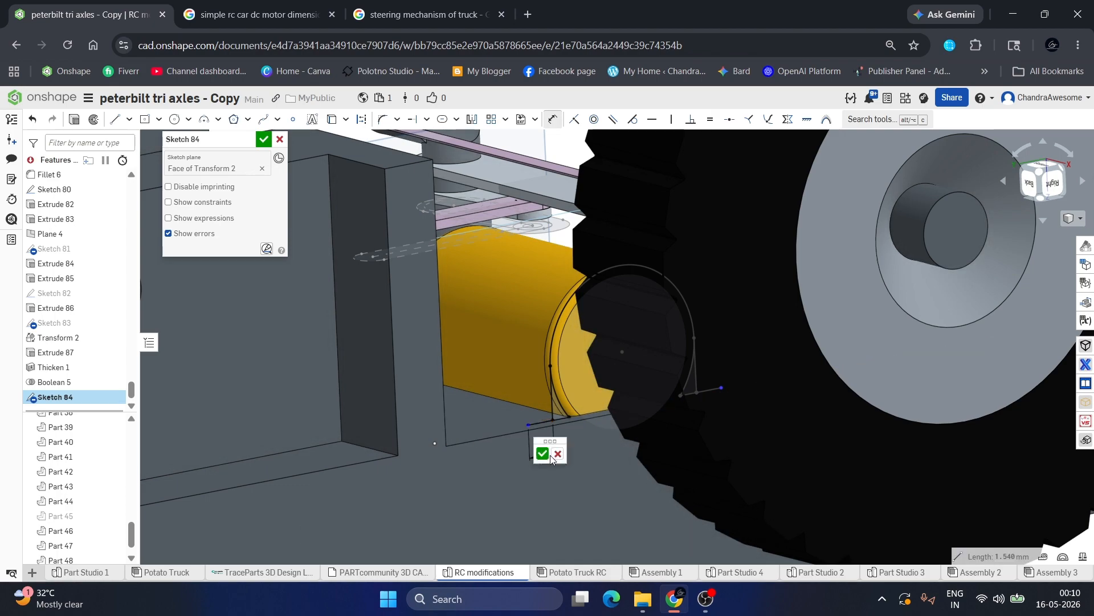
{"action": "type", "text": "2"}
{"action": "key", "text": "Return"}
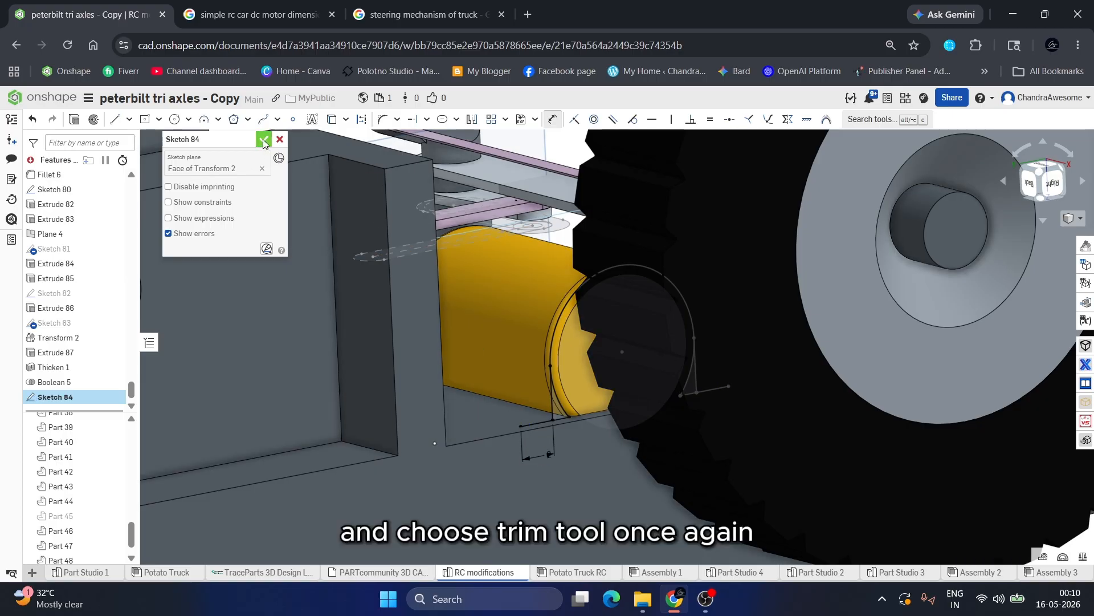
Trim the leftover base line segments inside the two vertical lines and finish the bracket sketch.
{"action": "left_click", "coordinate": [425, 119]}
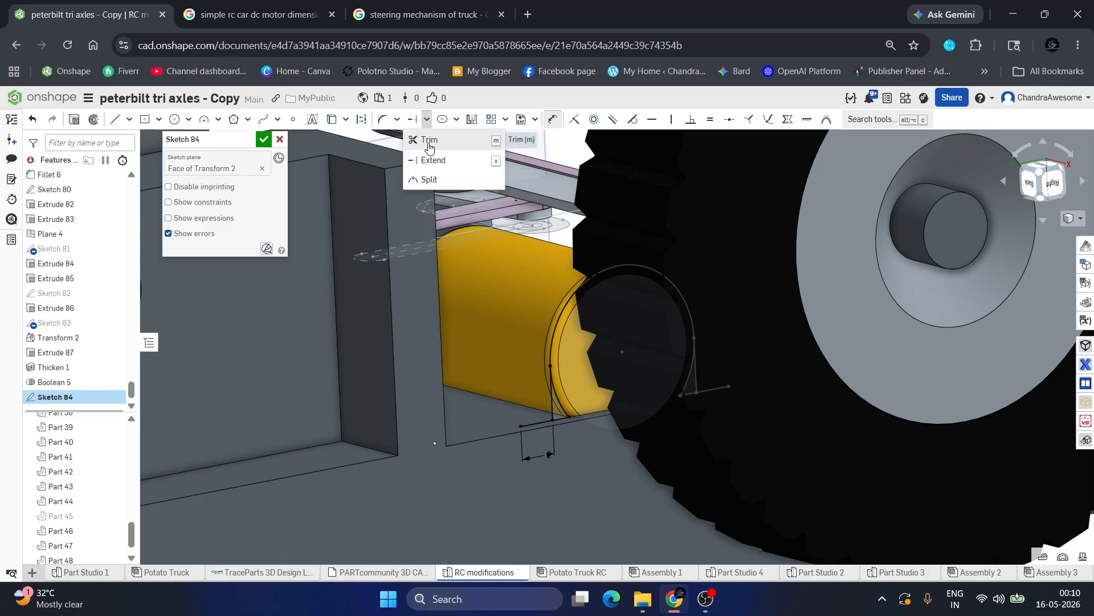
{"action": "left_click", "coordinate": [432, 139]}
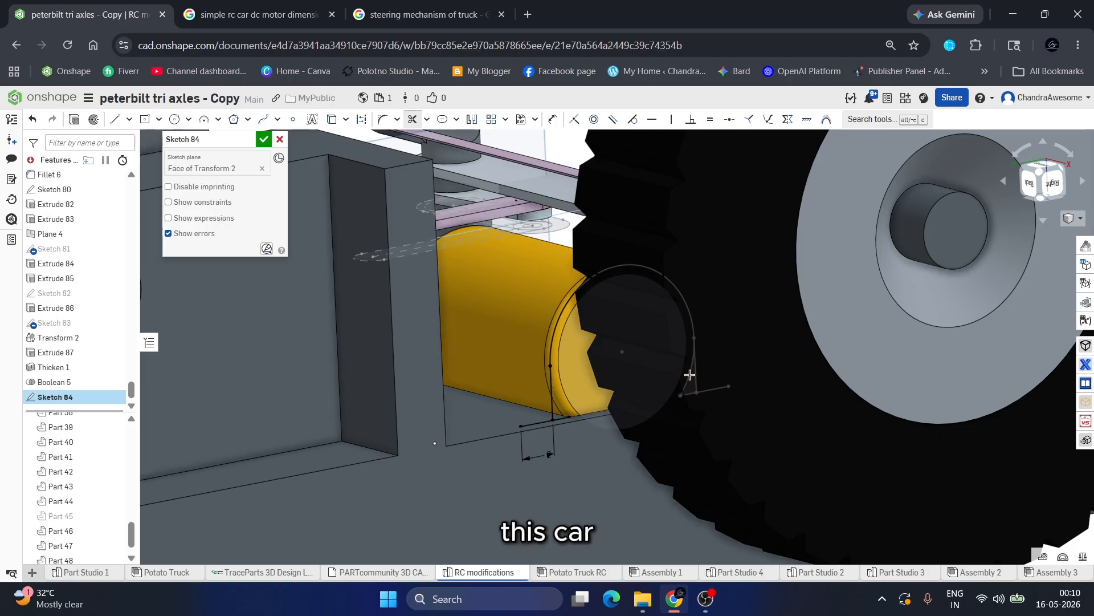
{"action": "scroll", "coordinate": [690, 374], "scroll_direction": "up", "scroll_amount": 3}
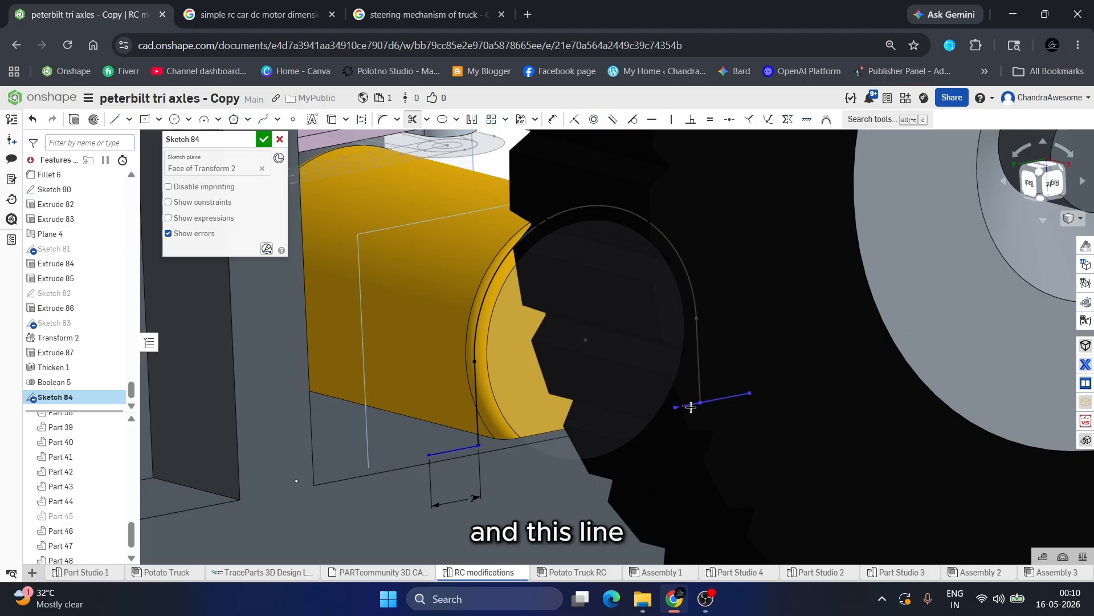
{"action": "left_click", "coordinate": [691, 407]}
{"action": "scroll", "coordinate": [691, 407], "scroll_direction": "down", "scroll_amount": 1}
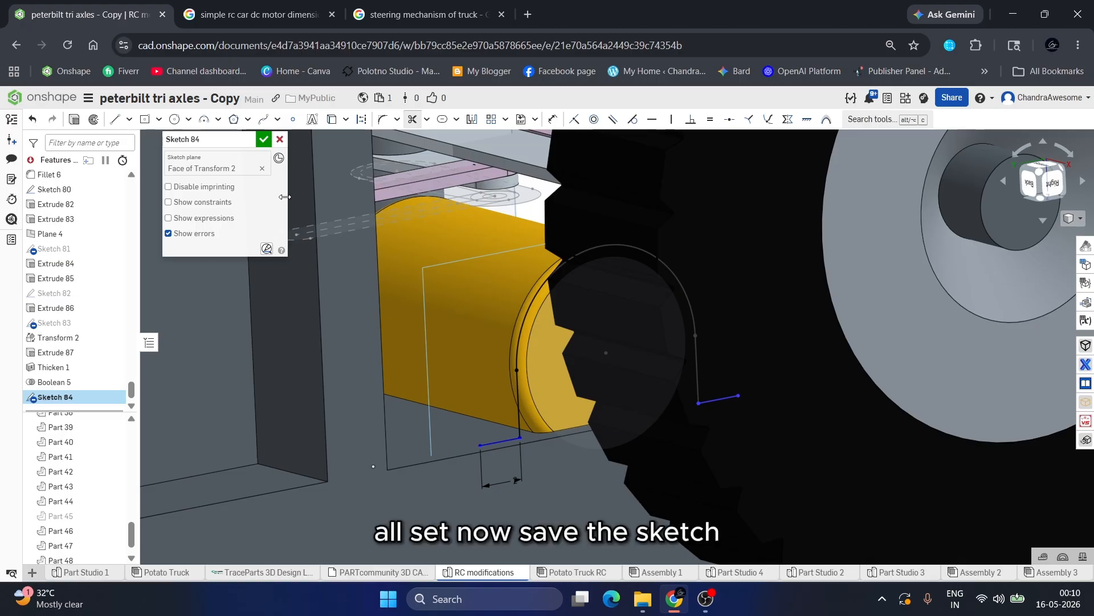
{"action": "left_click", "coordinate": [264, 139]}
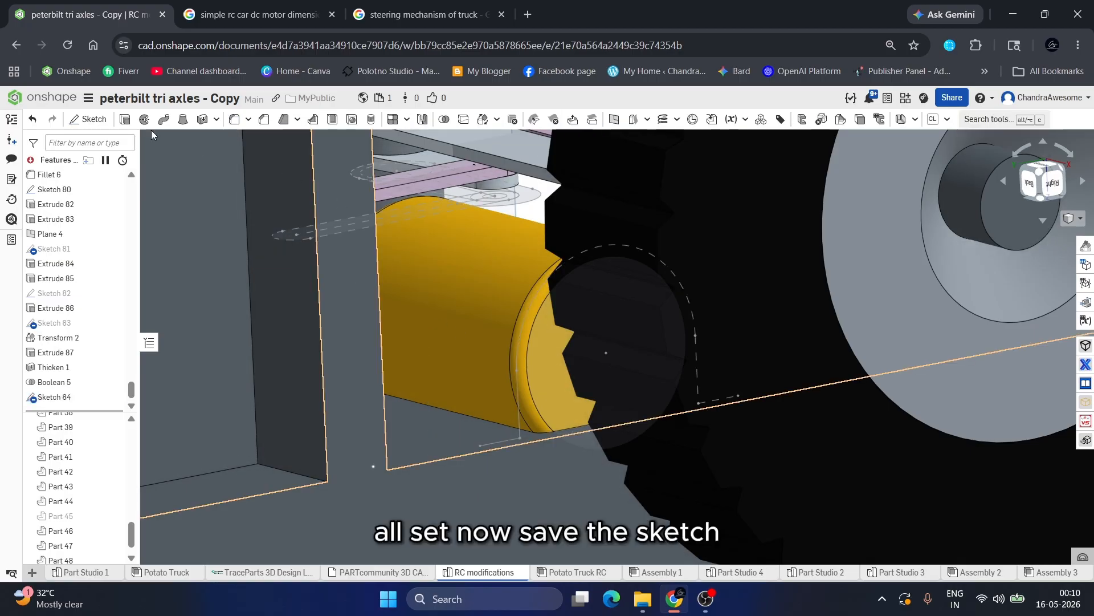
Set up a thin extrusion of the motor arc and its adjoining vertical line, 0.1 mm thick and 2 mm deep, reversed onto the motor body.
{"action": "left_click", "coordinate": [126, 119]}
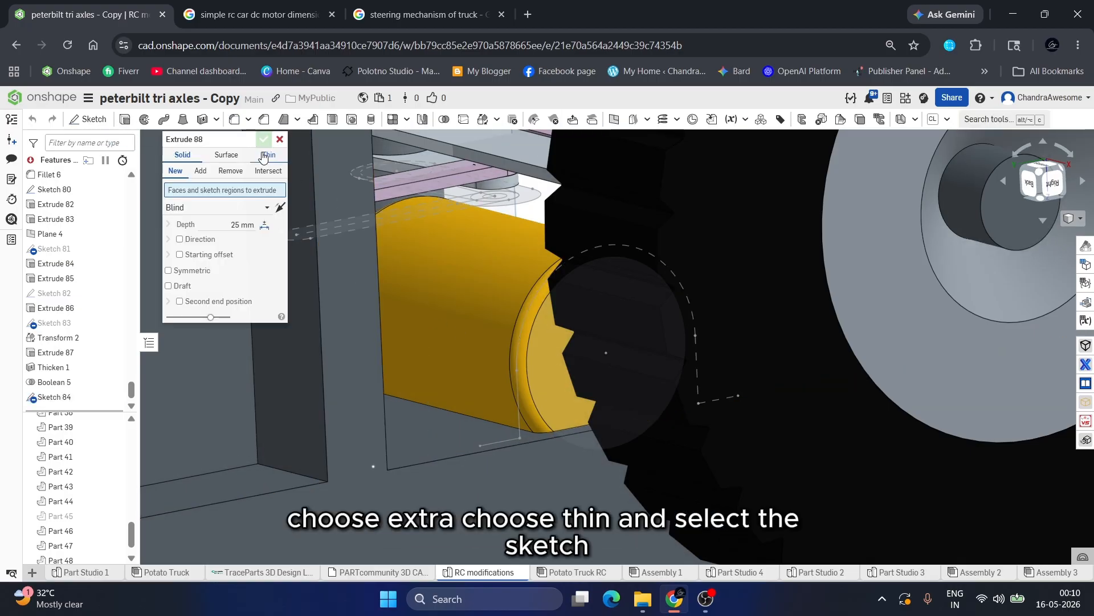
{"action": "left_click", "coordinate": [519, 405]}
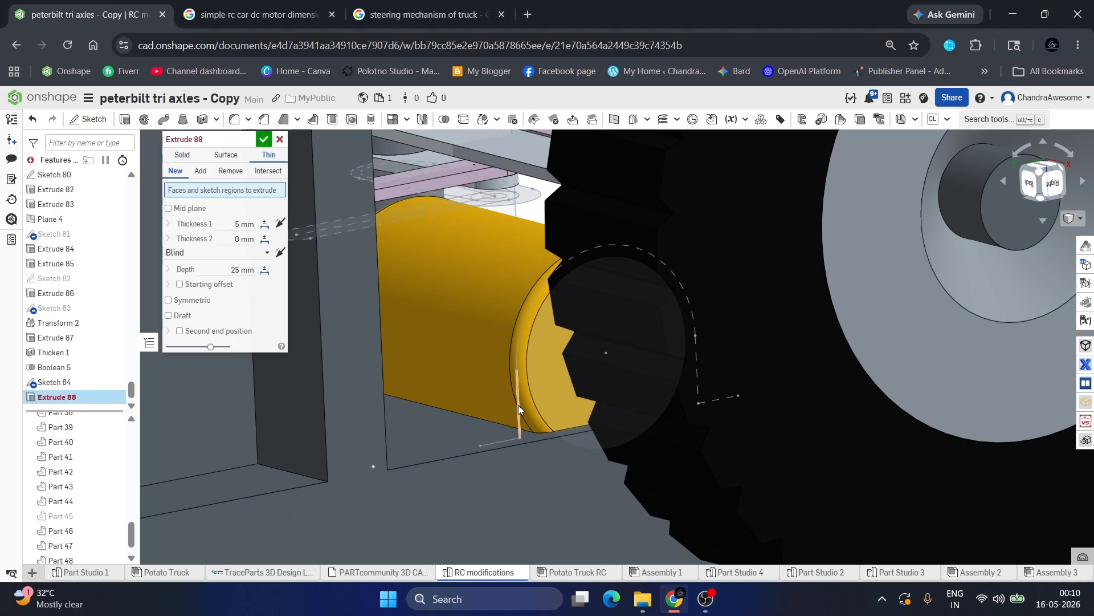
{"action": "left_click", "coordinate": [515, 358]}
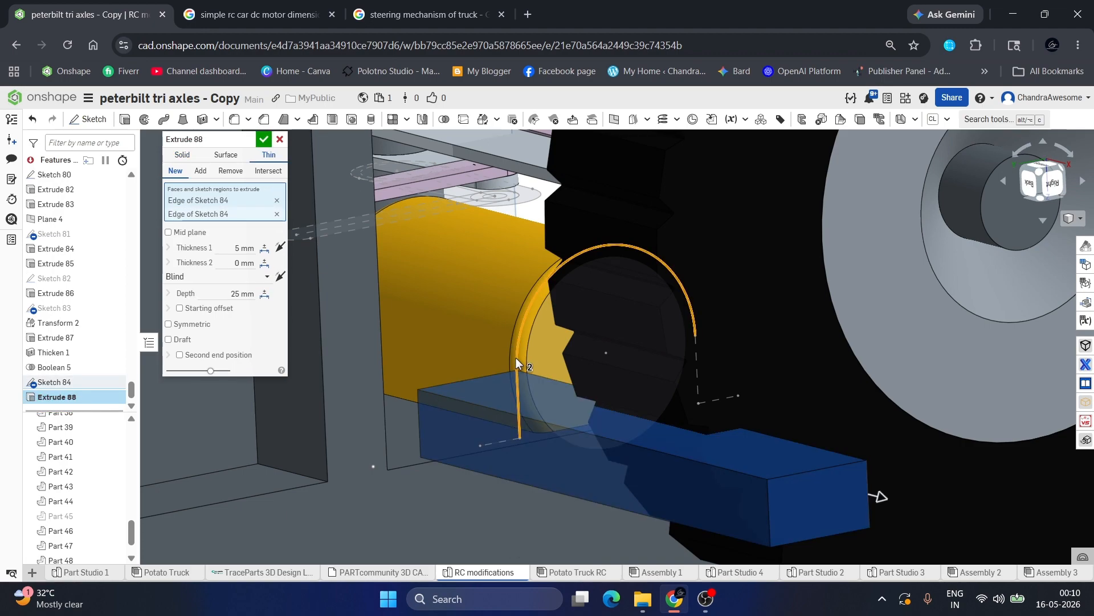
{"action": "left_click", "coordinate": [223, 245]}
{"action": "type", "text": "0.1"}
{"action": "key", "text": "Return"}
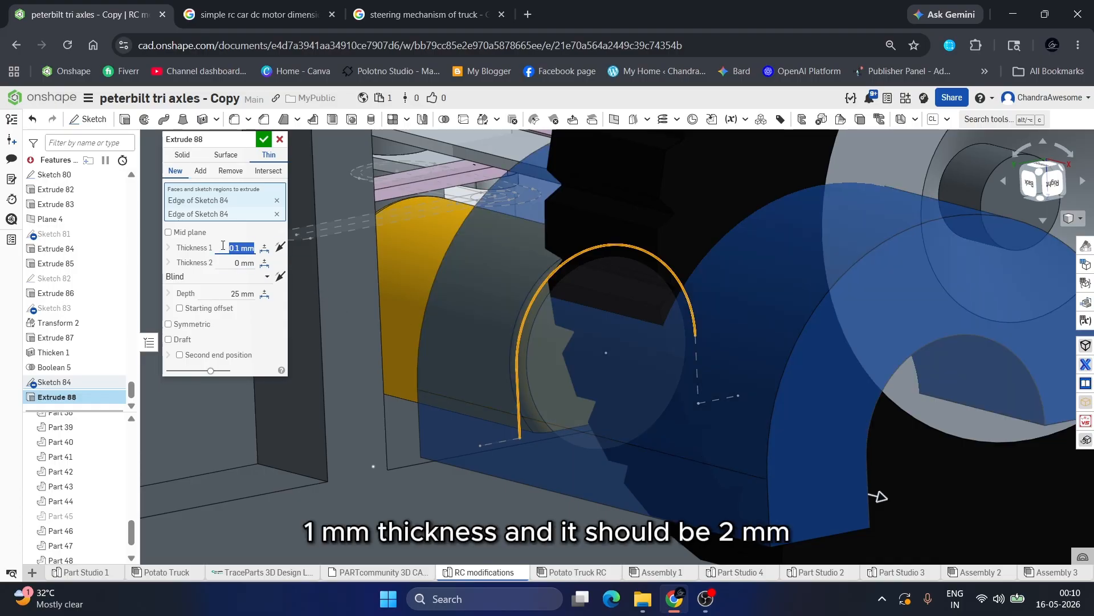
{"action": "left_click", "coordinate": [234, 295]}
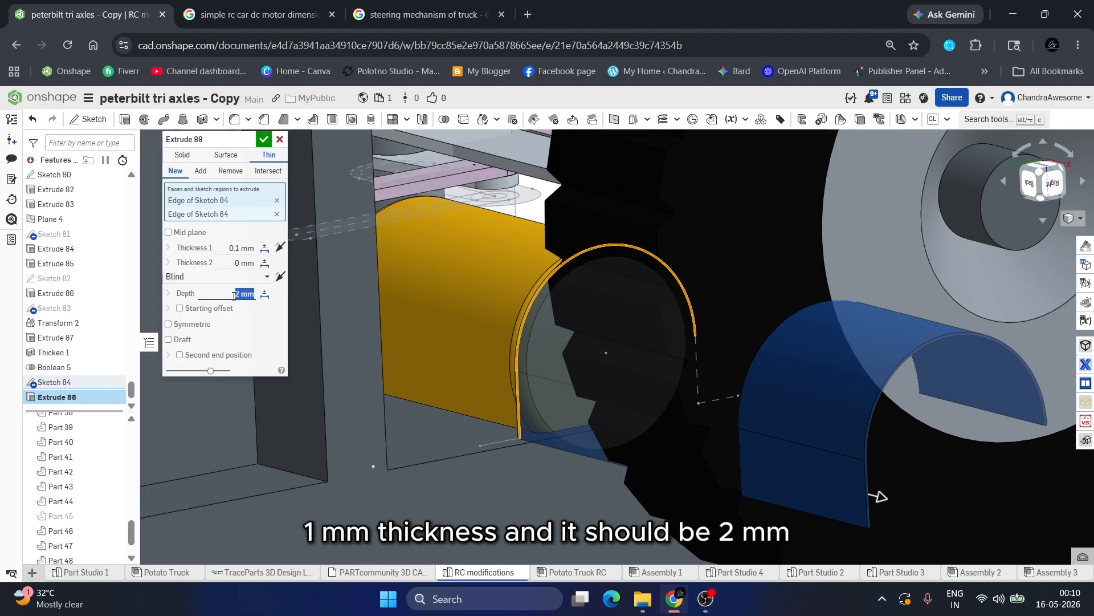
{"action": "left_click", "coordinate": [277, 281]}
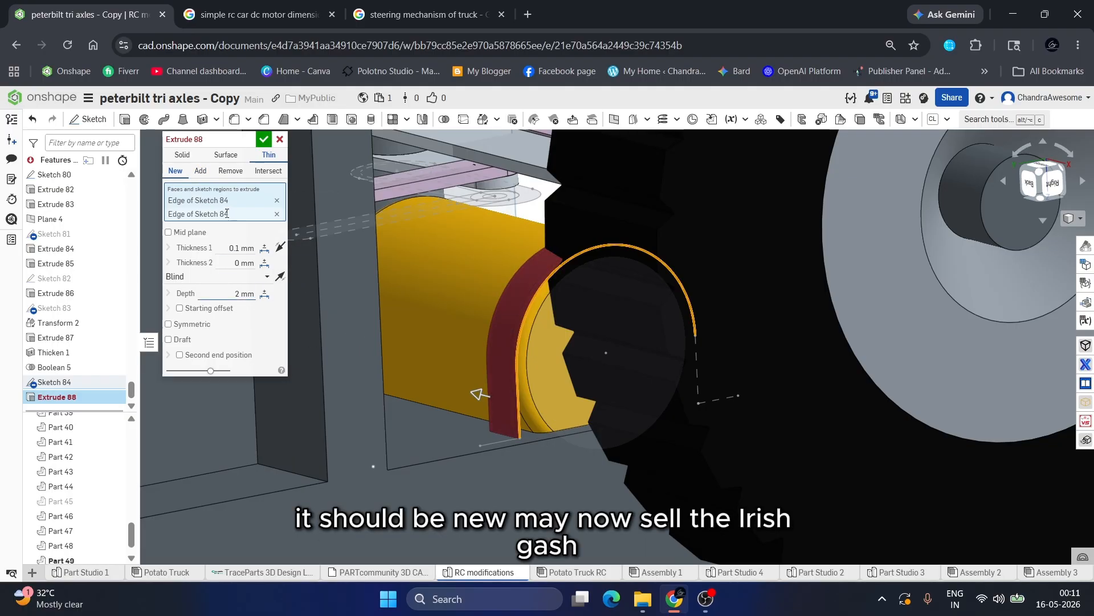
Add both foot lines and the wheel-side vertical line to the thin extrusion and set its first thickness to 0.2 mm.
{"action": "left_click", "coordinate": [488, 442]}
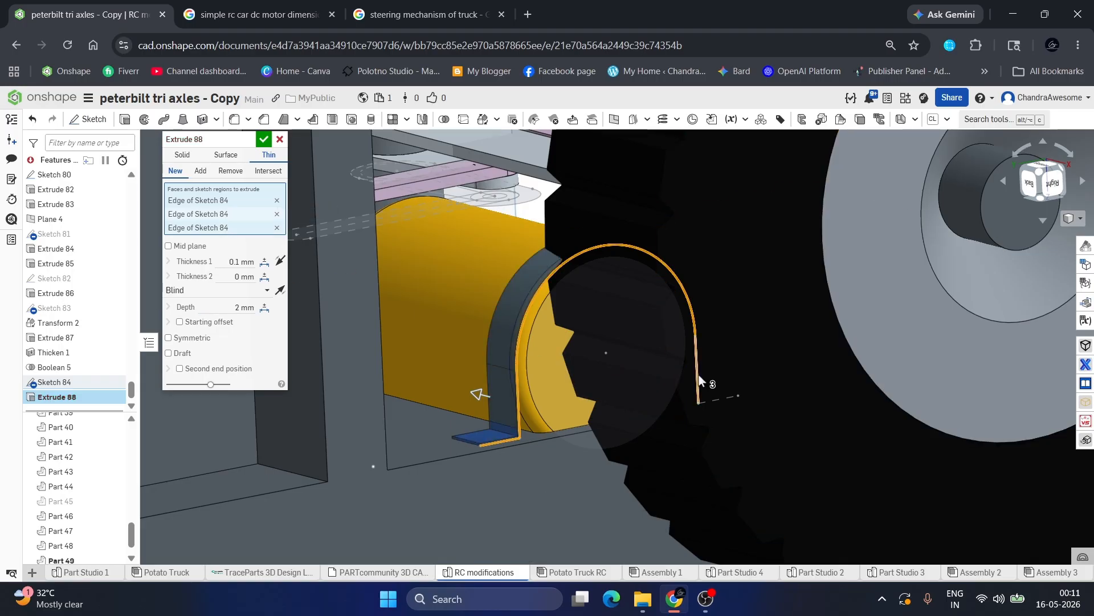
{"action": "left_click", "coordinate": [698, 378]}
{"action": "left_click", "coordinate": [712, 401]}
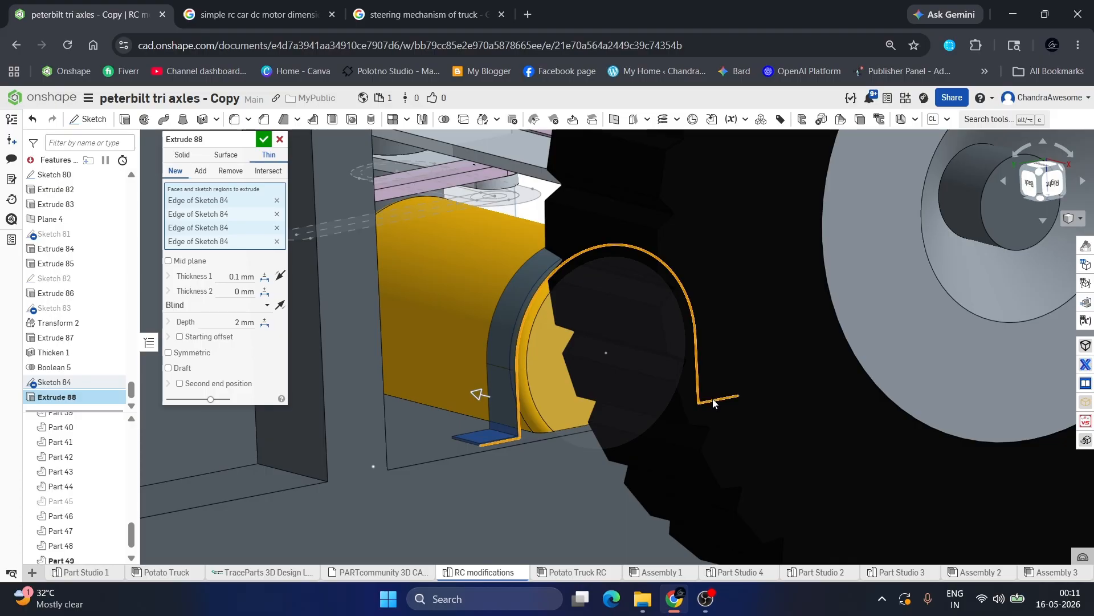
{"action": "scroll", "coordinate": [560, 432], "scroll_direction": "down", "scroll_amount": 3}
{"action": "mouse_move", "coordinate": [549, 435]}
{"action": "right_mouse_down"}
{"action": "mouse_move", "coordinate": [555, 449]}
{"action": "mouse_move", "coordinate": [538, 425]}
{"action": "right_mouse_up"}
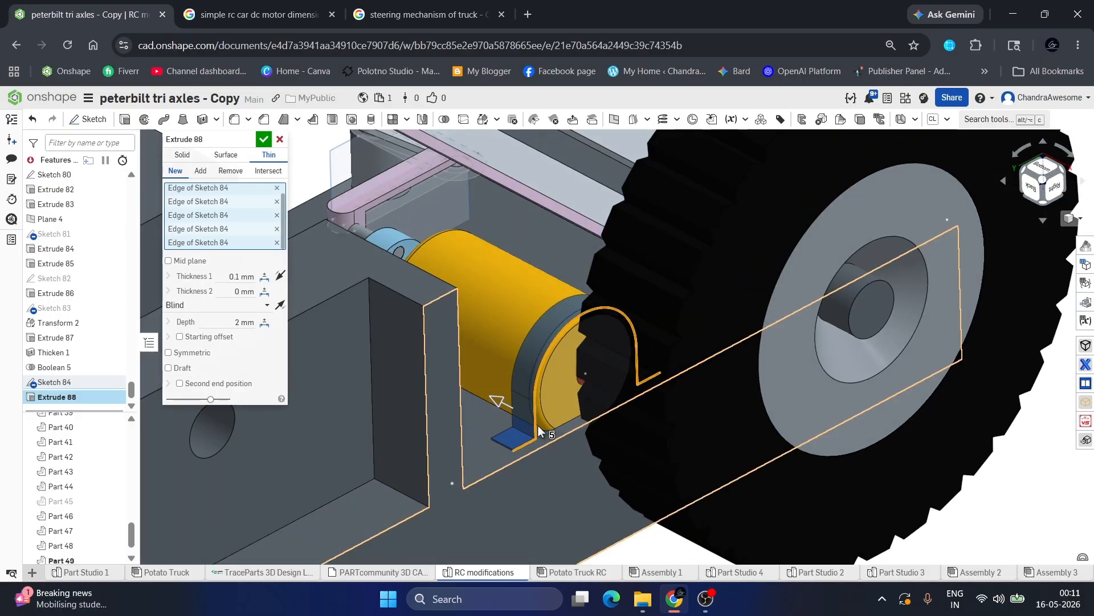
{"action": "left_click", "coordinate": [230, 288]}
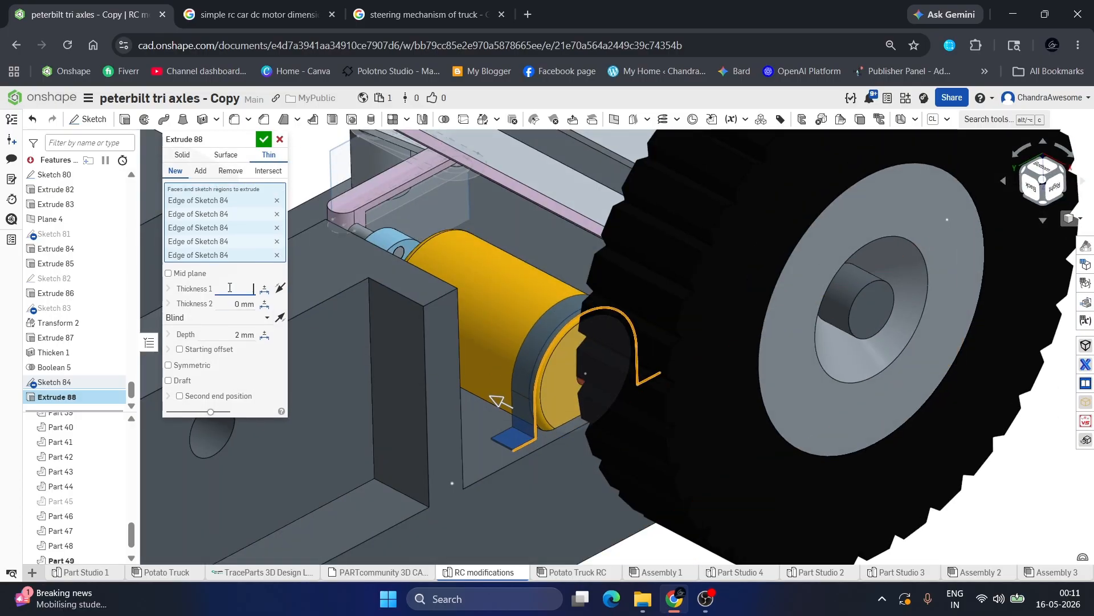
{"action": "type", "text": "0.2"}
{"action": "key", "text": "Return"}
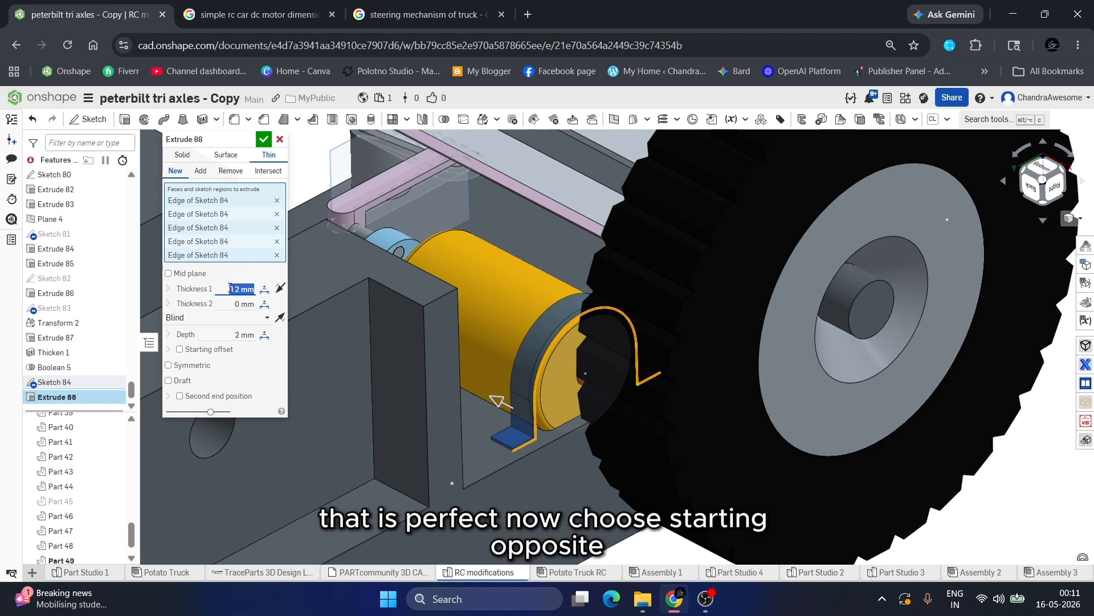
Give the bracket extrusion a 5 mm blind starting offset, reversed toward the middle of the motor, and finish it.
{"action": "left_click", "coordinate": [207, 352]}
{"action": "left_click", "coordinate": [232, 382]}
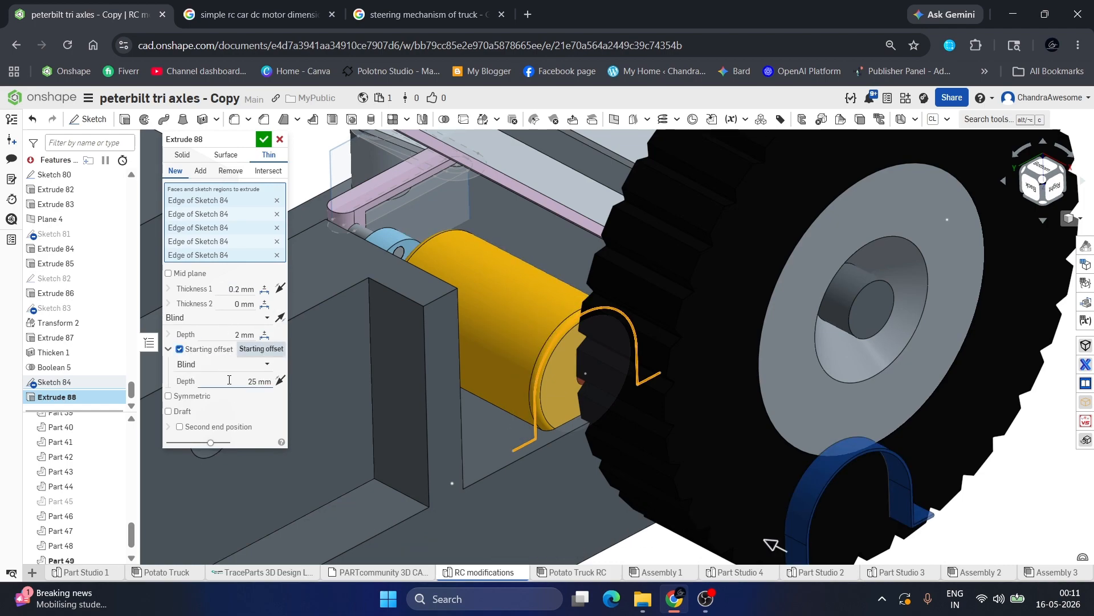
{"action": "left_click", "coordinate": [280, 381]}
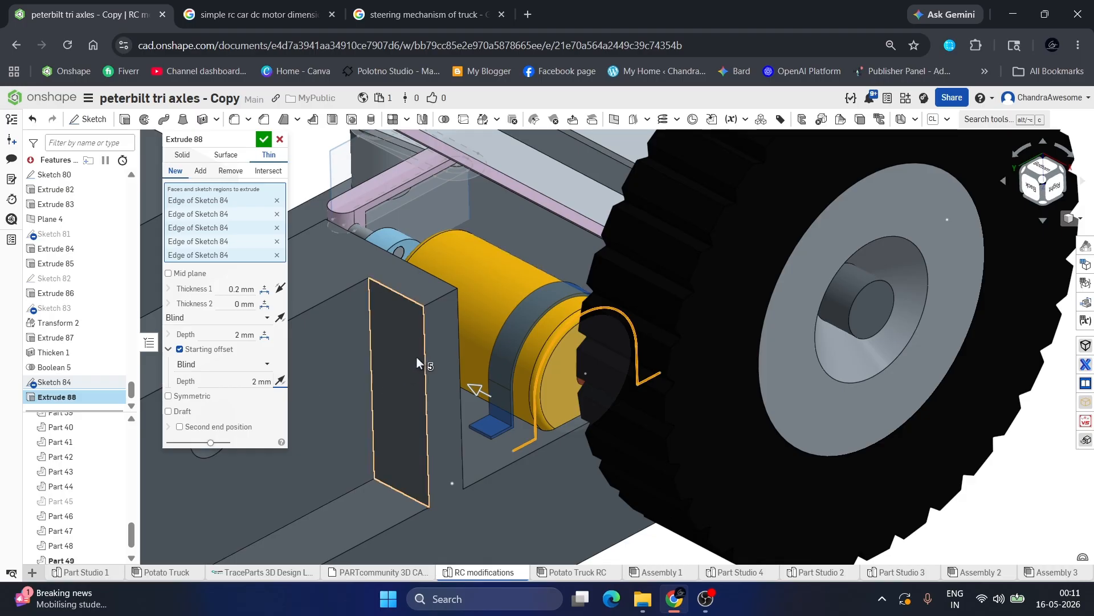
{"action": "scroll", "coordinate": [427, 374], "scroll_direction": "down", "scroll_amount": 3}
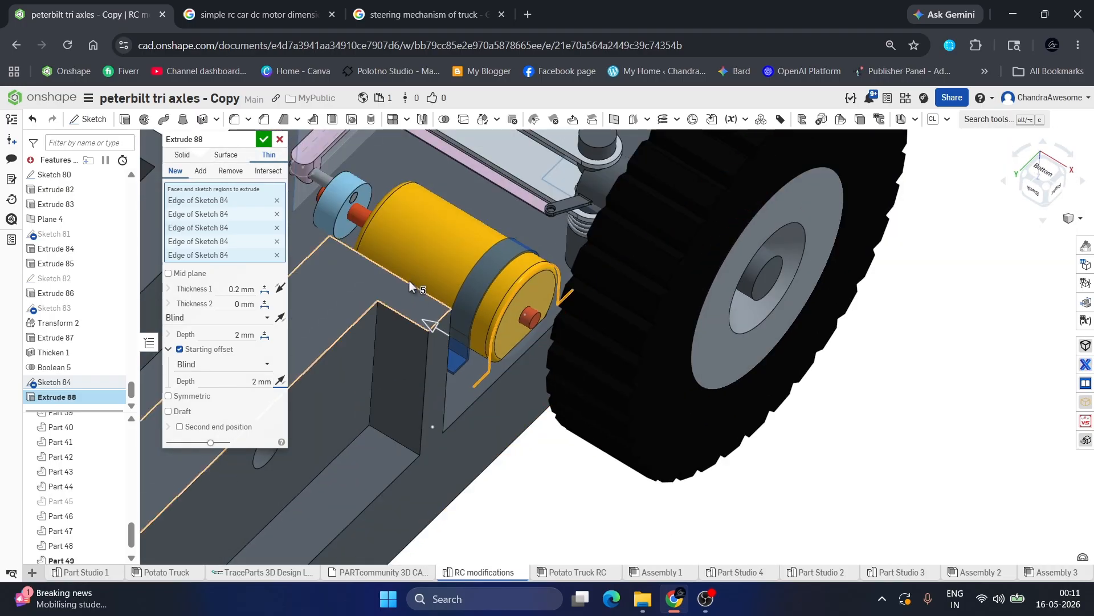
{"action": "scroll", "coordinate": [407, 279], "scroll_direction": "down", "scroll_amount": 2}
{"action": "scroll", "coordinate": [389, 241], "scroll_direction": "up", "scroll_amount": 3}
{"action": "mouse_move", "coordinate": [388, 241]}
{"action": "right_mouse_down"}
{"action": "mouse_move", "coordinate": [402, 252]}
{"action": "mouse_move", "coordinate": [391, 247]}
{"action": "right_mouse_up"}
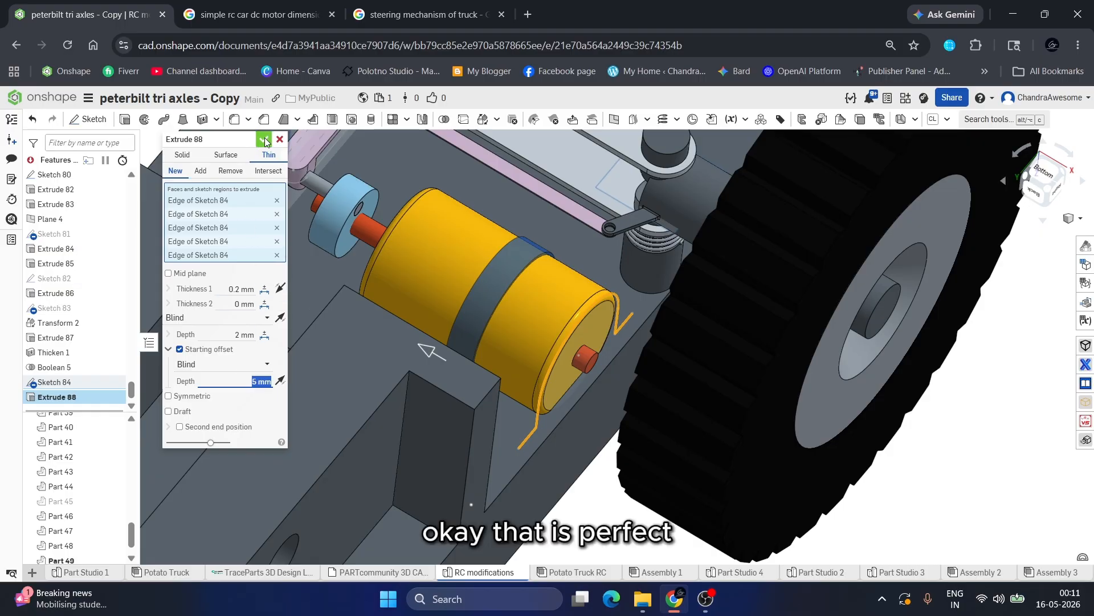
Examine the strap bracket around the steering motor and its fit with the linkage and chassis from several angles.
{"action": "scroll", "coordinate": [427, 295], "scroll_direction": "down", "scroll_amount": 3}
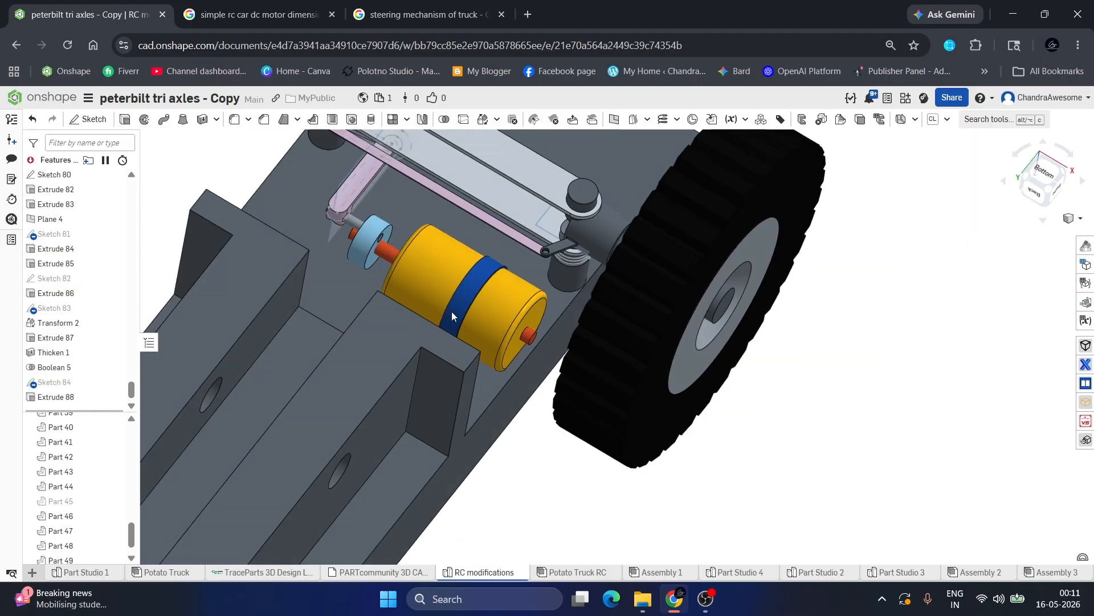
{"action": "mouse_move", "coordinate": [451, 311]}
{"action": "right_mouse_down"}
{"action": "mouse_move", "coordinate": [462, 334]}
{"action": "mouse_move", "coordinate": [447, 342]}
{"action": "mouse_move", "coordinate": [437, 326]}
{"action": "right_mouse_up"}
{"action": "scroll", "coordinate": [453, 279], "scroll_direction": "up", "scroll_amount": 3}
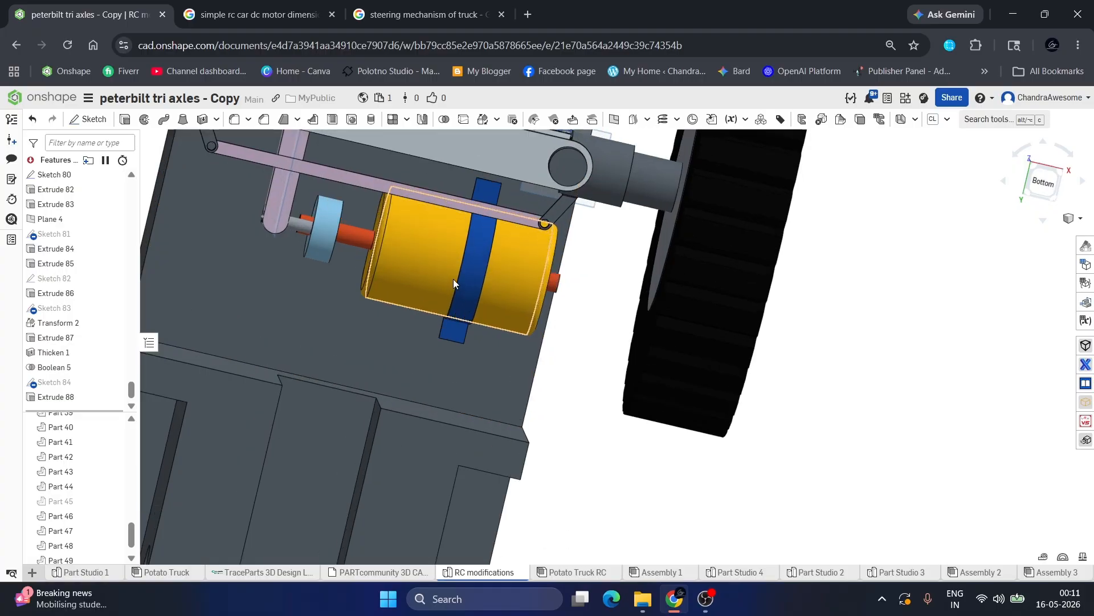
{"action": "mouse_move", "coordinate": [453, 276]}
{"action": "right_mouse_down"}
{"action": "mouse_move", "coordinate": [463, 252]}
{"action": "mouse_move", "coordinate": [511, 245]}
{"action": "mouse_move", "coordinate": [518, 295]}
{"action": "mouse_move", "coordinate": [463, 296]}
{"action": "mouse_move", "coordinate": [468, 272]}
{"action": "right_mouse_up"}
{"action": "scroll", "coordinate": [504, 361], "scroll_direction": "up", "scroll_amount": 3}
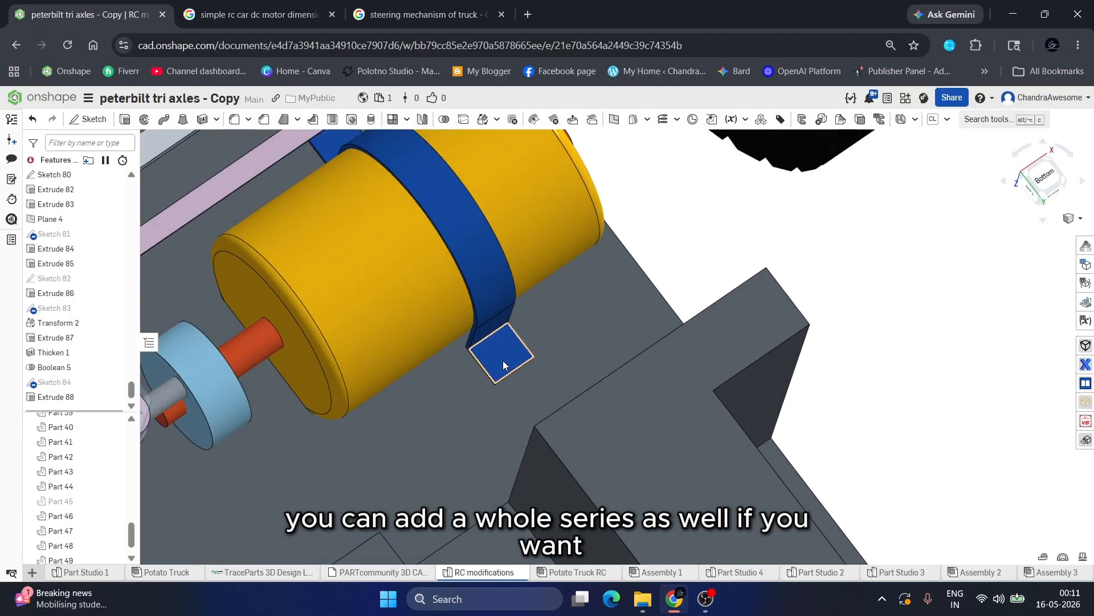
{"action": "right_click_drag", "start_coordinate": [504, 361], "coordinate": [408, 360]}
{"action": "scroll", "coordinate": [503, 356], "scroll_direction": "down", "scroll_amount": 4}
{"action": "scroll", "coordinate": [409, 361], "scroll_direction": "down", "scroll_amount": 3}
{"action": "scroll", "coordinate": [408, 360], "scroll_direction": "up", "scroll_amount": 2}
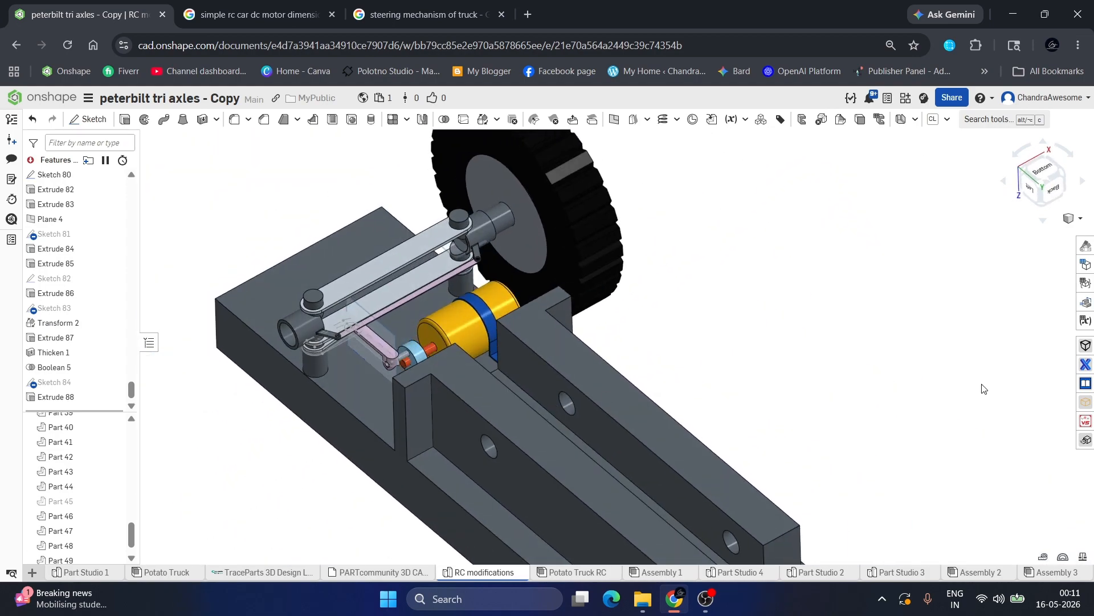
{"action": "scroll", "coordinate": [440, 312], "scroll_direction": "up", "scroll_amount": 2}
{"action": "right_click_drag", "start_coordinate": [440, 311], "coordinate": [492, 315]}
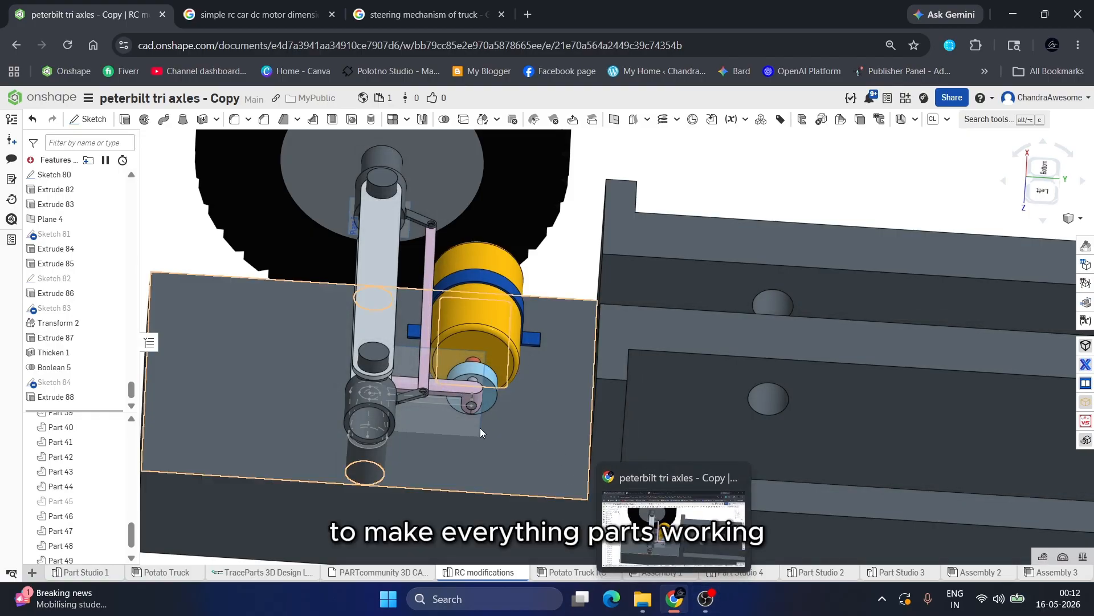
Hide the visible Sketch 80 circles on the front axle's steering pivot.
{"action": "left_click", "coordinate": [378, 388]}
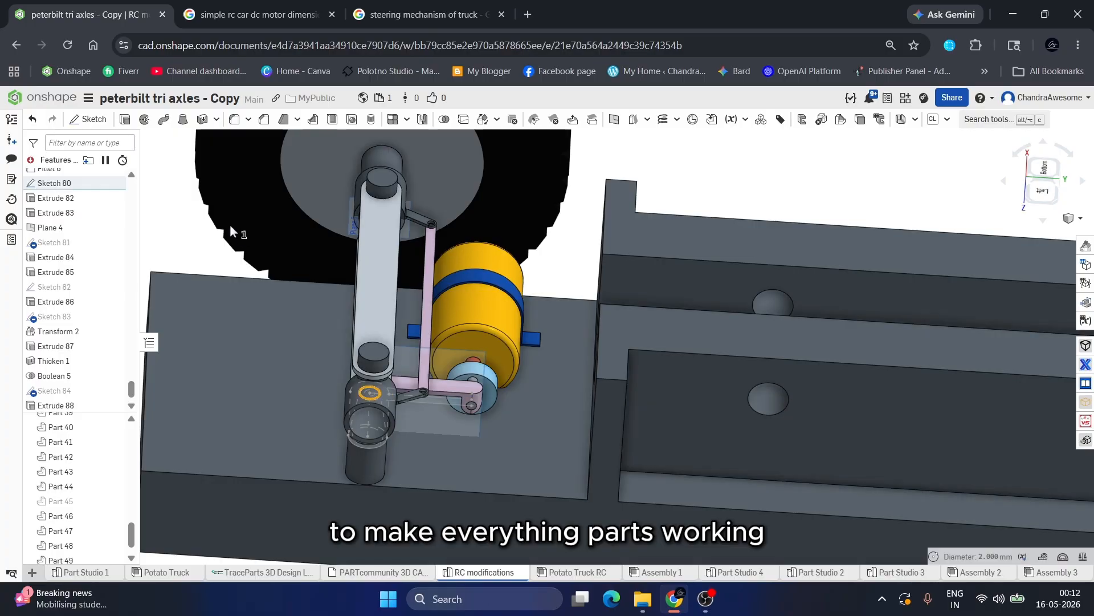
{"action": "left_click", "coordinate": [115, 184]}
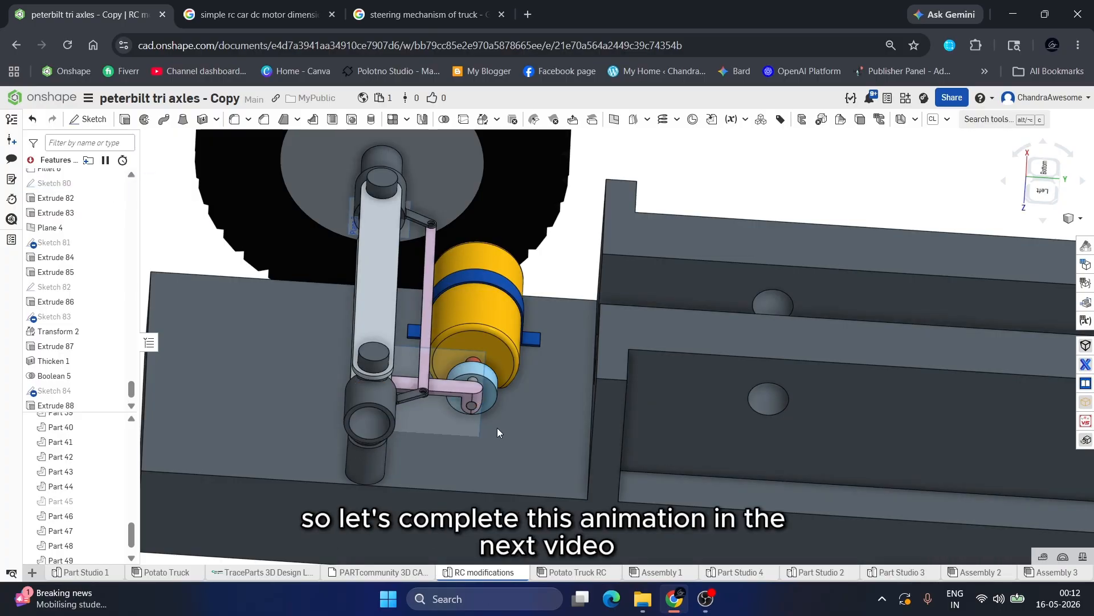
{"action": "scroll", "coordinate": [497, 428], "scroll_direction": "down", "scroll_amount": 4}
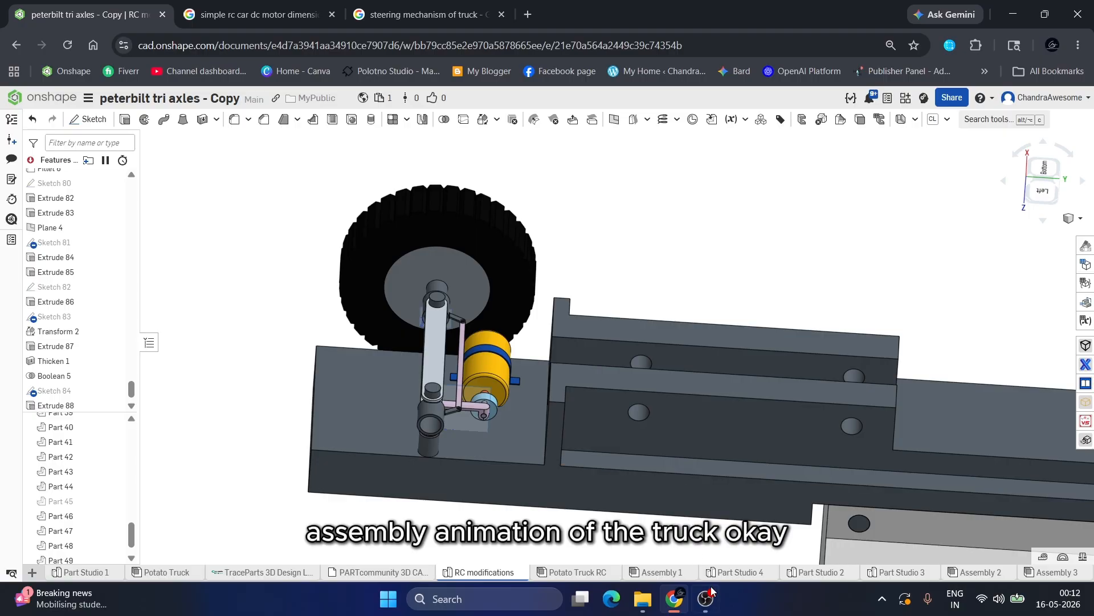
{"action": "mouse_move", "coordinate": [711, 595]}
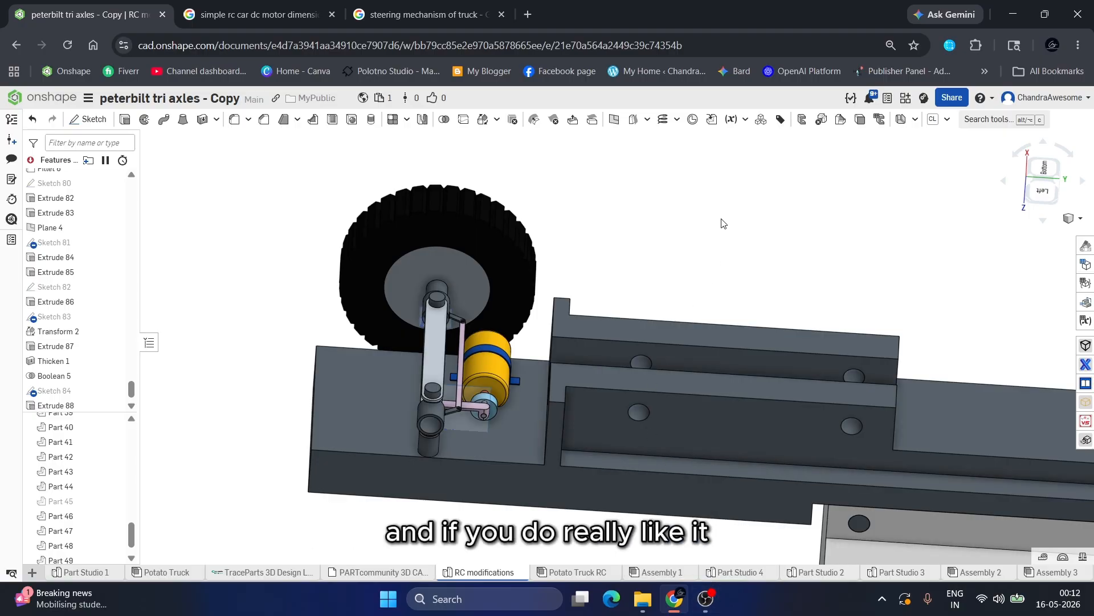